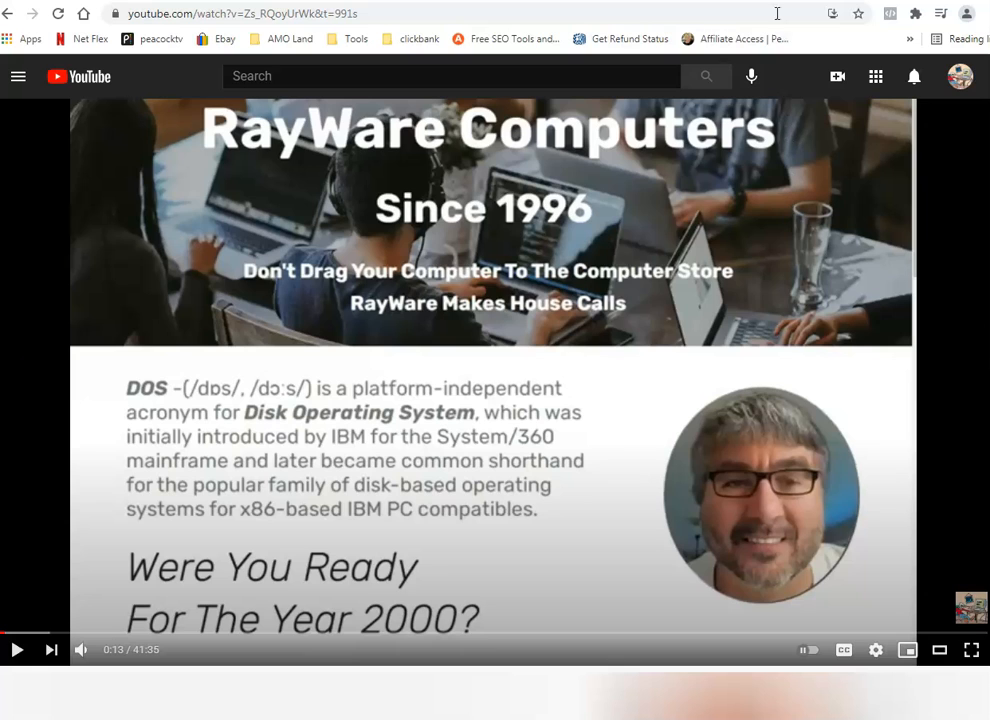
View the RayWare Computers home page and highlight the year 1996 in its heading.
click(755, 2)
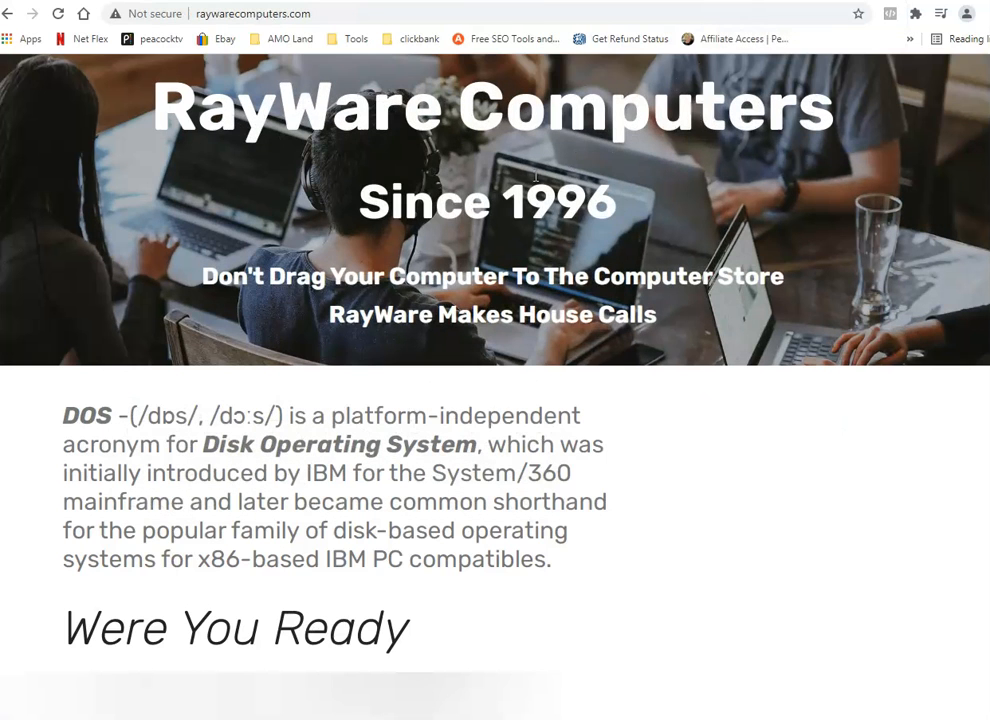
drag(504, 198, 676, 203)
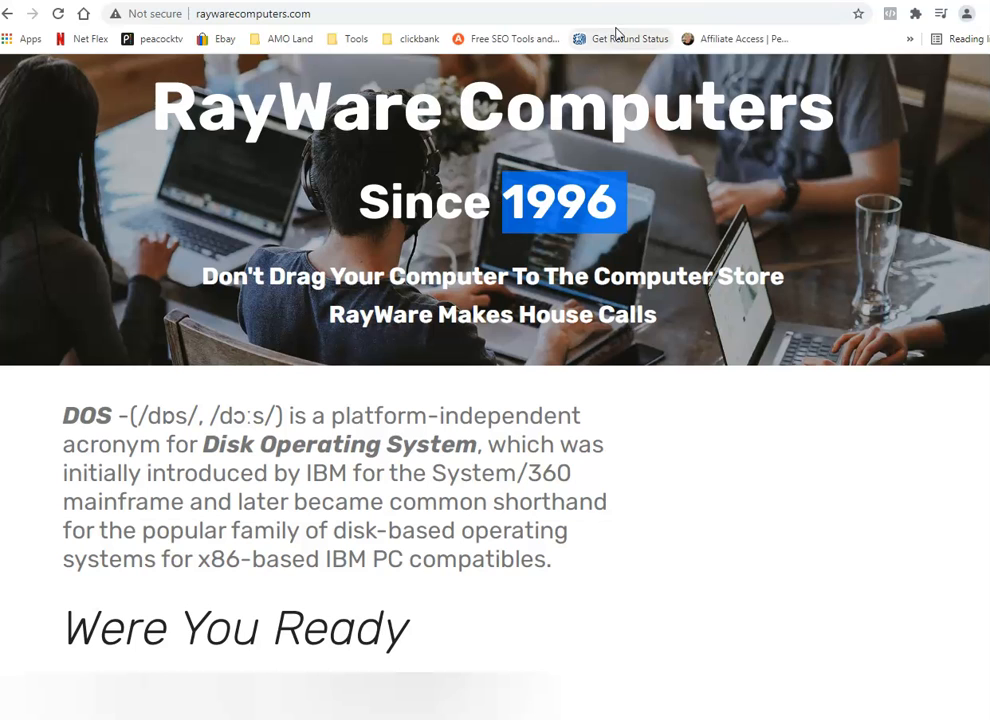
click(672, 1)
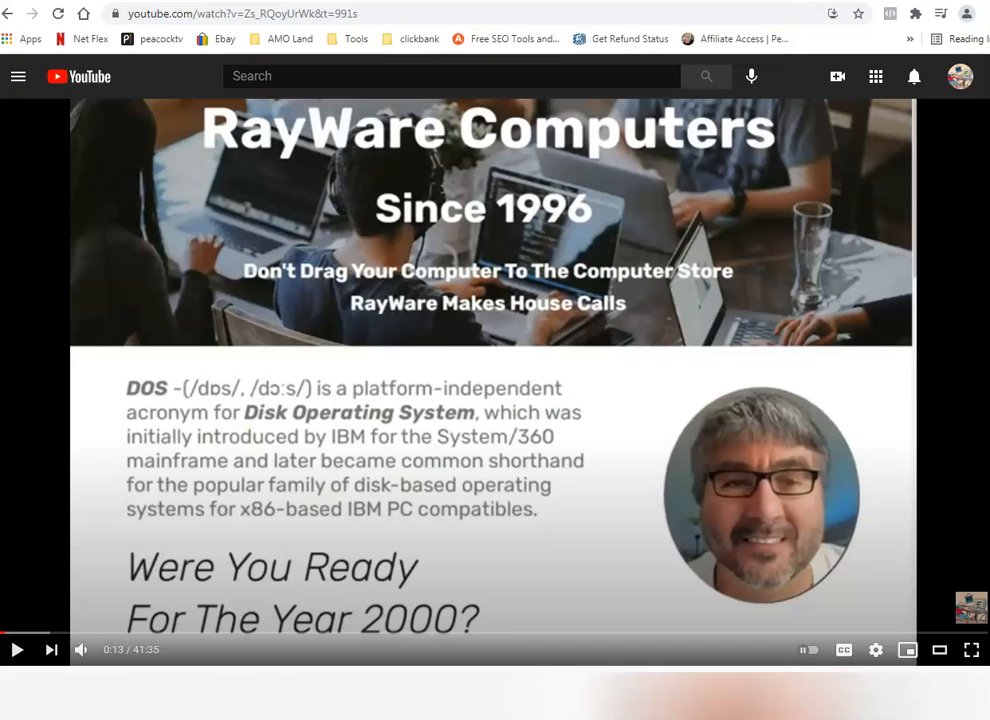
Switch to YouTube Studio and look through the channel's uploaded and scheduled videos.
click(510, 1)
scroll(420, 258, down, 3)
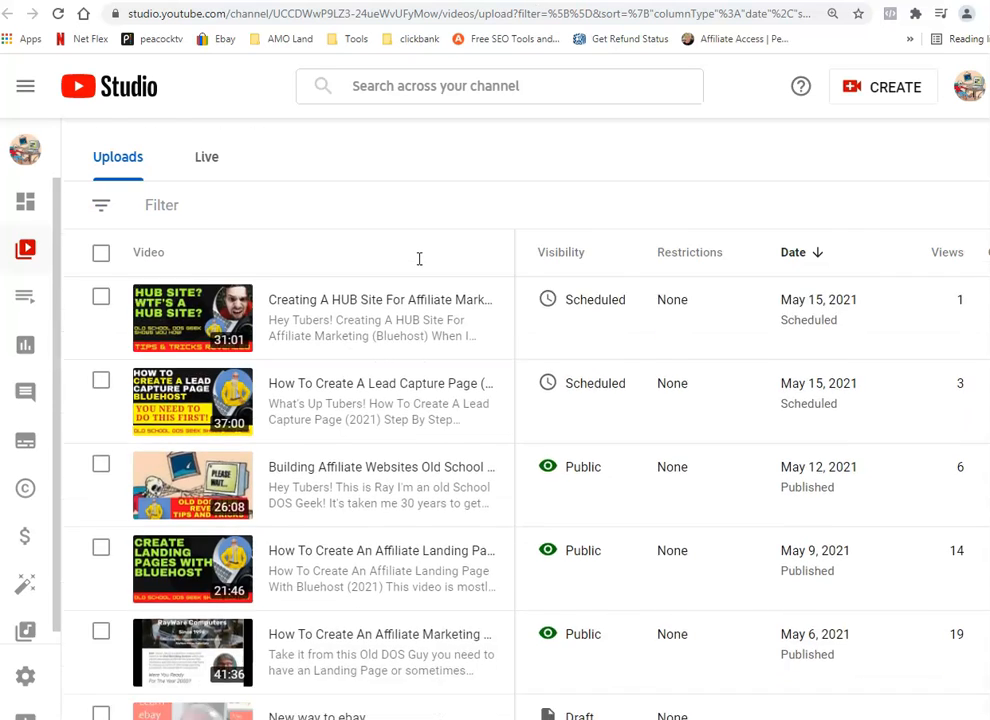
scroll(480, 322, up, 3)
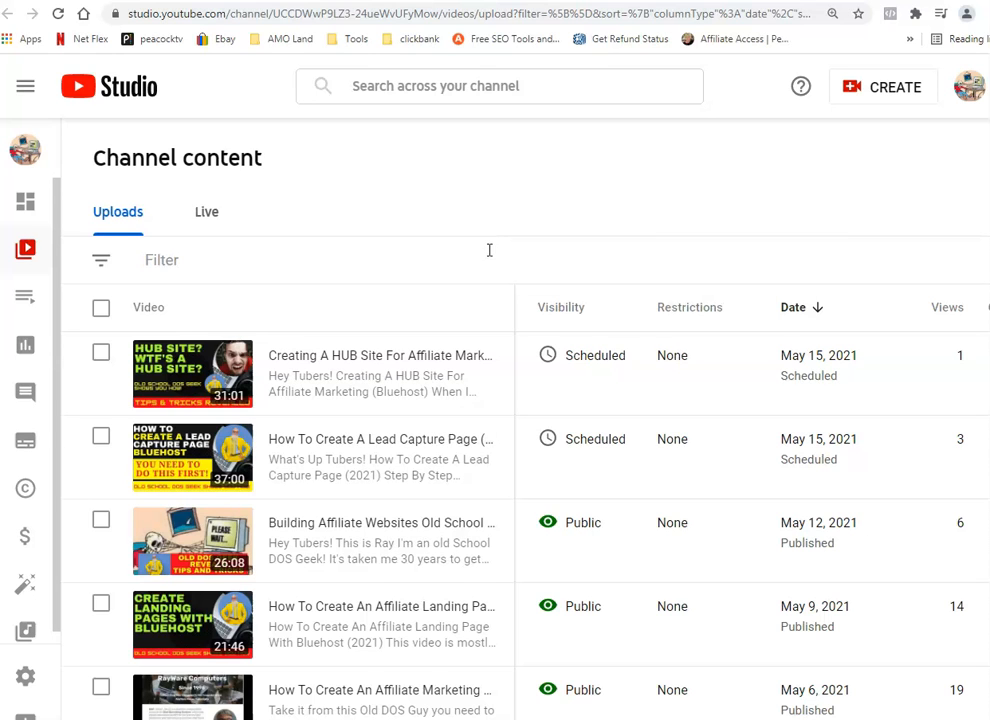
scroll(488, 250, down, 3)
scroll(482, 250, up, 3)
Switch to the RWC WEB channel page and view its uploaded videos.
click(385, 1)
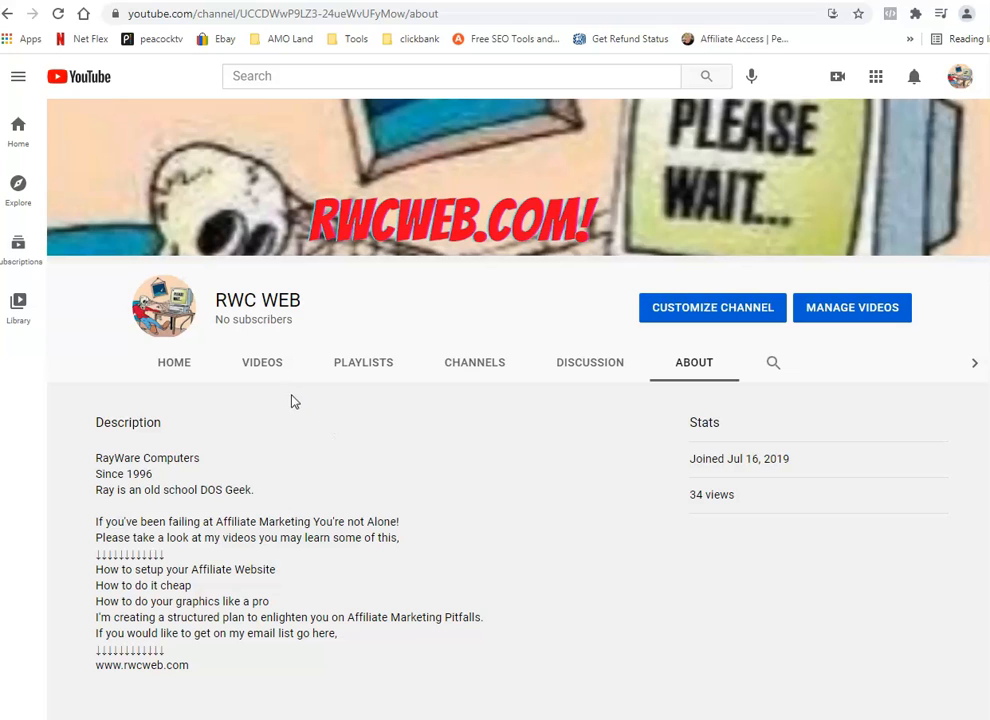
click(268, 370)
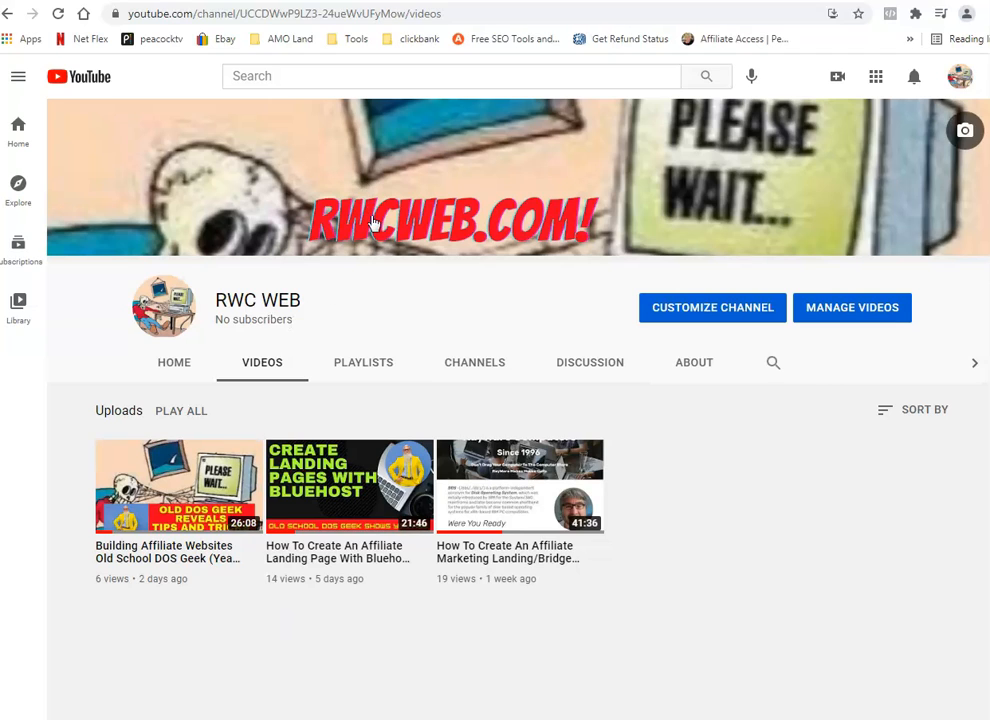
click(840, 318)
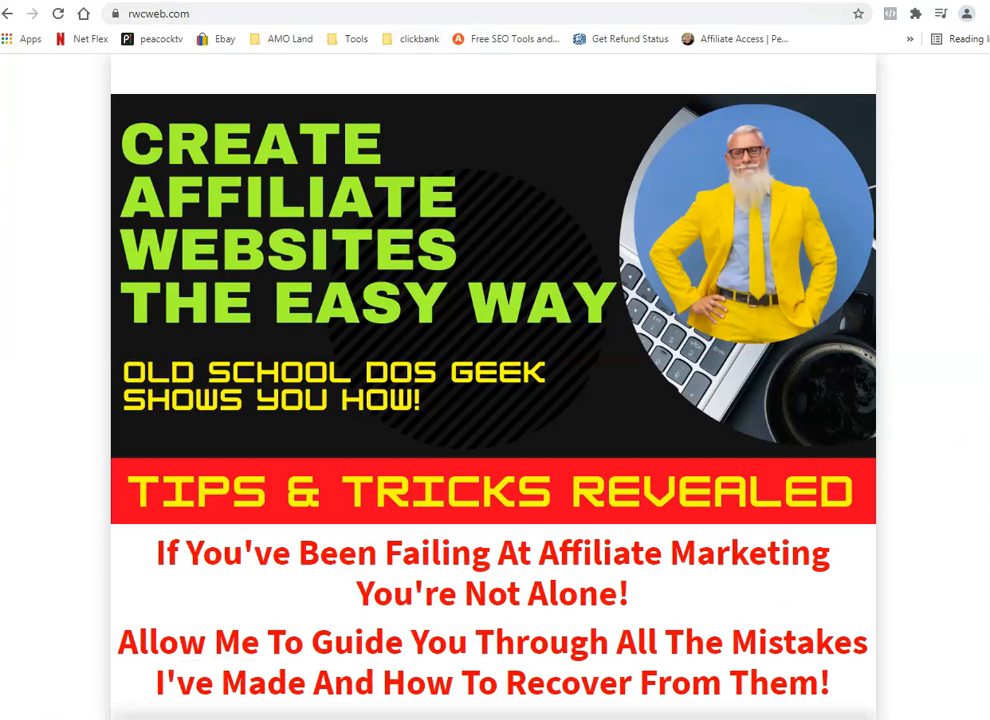
Look over the rwcweb.com landing page from its headline banner to the name and email form and footer links.
scroll(88, 128, down, 7)
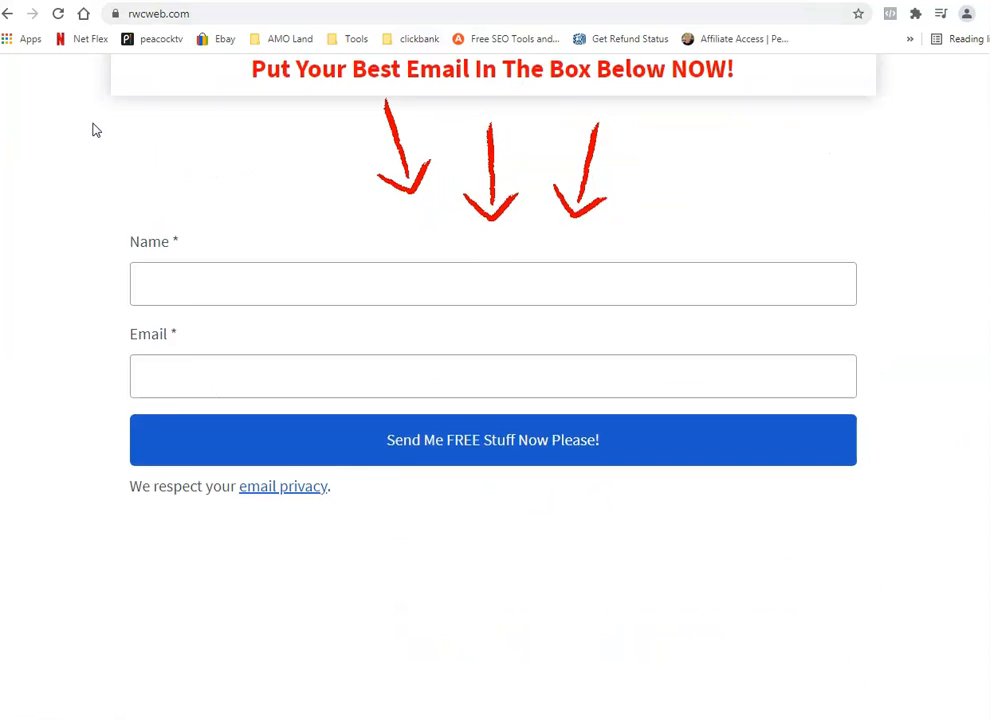
scroll(95, 130, down, 2)
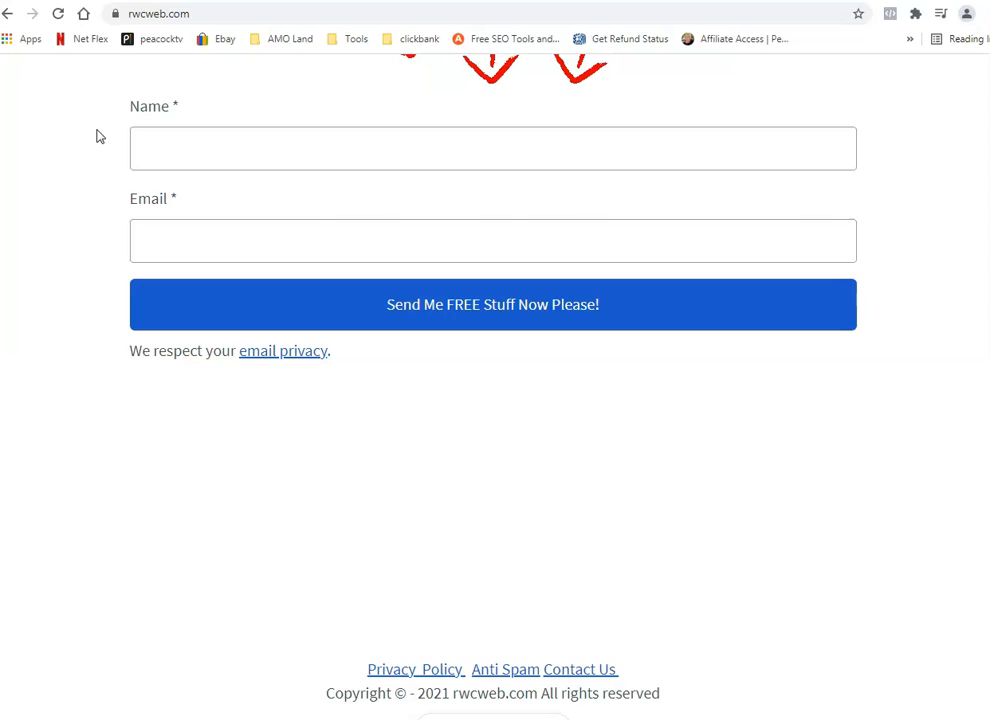
scroll(97, 136, up, 8)
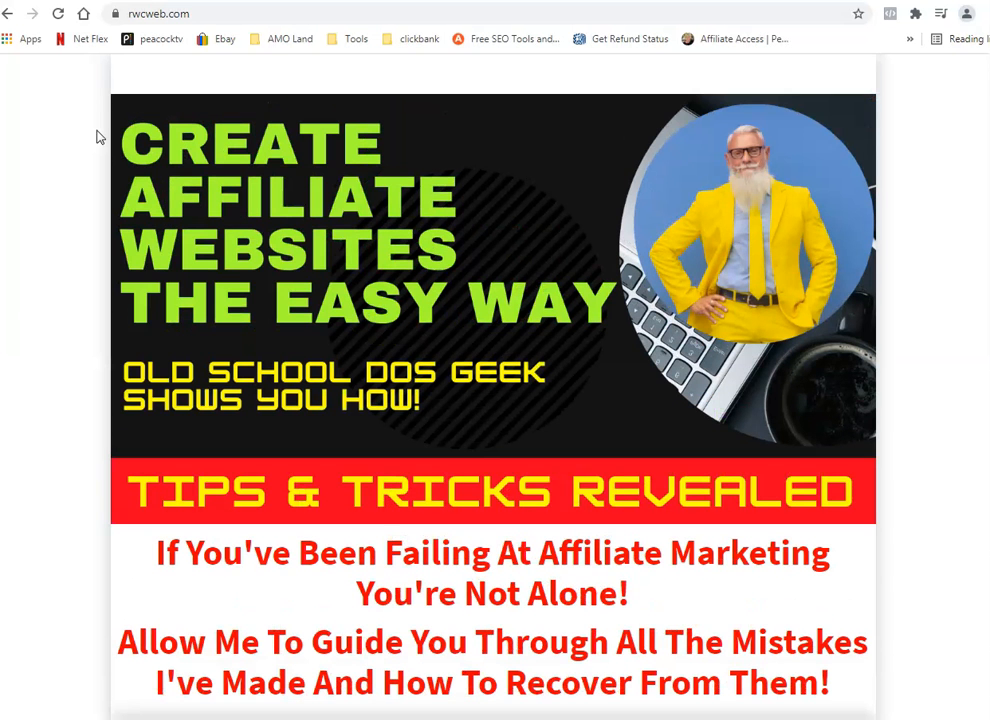
scroll(97, 136, down, 2)
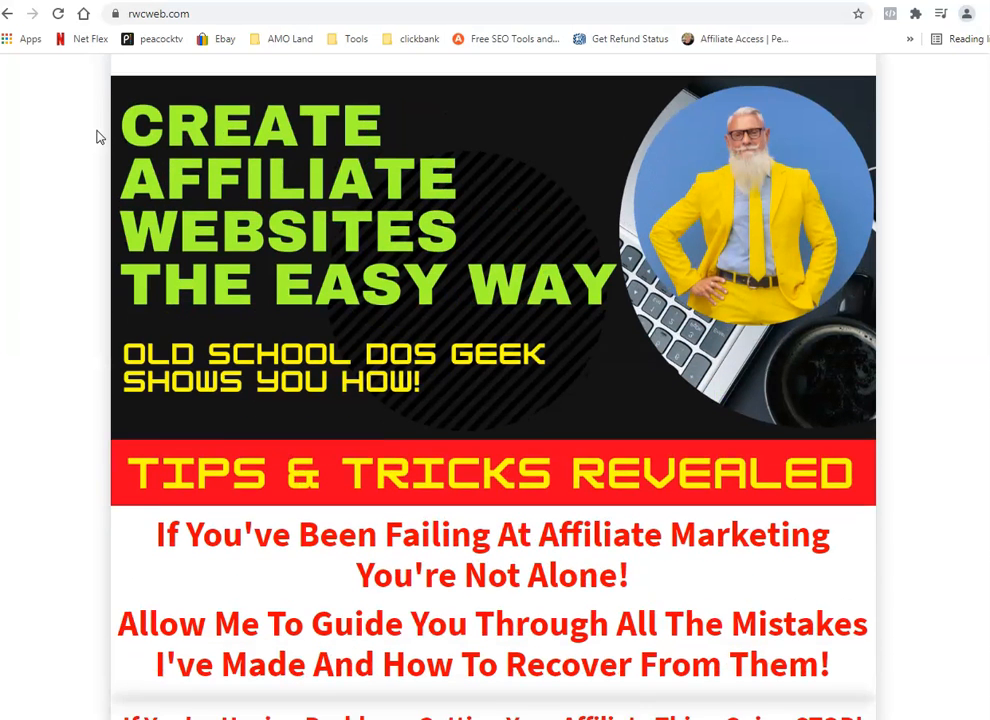
scroll(97, 136, down, 2)
scroll(97, 136, up, 5)
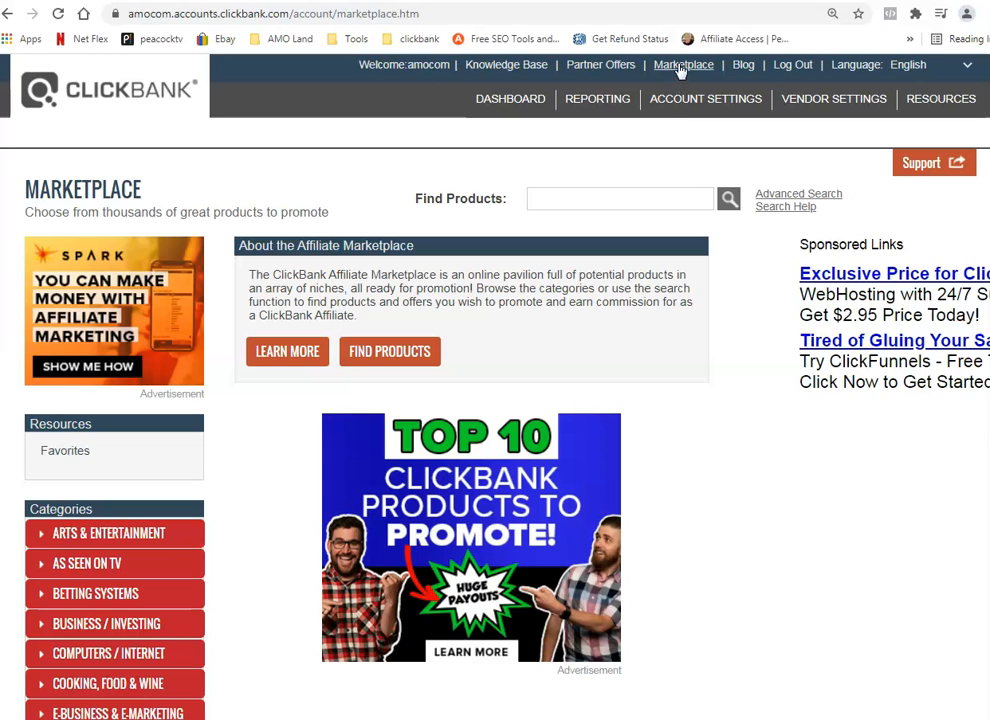
Run a ClickBank marketplace product search without a keyword to list all offers.
click(545, 199)
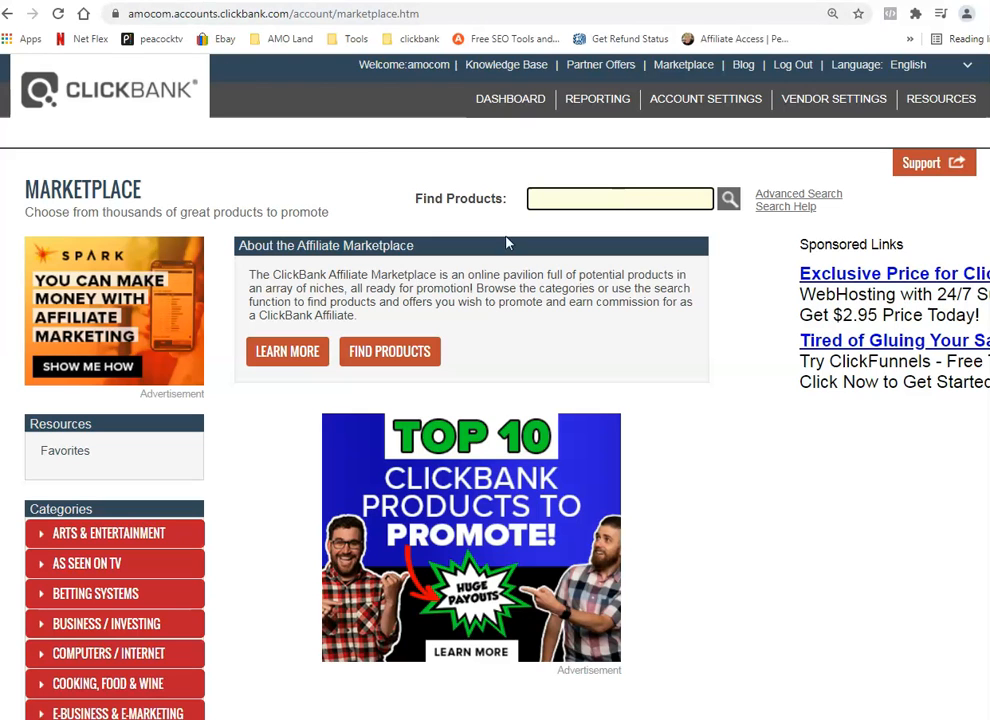
click(728, 199)
scroll(435, 443, down, 3)
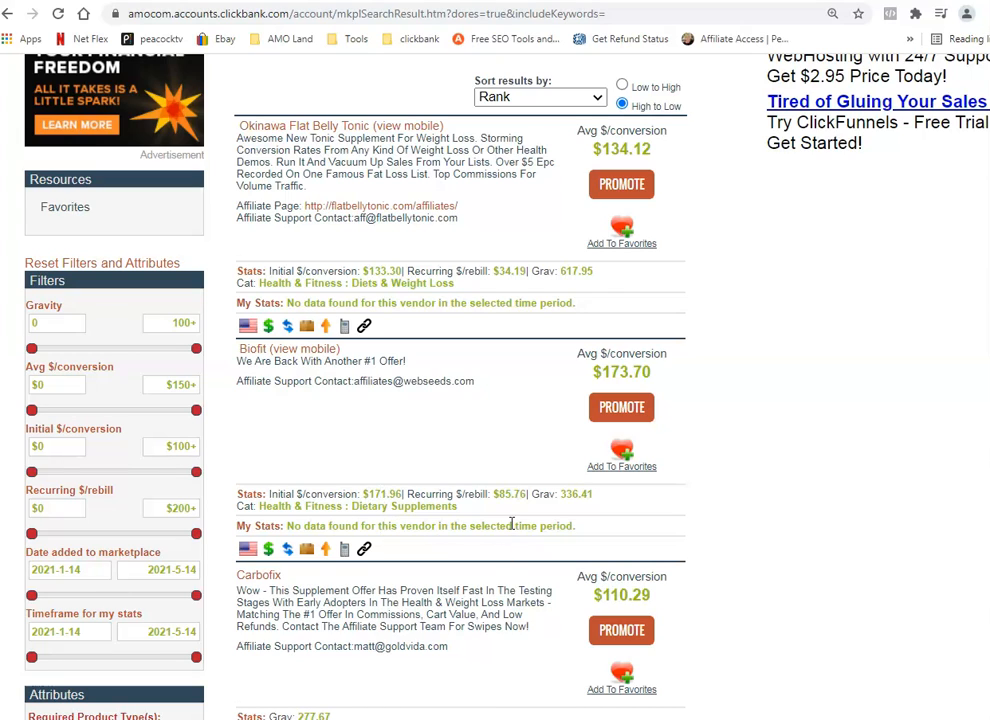
Compare the gravity figures of the top-ranked offers, highlighting those of Biofit and Okinawa Flat Belly Tonic.
drag(559, 494, 594, 494)
scroll(831, 537, up, 3)
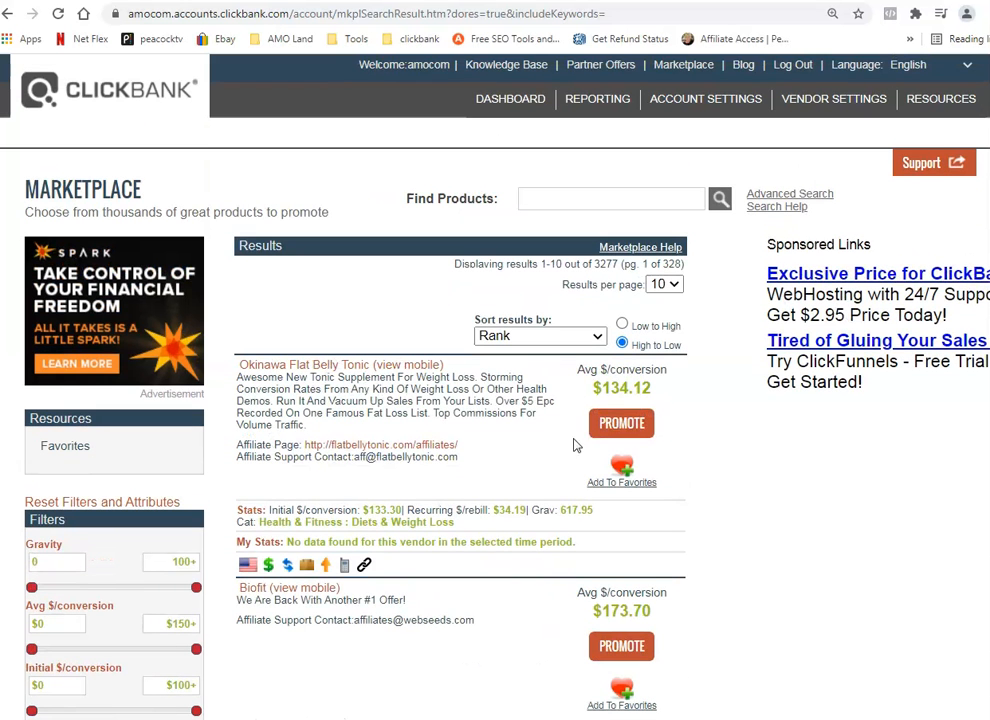
drag(560, 510, 594, 510)
scroll(770, 543, down, 2)
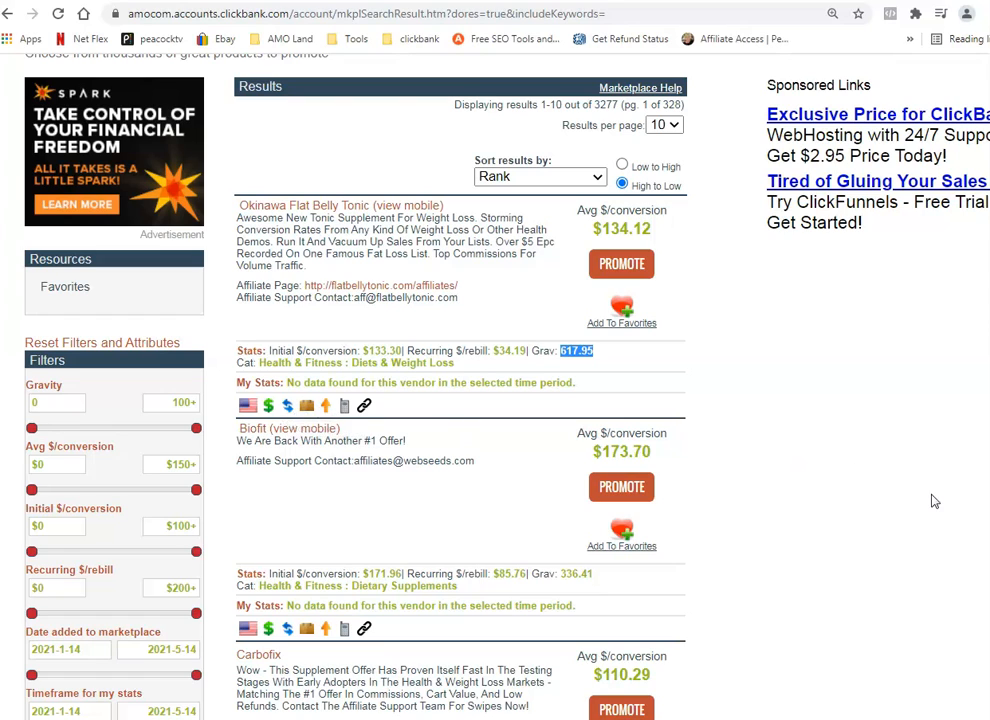
scroll(858, 514, down, 5)
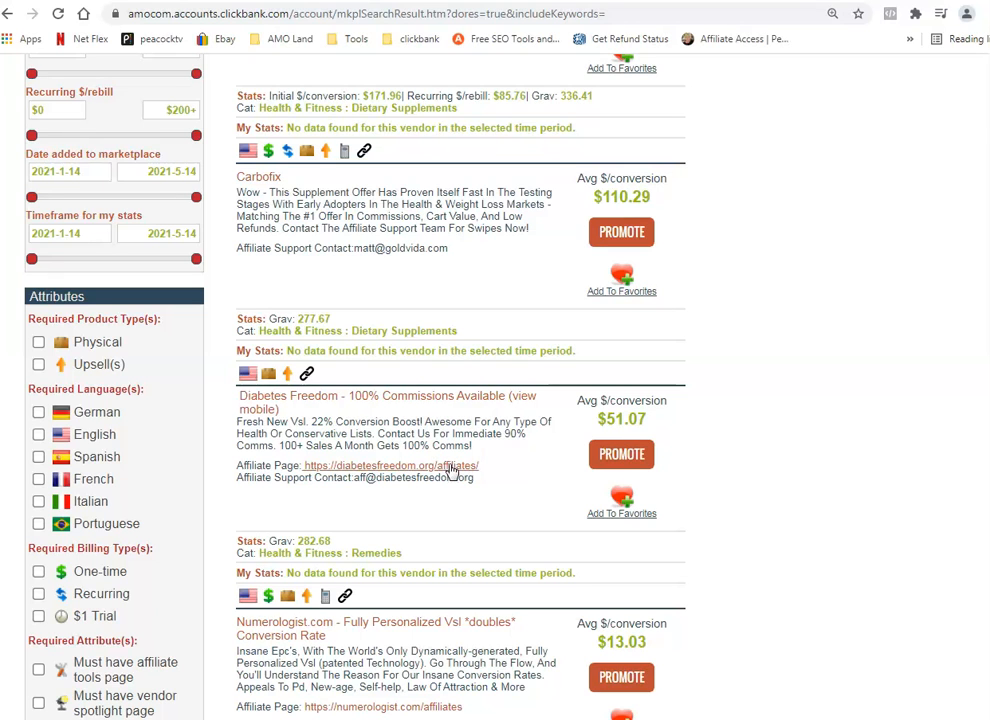
scroll(807, 488, up, 8)
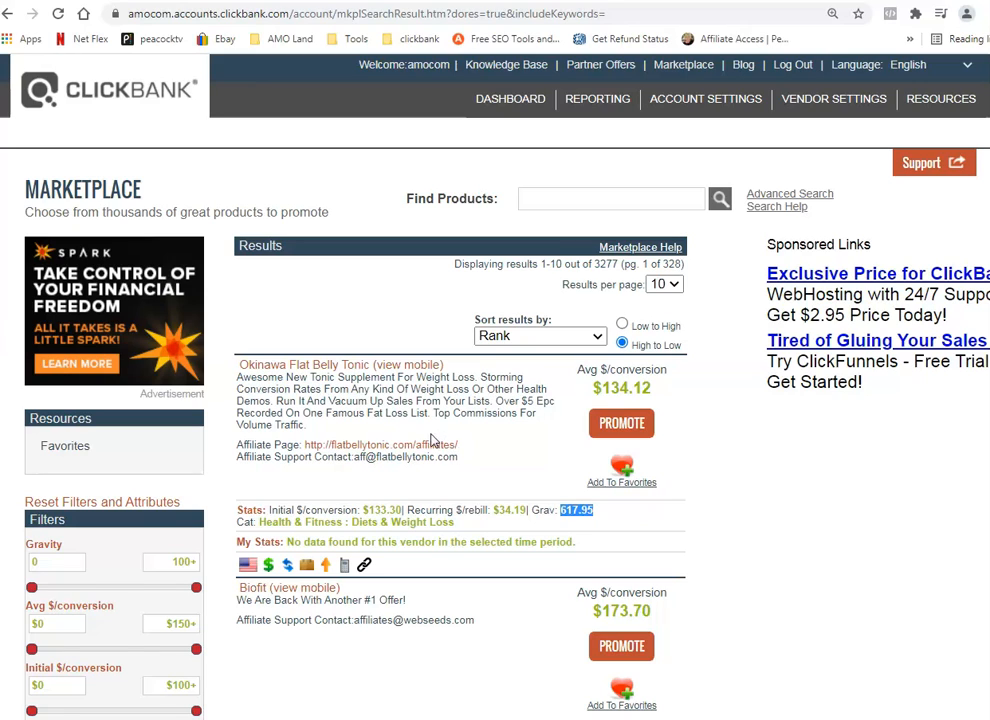
Open the Okinawa Flat Belly Tonic affiliate page in a new tab and switch to it.
right_click(432, 454)
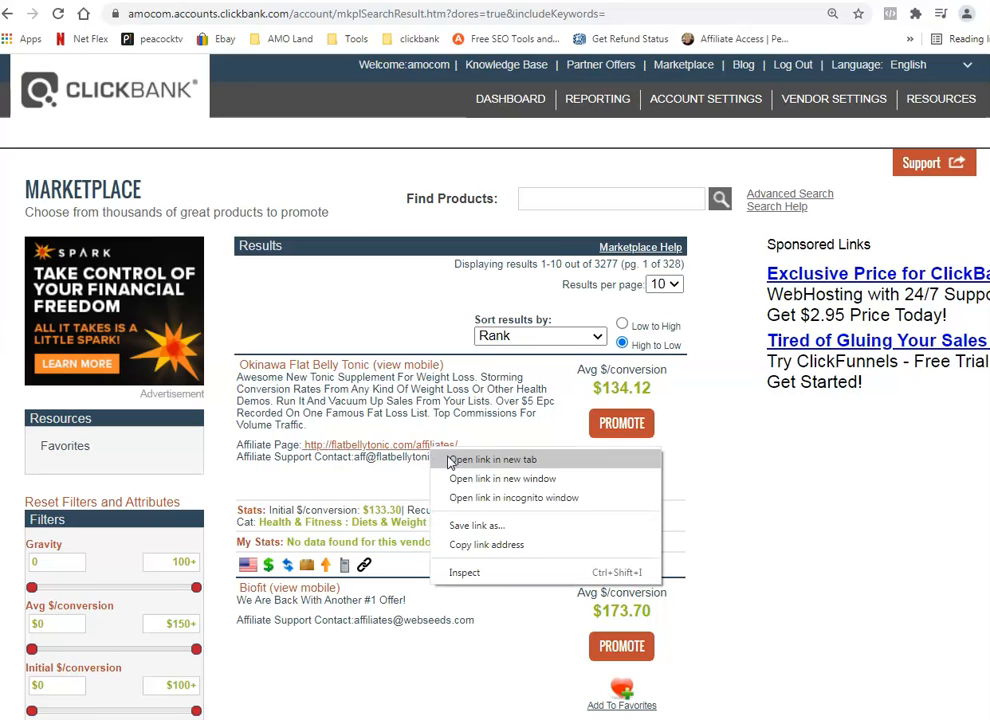
click(497, 460)
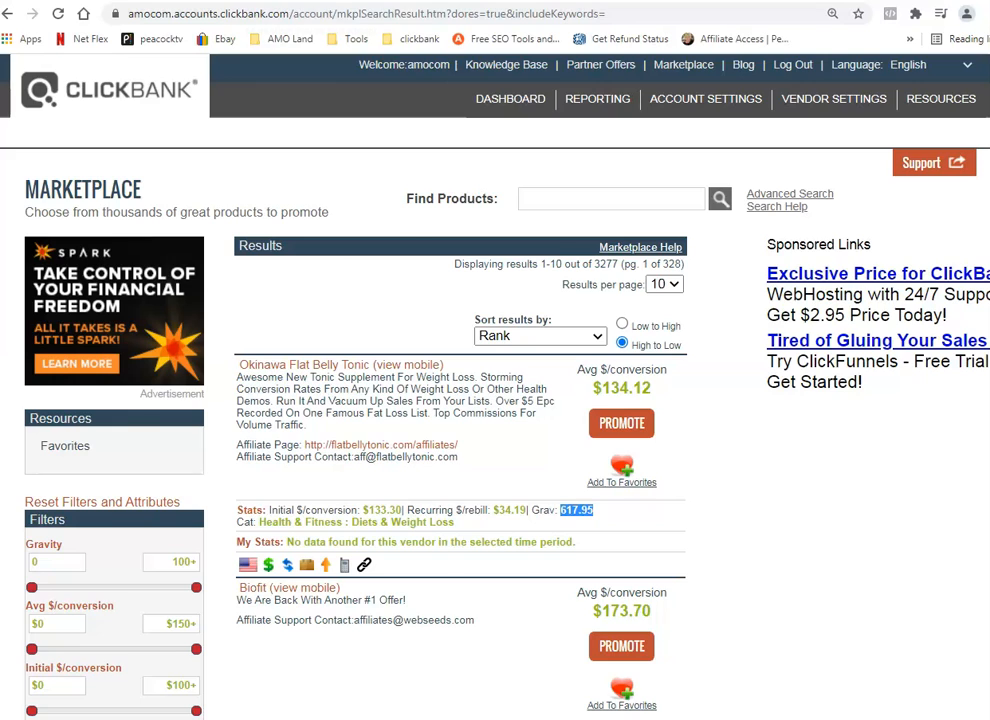
click(290, 1)
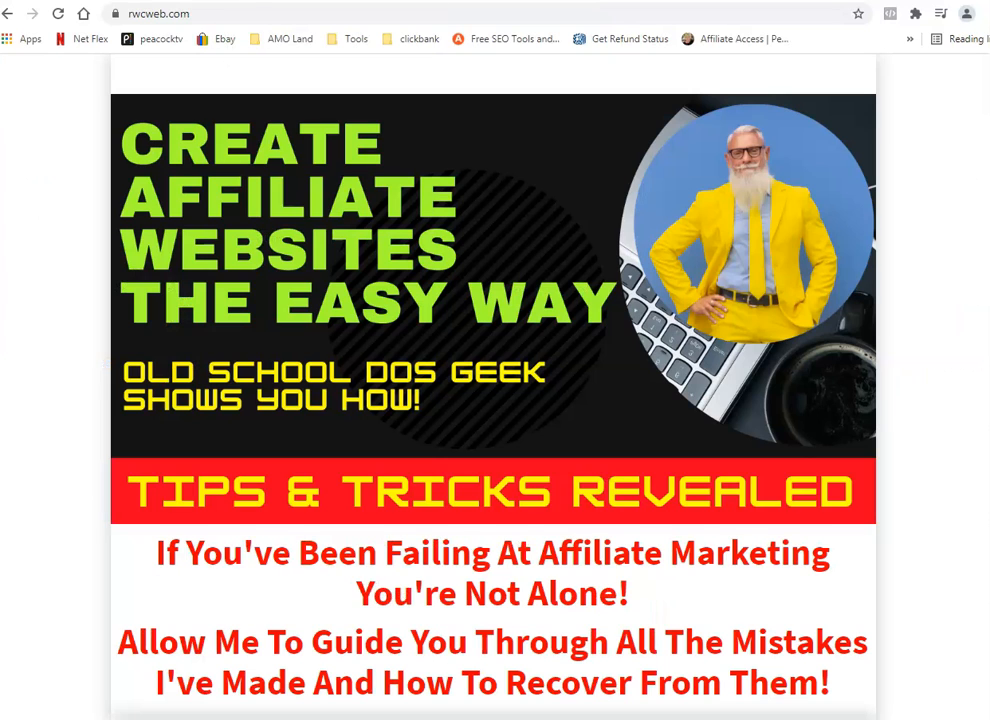
click(175, 1)
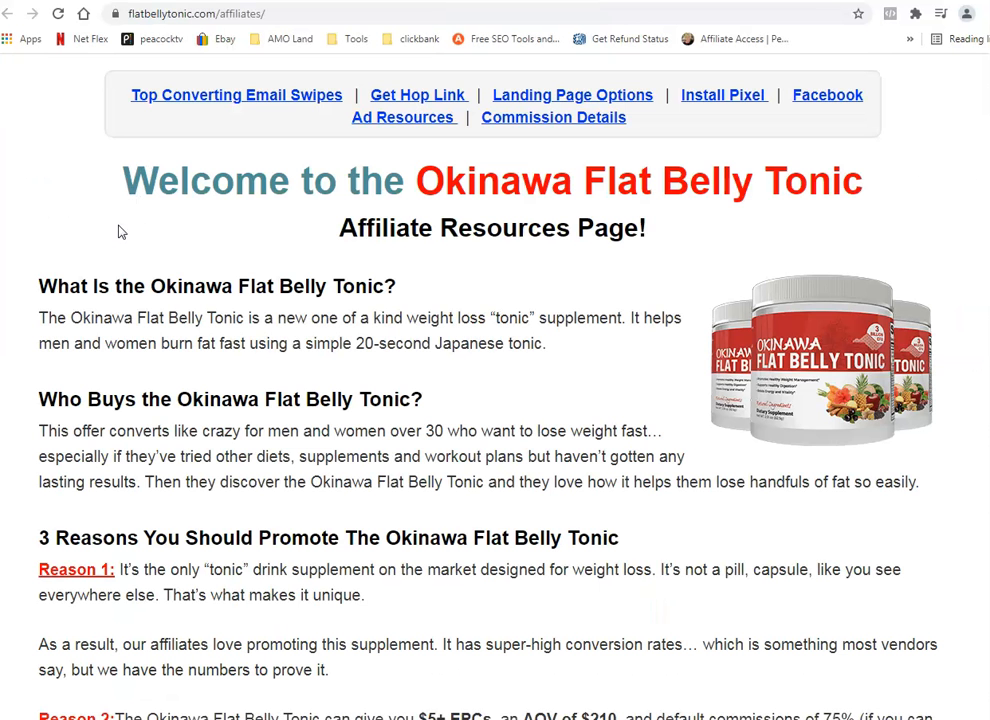
Look through the Okinawa Flat Belly Tonic affiliate resources page down to the hoplink generator.
drag(416, 170, 579, 196)
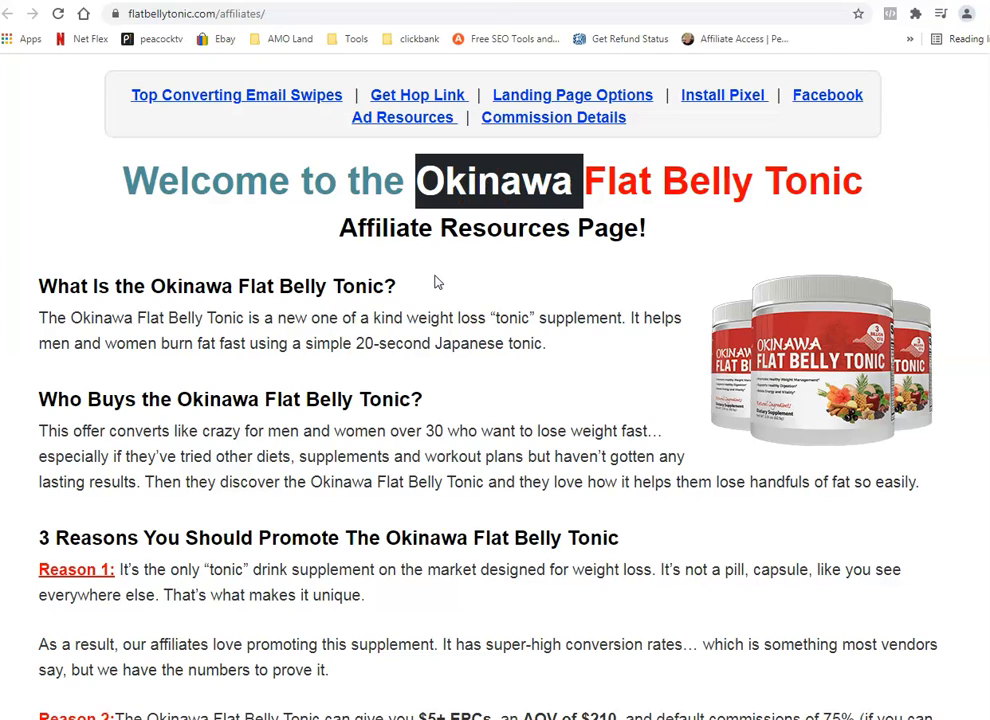
click(278, 231)
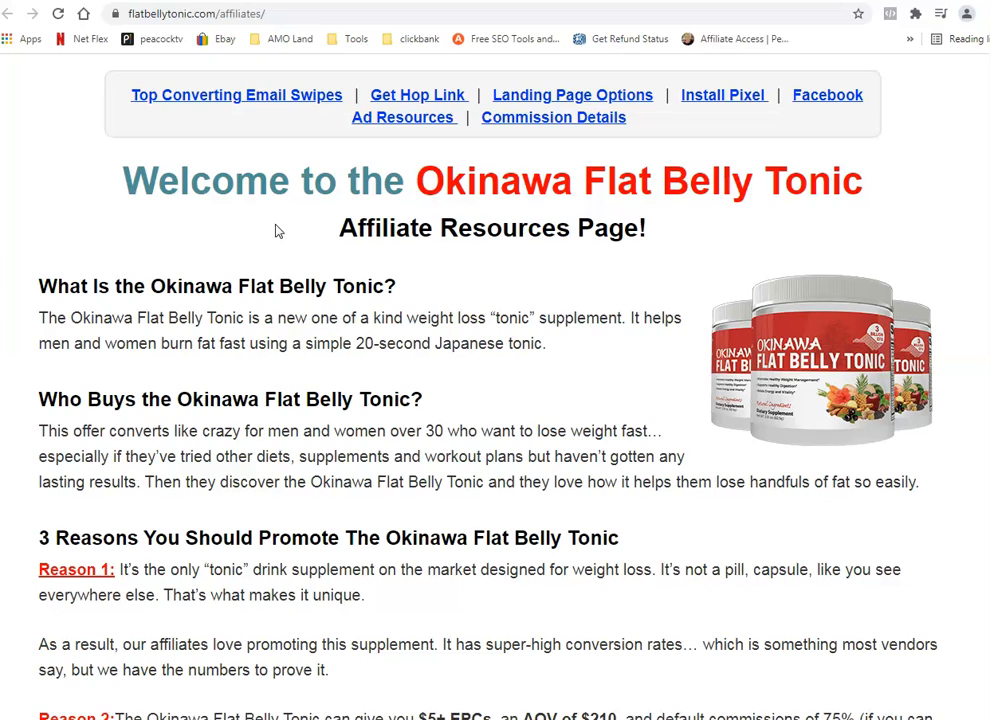
scroll(278, 231, down, 6)
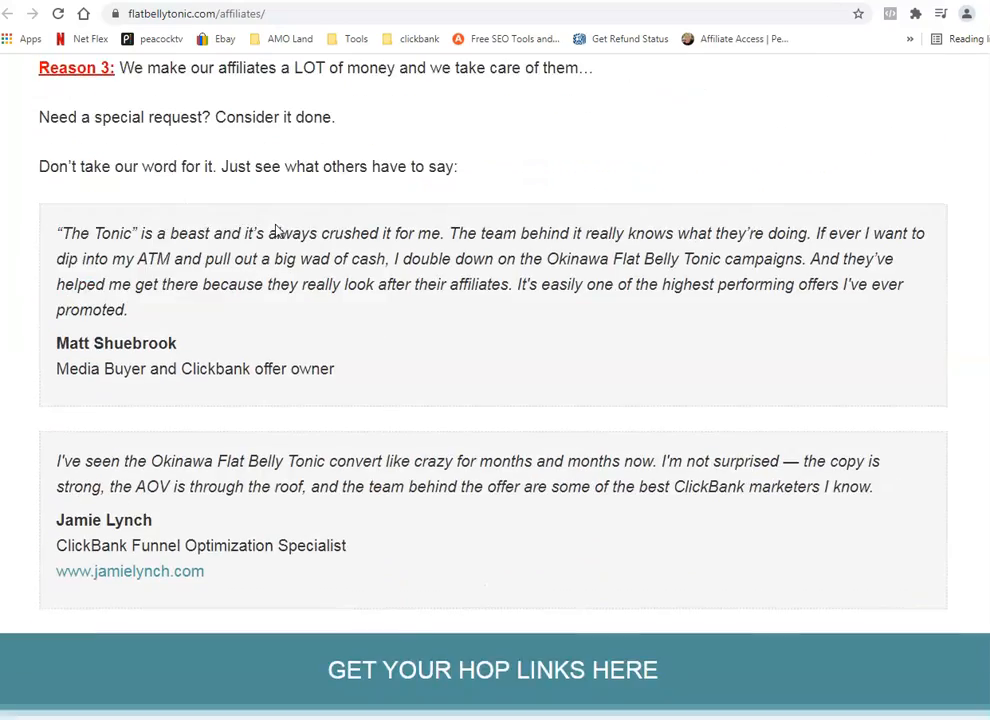
scroll(278, 231, down, 7)
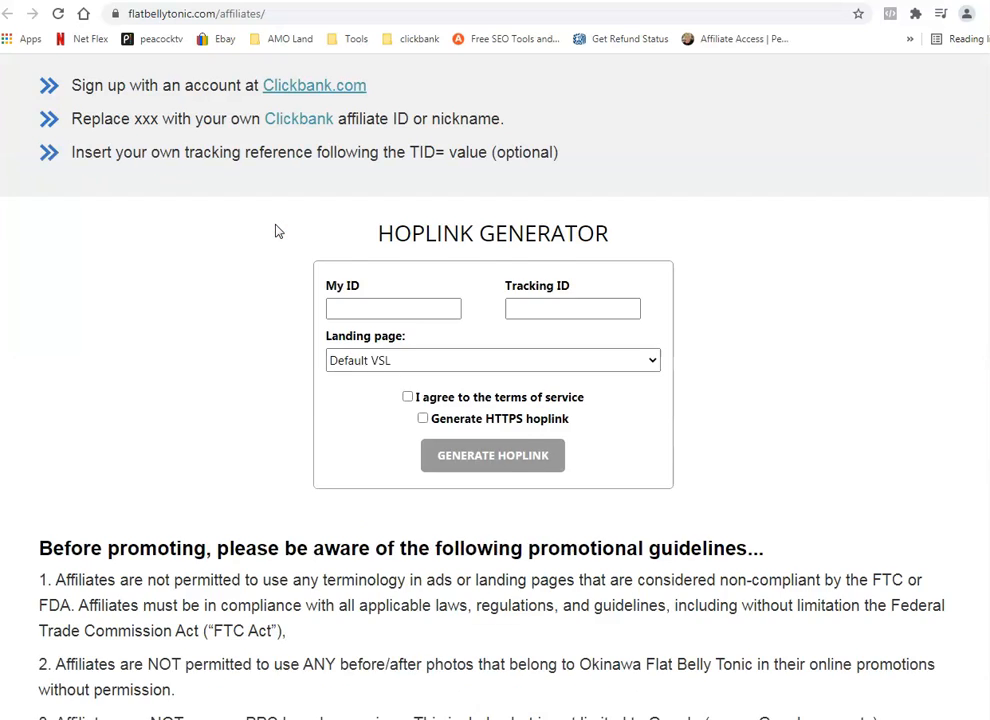
scroll(278, 231, down, 2)
scroll(278, 231, up, 2)
Enter the ClickBank affiliate ID in the hoplink generator and keep Default VSL as the landing page.
click(382, 313)
text(amo)
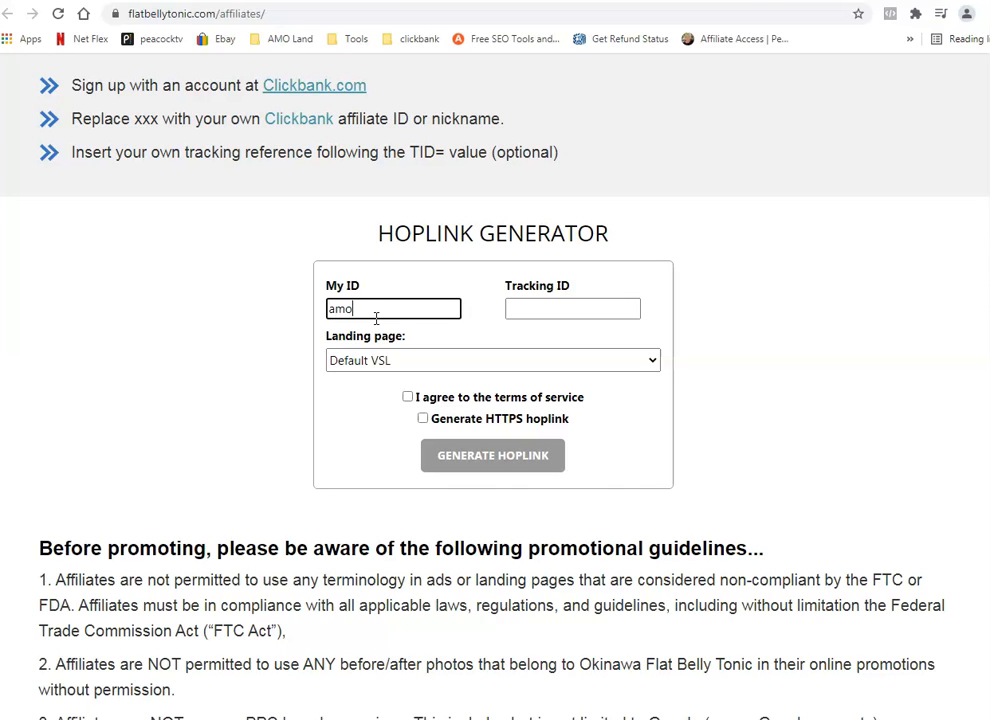
text(com)
click(447, 366)
click(447, 366)
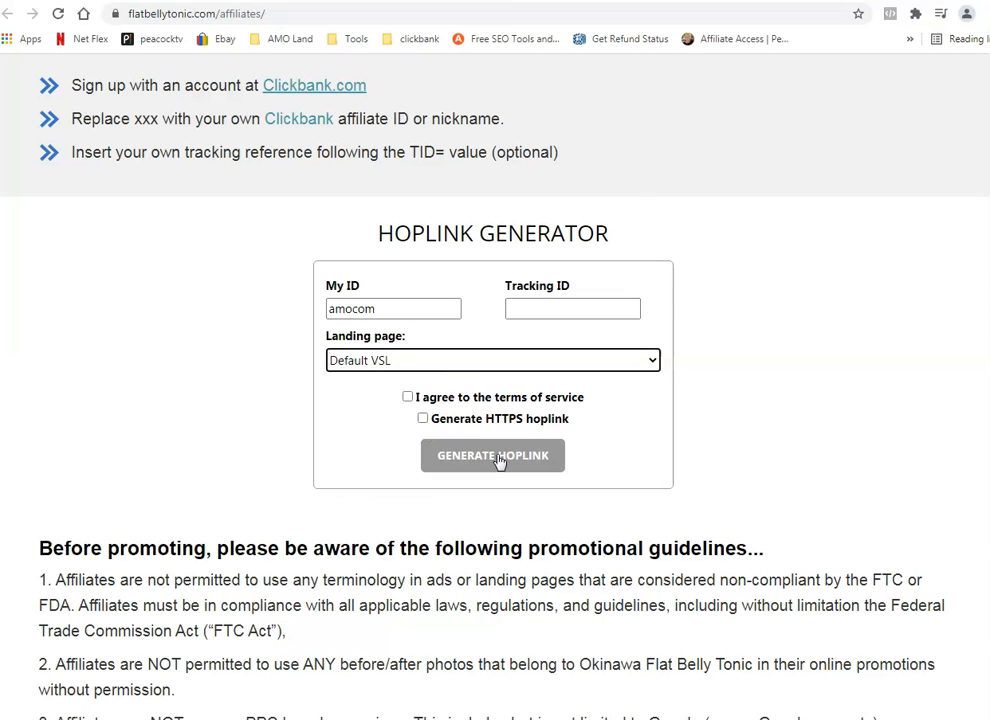
Agree to the terms of service, generate the link as an HTTPS hoplink, and copy it to the clipboard.
scroll(412, 410, down, 5)
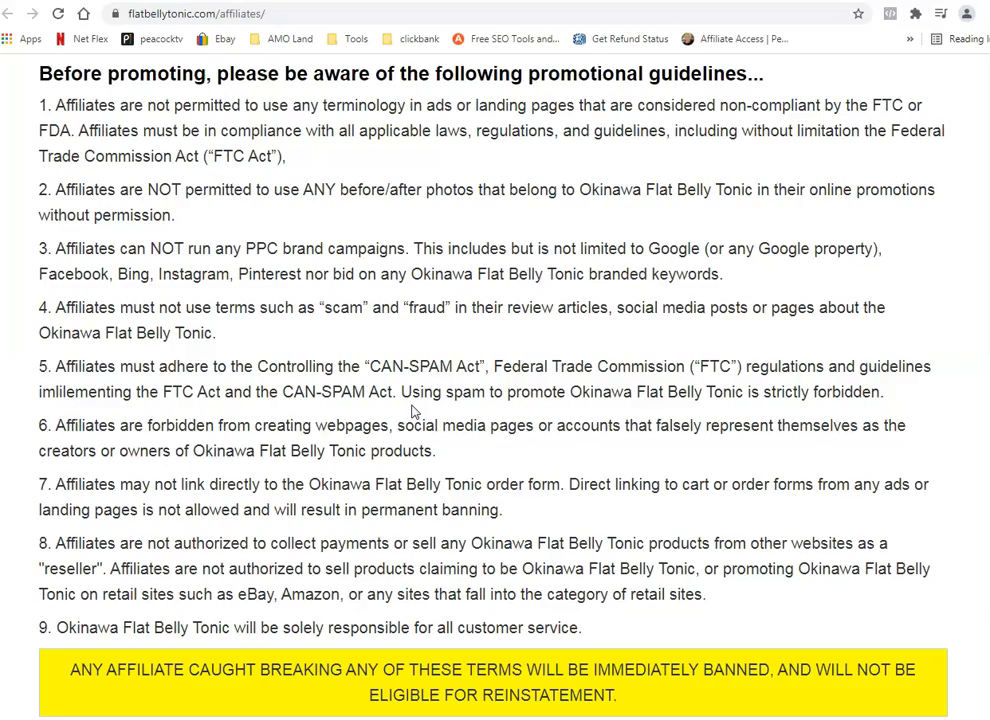
scroll(412, 410, down, 3)
scroll(411, 411, up, 12)
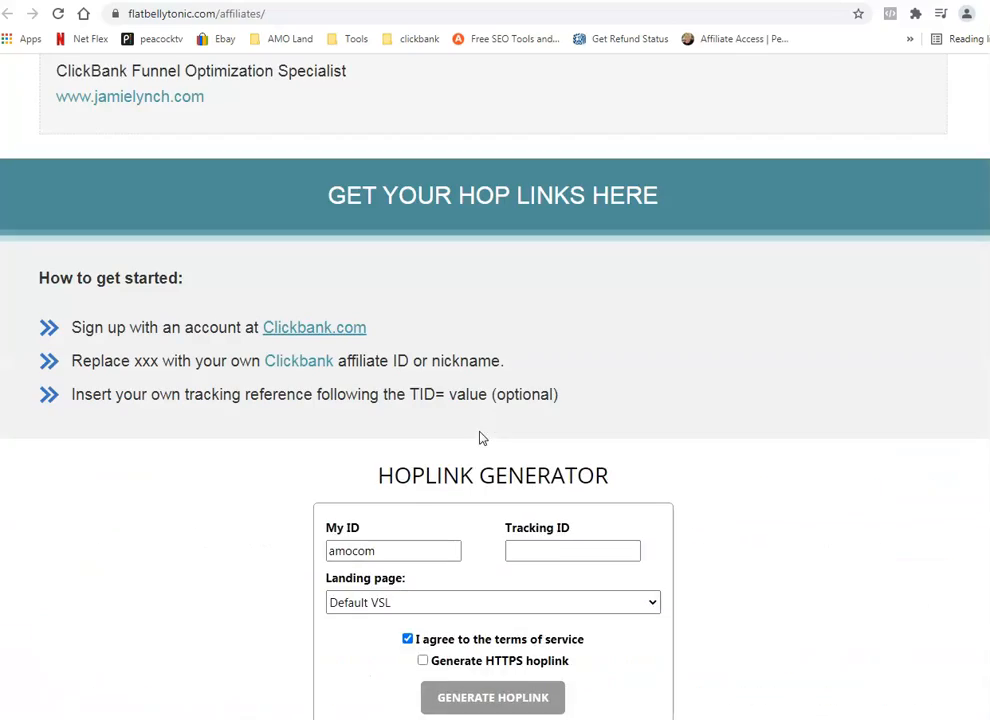
scroll(370, 485, down, 2)
click(423, 502)
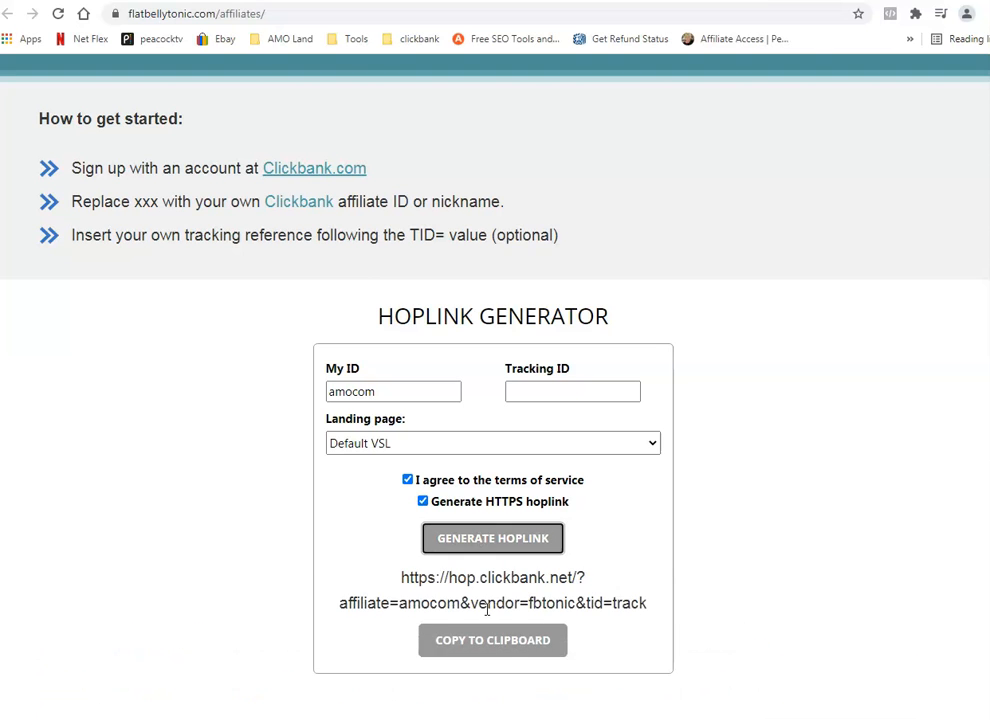
click(504, 648)
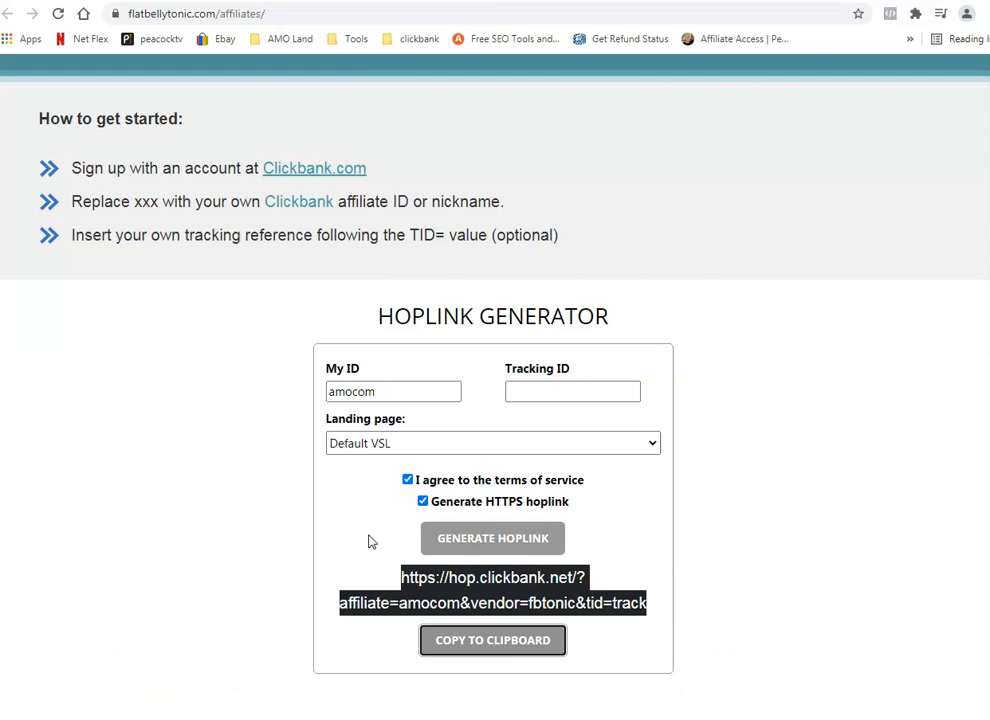
Switch to the untitled Notepad file containing the saved ClickBank and short links.
key(alt+Tab)
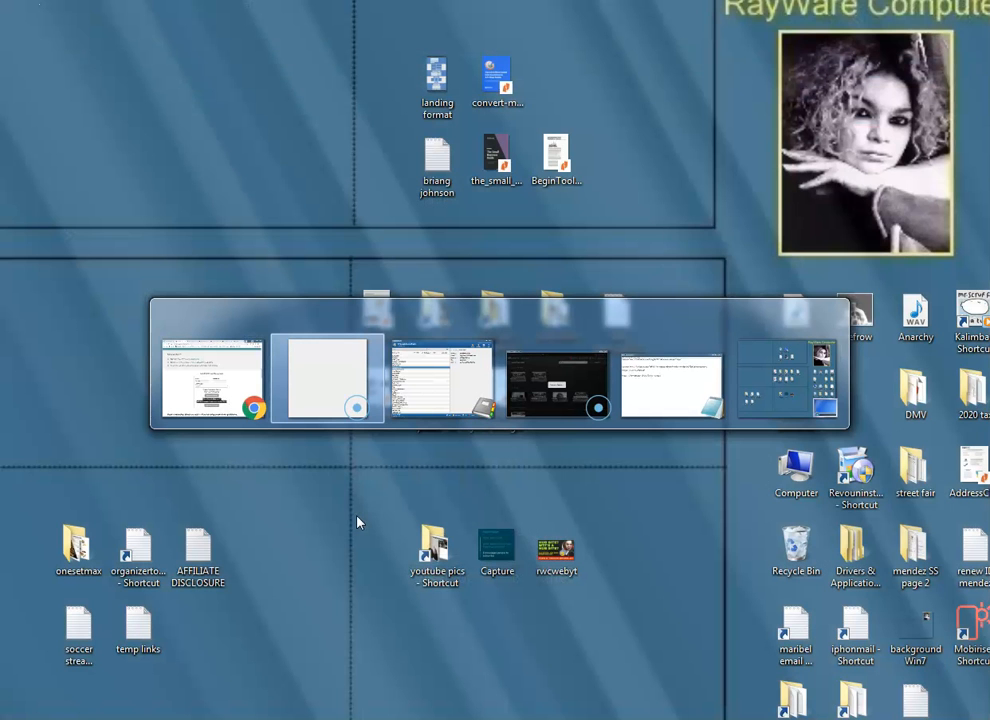
key(alt+Tab)
key(alt+Tab)
key(alt+Tab)
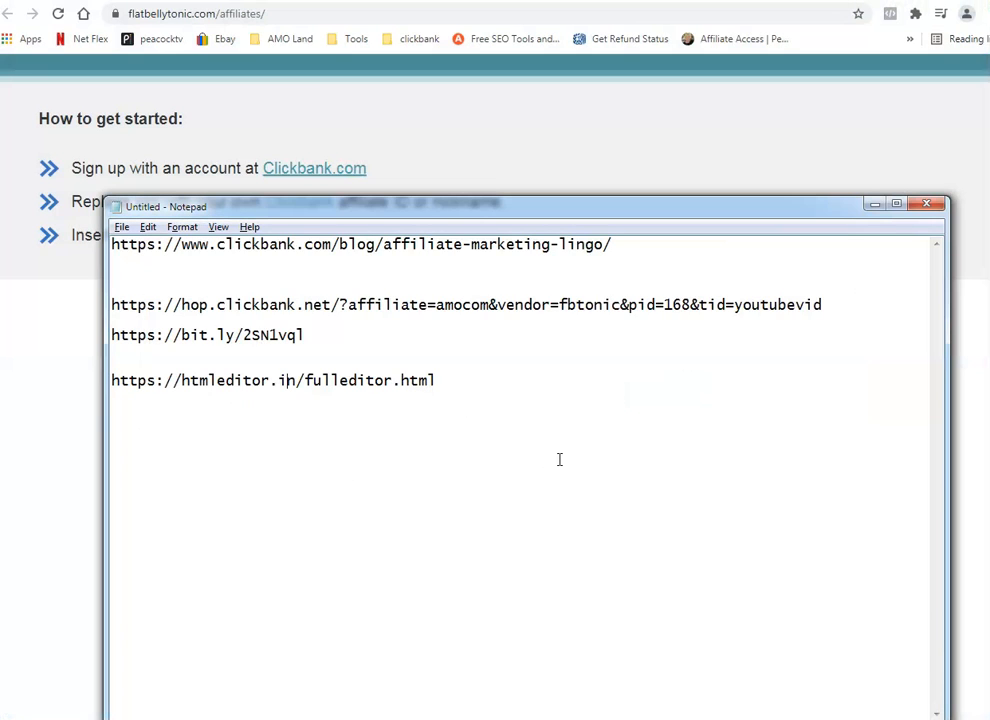
Paste the generated hoplink below the saved links, setting it apart with blank lines and a divider row of equal signs.
key(Return)
key(ctrl+v)
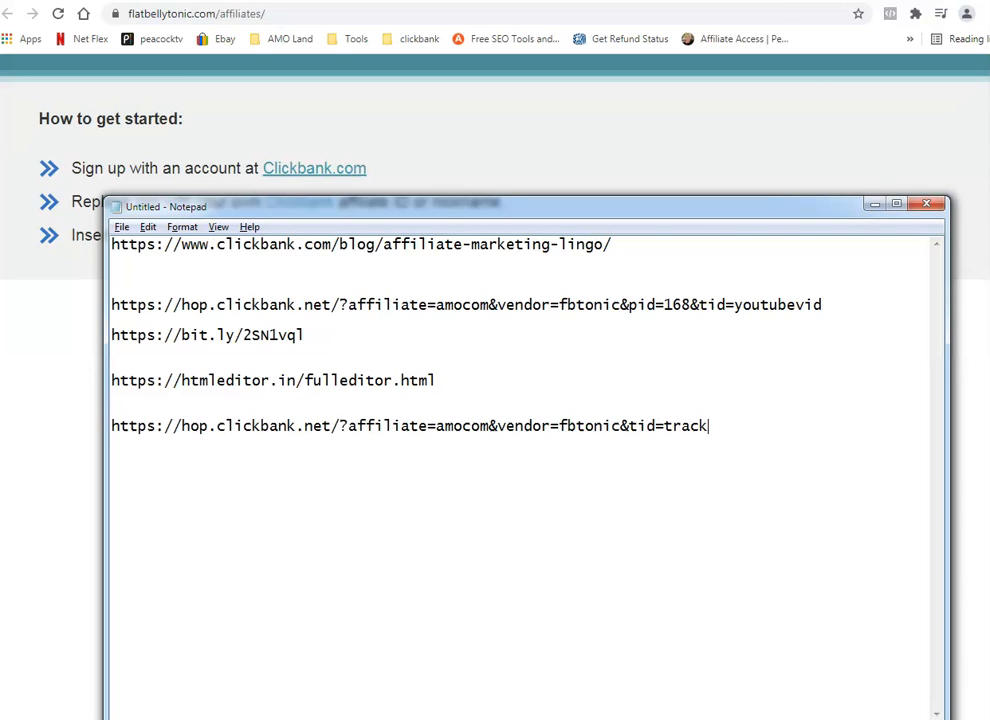
click(123, 405)
key(Return)
key(Return)
key(Return)
key(Return)
key(Return)
key(Return)
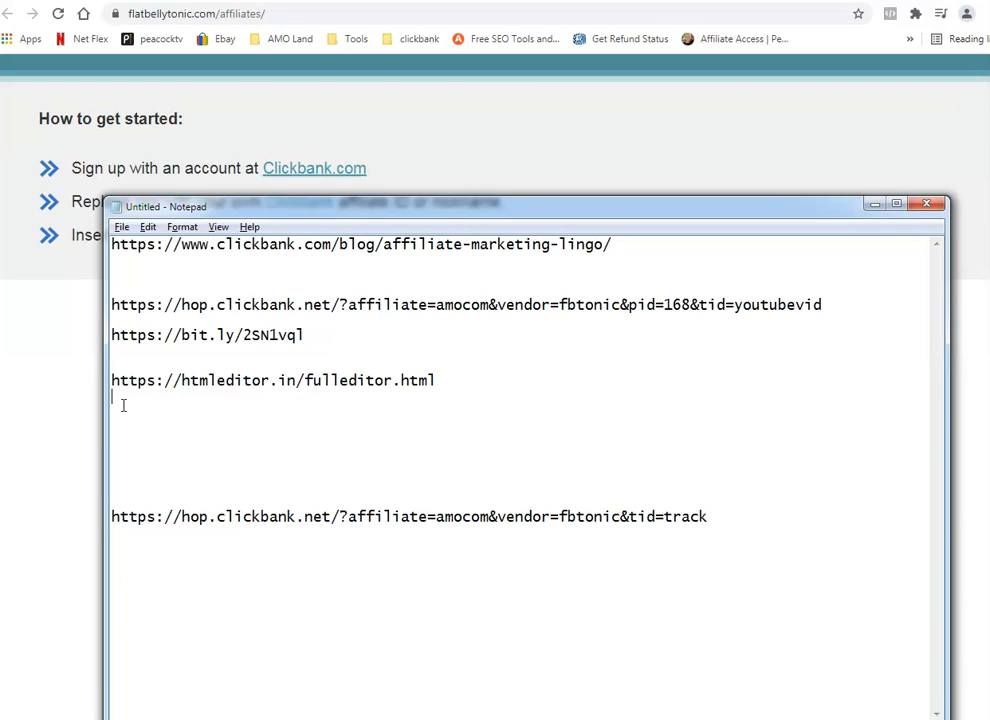
text(=============================================)
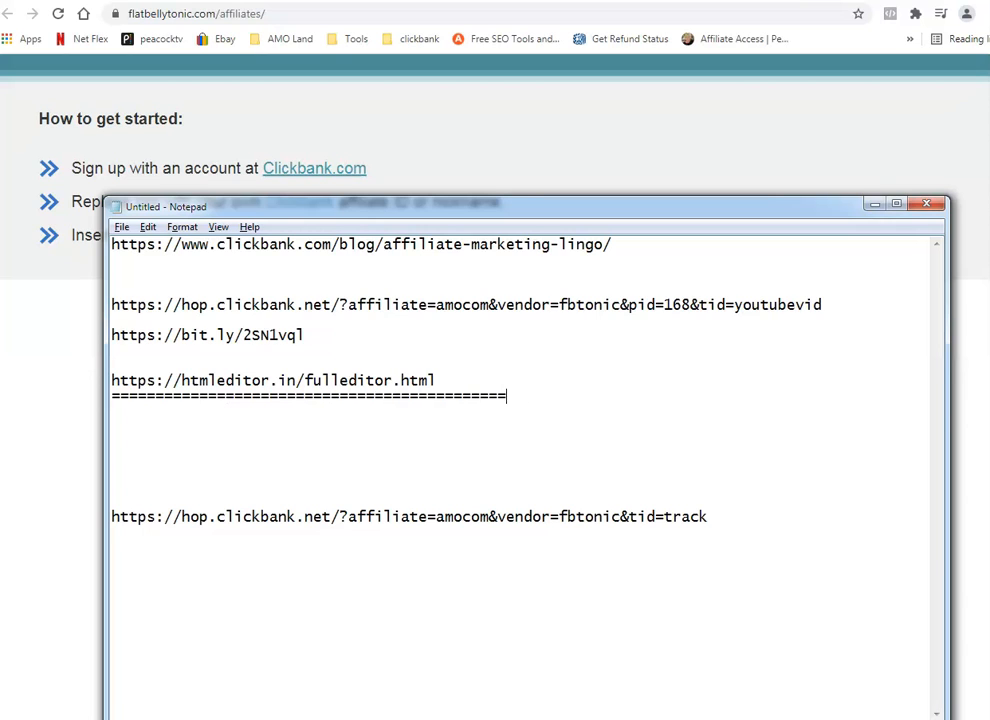
text(=============================)
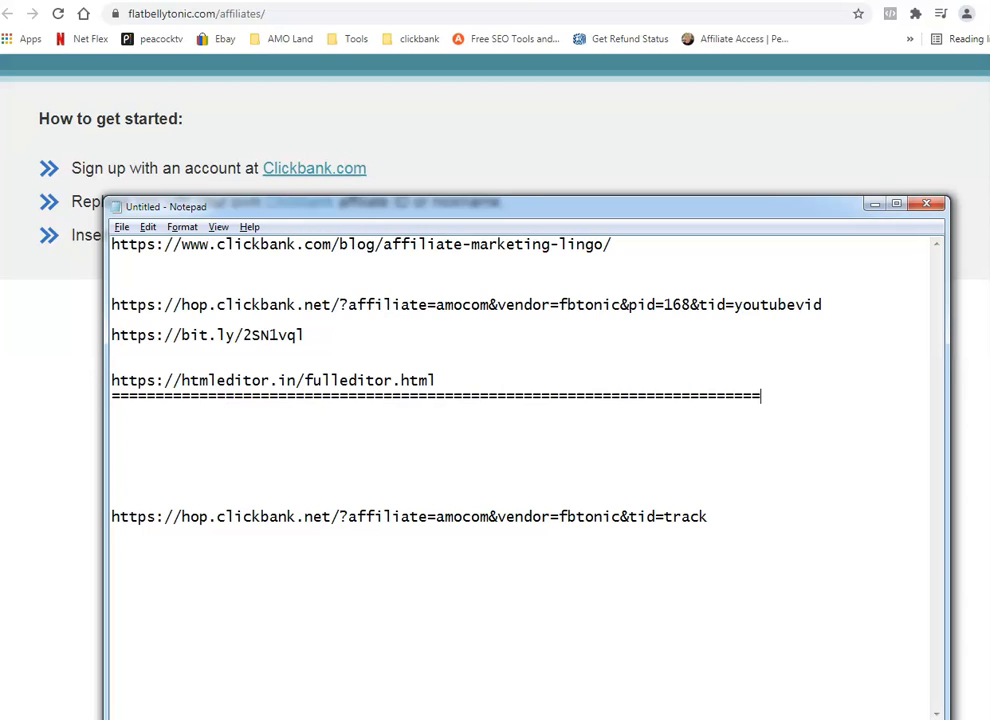
Return to the affiliate resources page in Chrome and review its Facebook Ad Resources section.
click(75, 357)
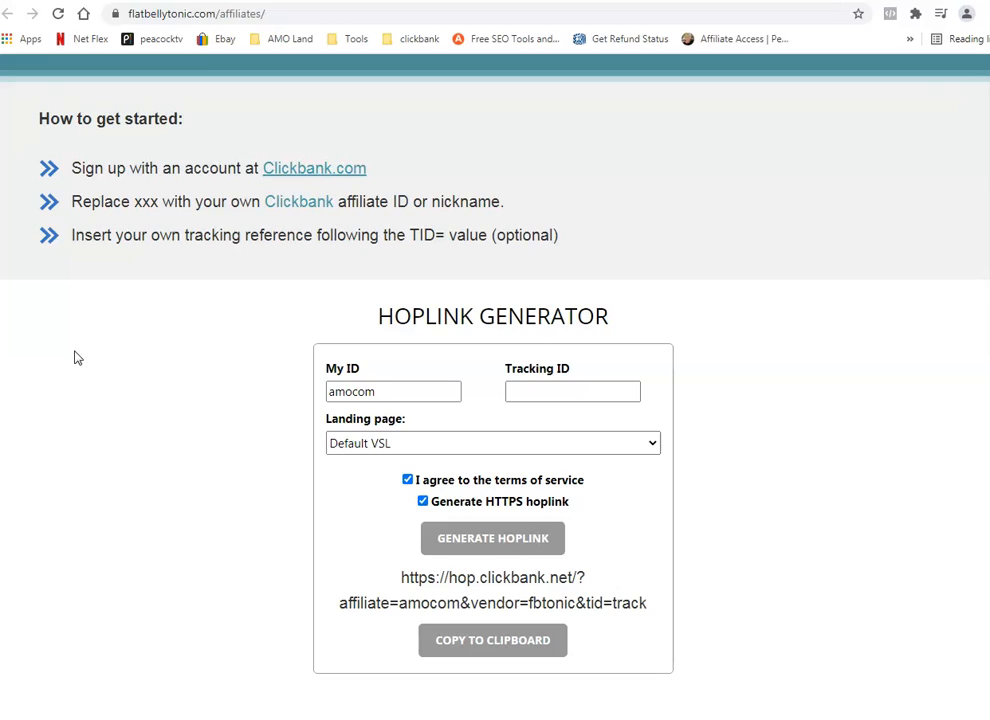
scroll(77, 356, down, 3)
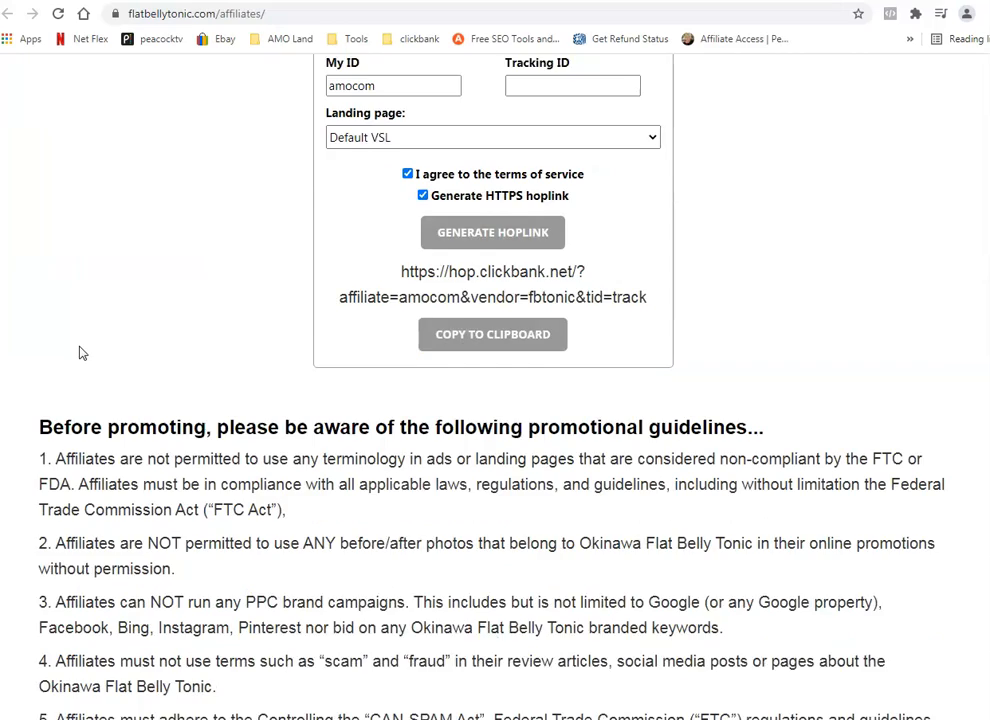
scroll(78, 354, up, 8)
scroll(79, 351, up, 10)
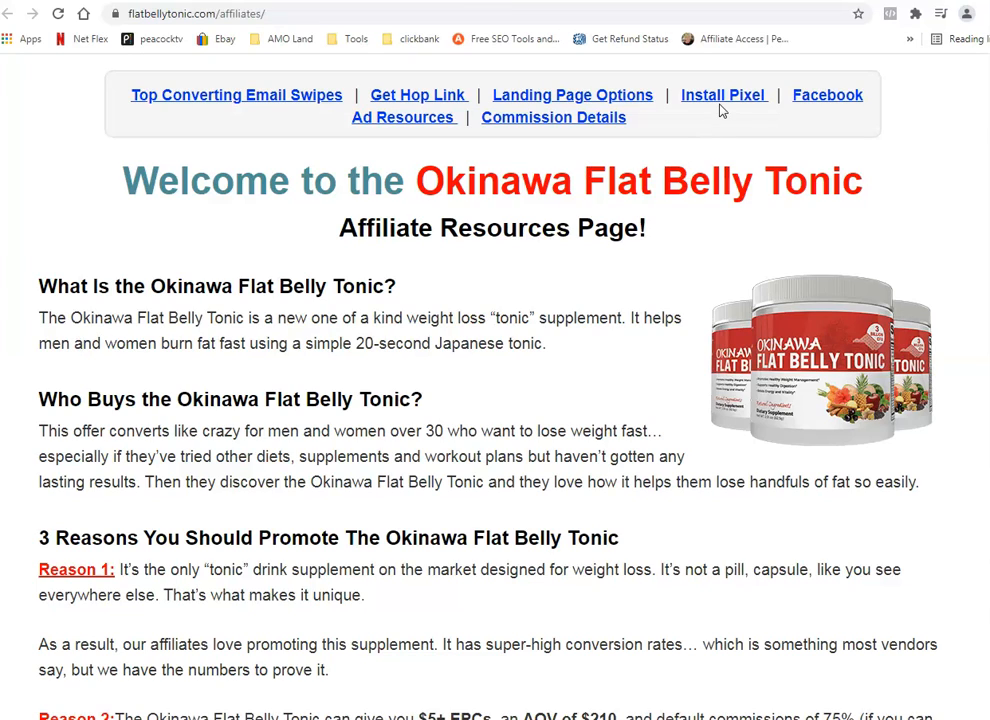
click(838, 100)
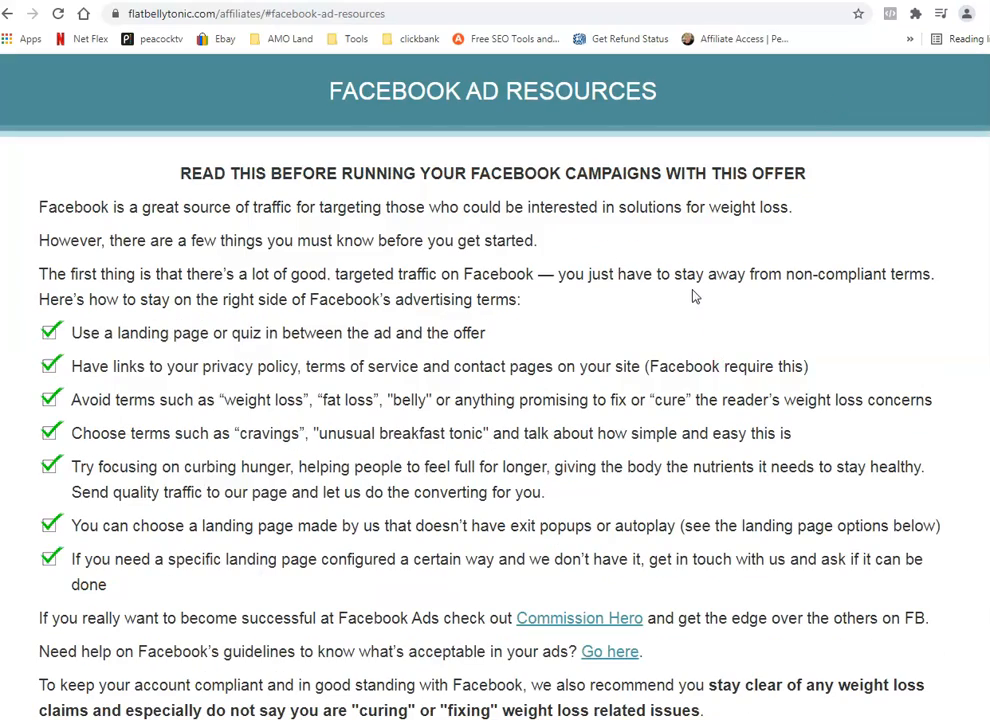
scroll(697, 290, up, 8)
scroll(697, 290, up, 15)
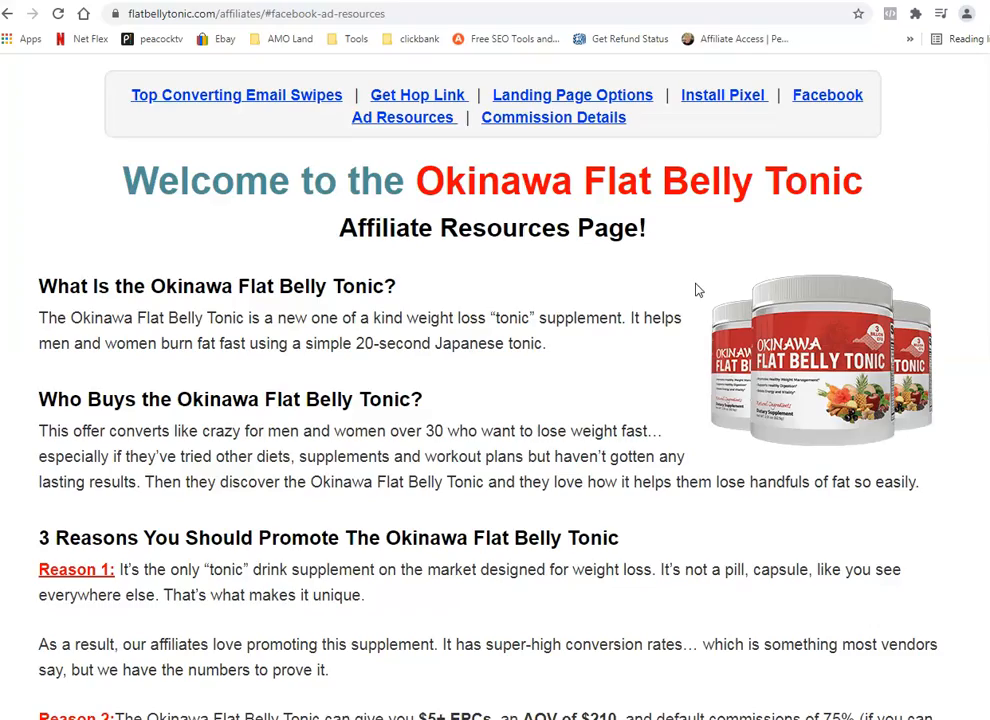
Go to the hop link section and look through the promotional guidelines, email swipes, tracking pixels and Facebook ad sections.
click(418, 95)
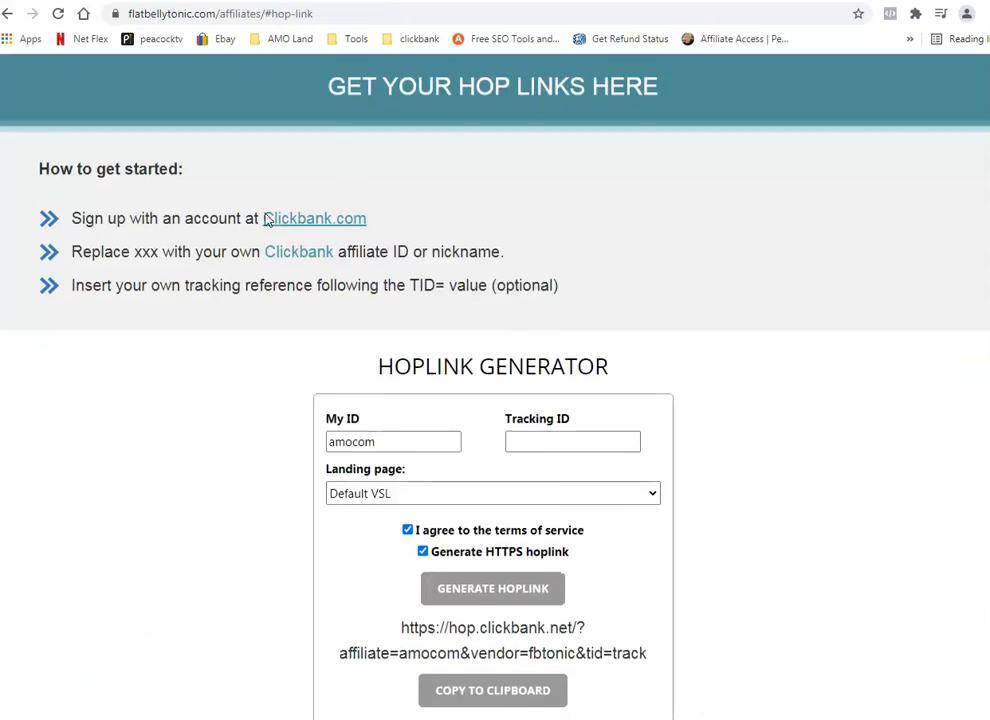
scroll(232, 214, down, 8)
scroll(228, 214, down, 4)
scroll(228, 214, down, 3)
scroll(228, 210, up, 2)
scroll(312, 307, down, 3)
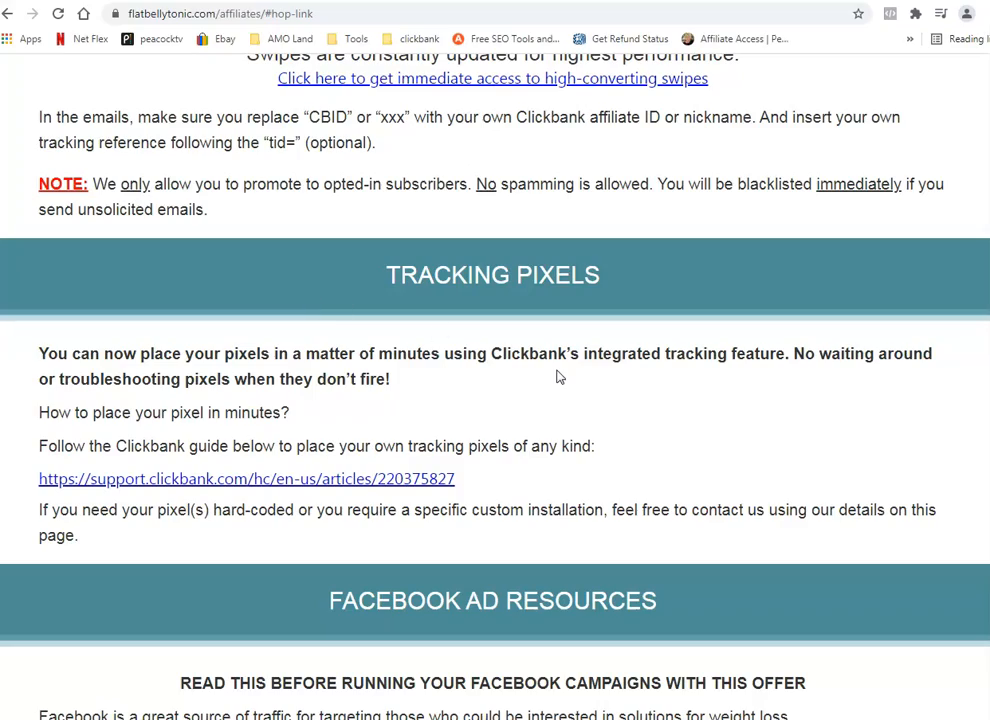
scroll(560, 375, down, 3)
scroll(754, 435, down, 4)
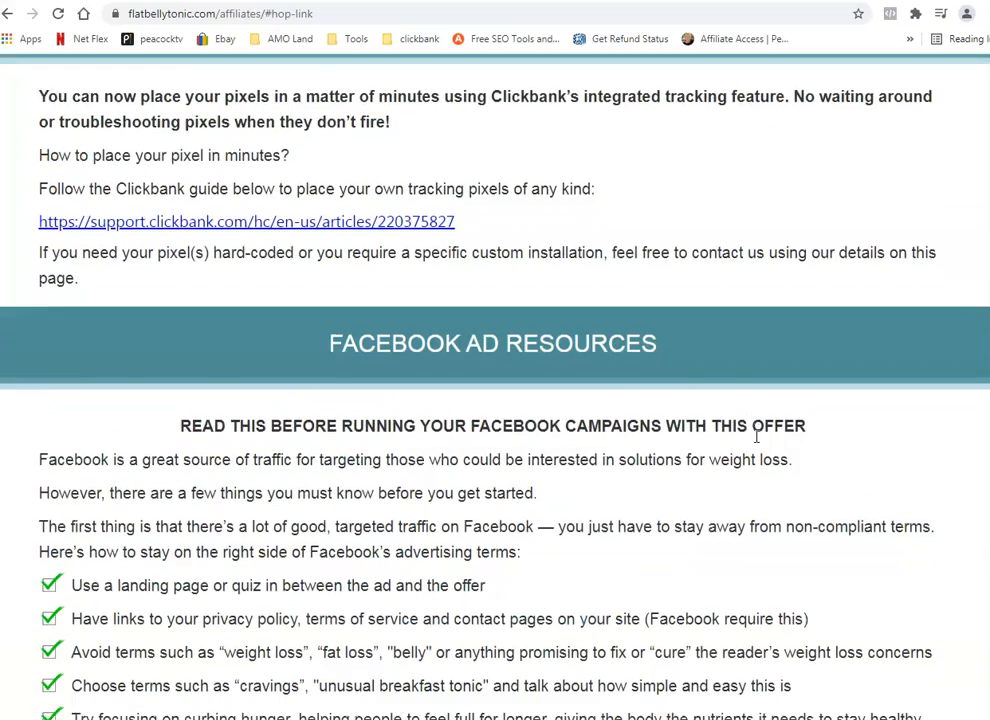
scroll(757, 443, up, 5)
scroll(757, 443, up, 8)
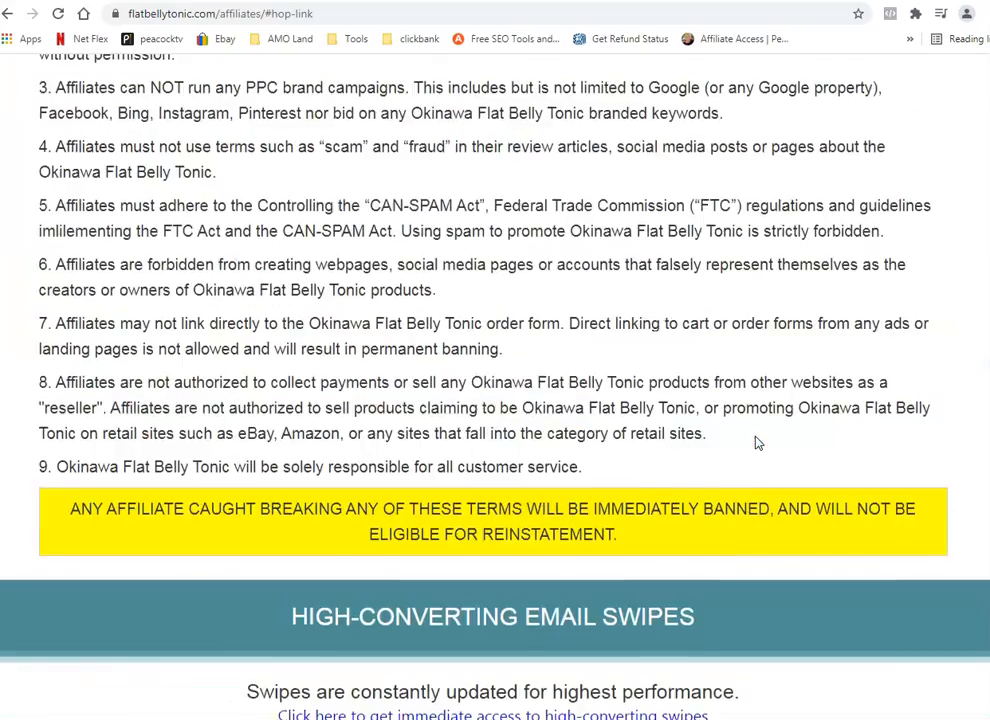
Open the high-converting email swipes document from the affiliate resources page.
scroll(757, 443, down, 2)
scroll(757, 443, down, 2)
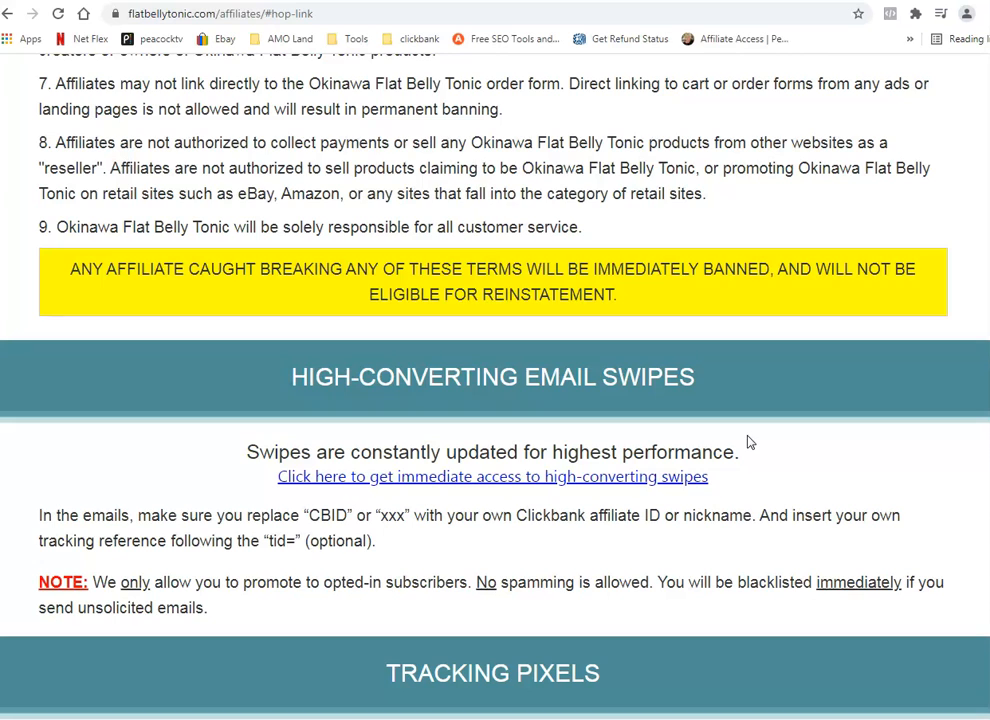
click(568, 480)
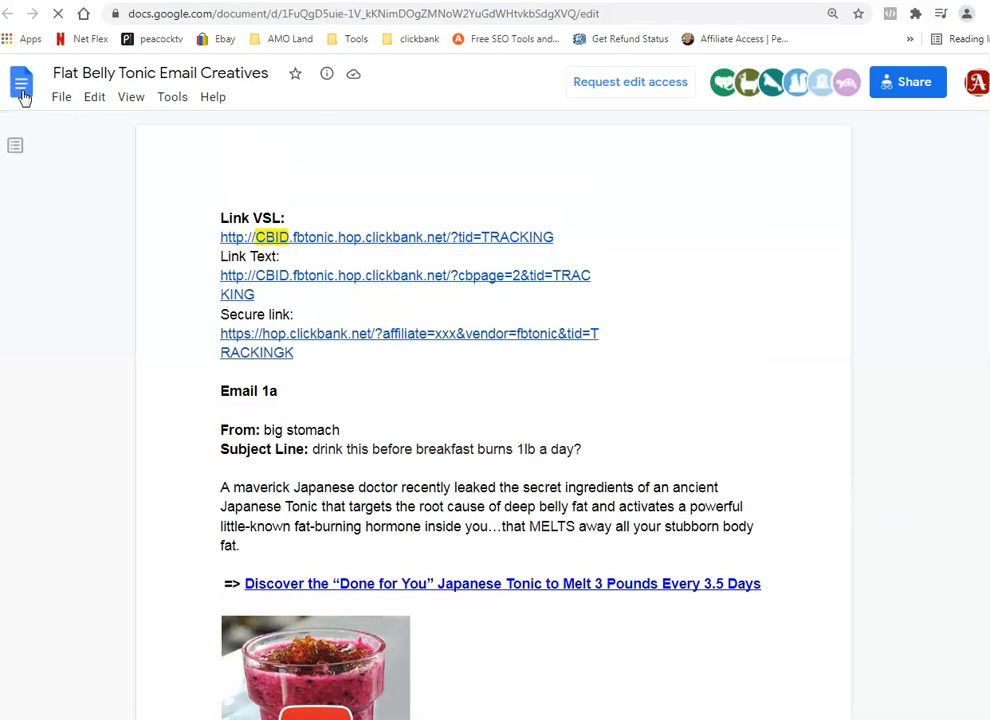
drag(130, 13, 204, 18)
click(860, 379)
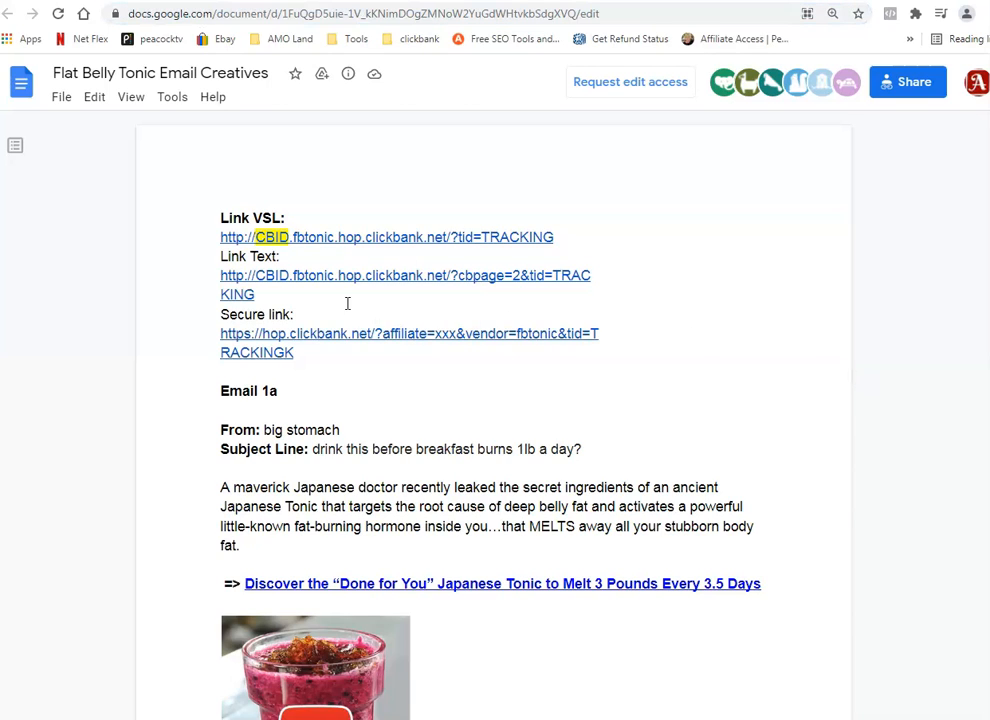
Open the Link Text hoplink from the document and examine the Okinawa Flat Belly Tonic sales page, including its packages and FAQ.
triple_click(270, 295)
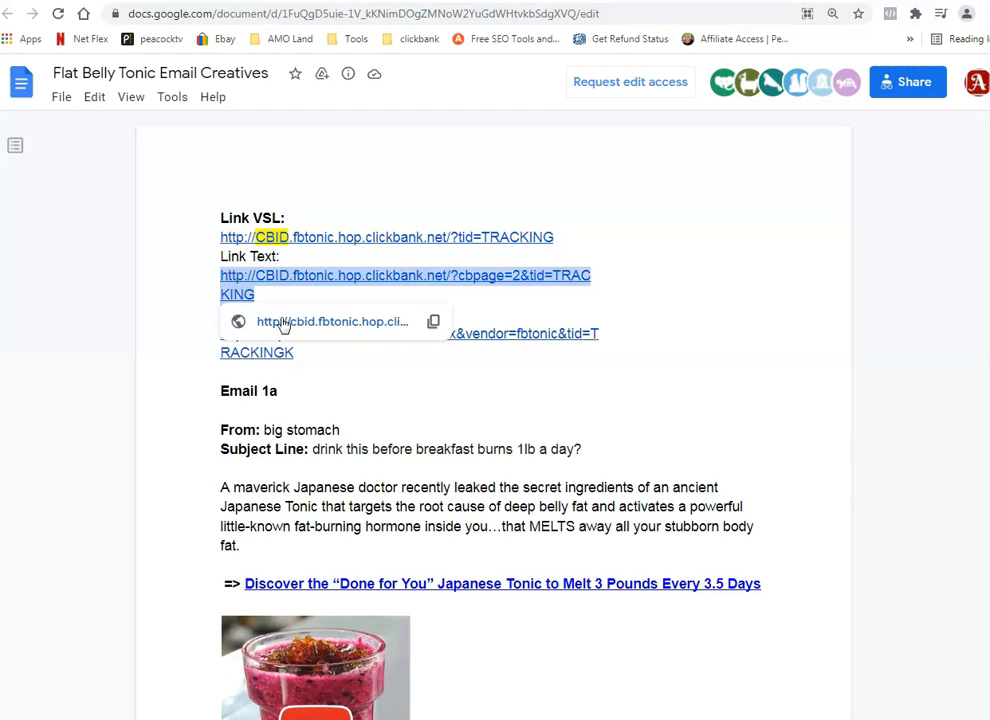
click(283, 322)
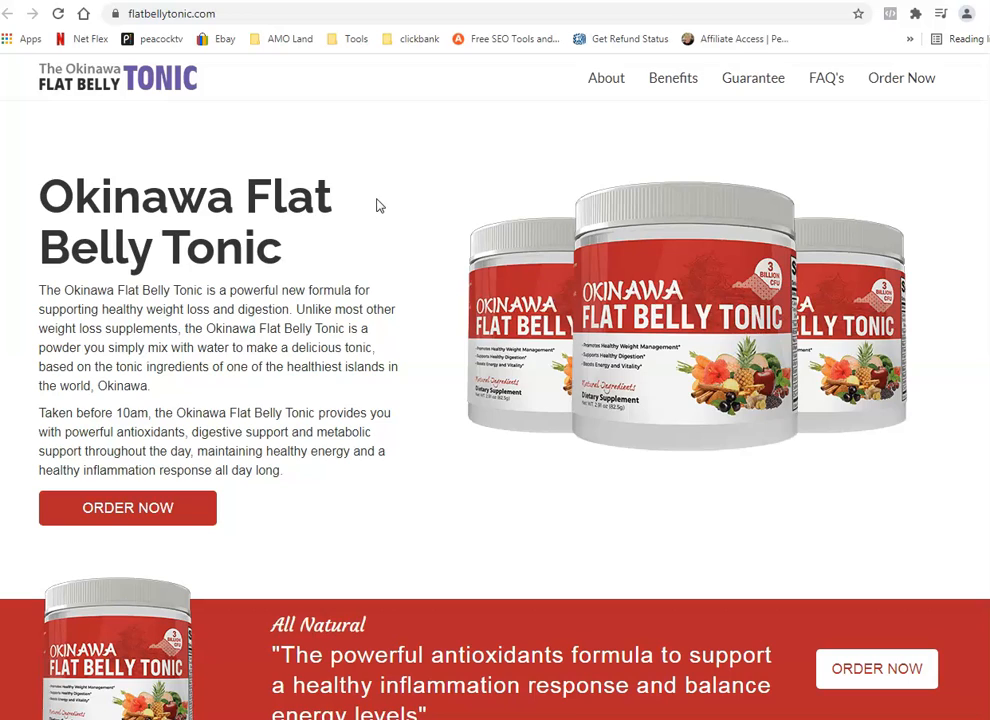
scroll(388, 304, down, 1)
scroll(388, 304, down, 9)
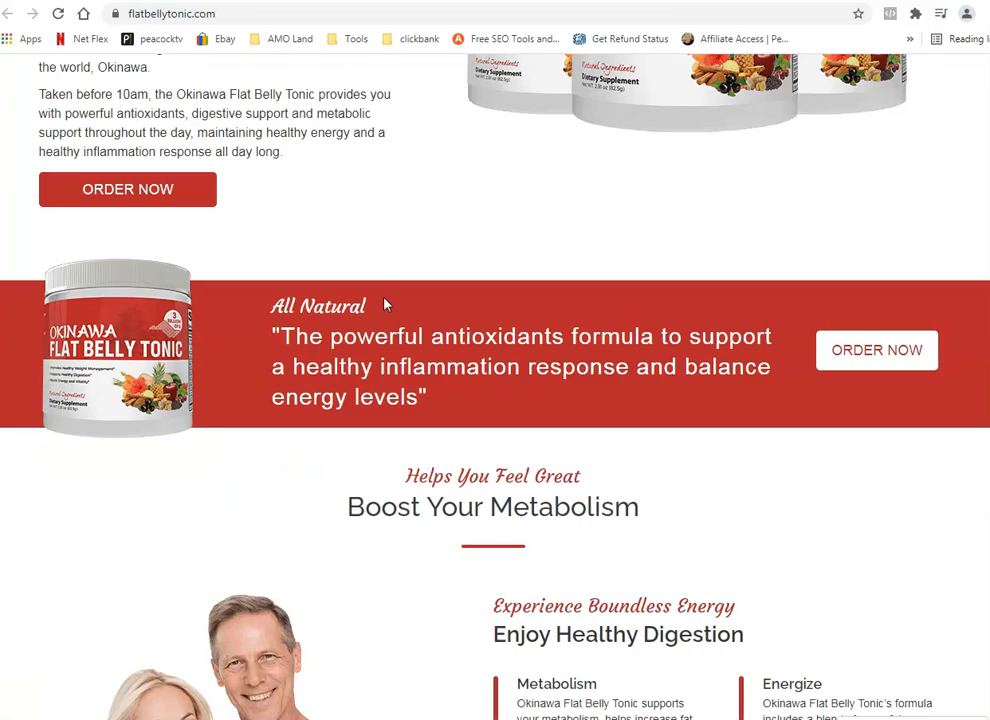
scroll(330, 385, down, 2)
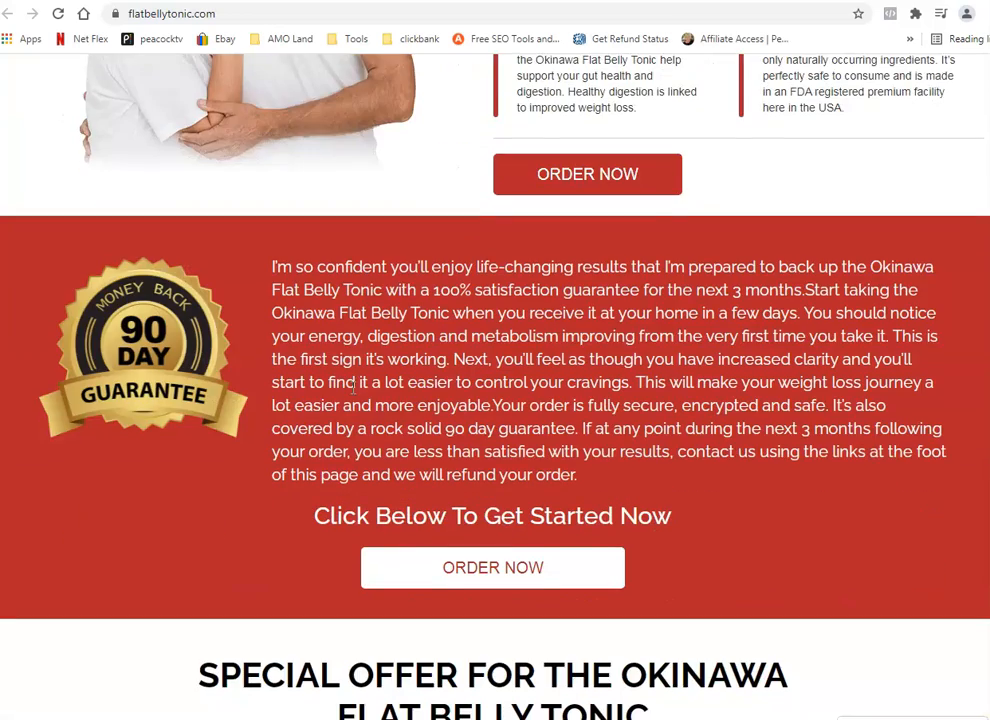
scroll(257, 378, down, 5)
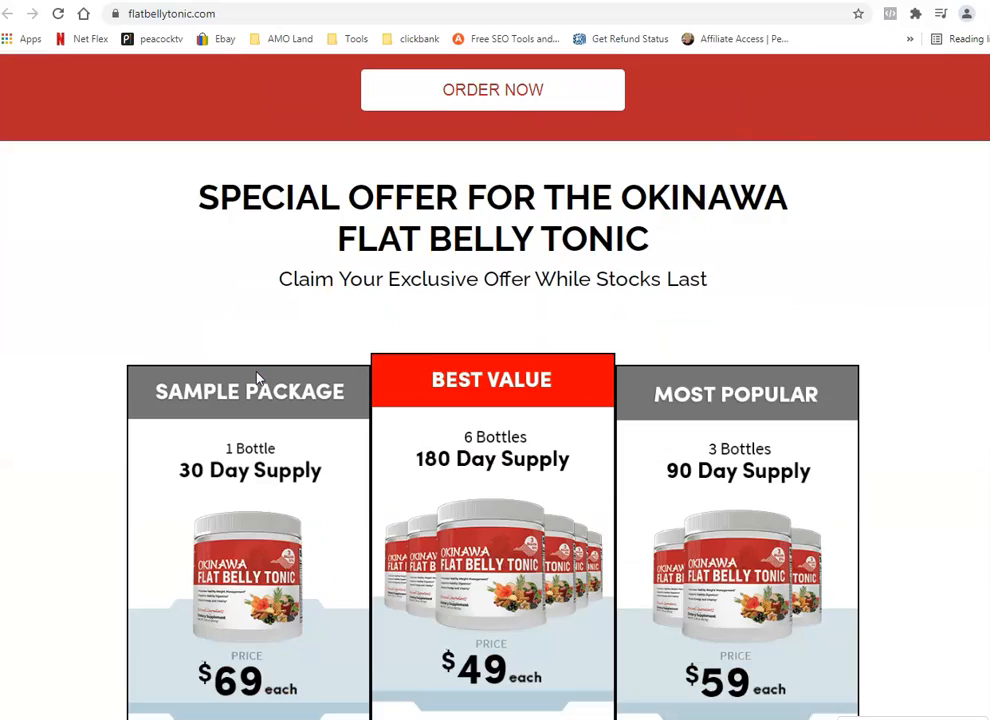
scroll(253, 378, down, 2)
scroll(254, 378, down, 7)
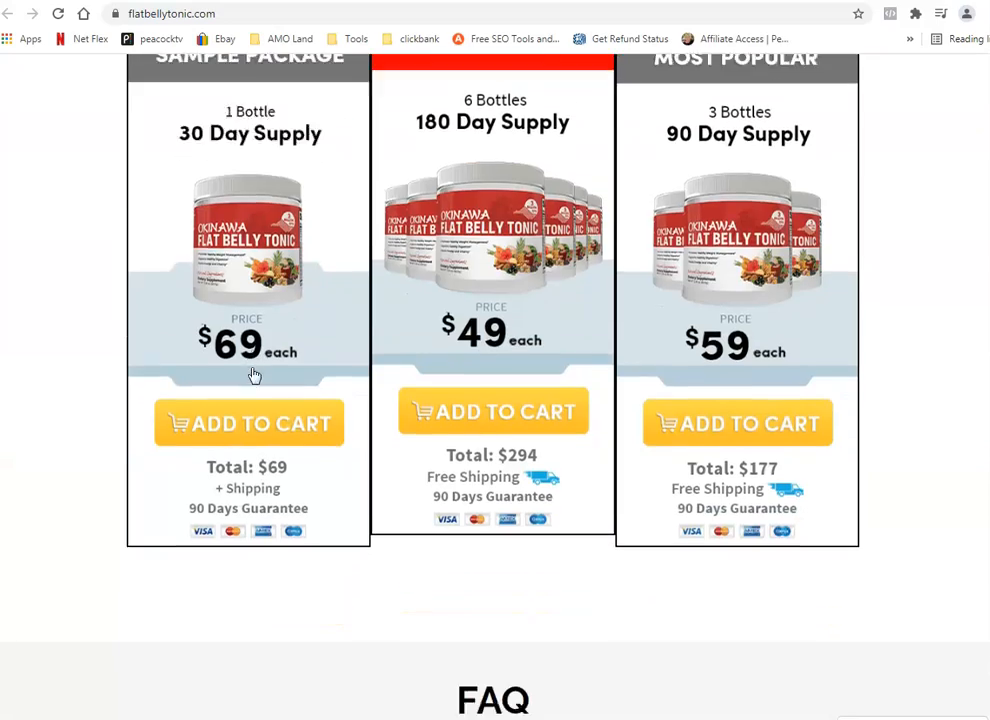
scroll(256, 372, down, 10)
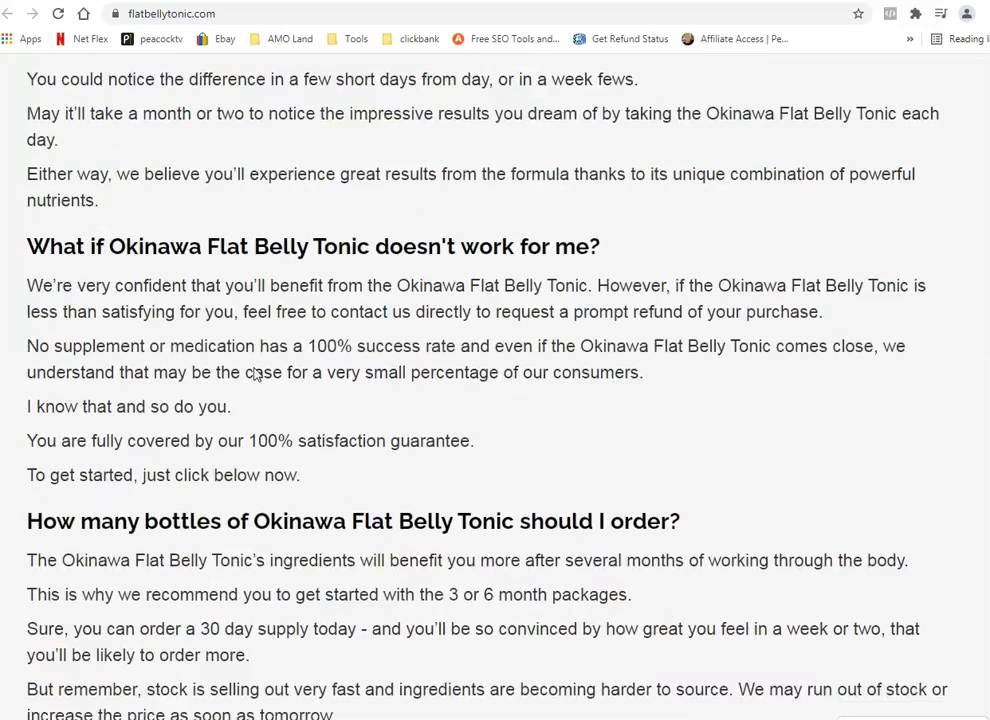
scroll(367, 384, down, 6)
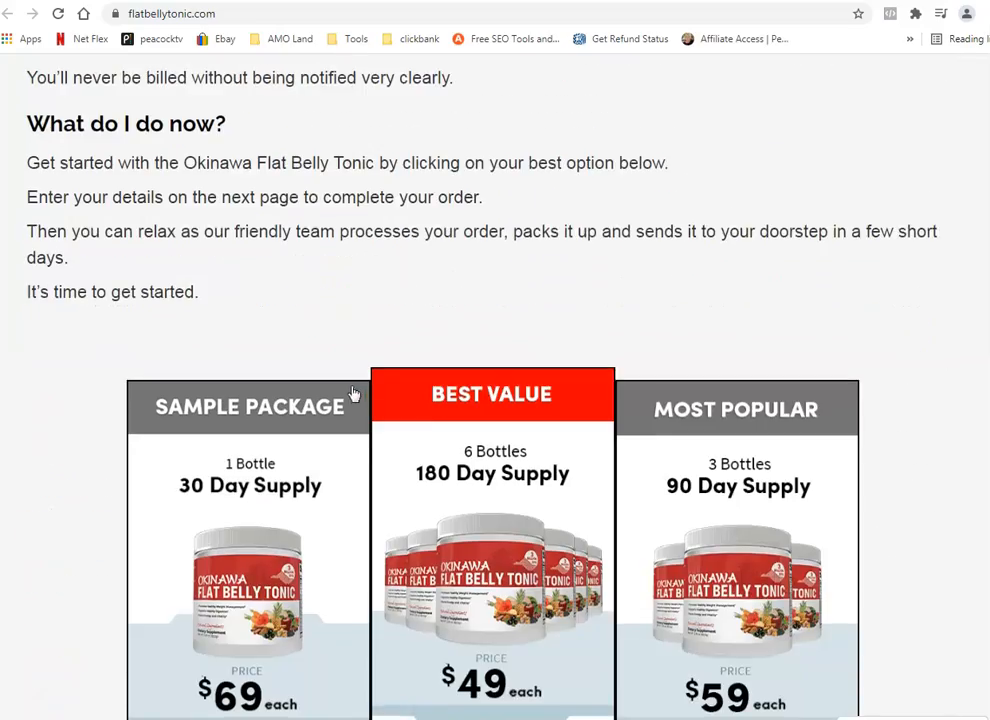
scroll(239, 349, up, 11)
scroll(239, 350, up, 15)
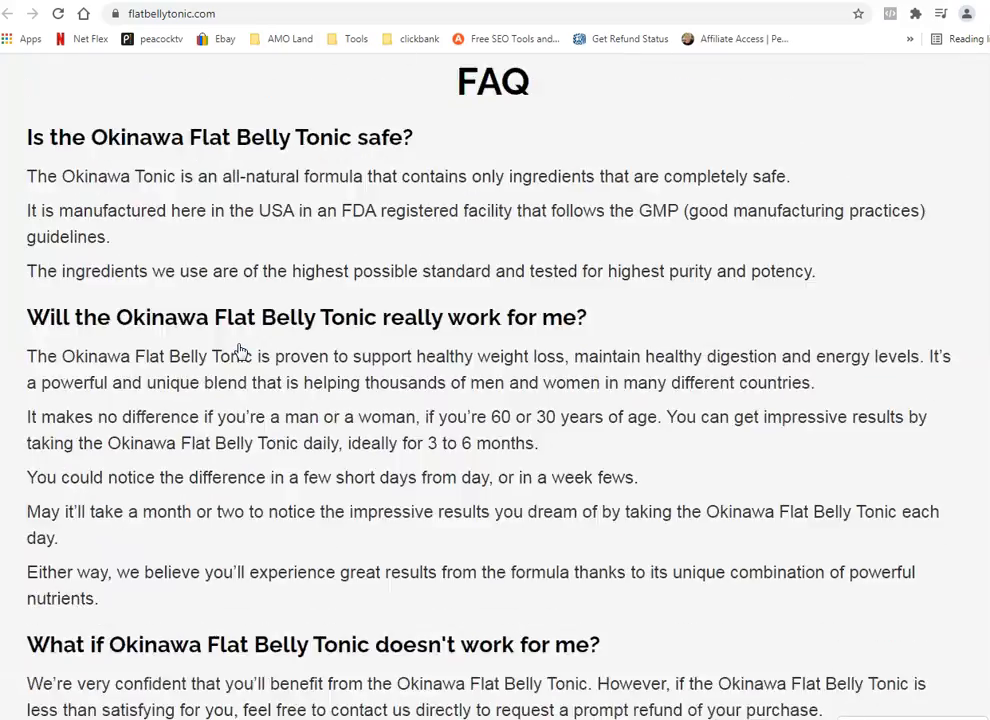
scroll(239, 350, up, 5)
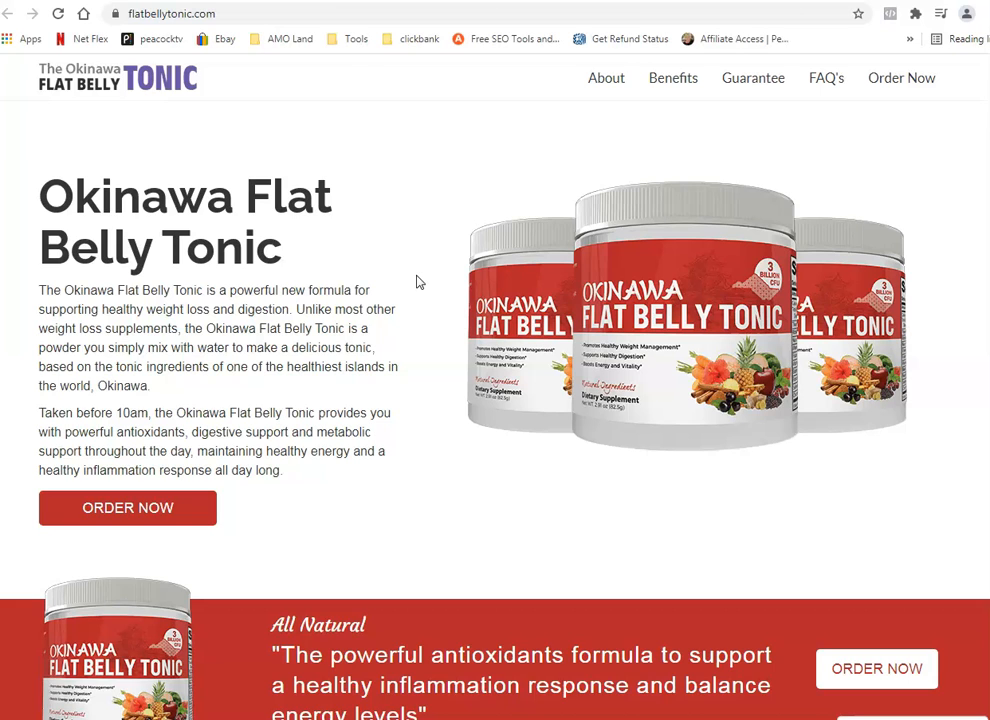
Return to the Flat Belly Tonic Email Creatives document and look through its sample promotional emails.
click(178, 2)
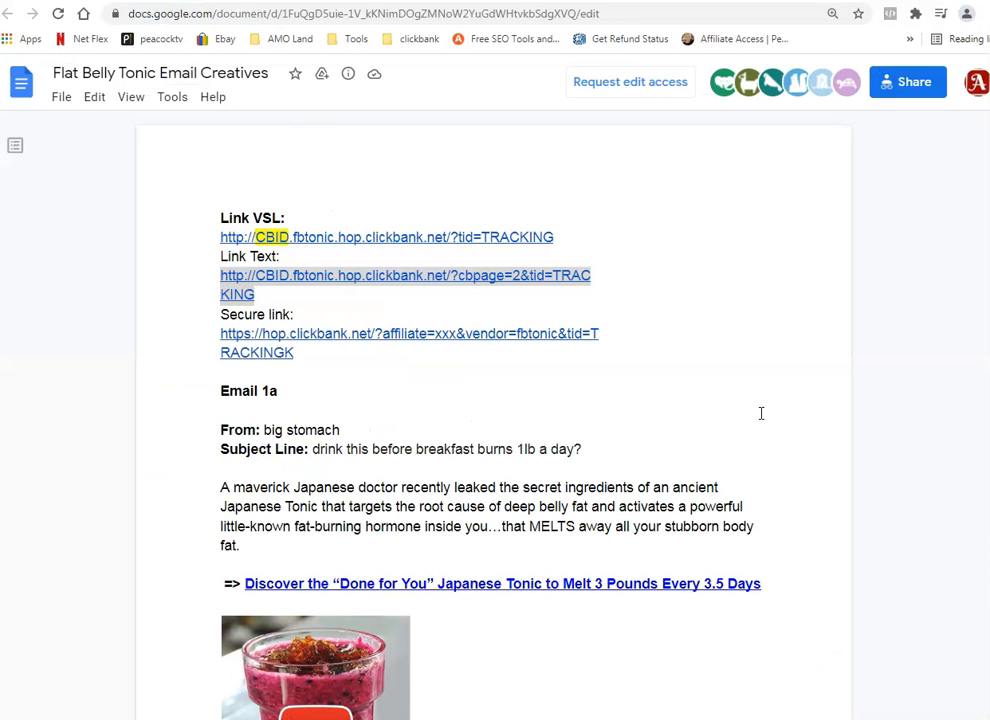
scroll(755, 418, down, 4)
scroll(749, 421, up, 3)
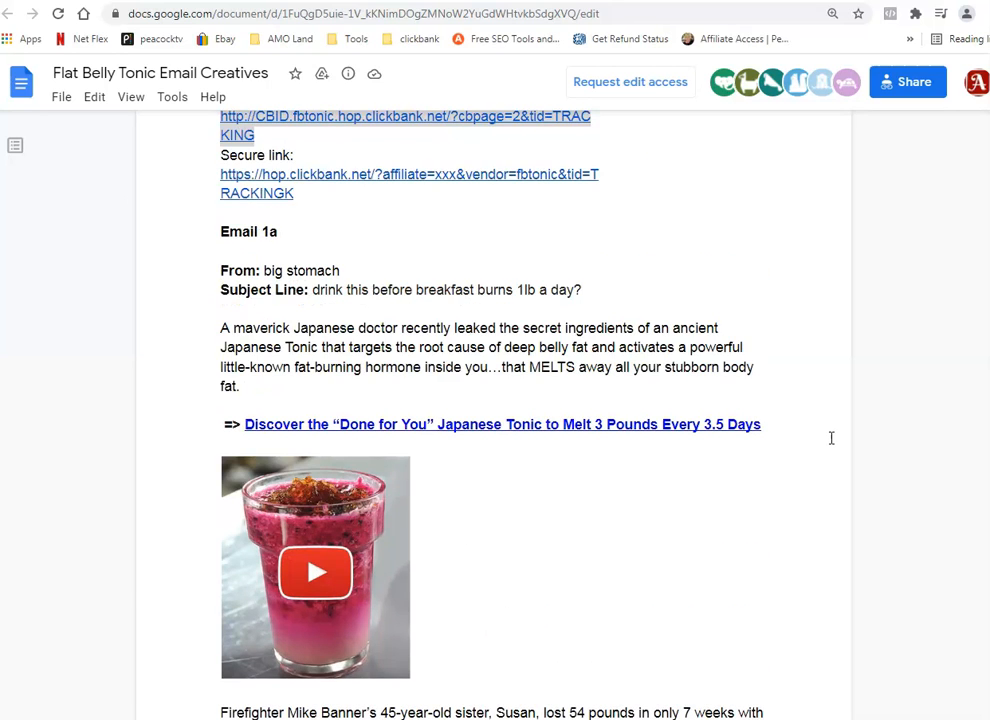
scroll(831, 438, down, 10)
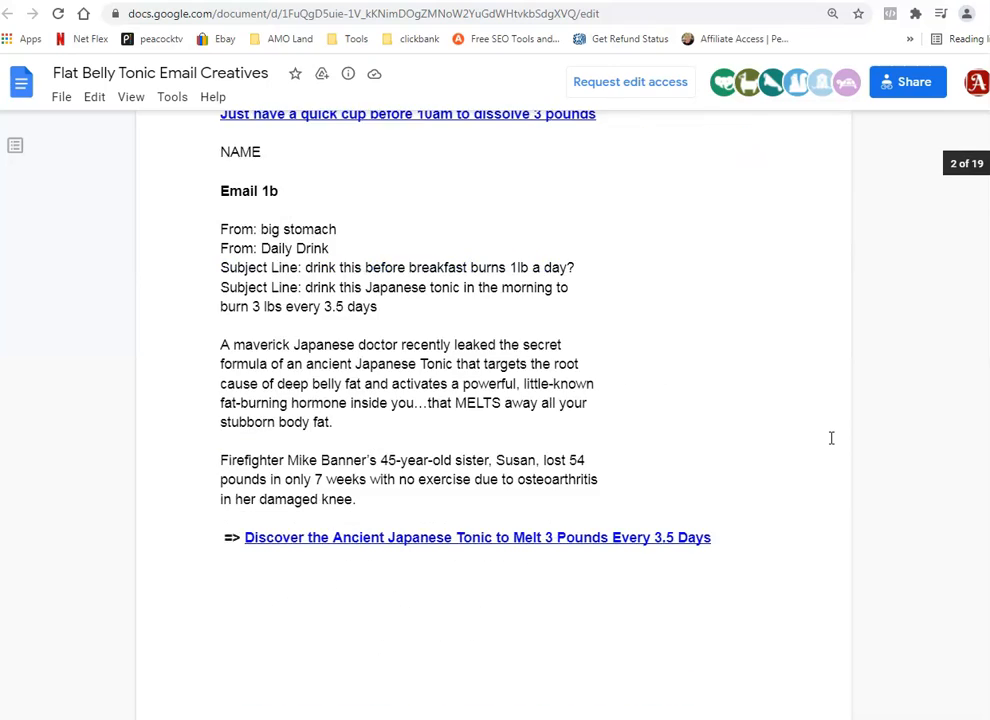
scroll(831, 438, down, 10)
scroll(830, 441, down, 6)
scroll(830, 441, up, 6)
scroll(830, 441, up, 10)
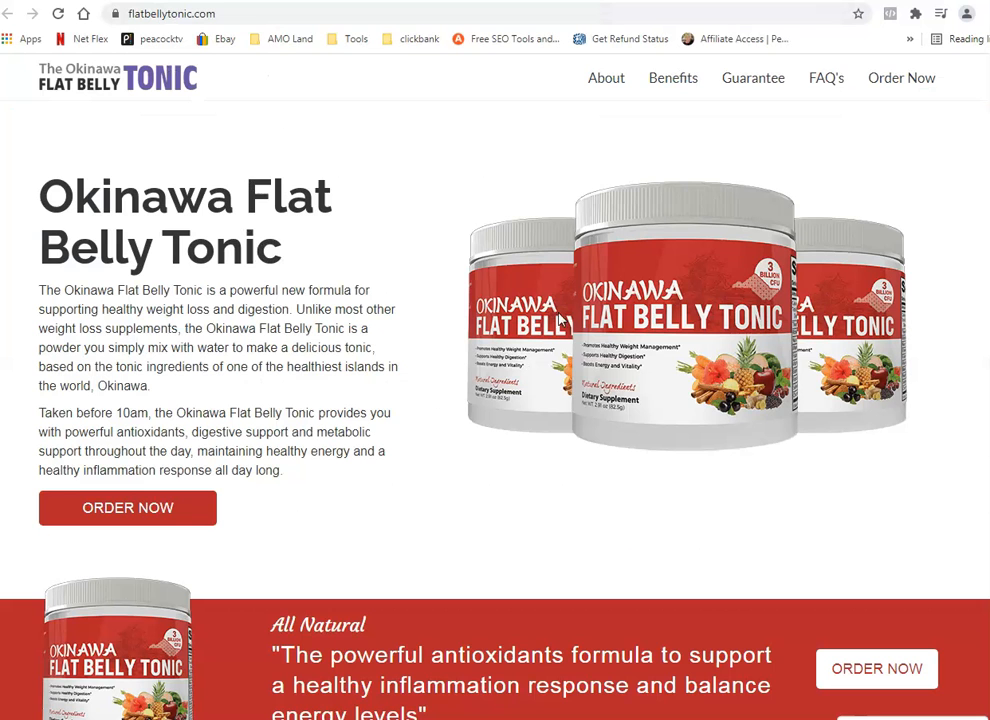
Review the introduction and metabolism benefits on the Okinawa Flat Belly Tonic sales page again.
scroll(442, 320, down, 3)
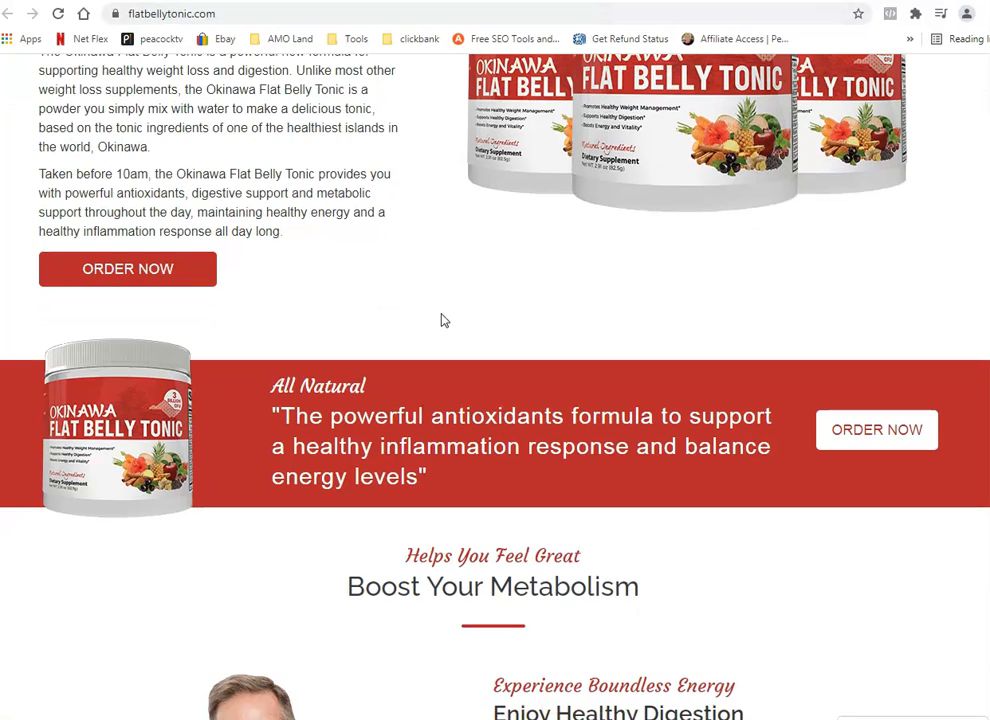
scroll(477, 314, up, 2)
scroll(479, 314, up, 1)
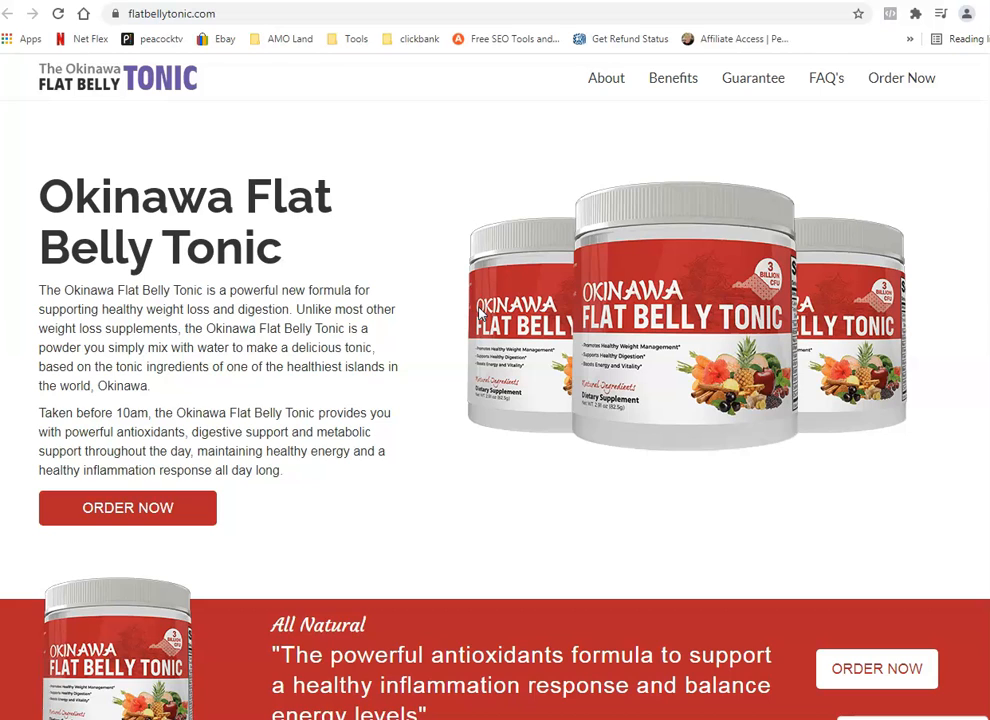
scroll(480, 315, down, 4)
scroll(336, 298, down, 4)
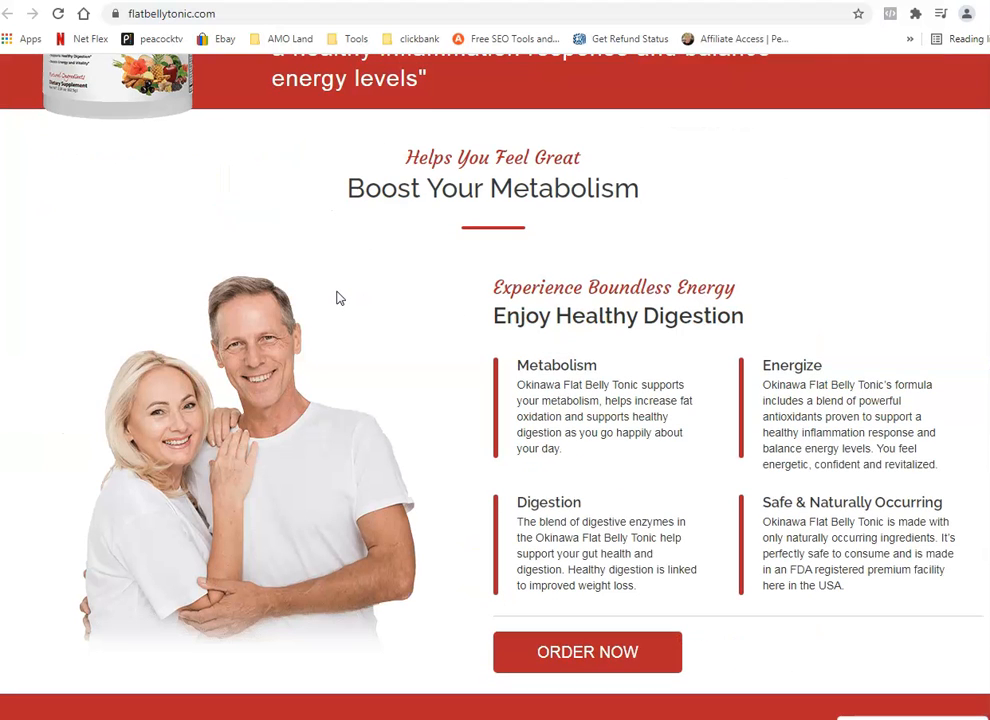
scroll(340, 298, up, 8)
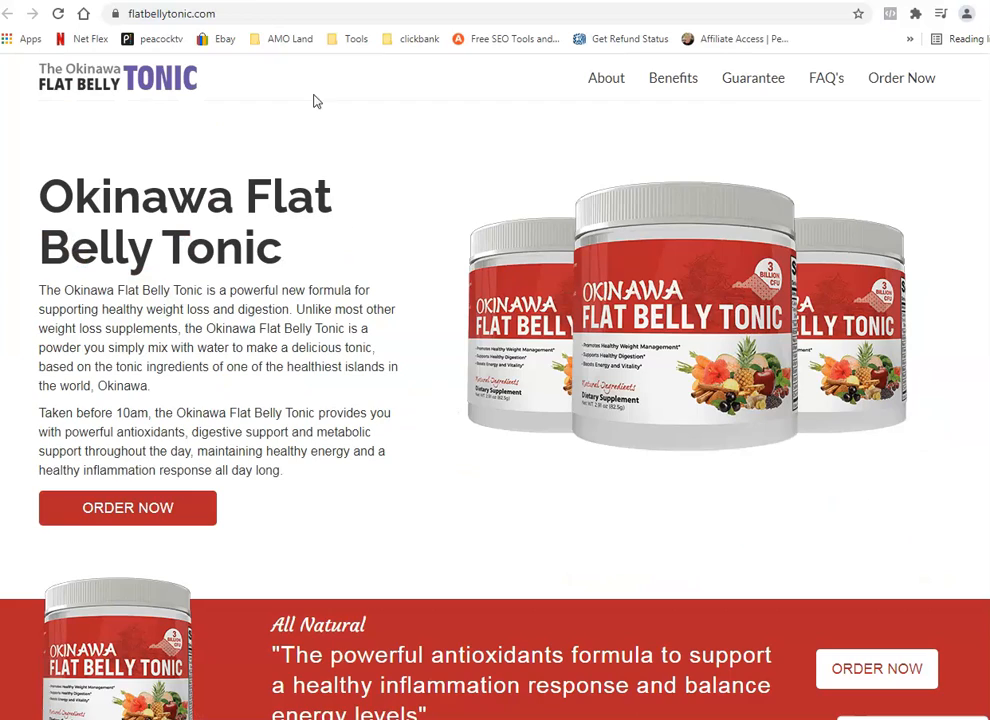
Compare the email creatives document with the Okinawa Flat Belly Tonic sales page, examining the page's headline, introduction and metabolism section.
click(248, 1)
scroll(634, 402, up, 10)
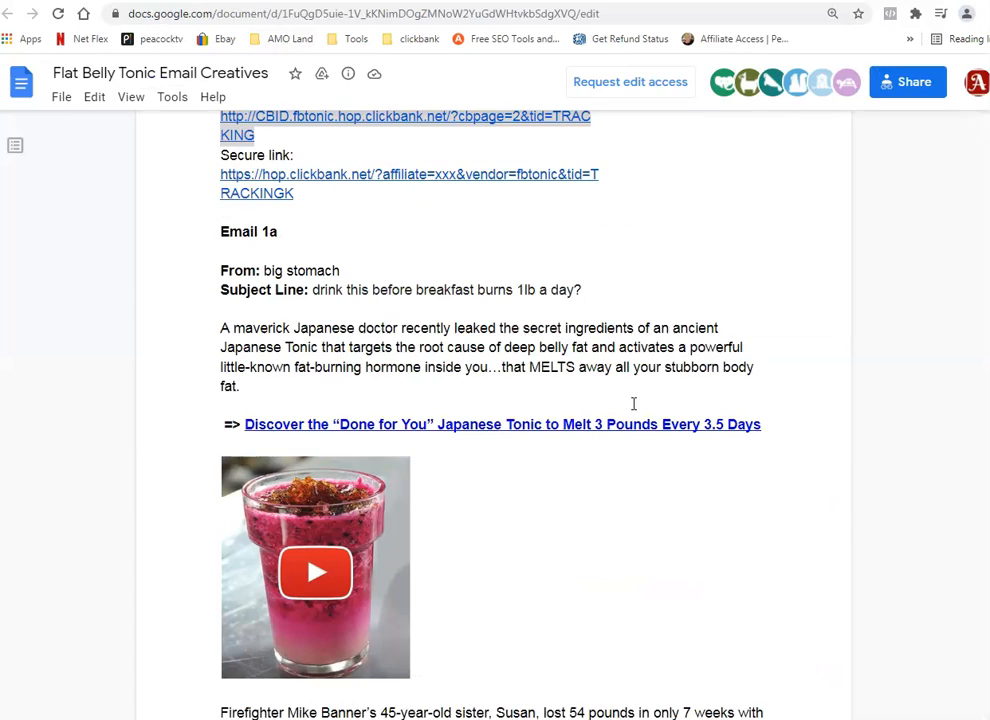
click(172, 1)
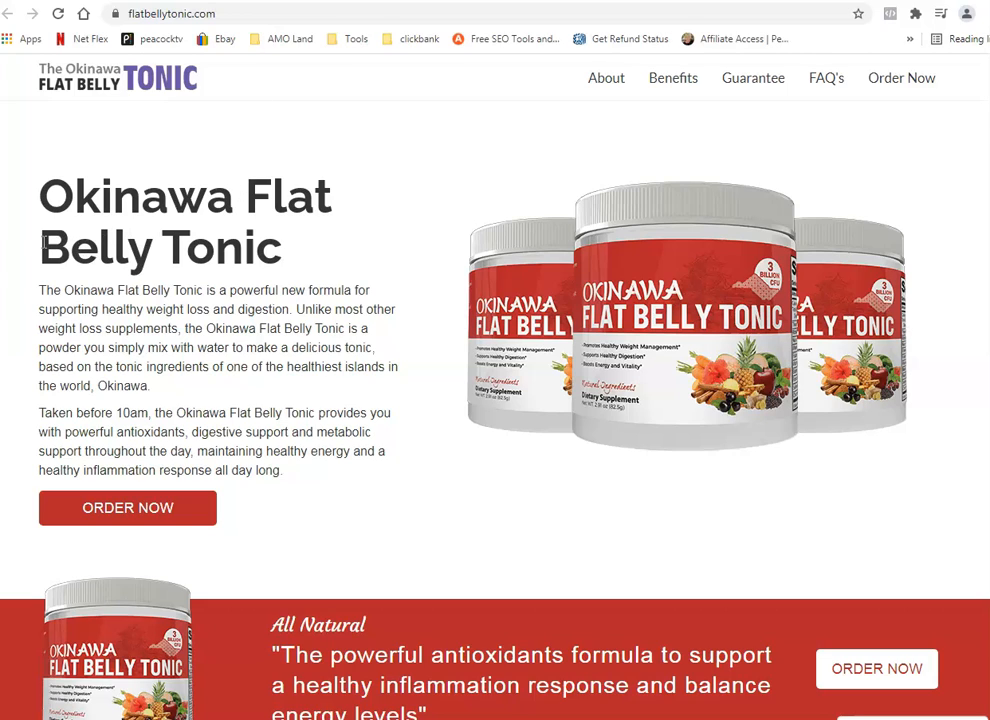
drag(43, 241, 283, 280)
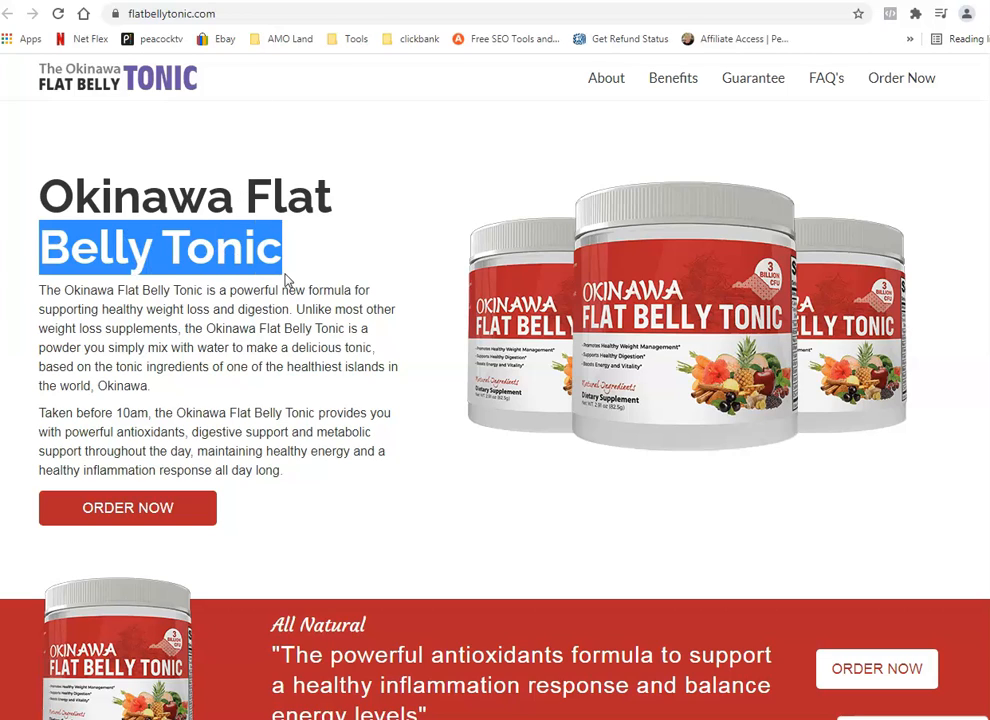
double_click(80, 255)
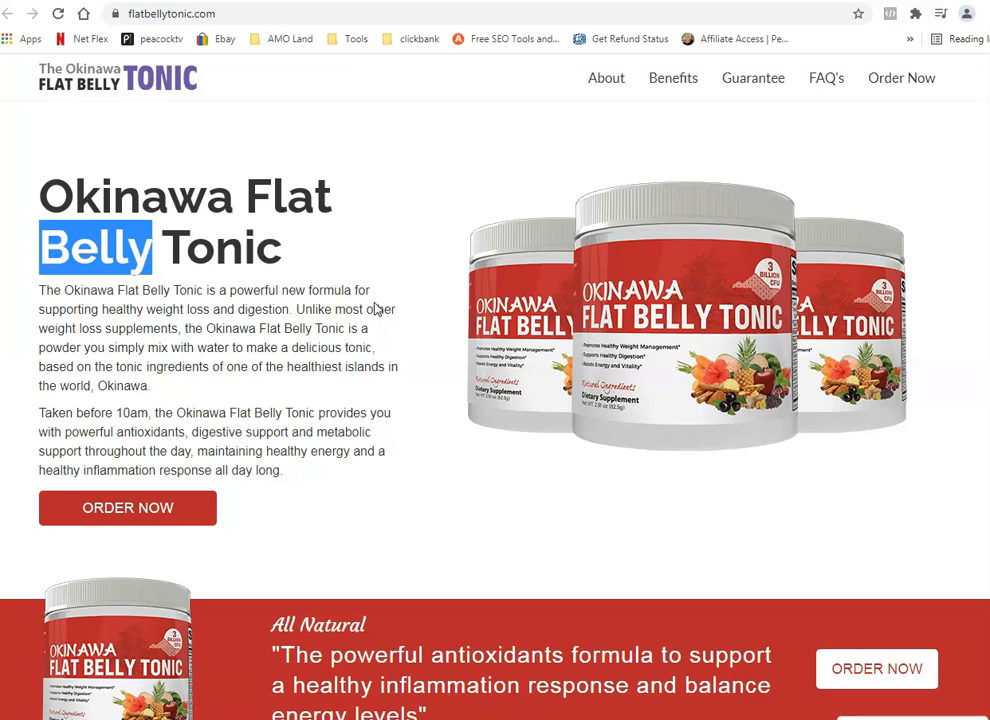
scroll(376, 310, down, 6)
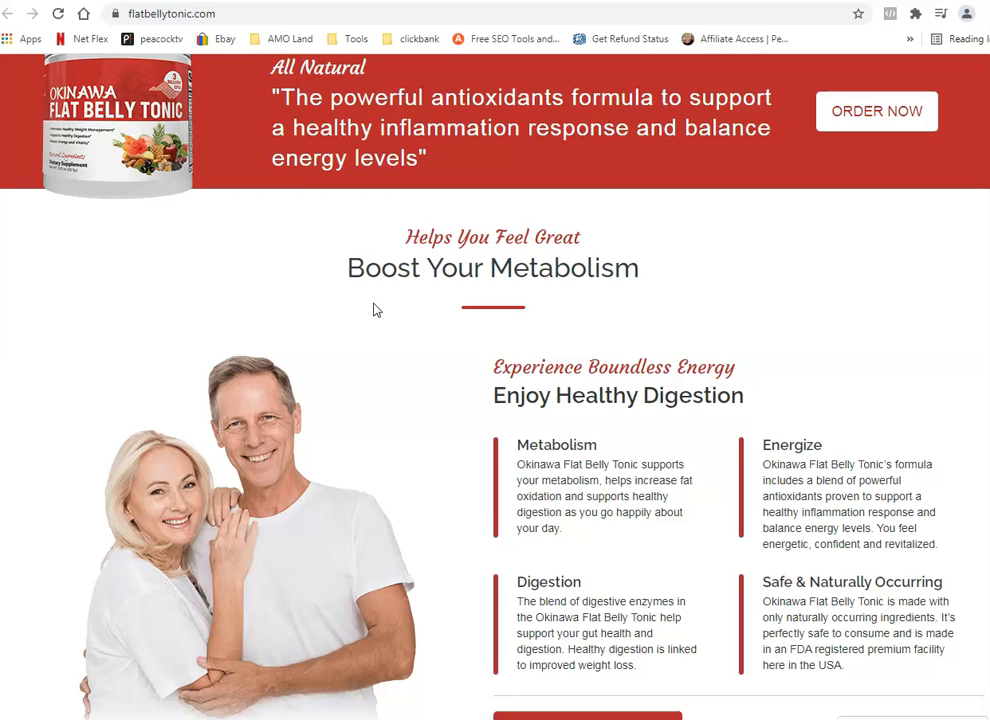
scroll(376, 310, up, 4)
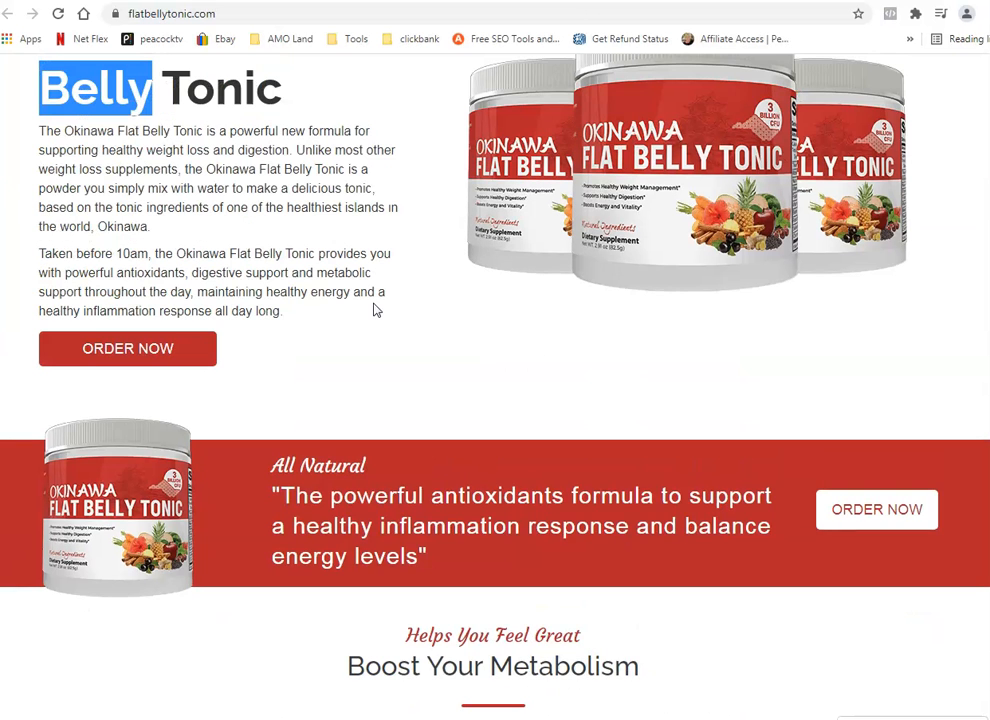
scroll(376, 310, up, 2)
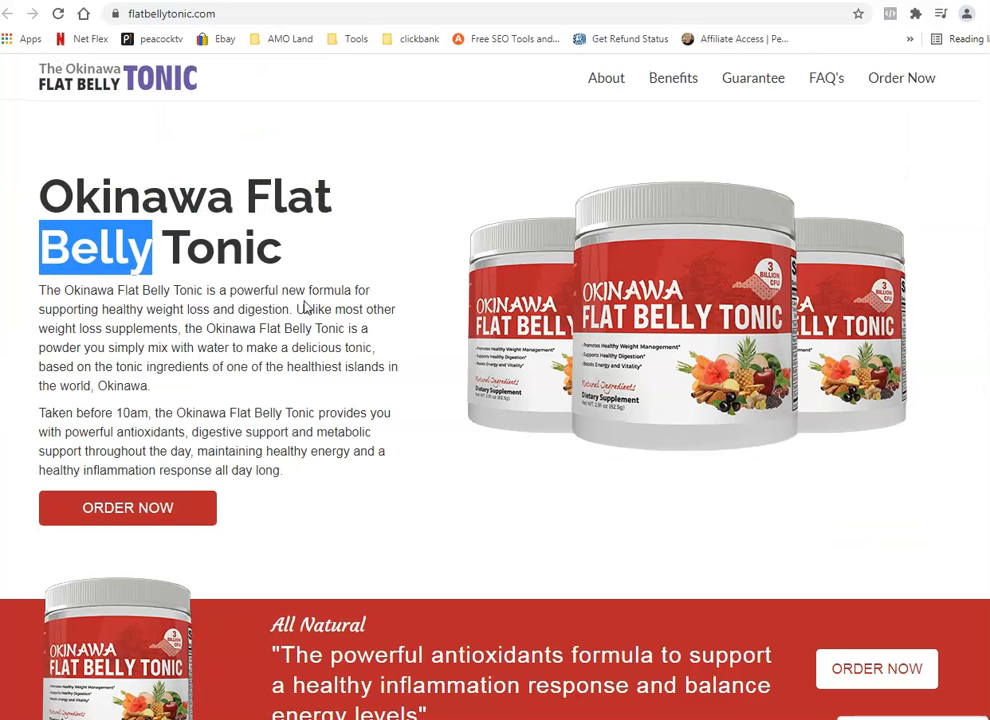
drag(117, 290, 275, 316)
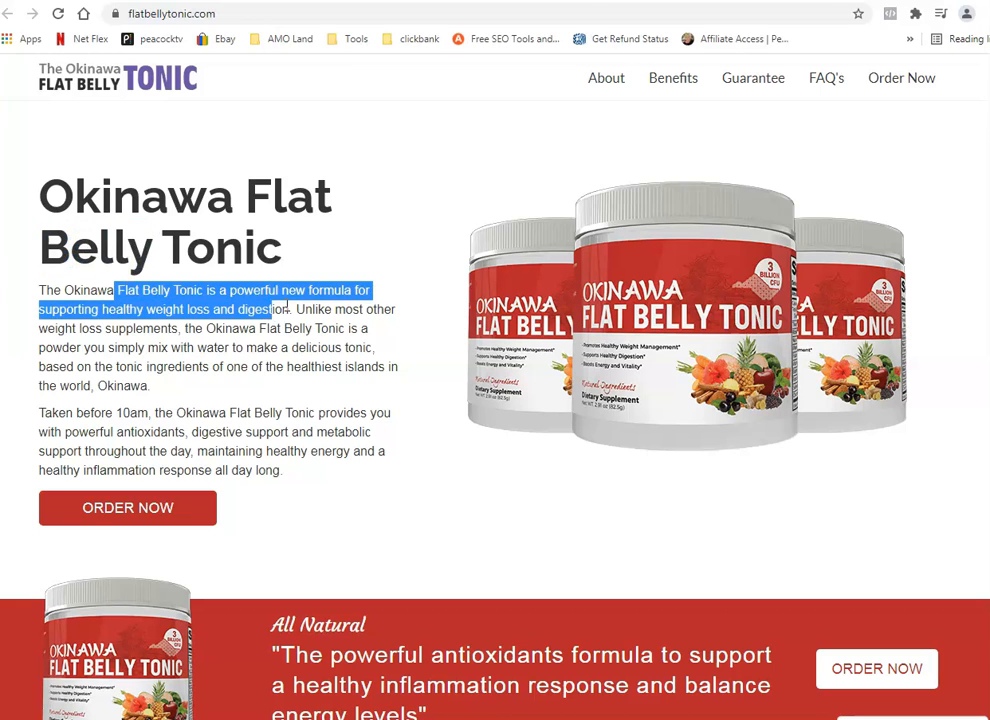
Read through the Email 1a sample in the Flat Belly Tonic Email Creatives document, including its opening paragraph and discovery link.
click(255, 2)
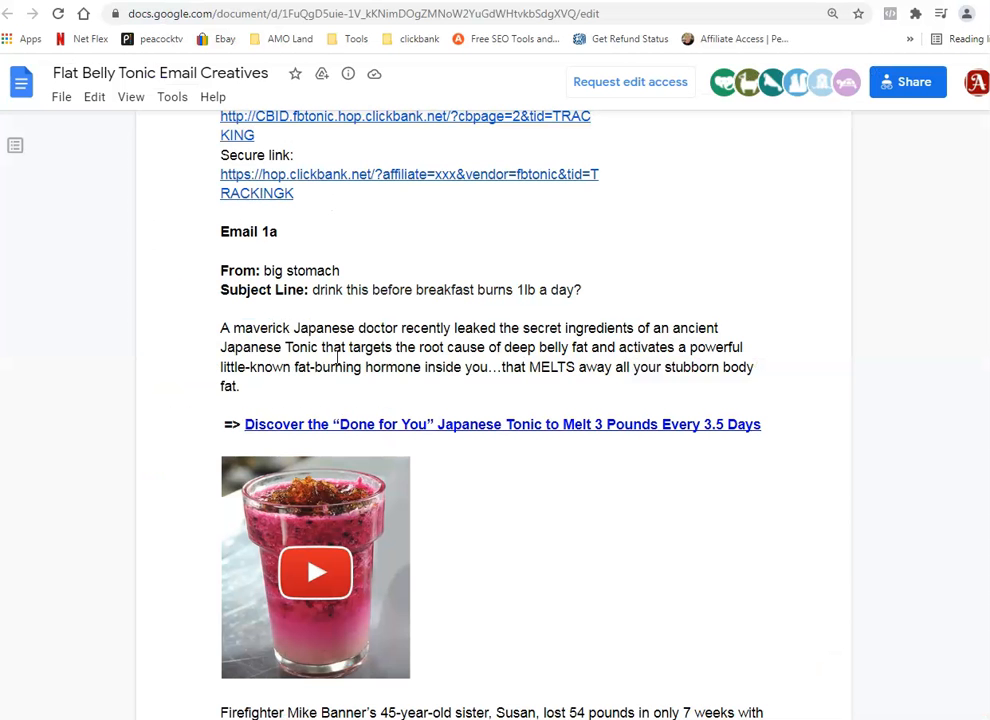
drag(222, 329, 594, 373)
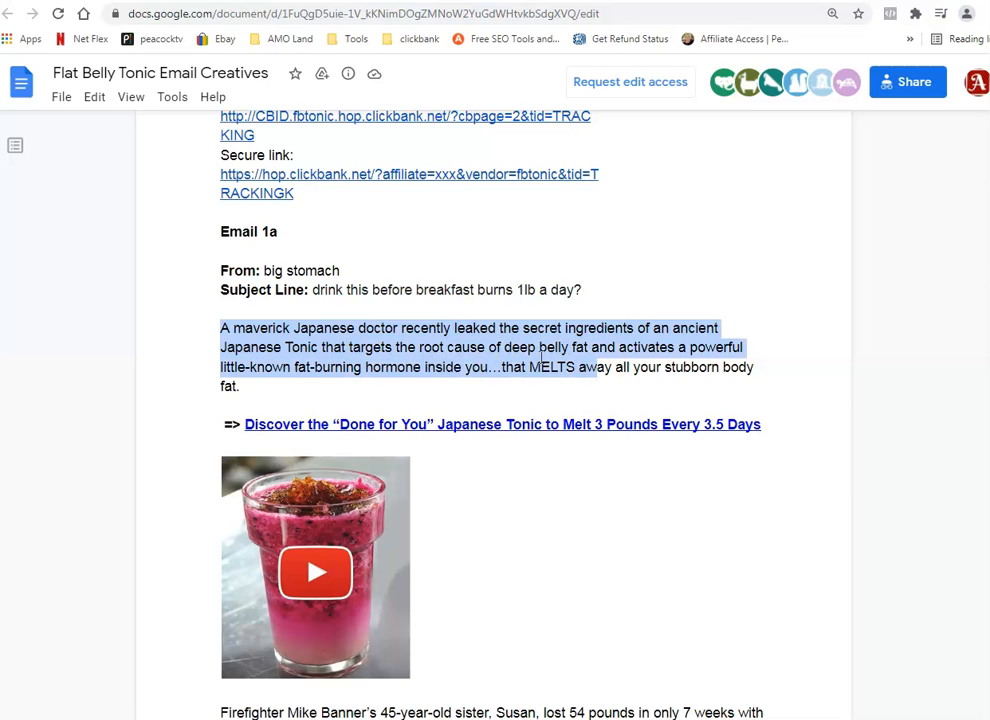
click(557, 357)
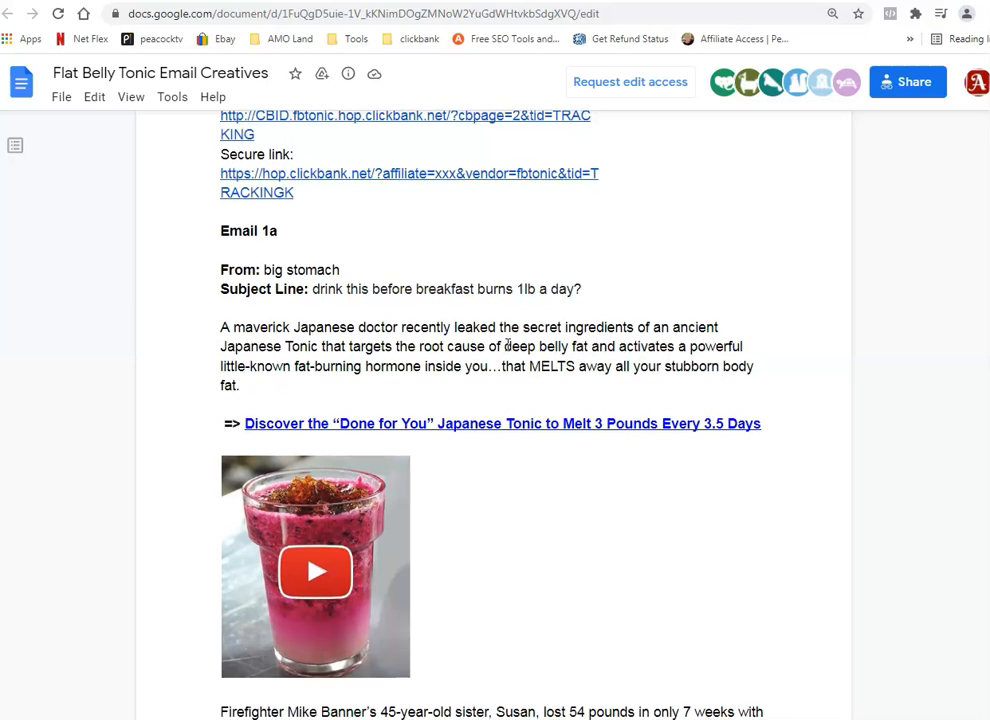
scroll(515, 348, down, 3)
scroll(815, 468, down, 2)
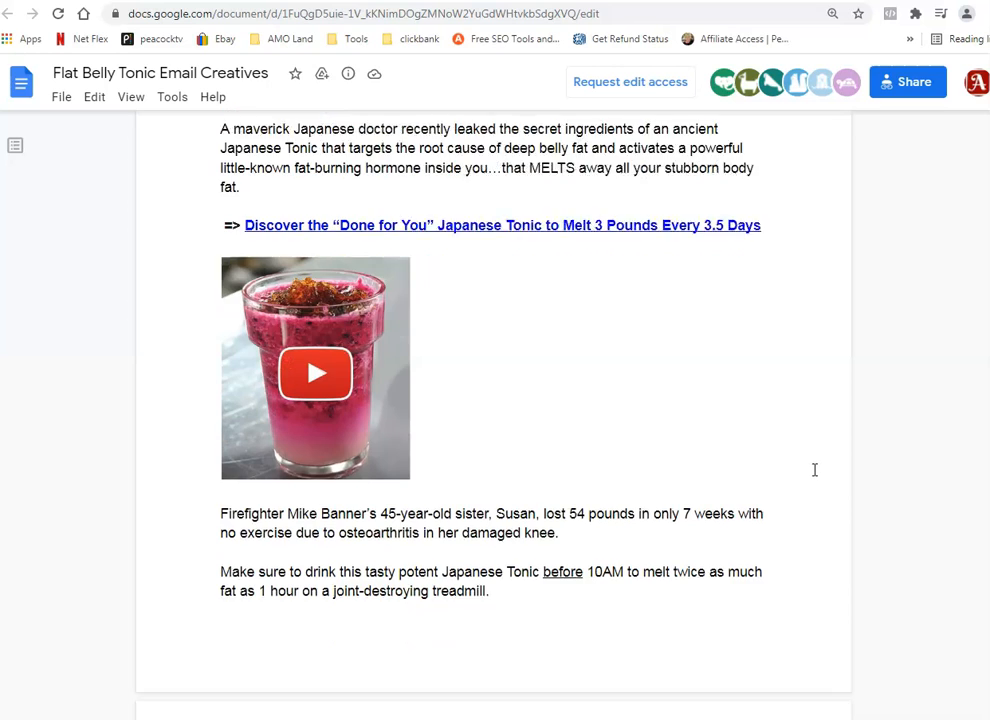
scroll(817, 469, down, 2)
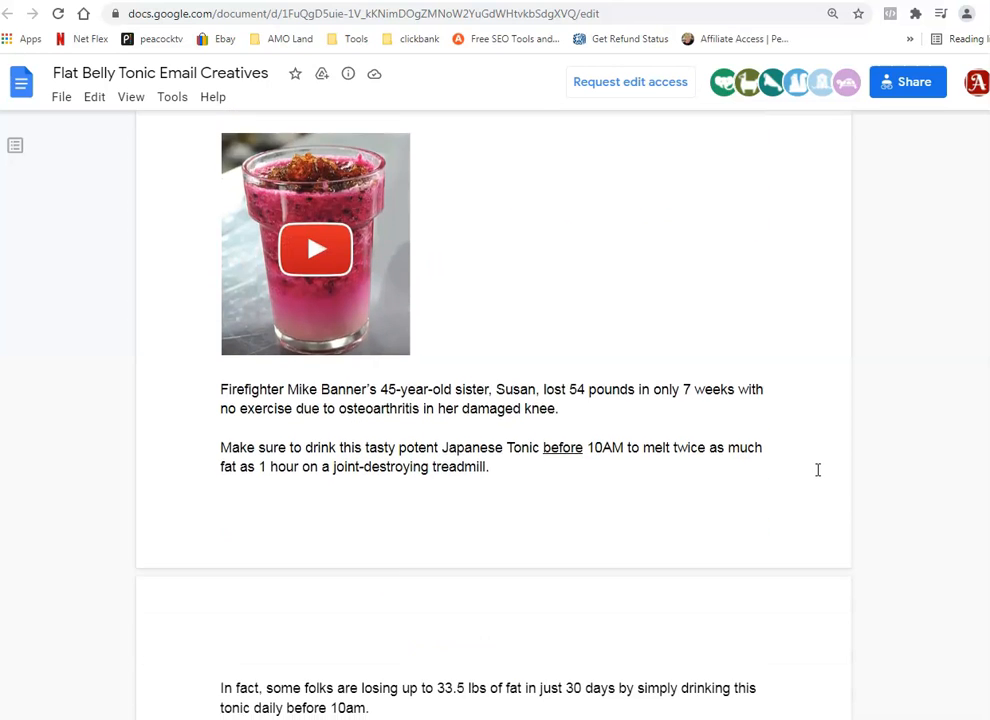
scroll(817, 469, down, 2)
scroll(817, 469, up, 6)
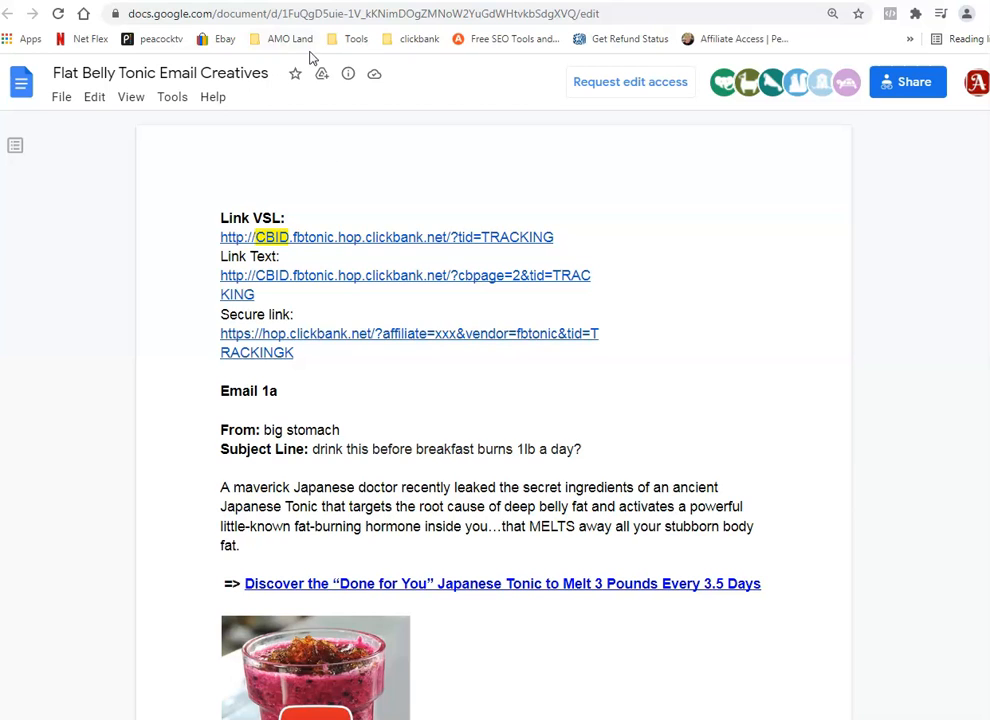
Open the bookmarked HTMLEditor.in full editor in a separate browser tab and maximize its editing area.
click(350, 42)
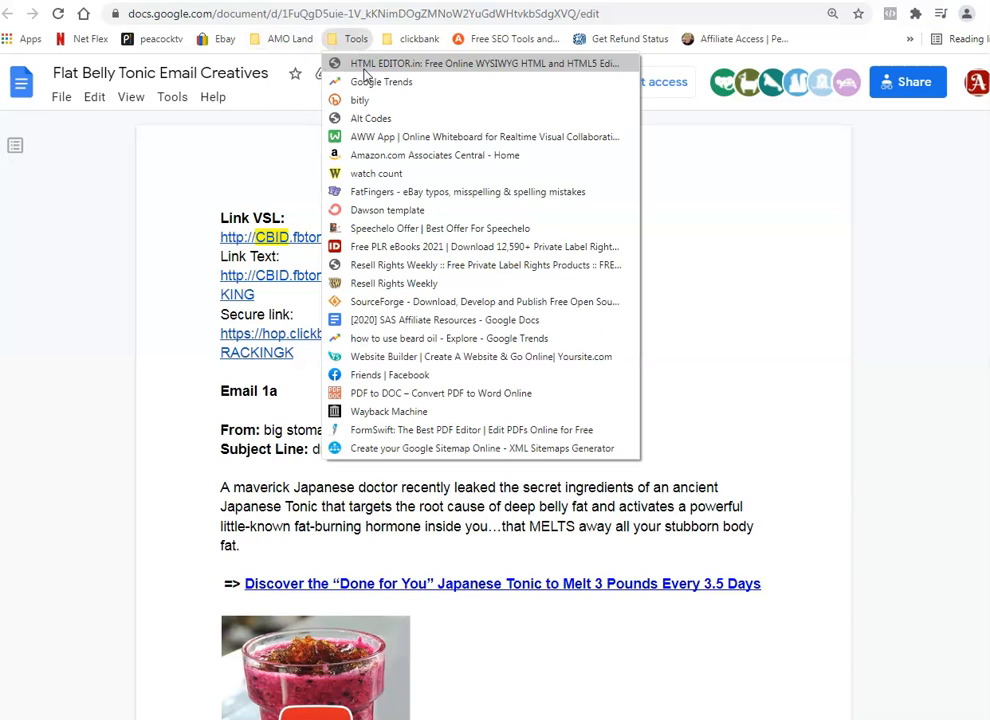
right_click(366, 66)
click(395, 75)
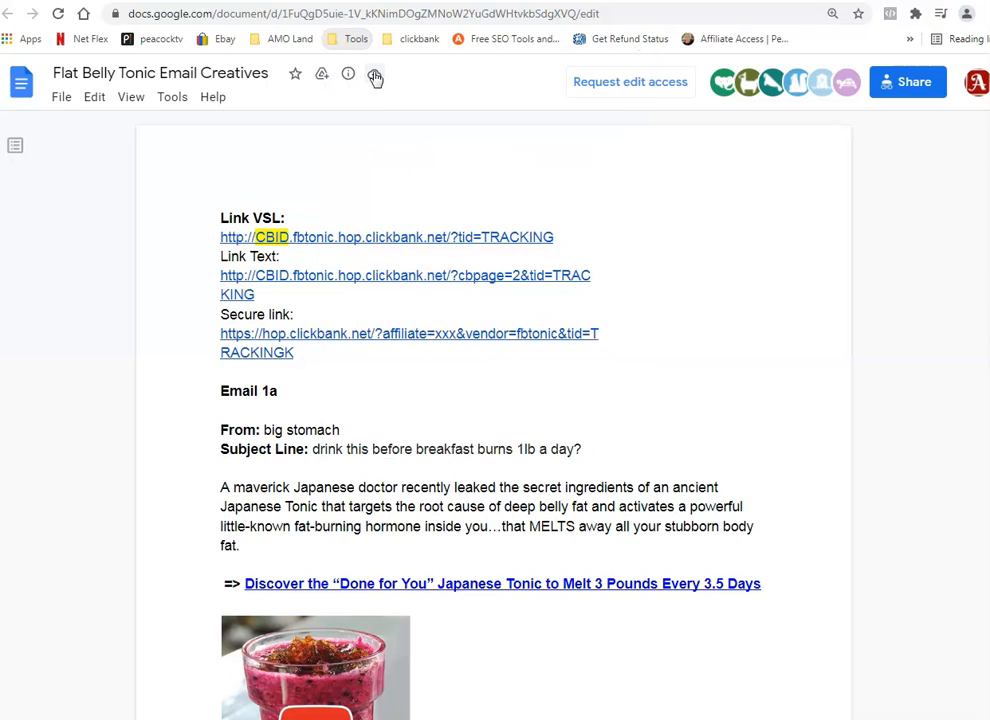
click(760, 2)
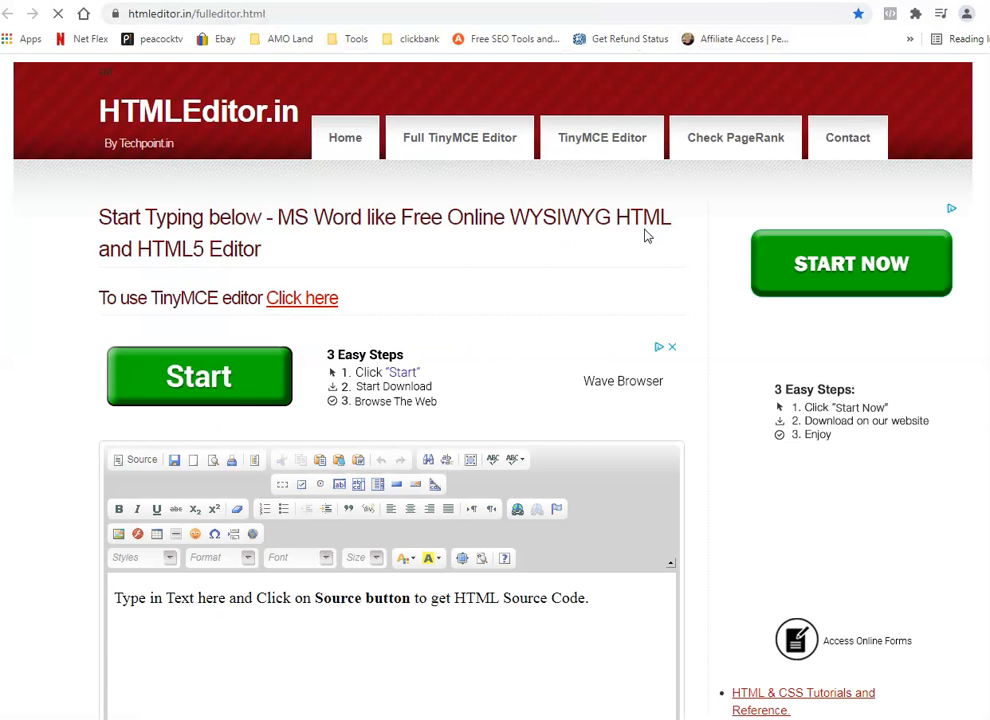
click(462, 558)
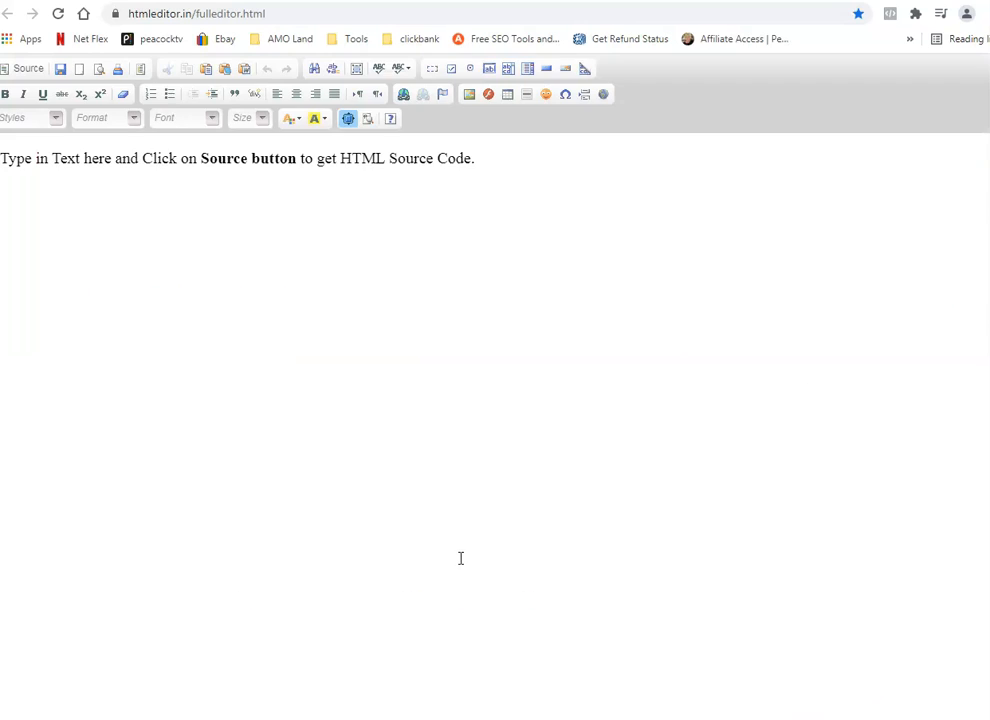
Copy the Okinawa Flat Belly Tonic sales page's hero section, including the heading, description, product image and ORDER NOW button.
drag(507, 177, 232, 99)
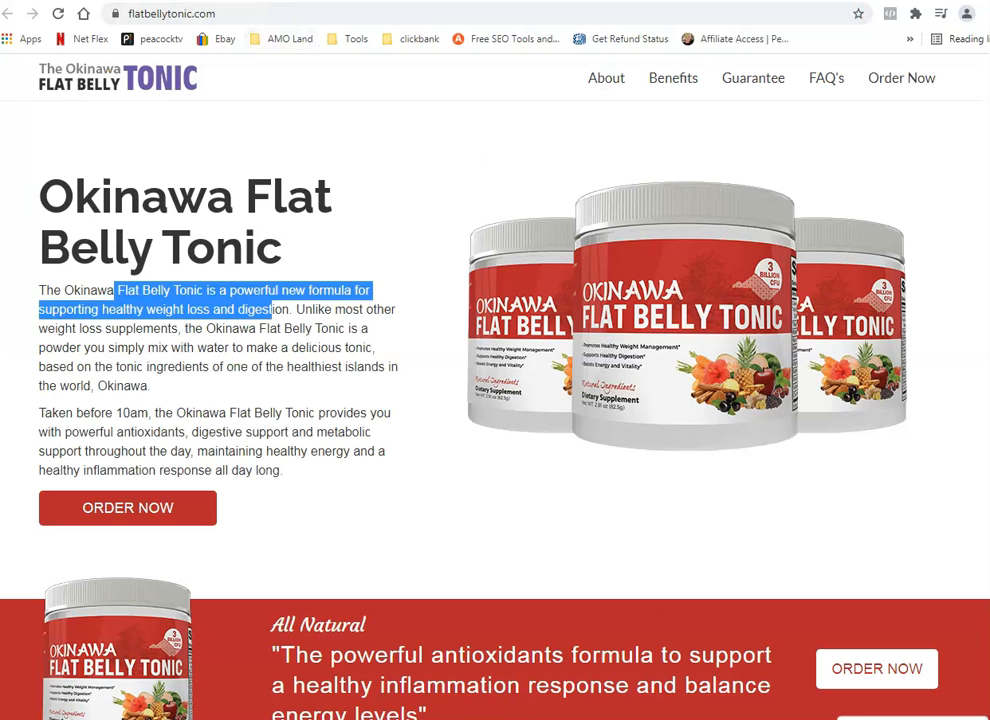
drag(183, 365, 179, 348)
click(48, 190)
drag(300, 538, 51, 188)
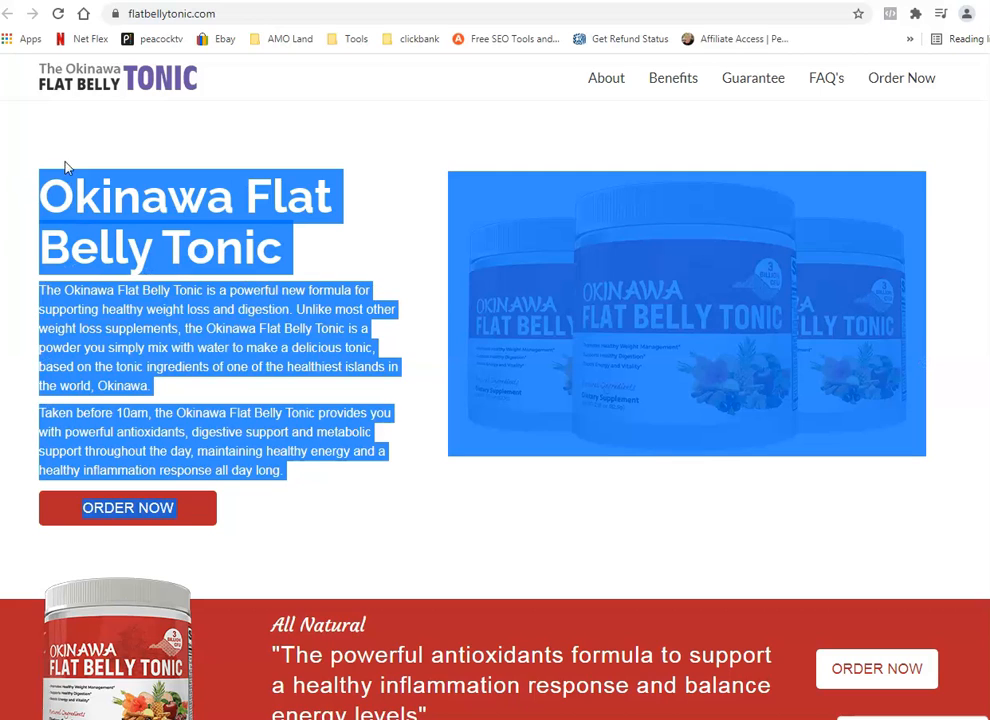
right_click(116, 212)
click(140, 226)
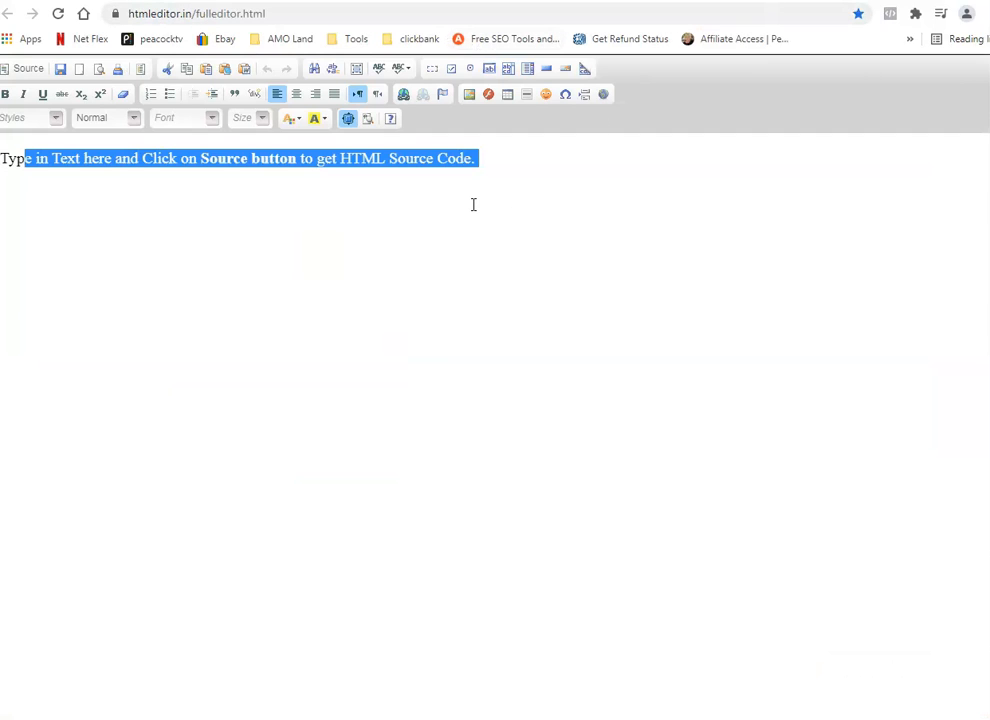
Replace the placeholder text in the HTML editor with the copied sales page section.
key(ctrl+a)
key(Delete)
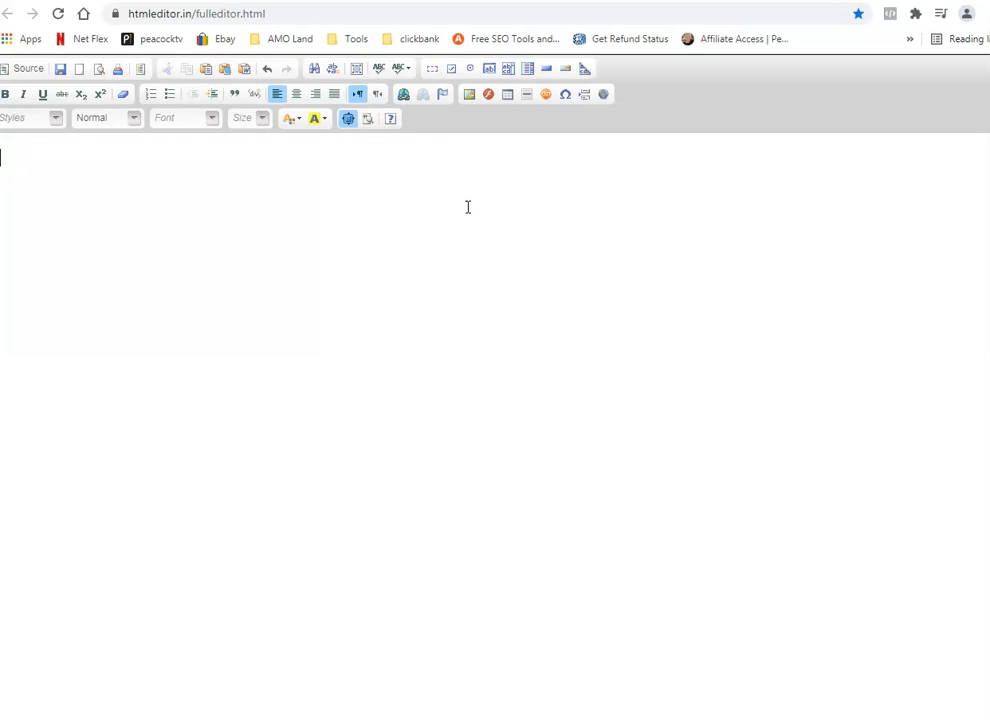
right_click(331, 191)
click(362, 201)
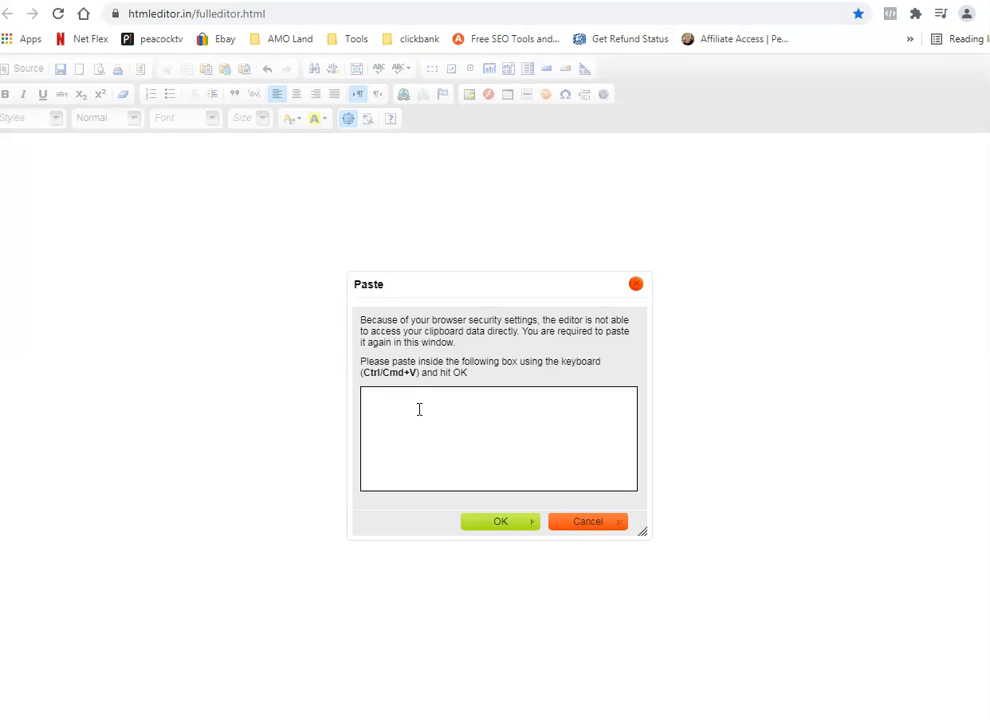
right_click(419, 409)
click(469, 507)
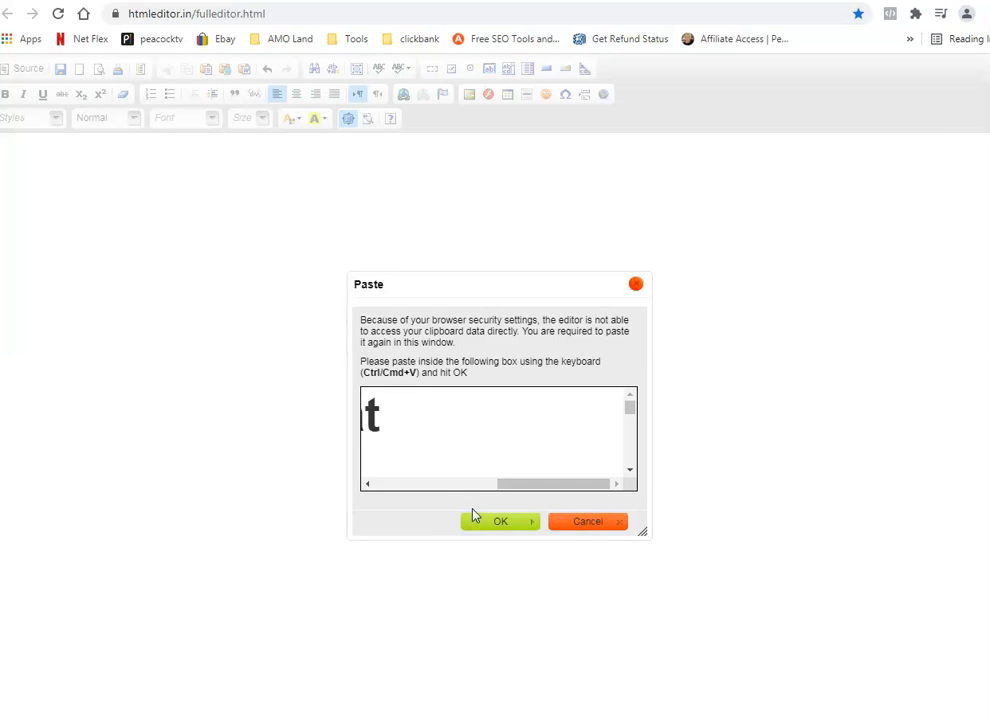
click(484, 524)
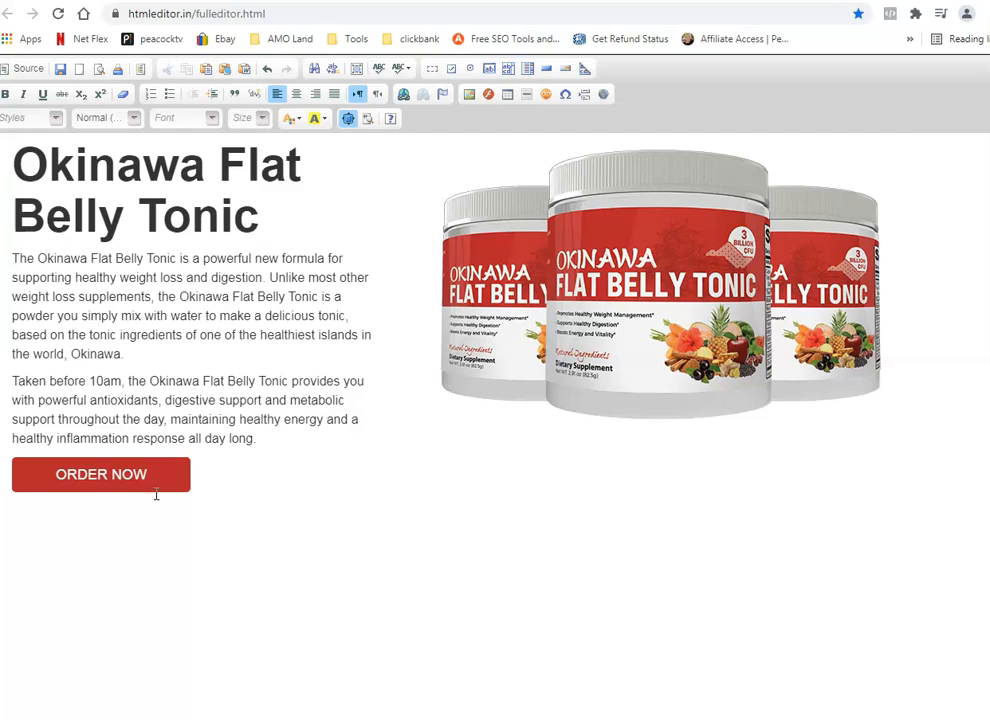
Check the ORDER NOW button's link settings without changing them, and copy the saved fbtonic hoplink with tid=track from Notepad.
double_click(91, 476)
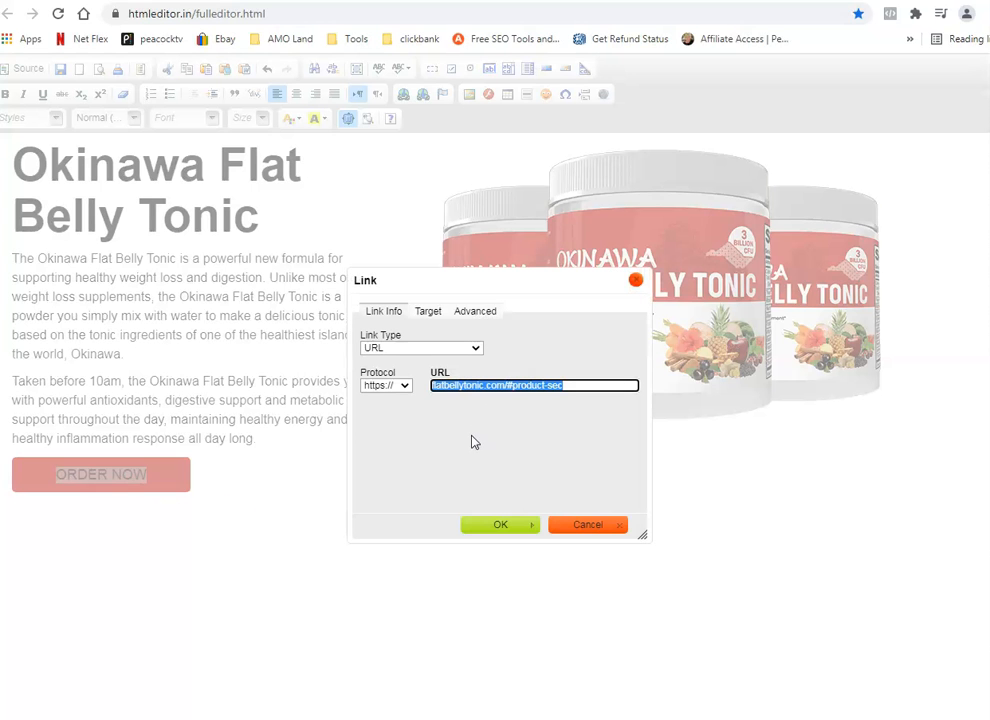
click(568, 525)
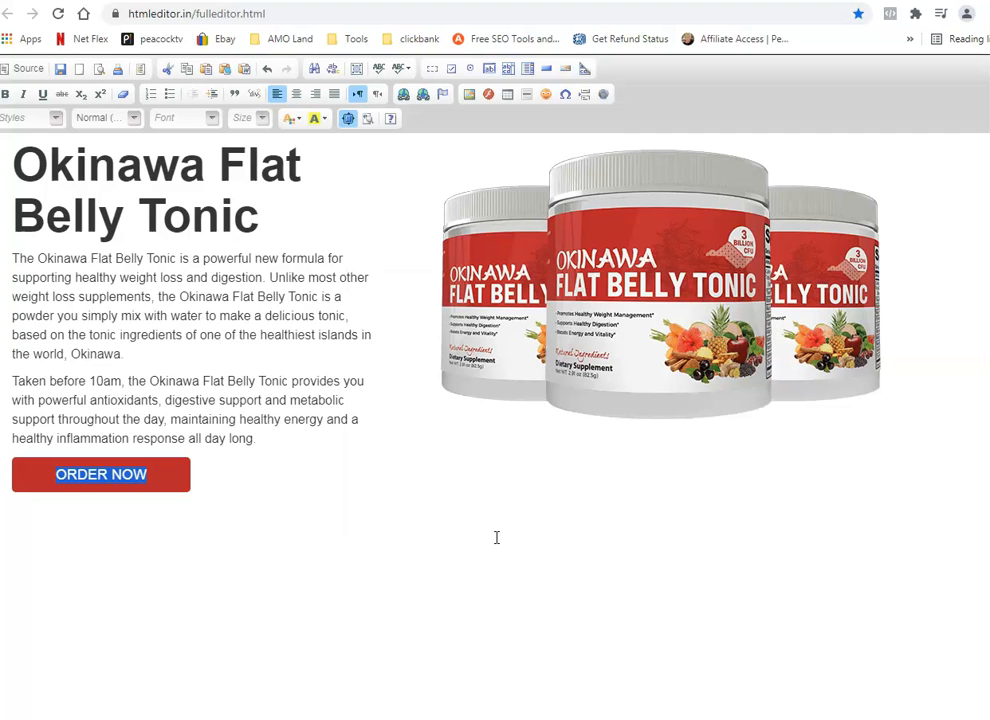
key(alt+Tab)
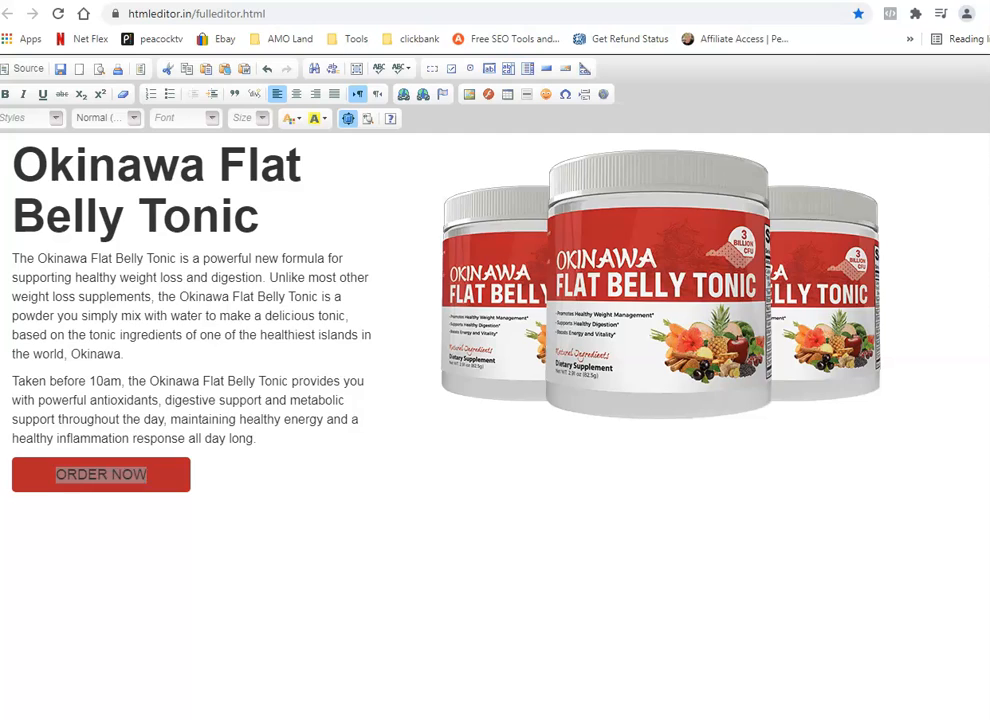
double_click(261, 520)
click(261, 520)
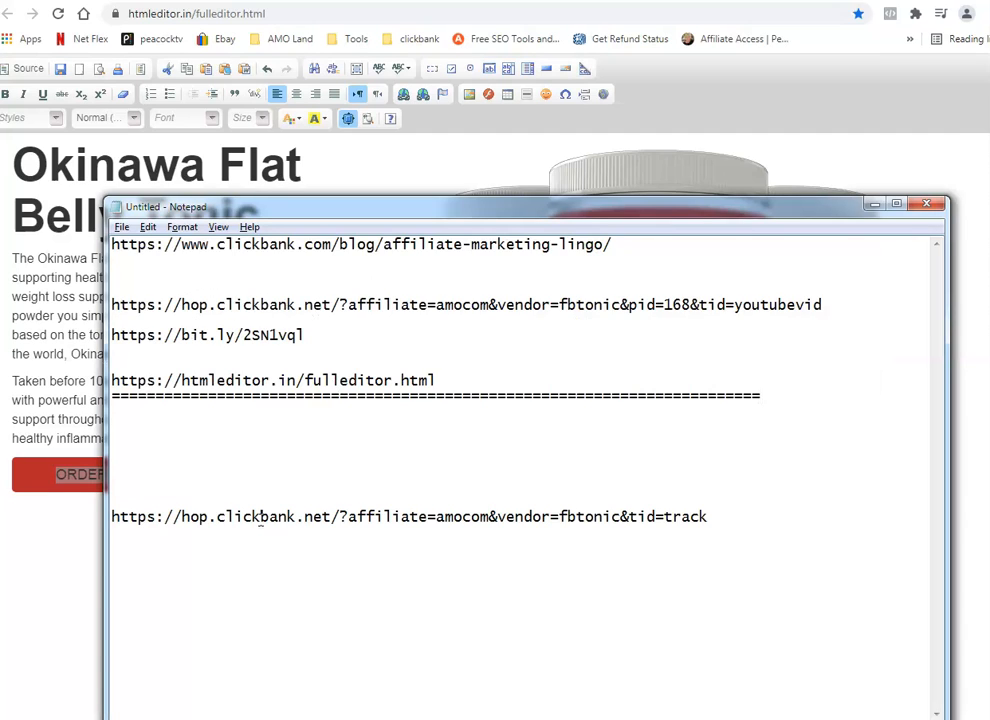
drag(711, 516, 158, 504)
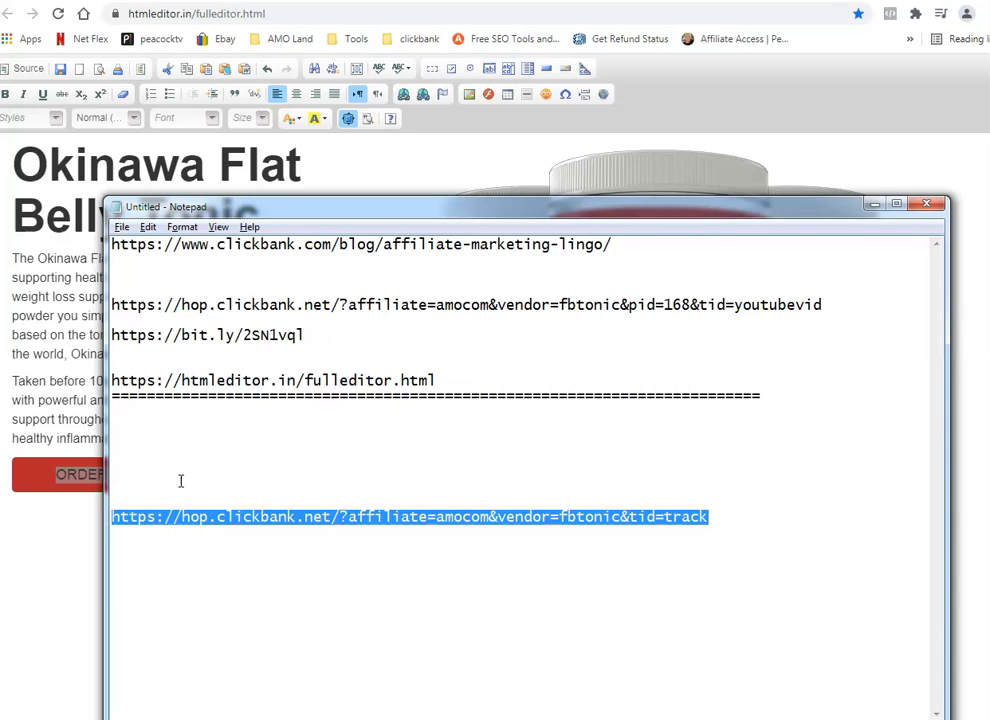
click(450, 500)
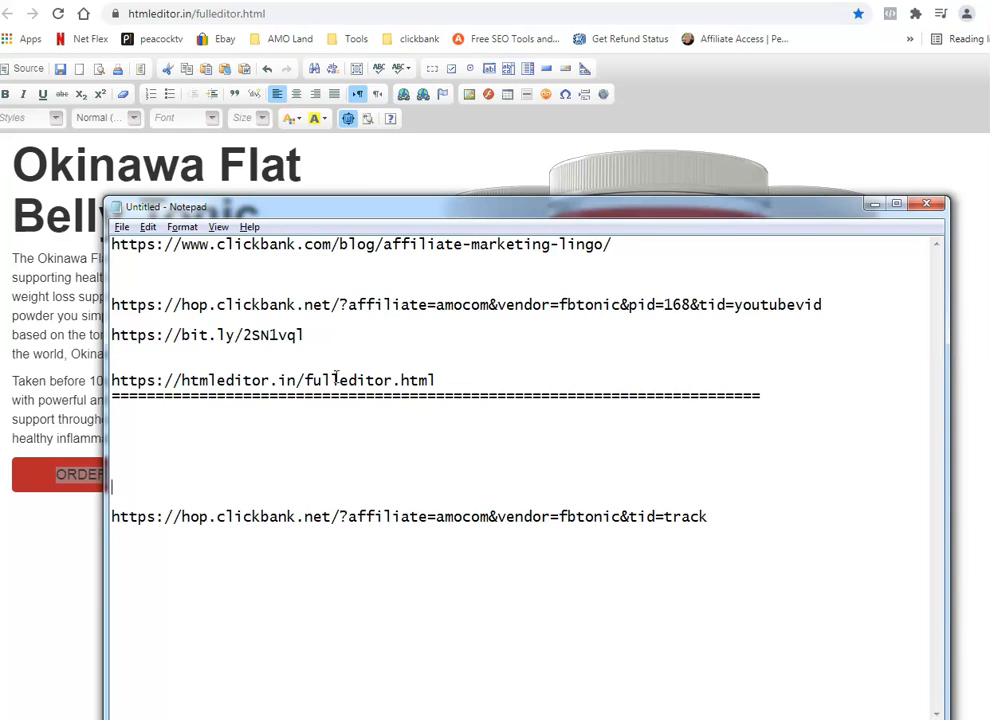
Open Bitly from the bookmarks in a separate browser tab and shorten the copied fbtonic hoplink.
click(347, 42)
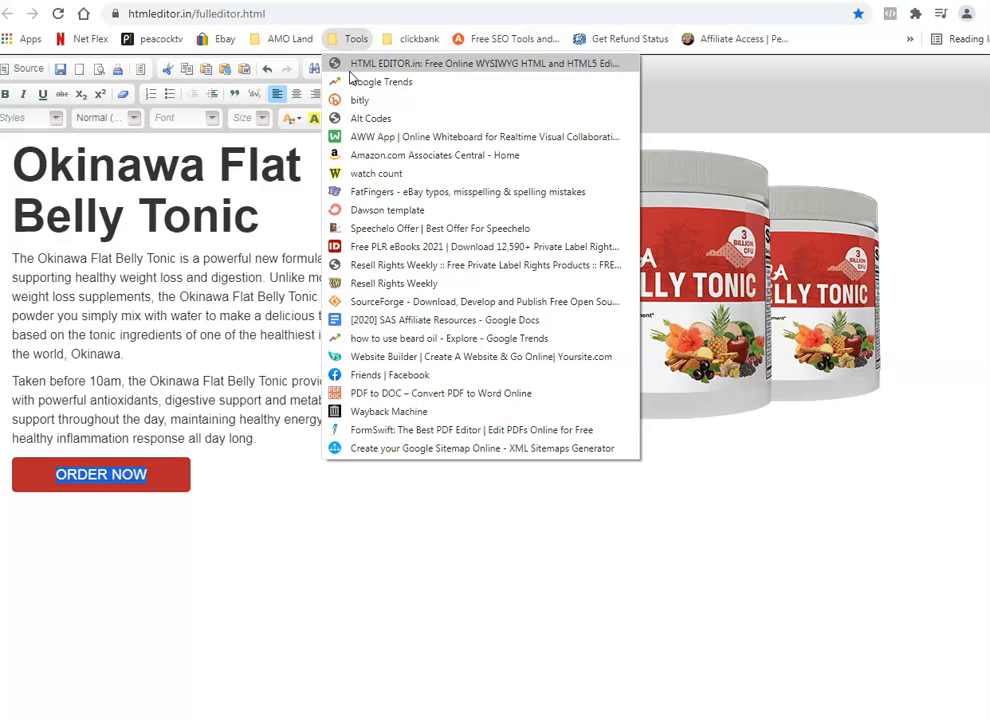
right_click(362, 101)
click(369, 113)
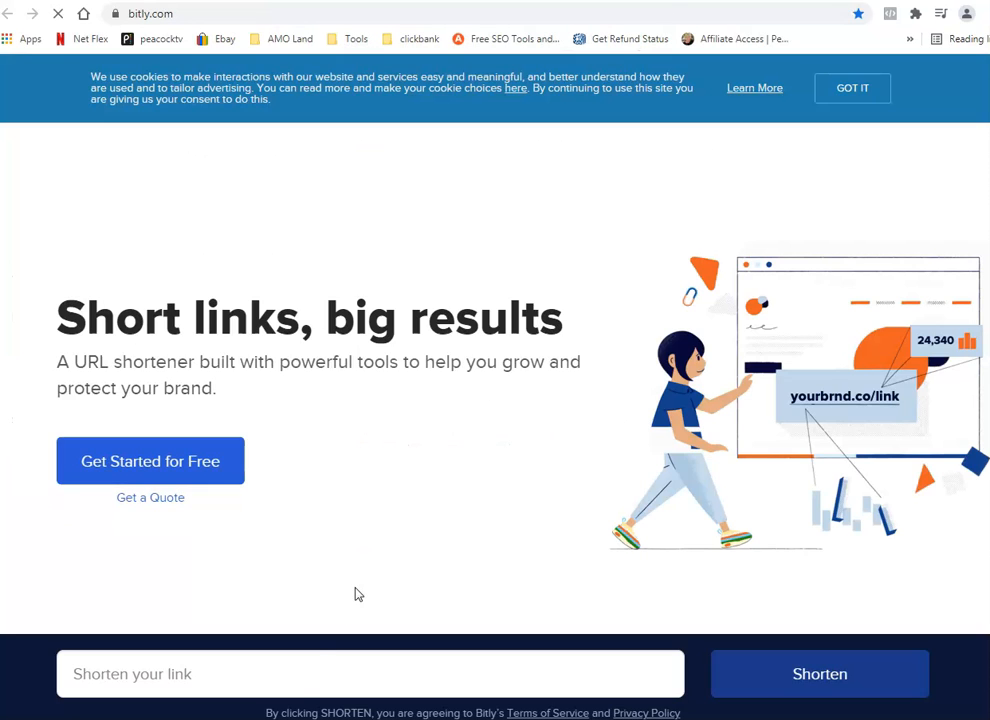
click(293, 675)
key(ctrl+v)
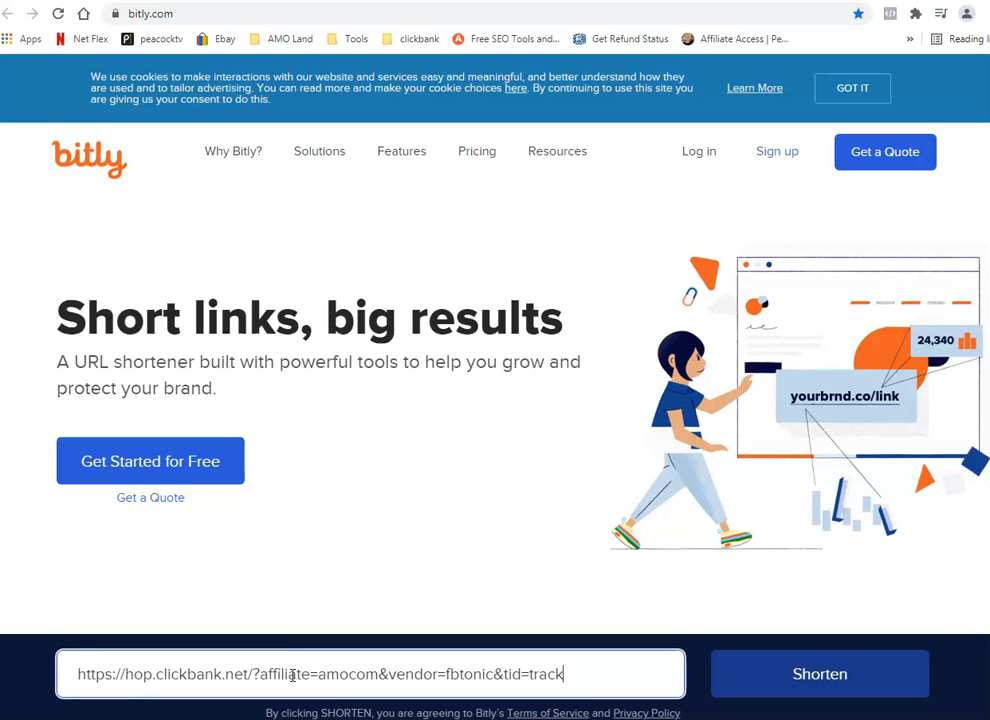
click(720, 692)
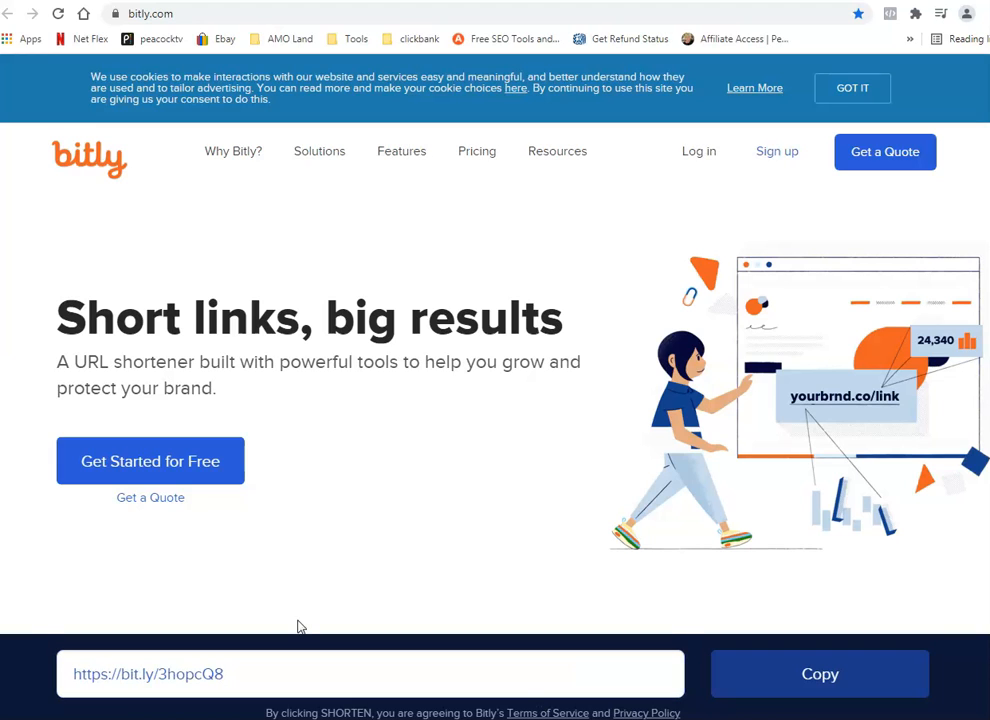
click(748, 678)
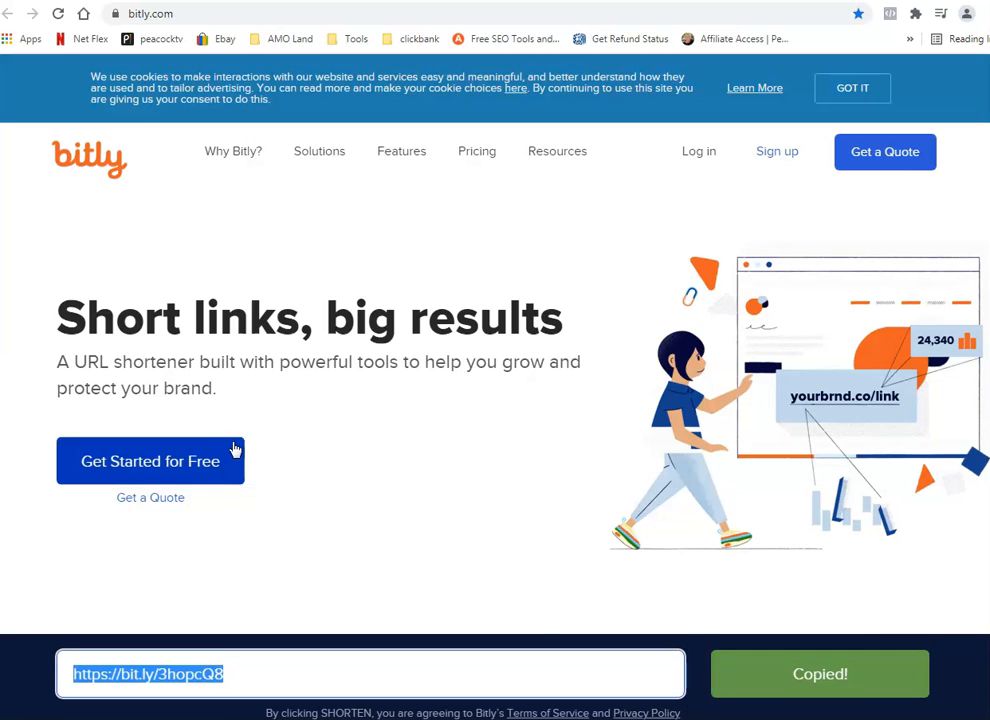
key(alt+Tab)
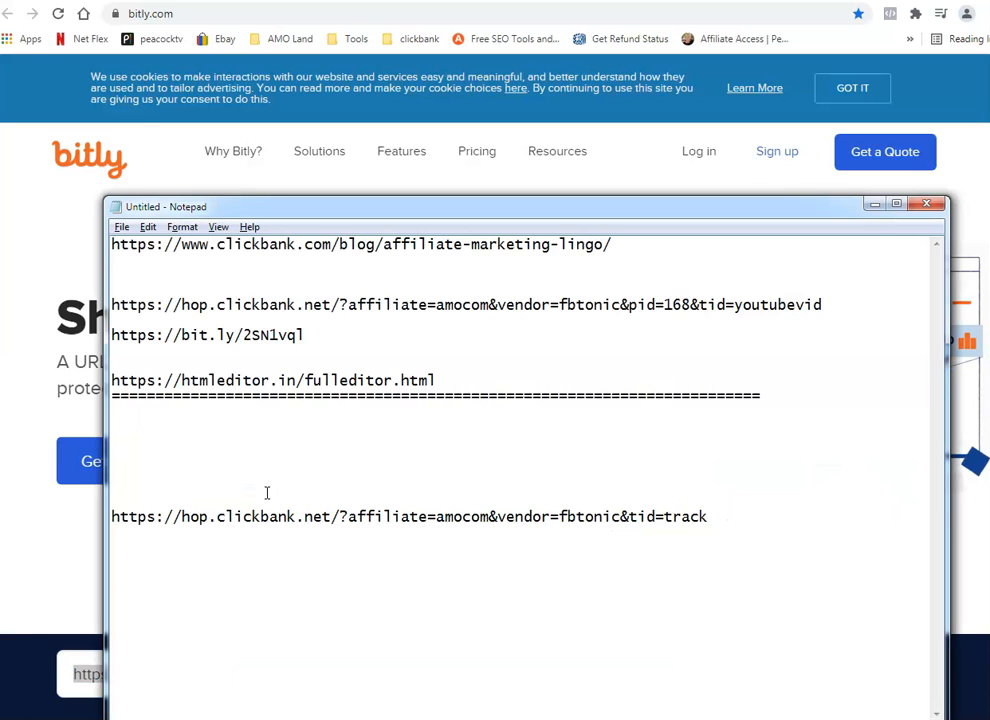
click(188, 490)
key(ctrl+v)
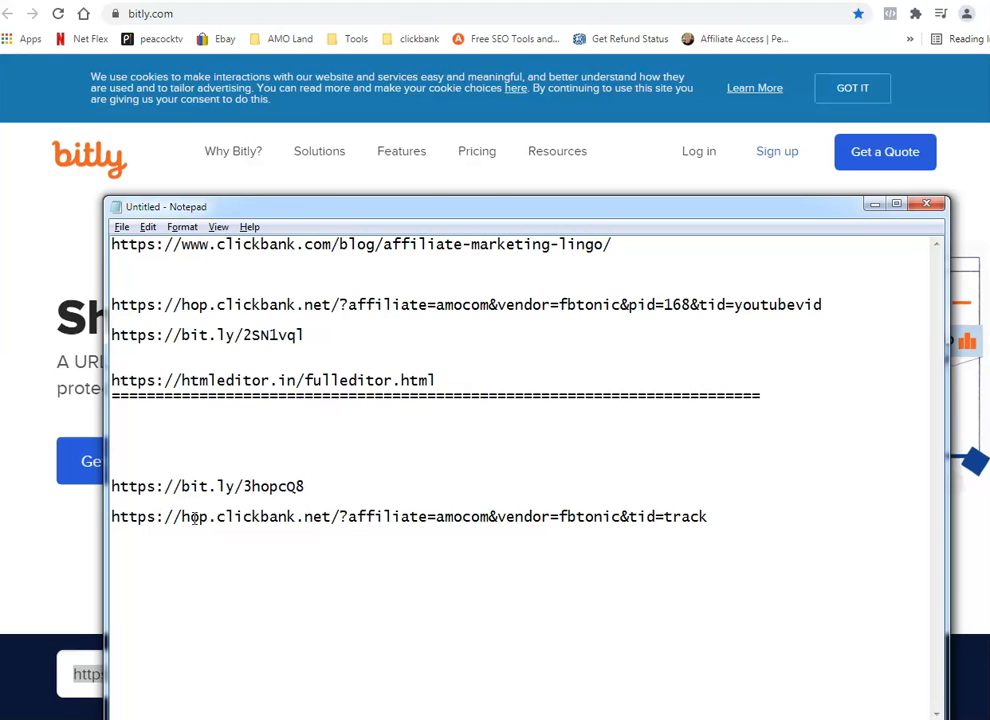
drag(199, 516, 264, 530)
click(328, 486)
Switch to the HTML editor and replace the ORDER NOW button's link URL with the copied Bitly link.
click(325, 1)
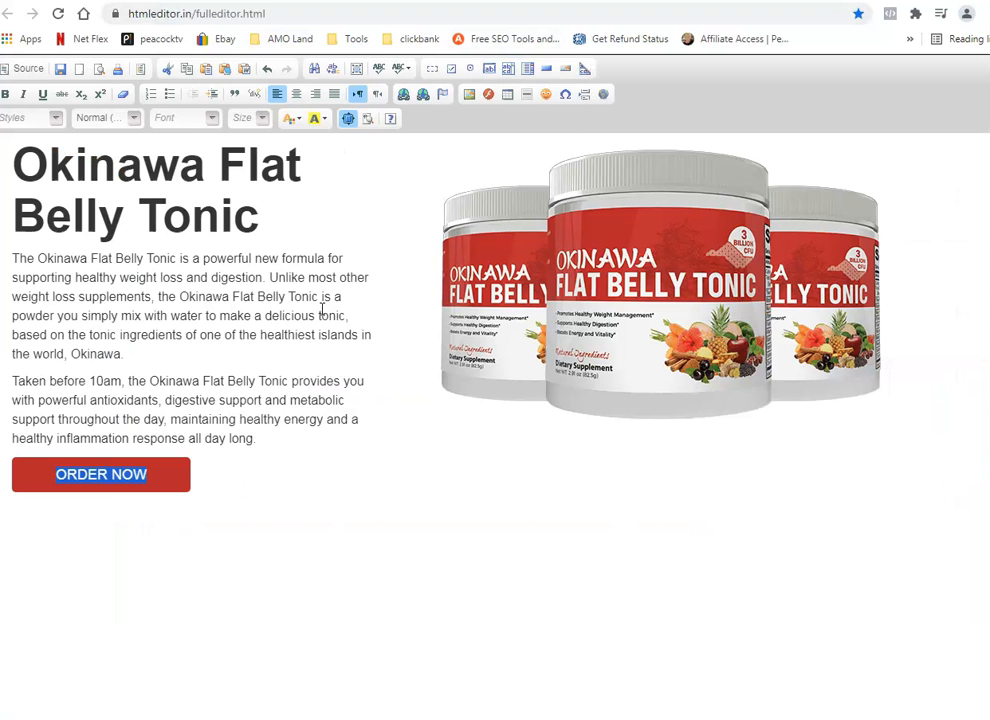
double_click(132, 476)
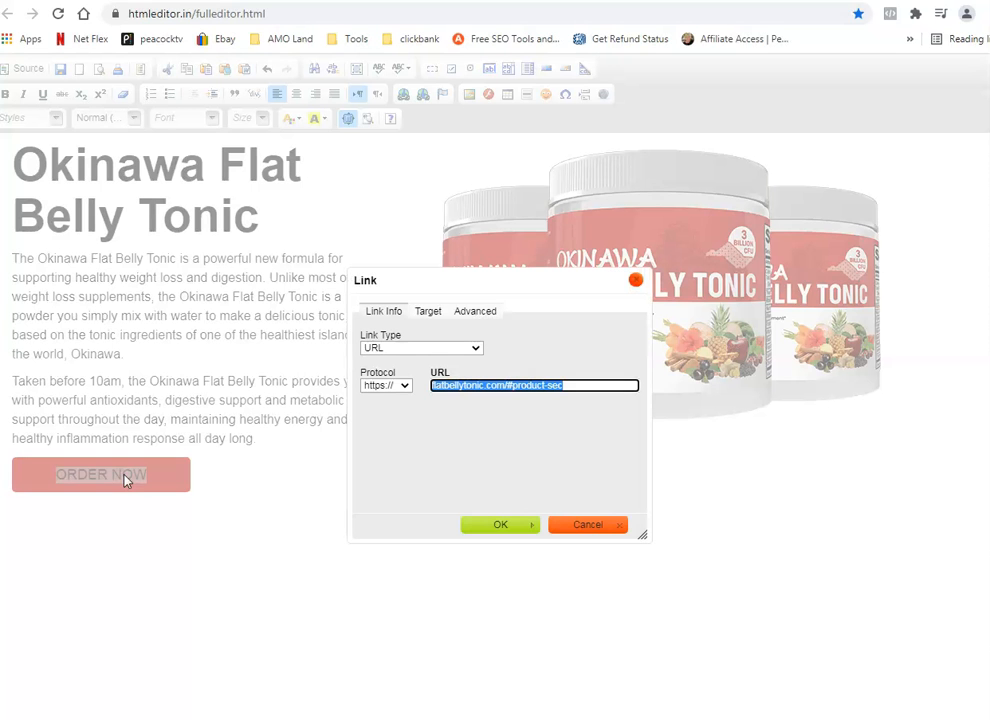
key(BackSpace)
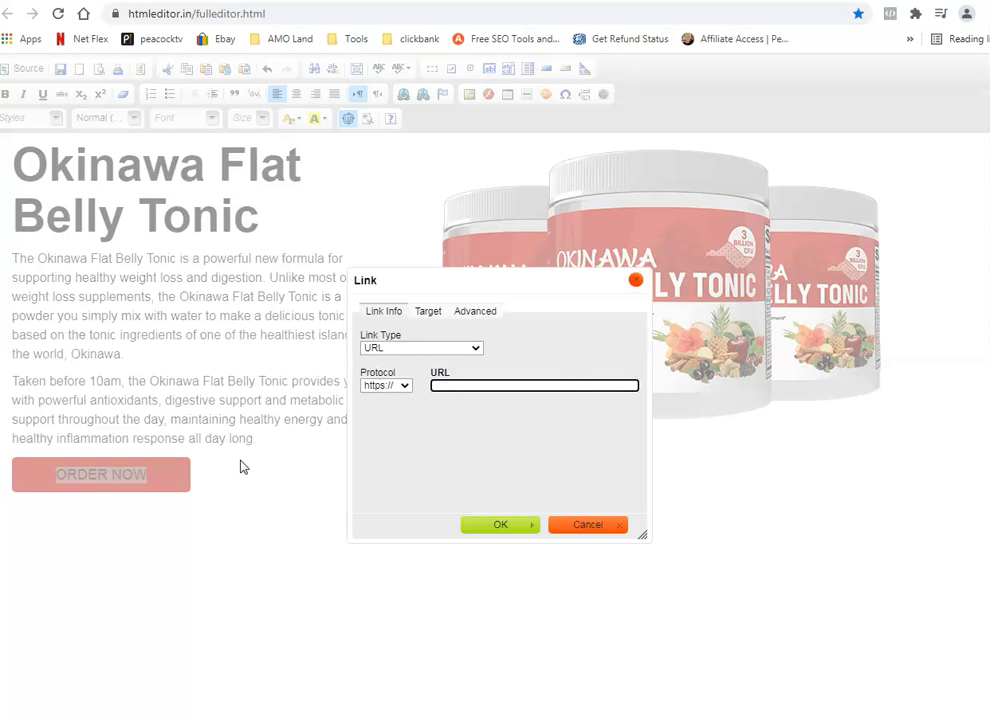
key(ctrl+v)
click(475, 524)
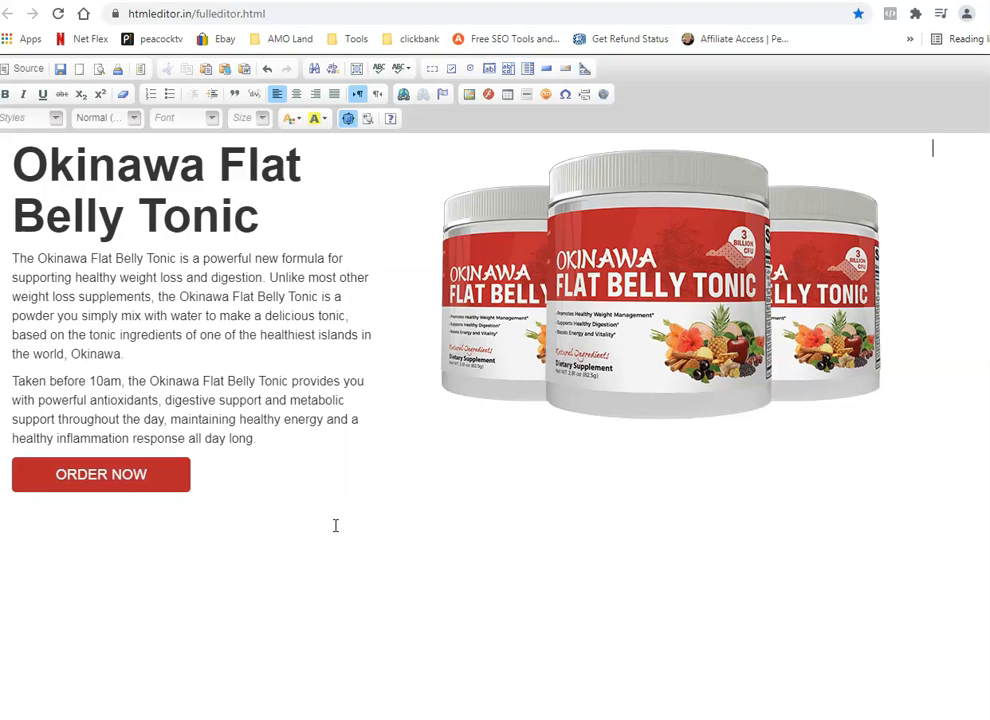
Select the whole Okinawa Flat Belly Tonic section, from heading to ORDER NOW button, and delete it from the editor.
right_click(272, 477)
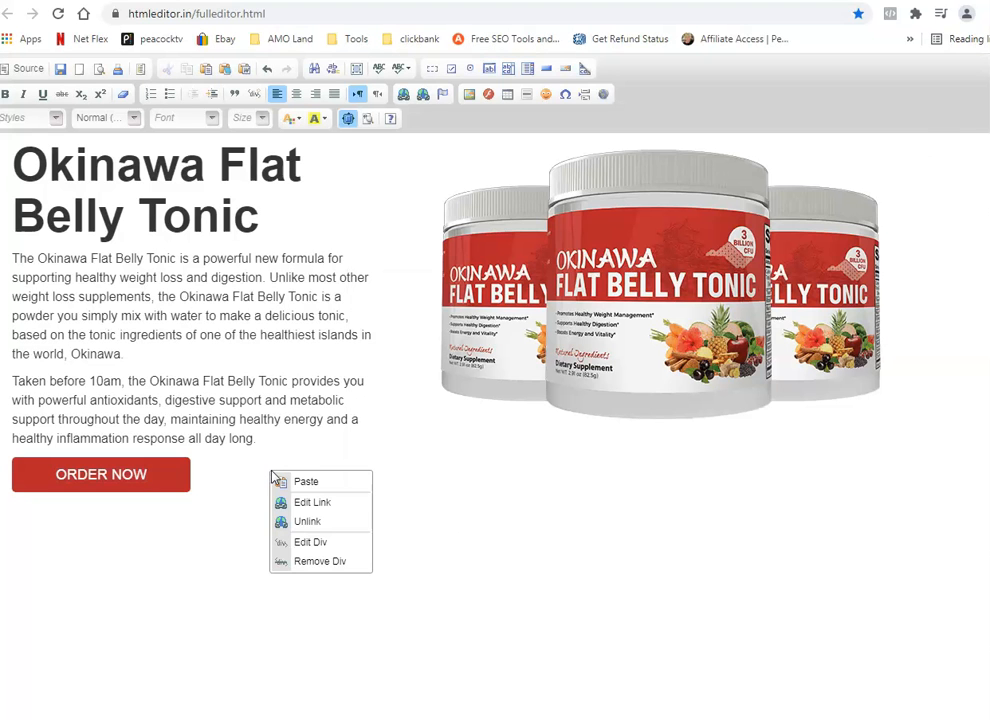
click(243, 484)
drag(212, 515, 75, 257)
click(933, 148)
drag(10, 148, 300, 519)
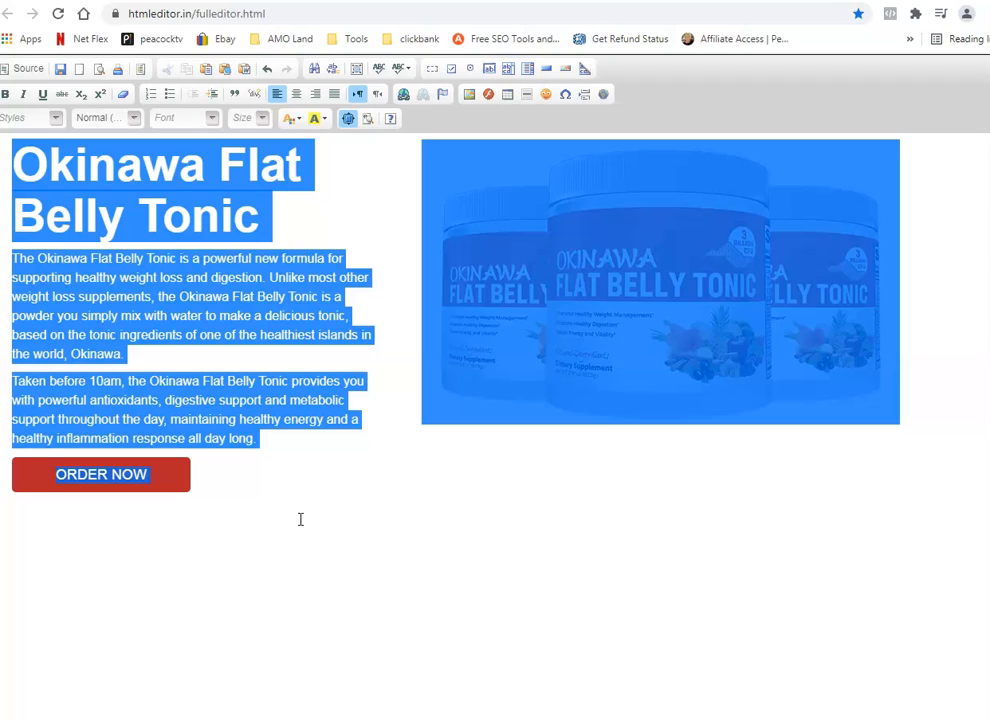
key(Delete)
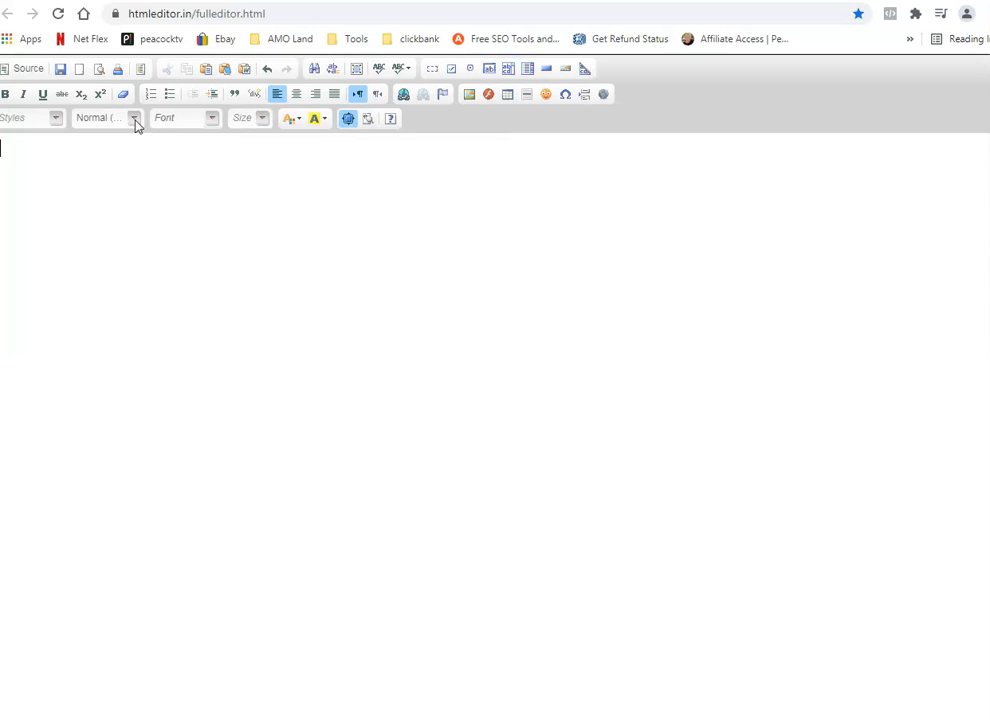
Try centre alignment with a line of throwaway test text in the empty editor, and erase the text.
click(296, 94)
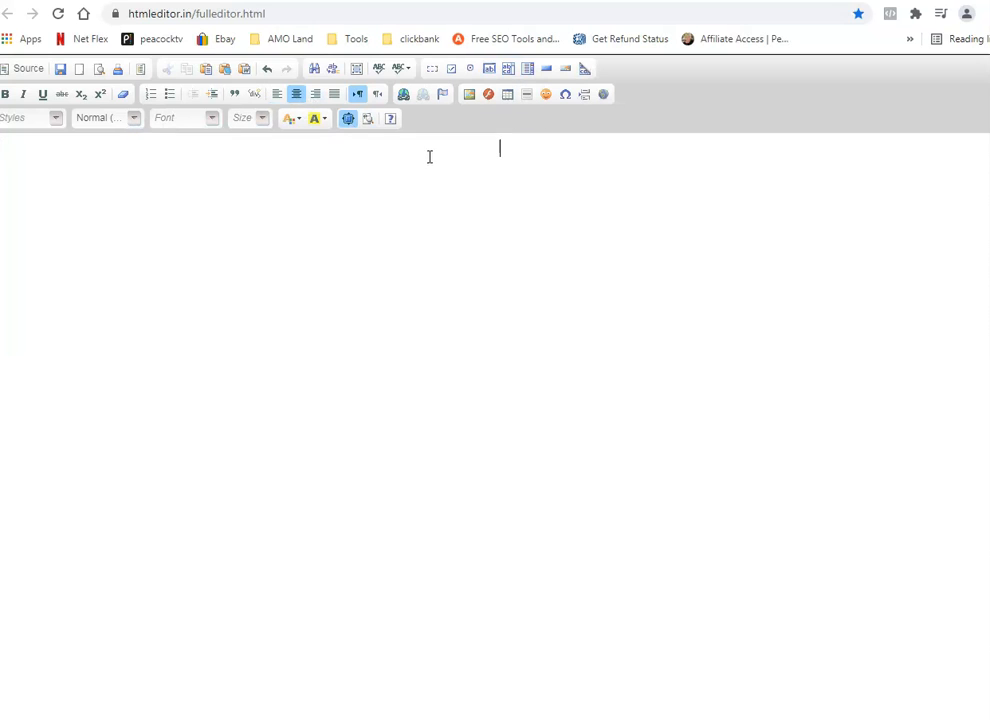
text(dffdfgdf)
key(BackSpace)
key(BackSpace)
key(BackSpace)
key(BackSpace)
key(BackSpace)
key(BackSpace)
key(BackSpace)
Try saving the page from the editor, and return to the maximized editing area.
click(58, 70)
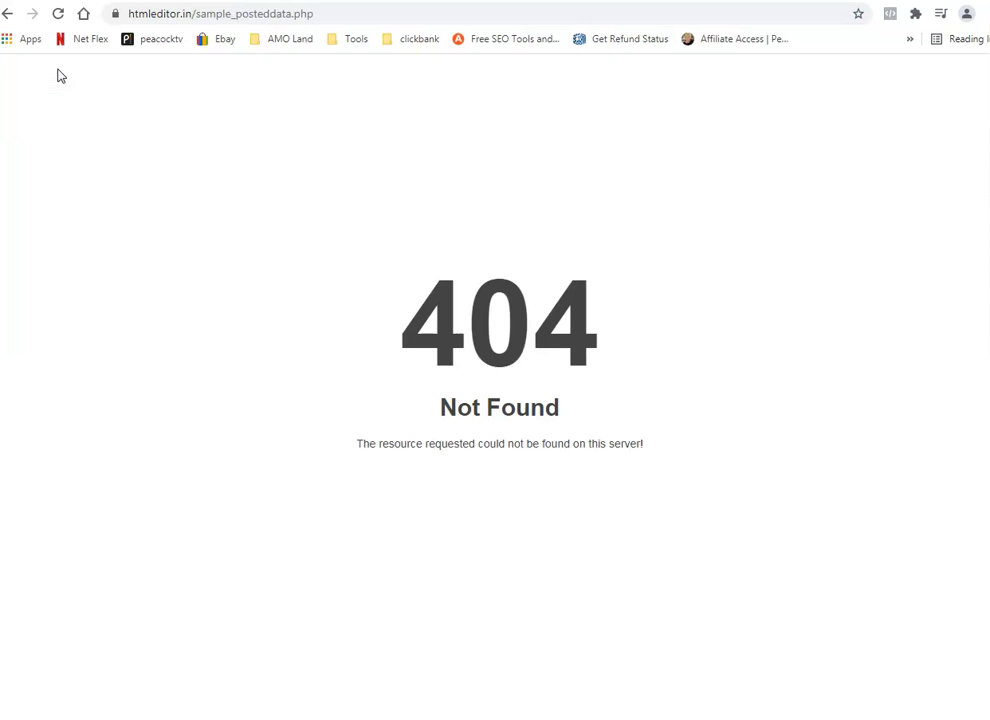
click(7, 13)
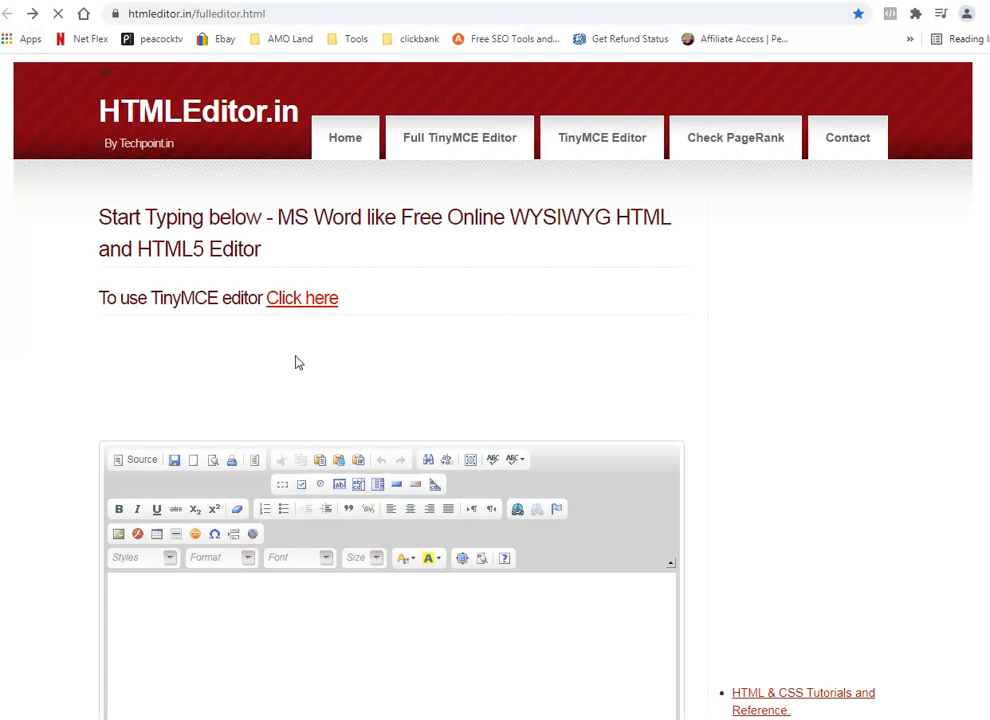
click(461, 557)
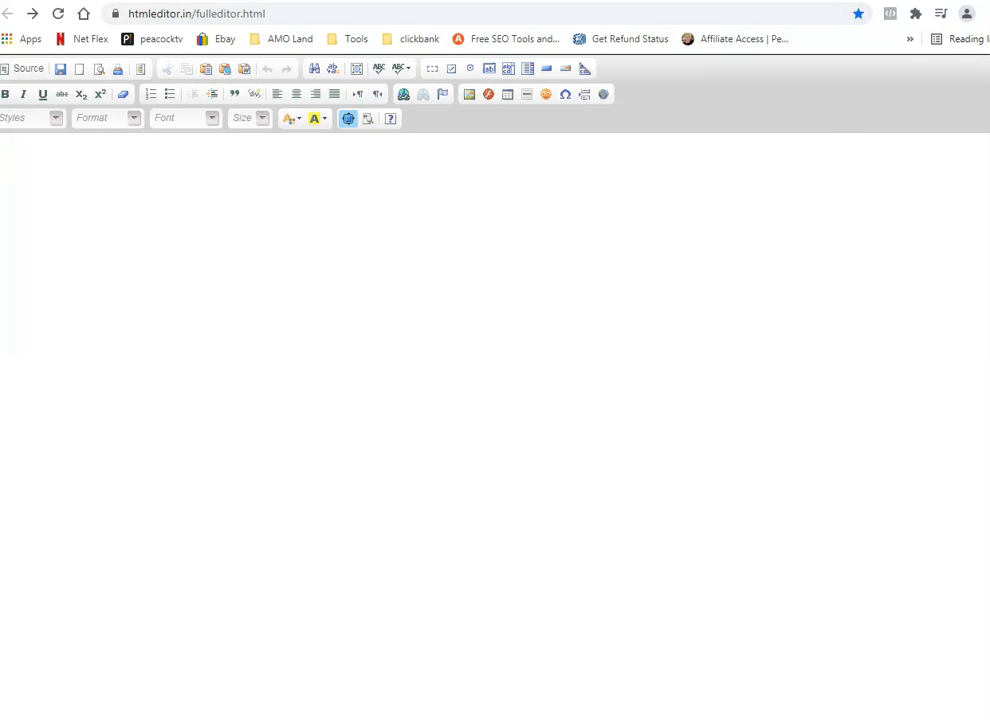
Place the cursor in the blank editing area and centre-align its first line.
right_click(703, 0)
click(742, 119)
click(431, 256)
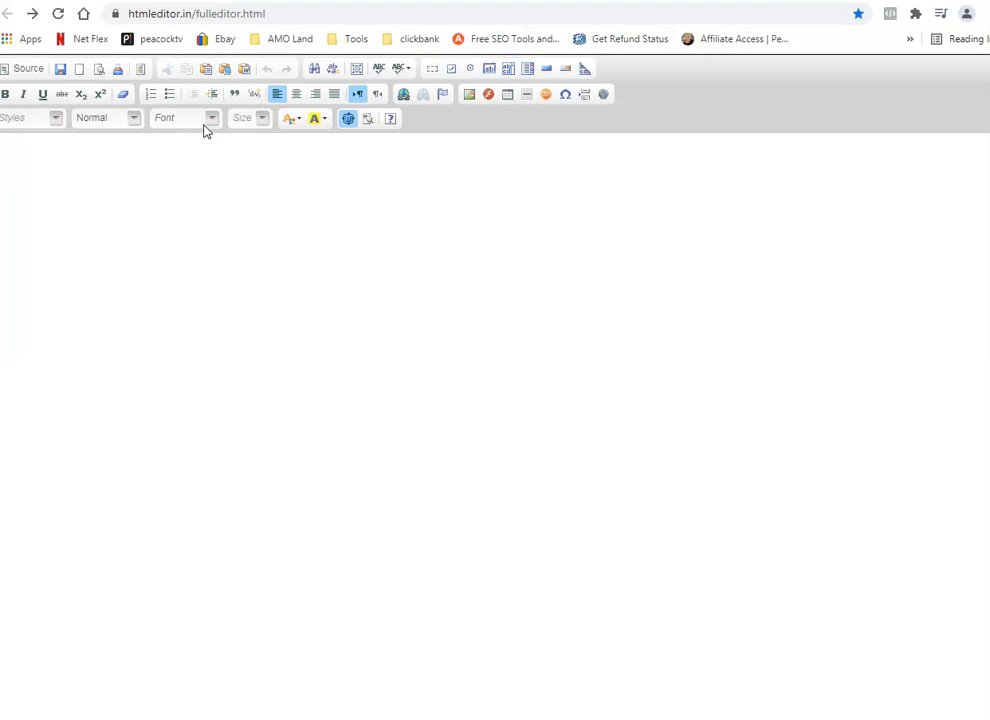
click(293, 96)
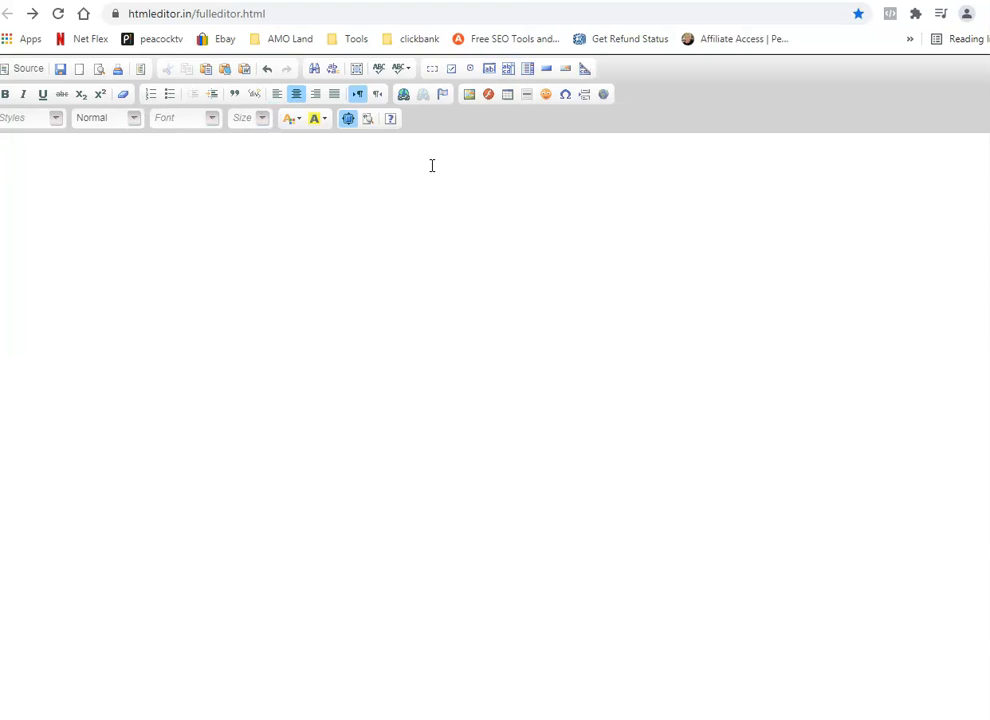
Insert a centred table with 1 row, 1 column, a width of 790 and a border size of 0.
click(507, 95)
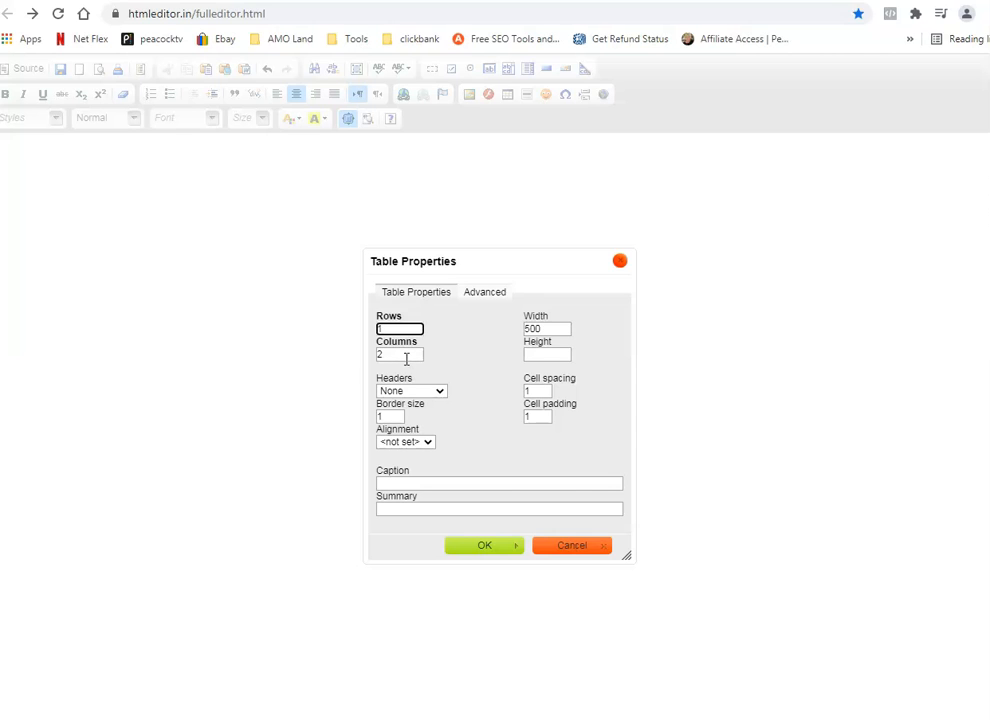
key(Tab)
text(1)
double_click(557, 328)
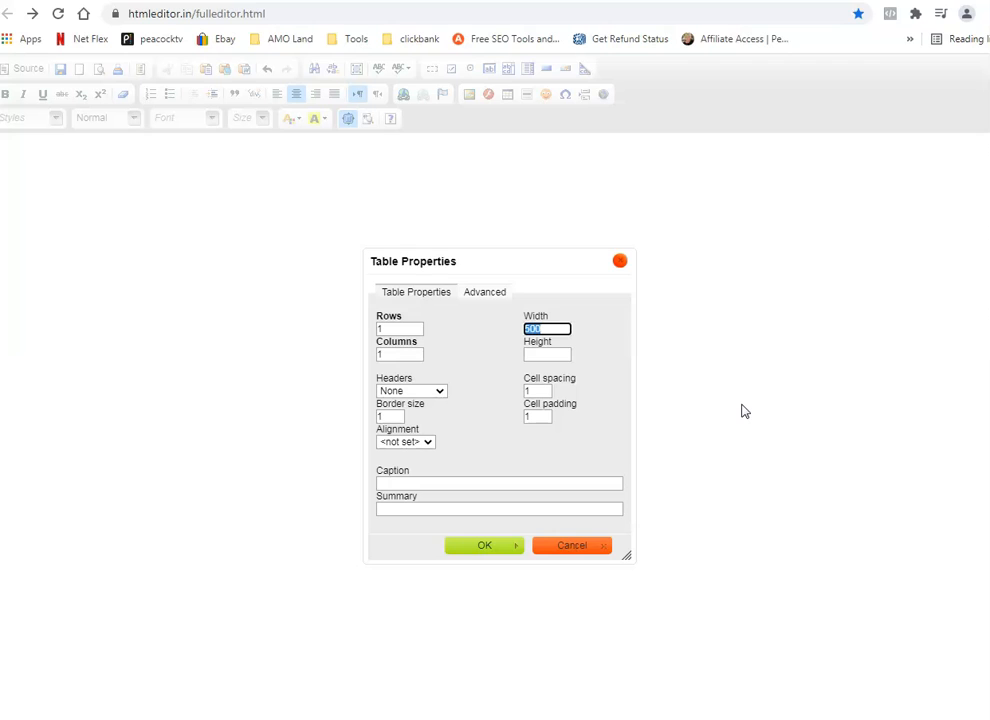
text(790)
click(389, 416)
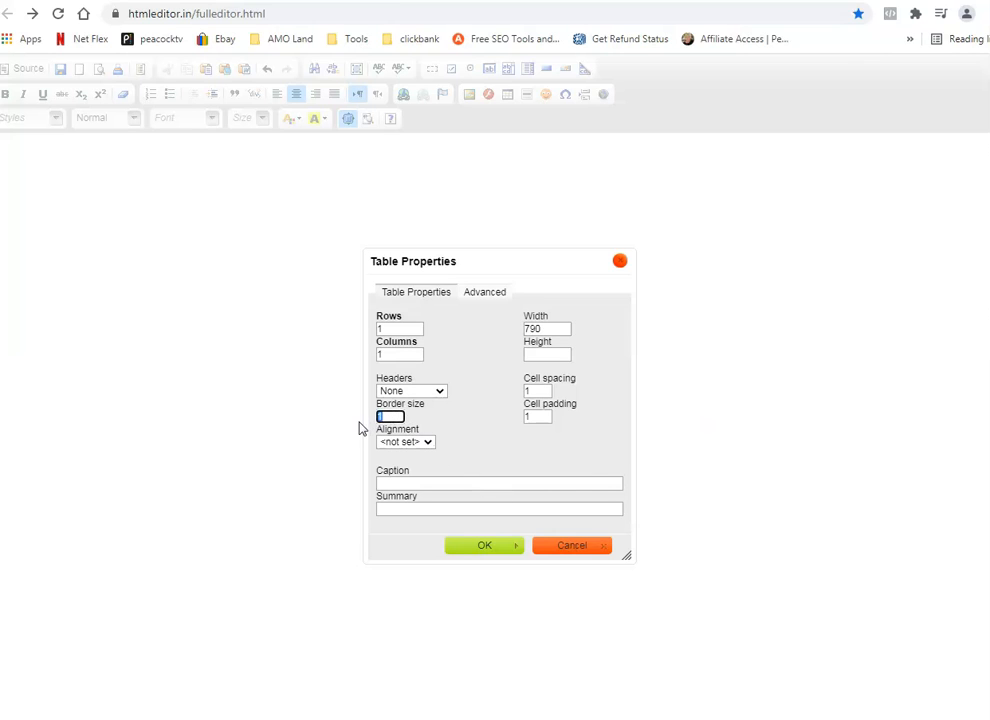
text(0)
click(405, 441)
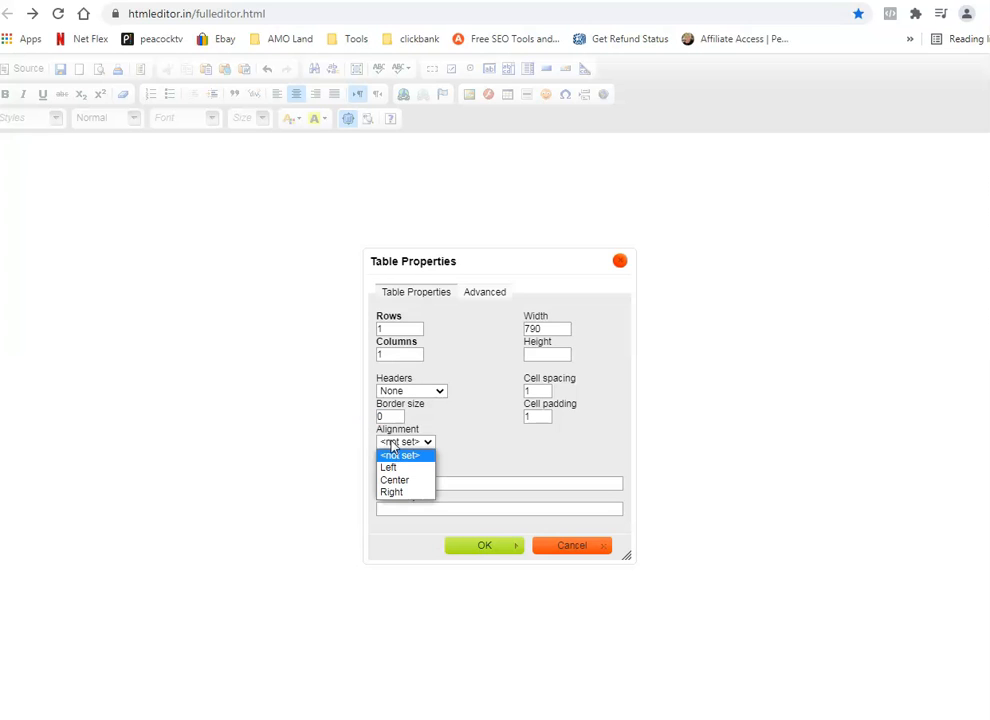
click(407, 481)
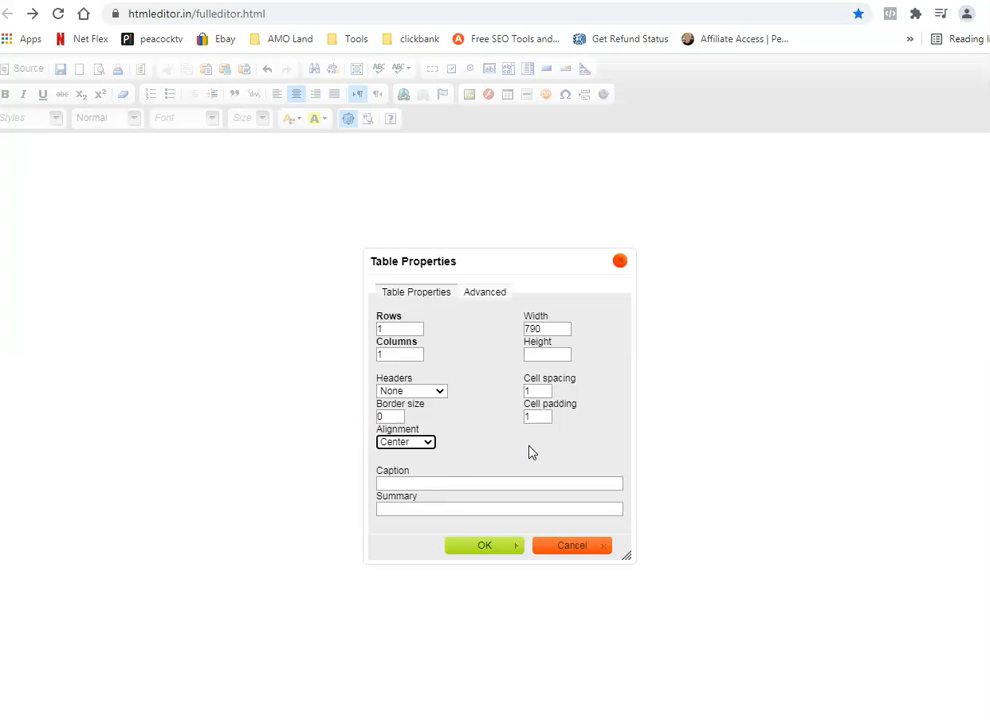
click(484, 545)
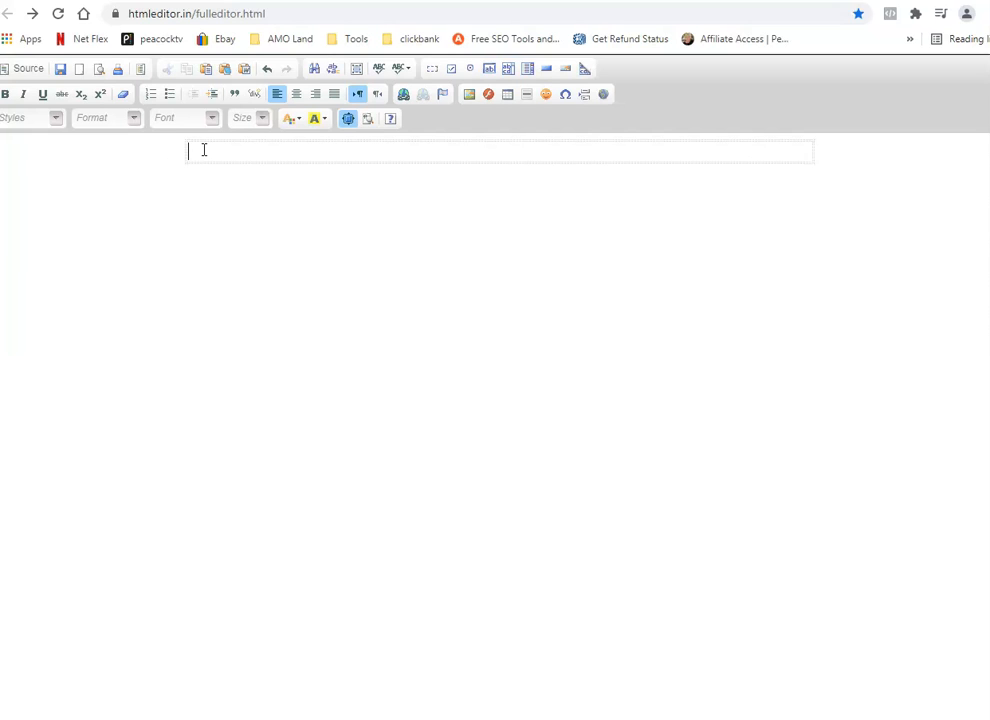
Enter the test text "dsfsfsdfdf" in the table cell, preview the page and return to the editor.
text(dsfsfsdfdf)
click(98, 69)
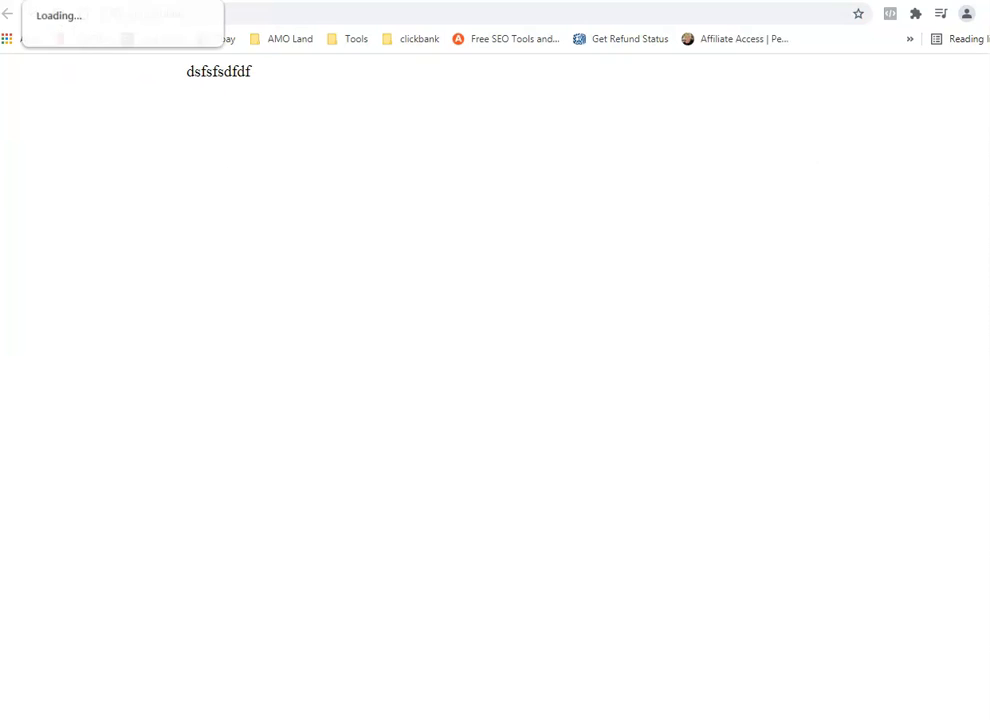
click(90, 2)
click(334, 154)
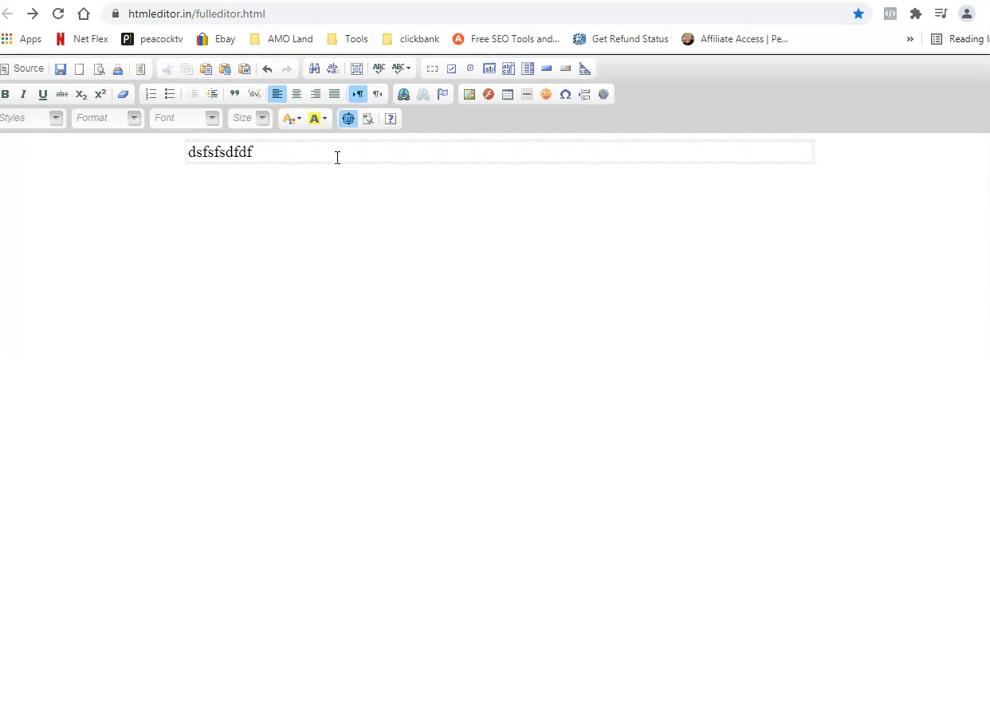
Try deleting the selected test text from the table cell, and undo the deletion.
drag(276, 150, 152, 148)
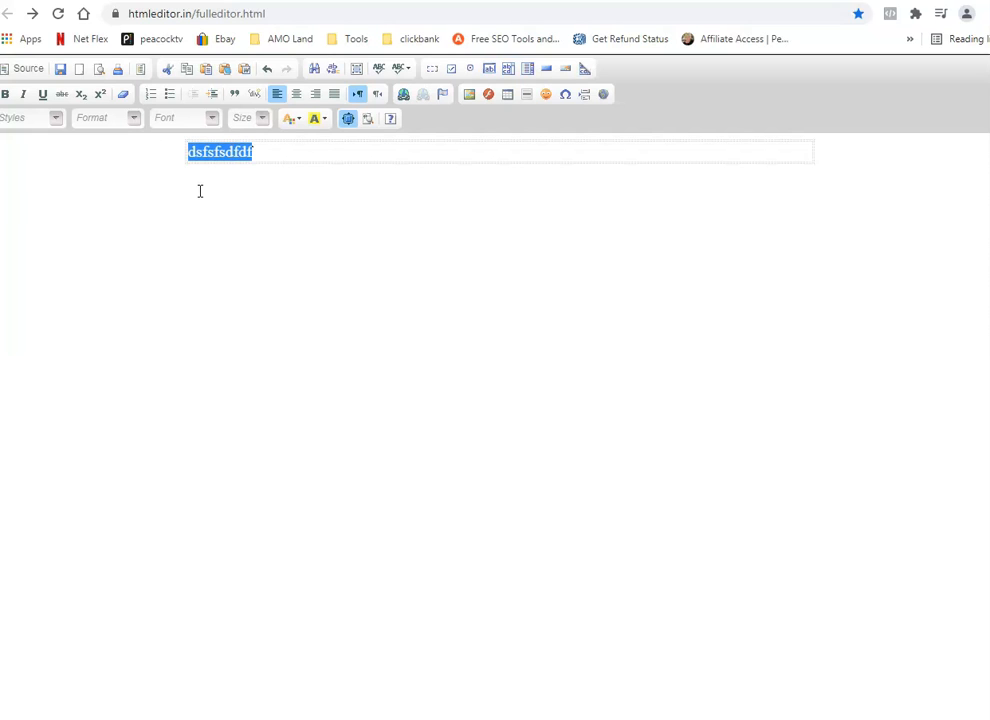
key(Delete)
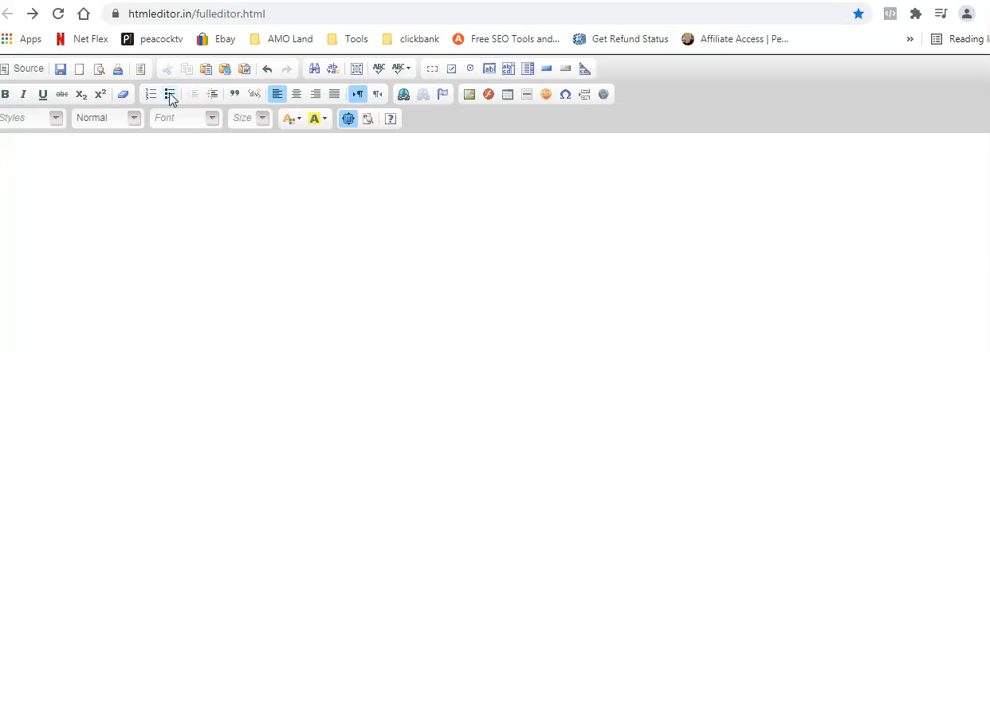
click(267, 69)
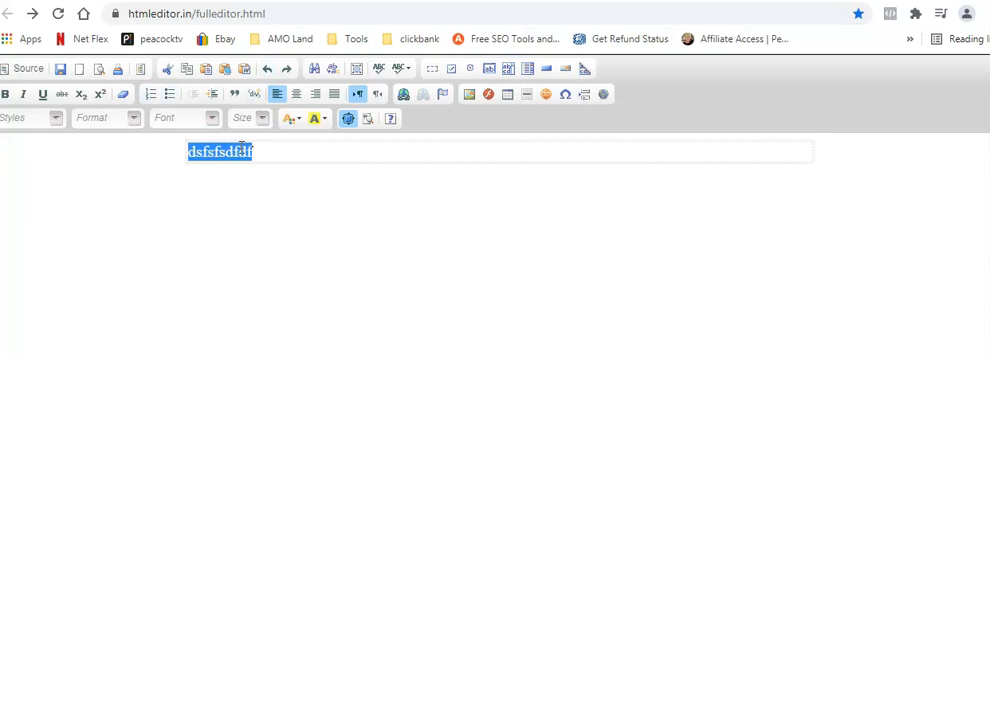
Erase the test text one character at a time and paste the Okinawa Flat Belly Tonic section into the table cell.
click(242, 148)
key(BackSpace)
key(BackSpace)
key(BackSpace)
key(BackSpace)
key(BackSpace)
key(BackSpace)
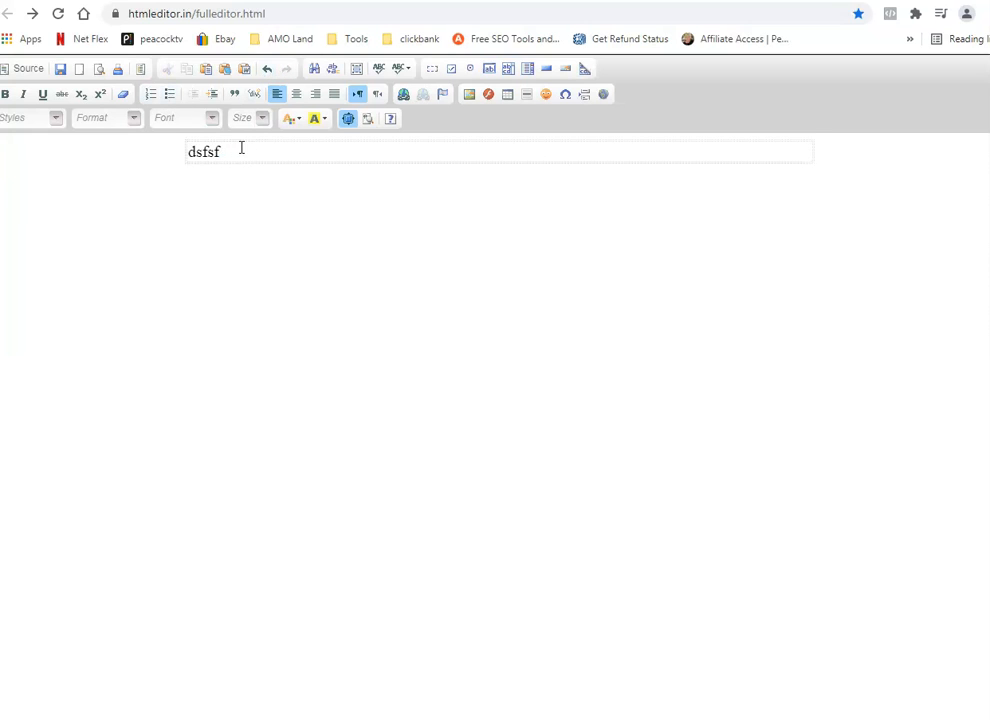
key(BackSpace)
key(ctrl+v)
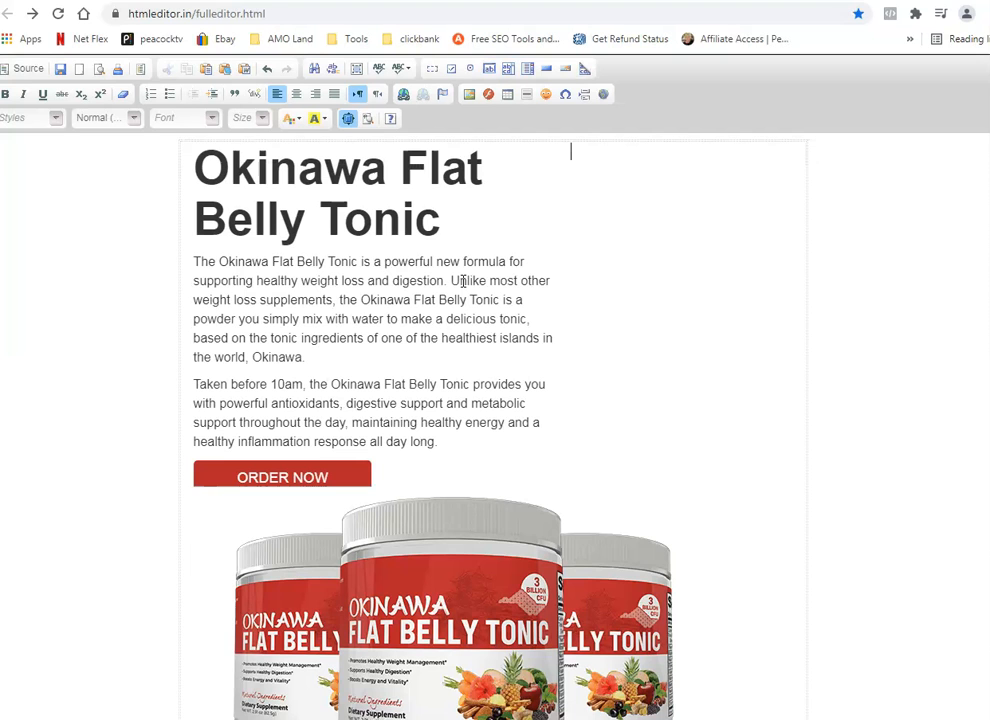
Widen the table around the tonic content to 1200 pixels in its table properties.
scroll(681, 358, down, 2)
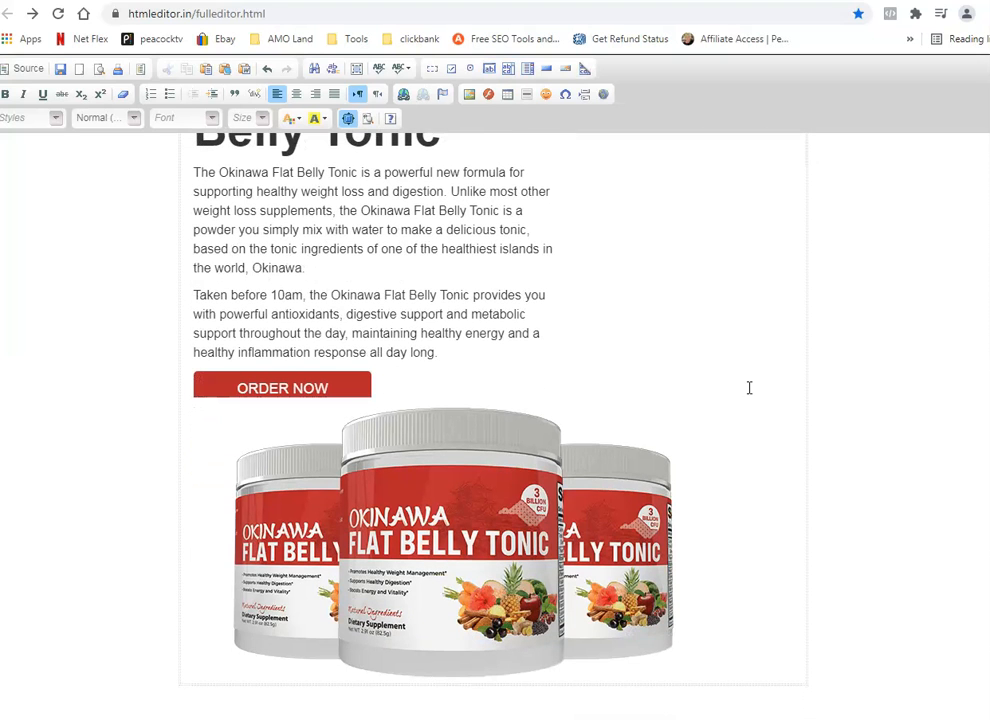
scroll(765, 400, up, 2)
scroll(767, 400, down, 2)
scroll(767, 400, up, 2)
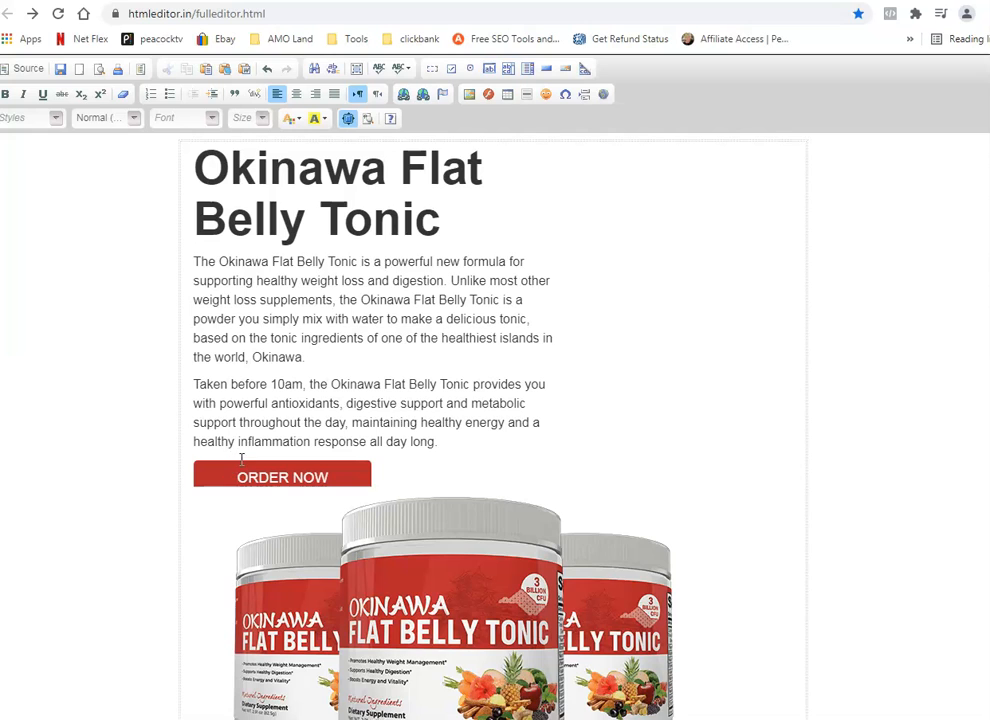
scroll(240, 459, down, 2)
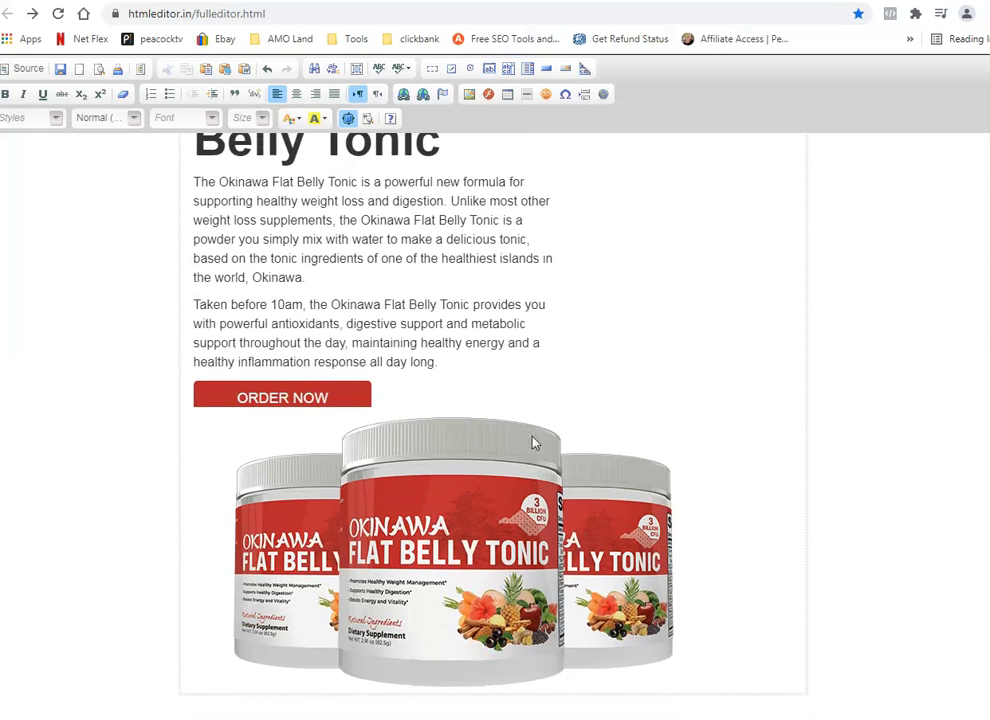
scroll(600, 440, up, 2)
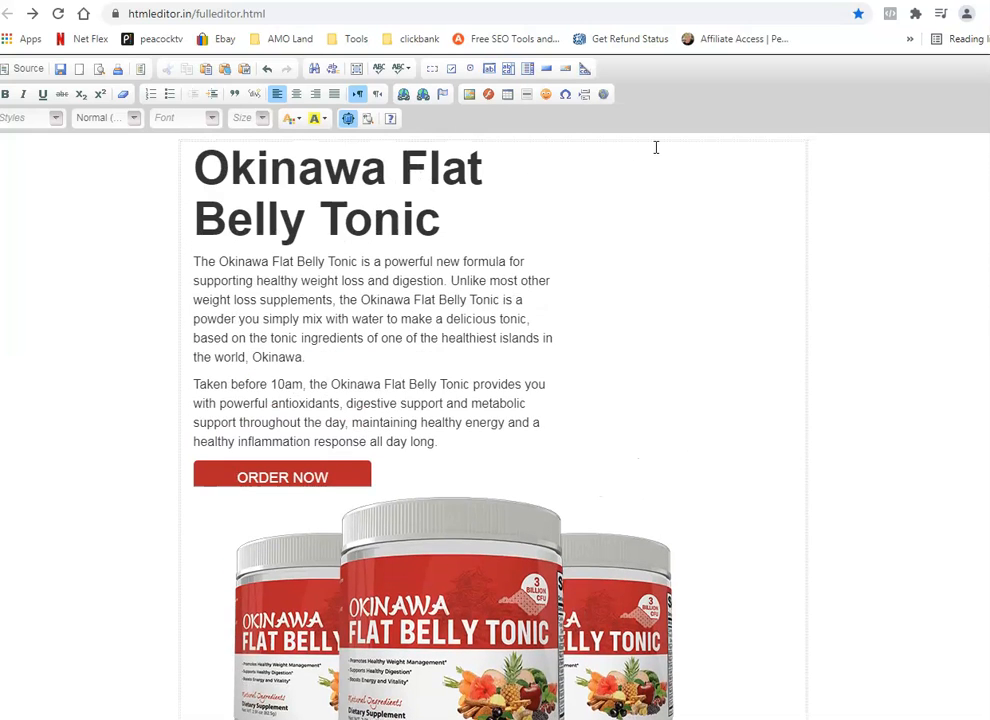
click(659, 139)
right_click(662, 137)
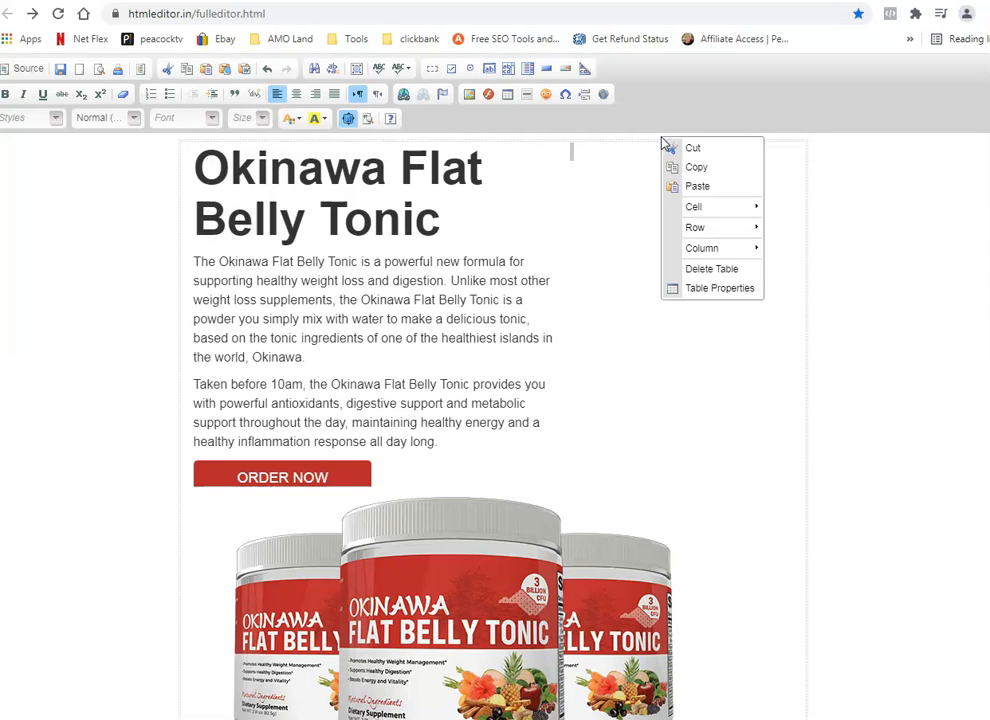
click(703, 290)
drag(559, 328, 490, 332)
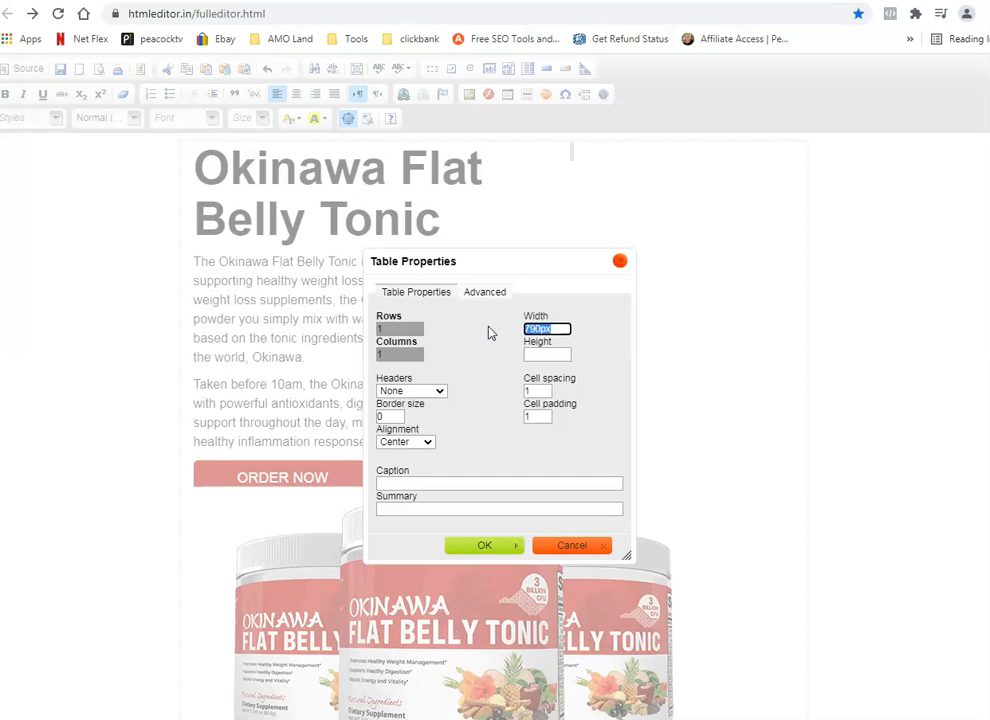
text(1200)
click(478, 546)
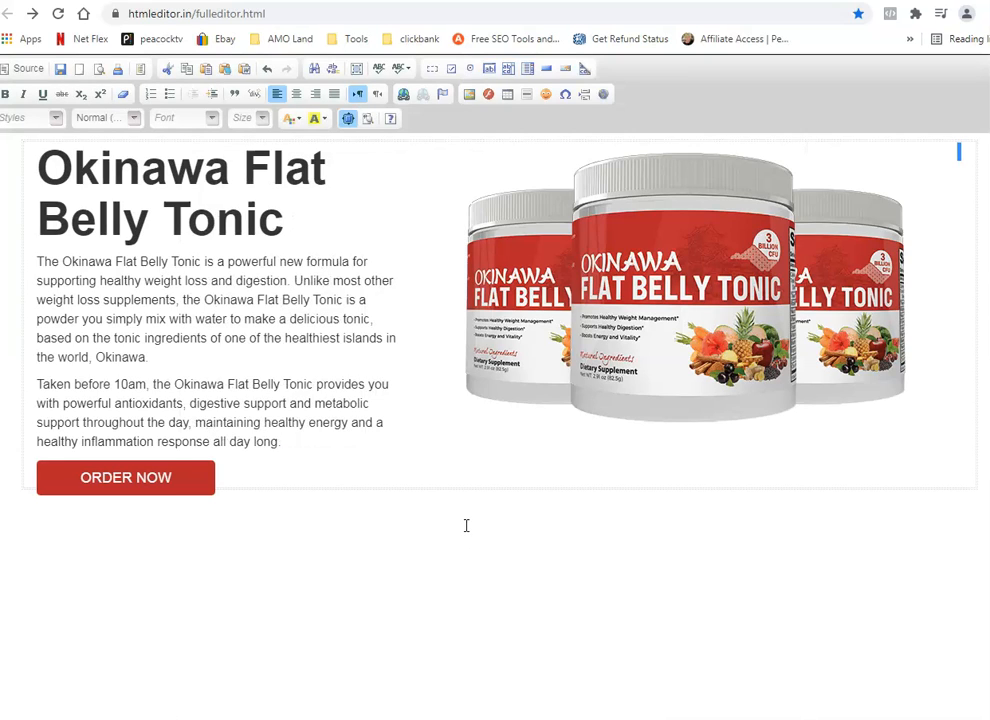
Try a narrower table width of 1000 pixels in the table properties.
right_click(763, 462)
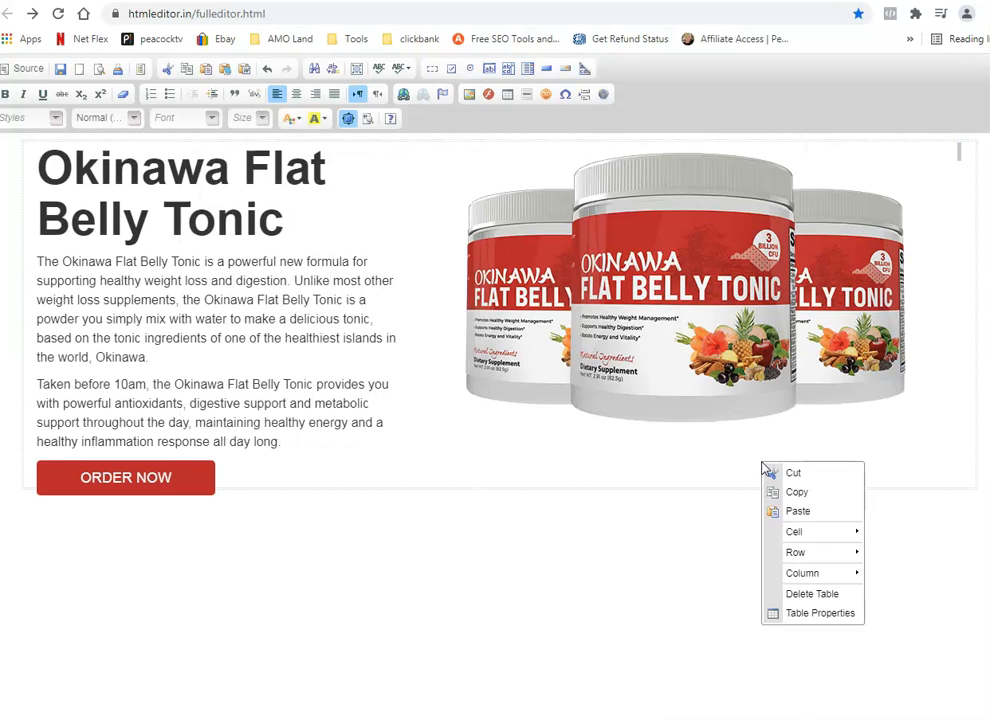
click(790, 614)
double_click(555, 328)
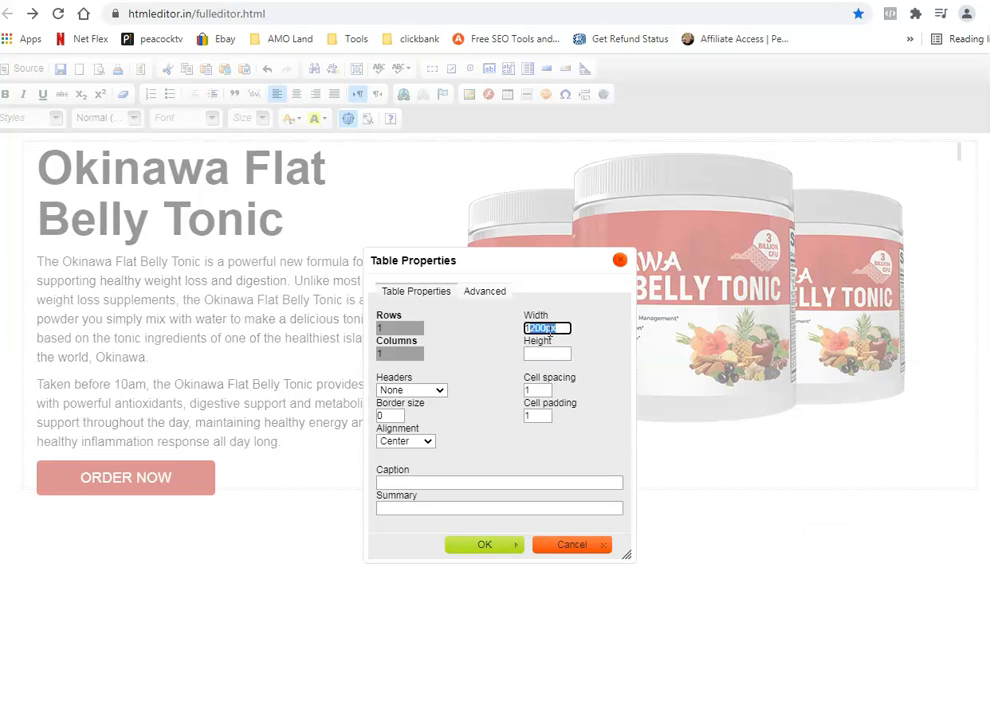
text(1000)
click(501, 549)
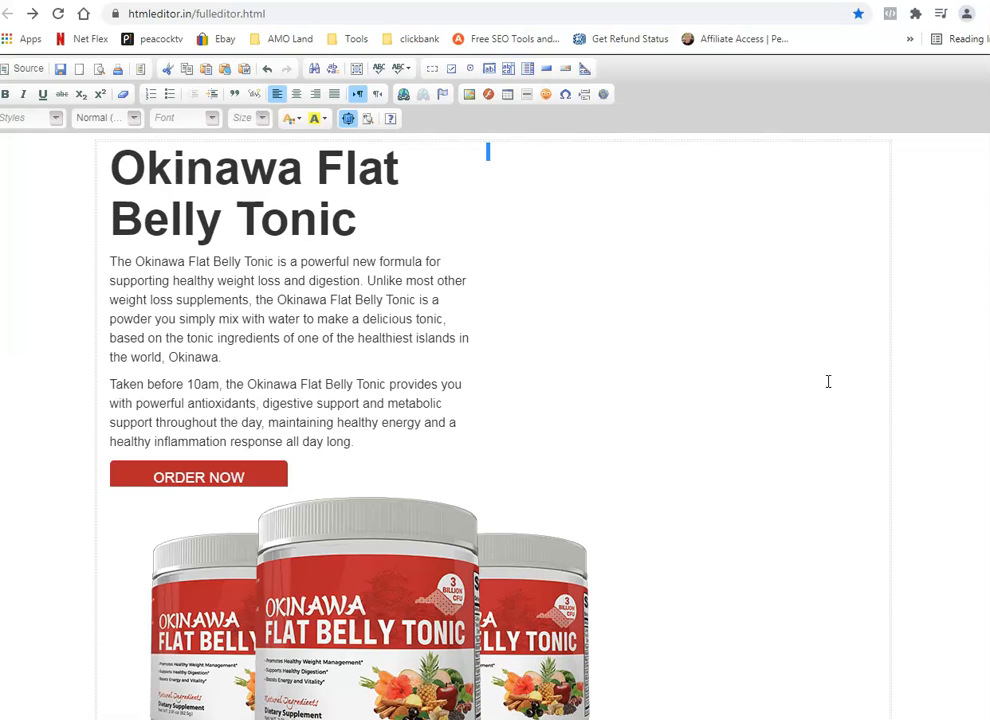
Try a table width of 1100 pixels in the table properties.
right_click(865, 145)
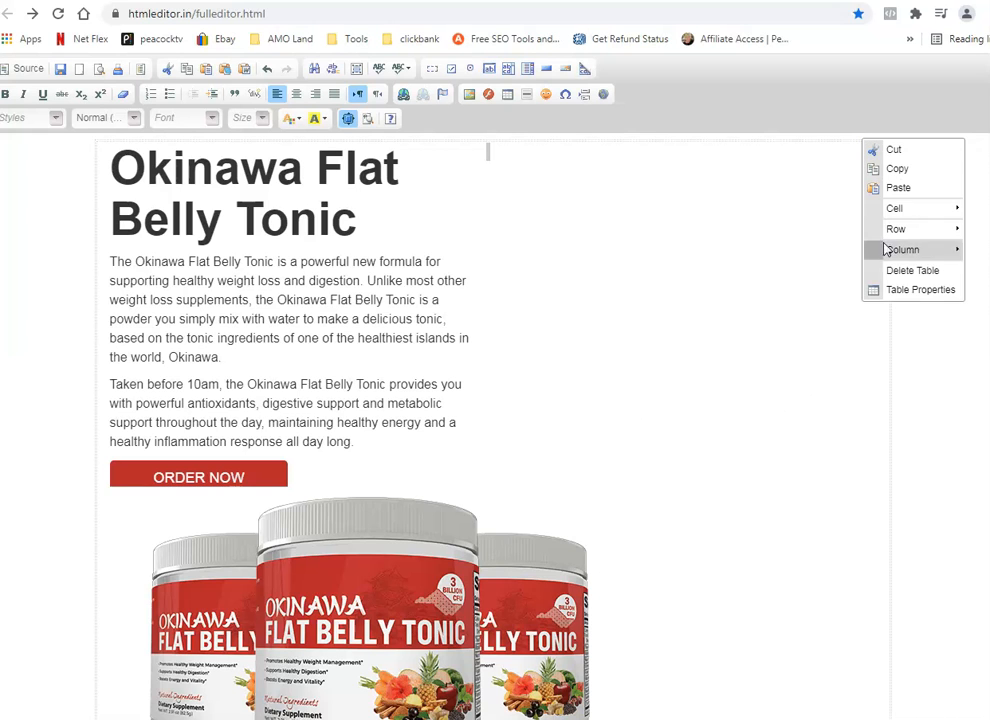
click(880, 289)
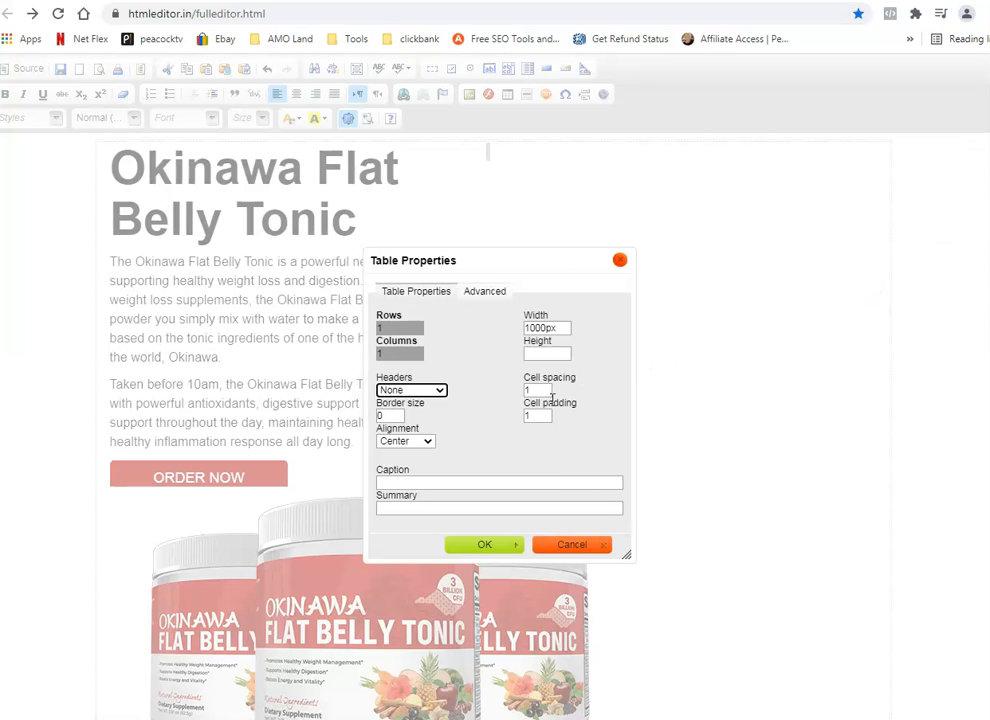
double_click(548, 328)
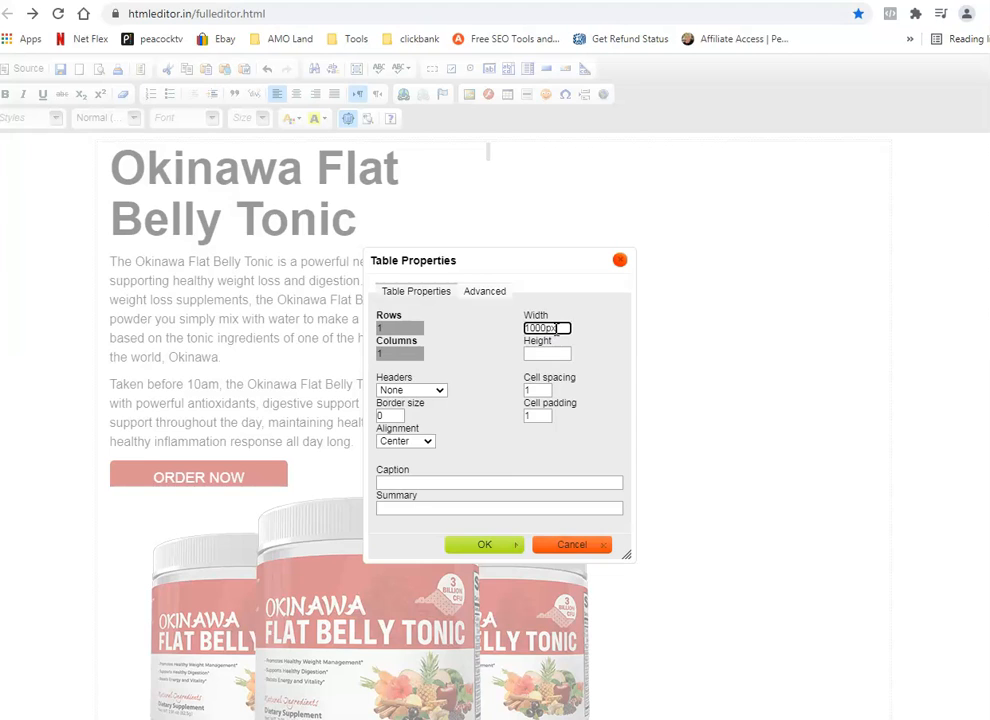
text(1100)
click(499, 550)
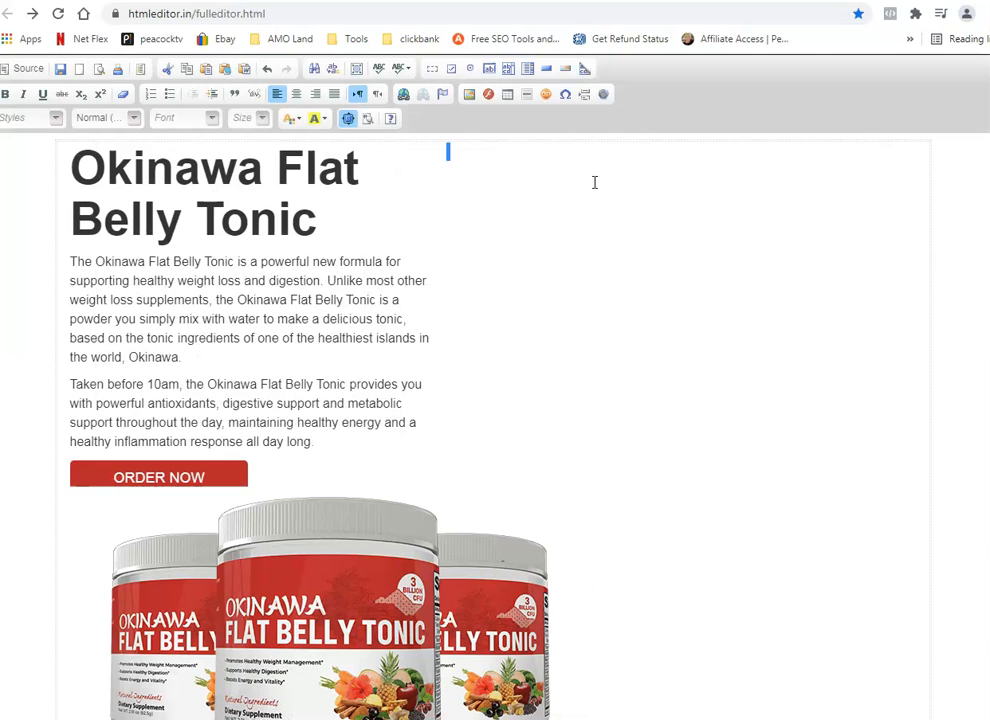
Set the table's width back to 1200 pixels in the table properties.
right_click(603, 140)
click(634, 292)
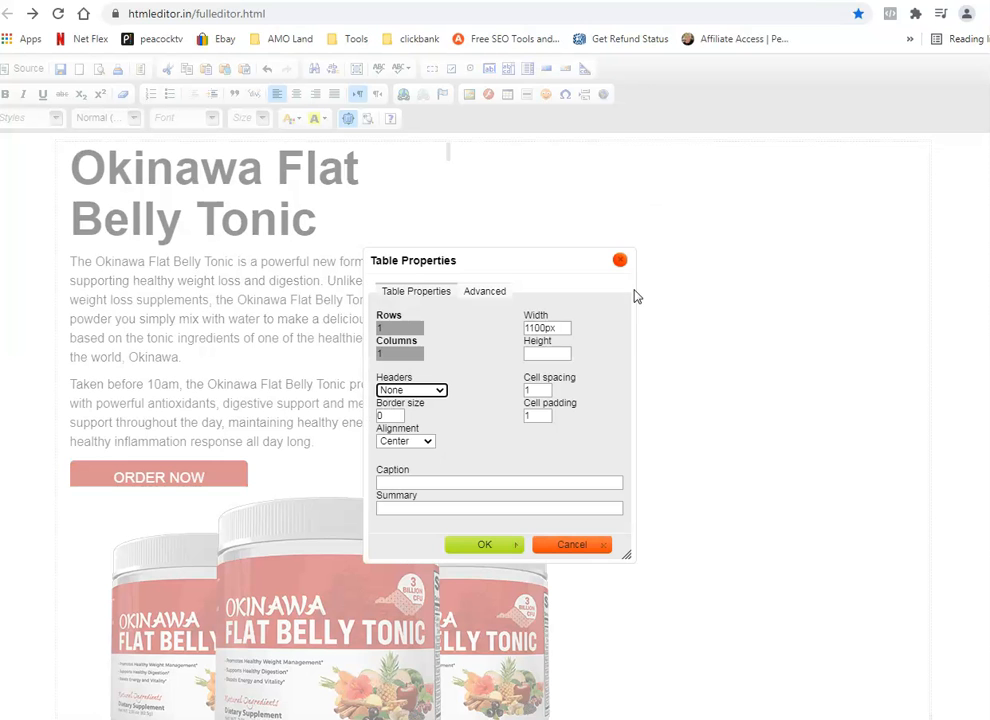
drag(563, 328, 524, 328)
text(1200)
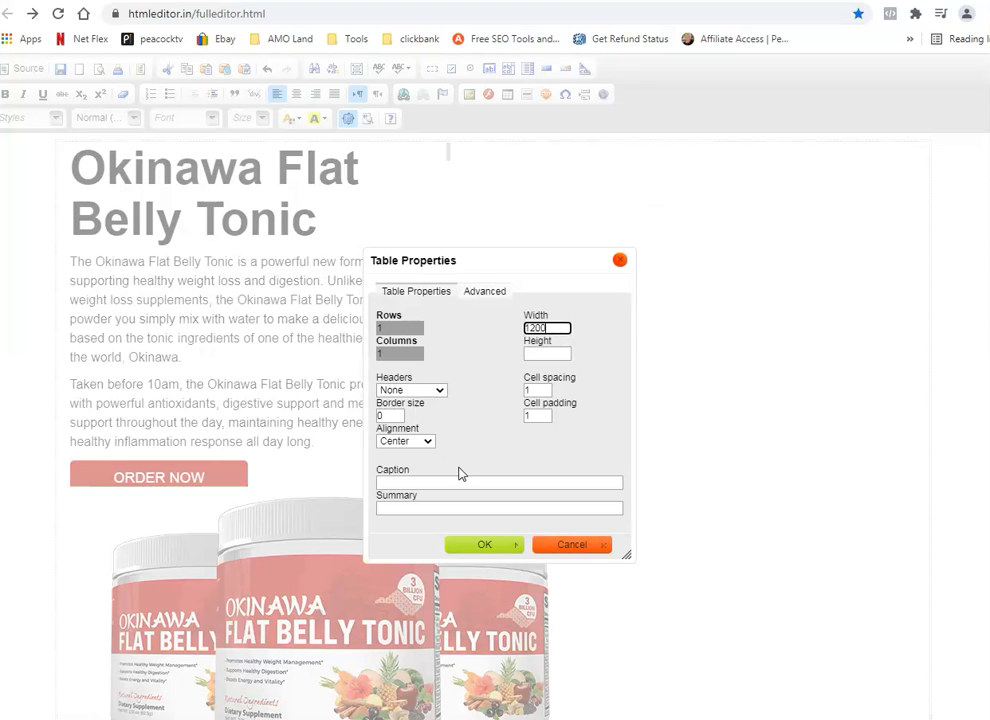
click(490, 544)
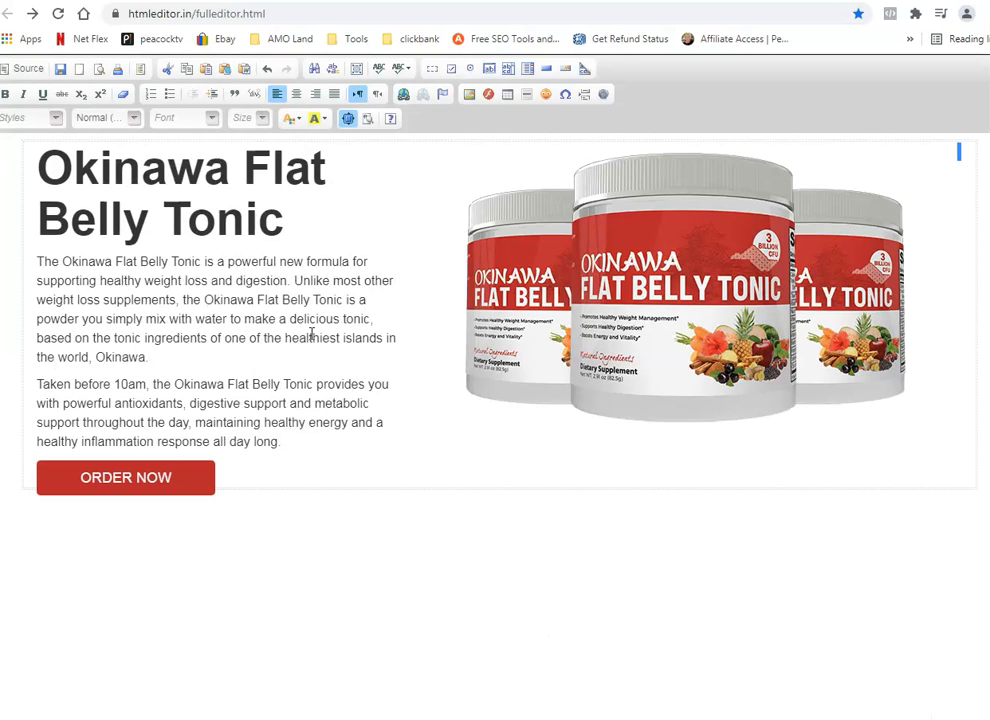
Preview the page and test its ORDER NOW link, checking the affiliate ID in the sales page address before returning to the editor.
click(99, 68)
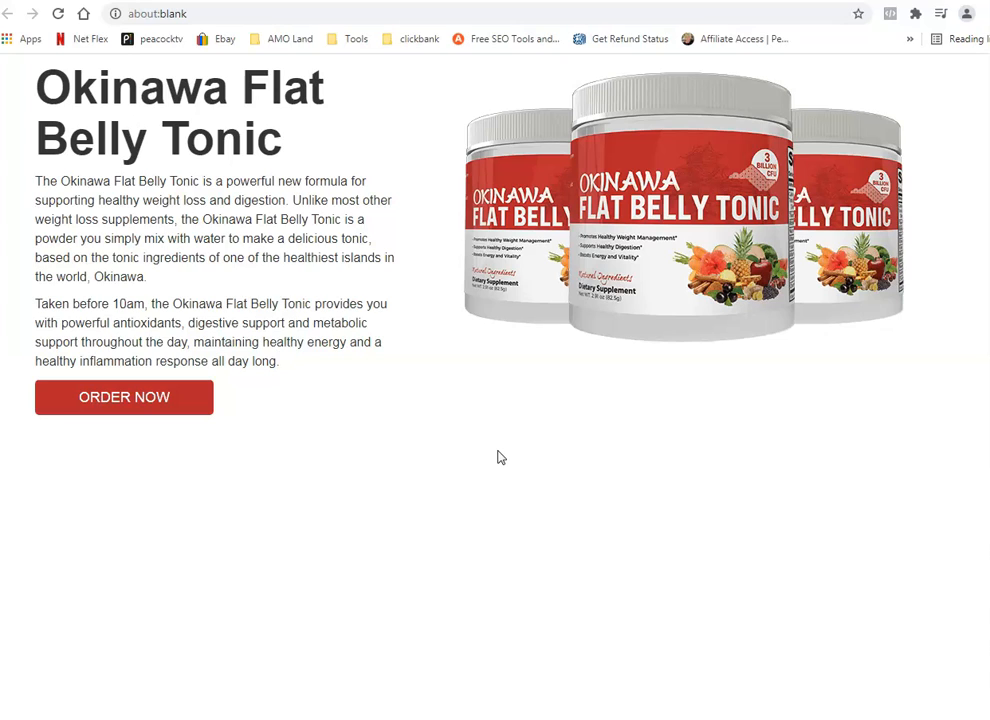
click(153, 402)
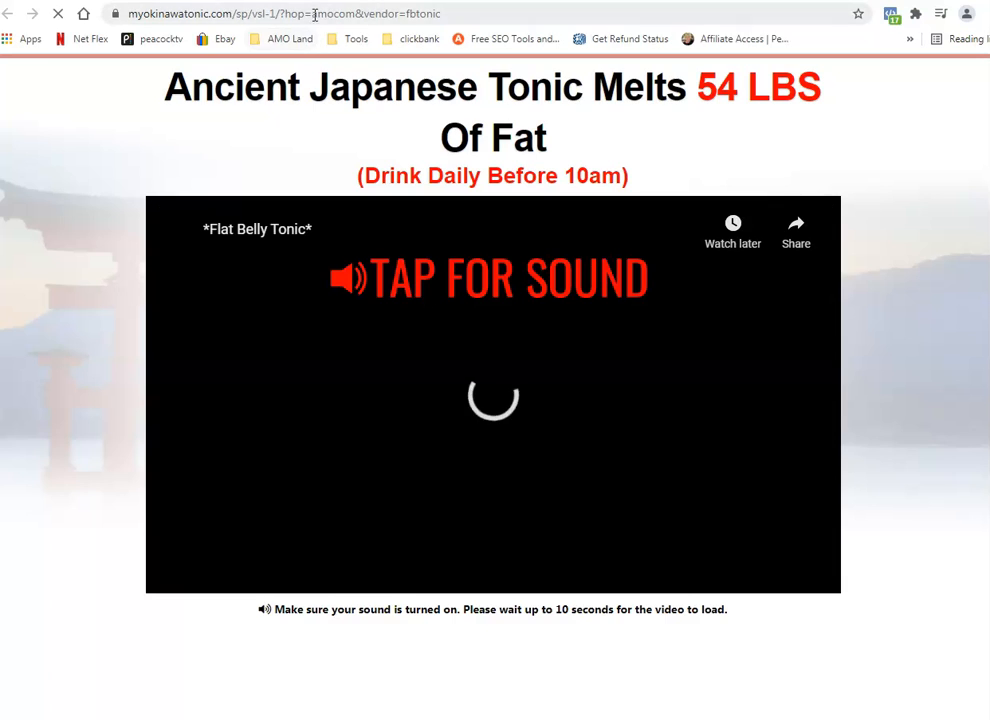
drag(314, 14, 345, 14)
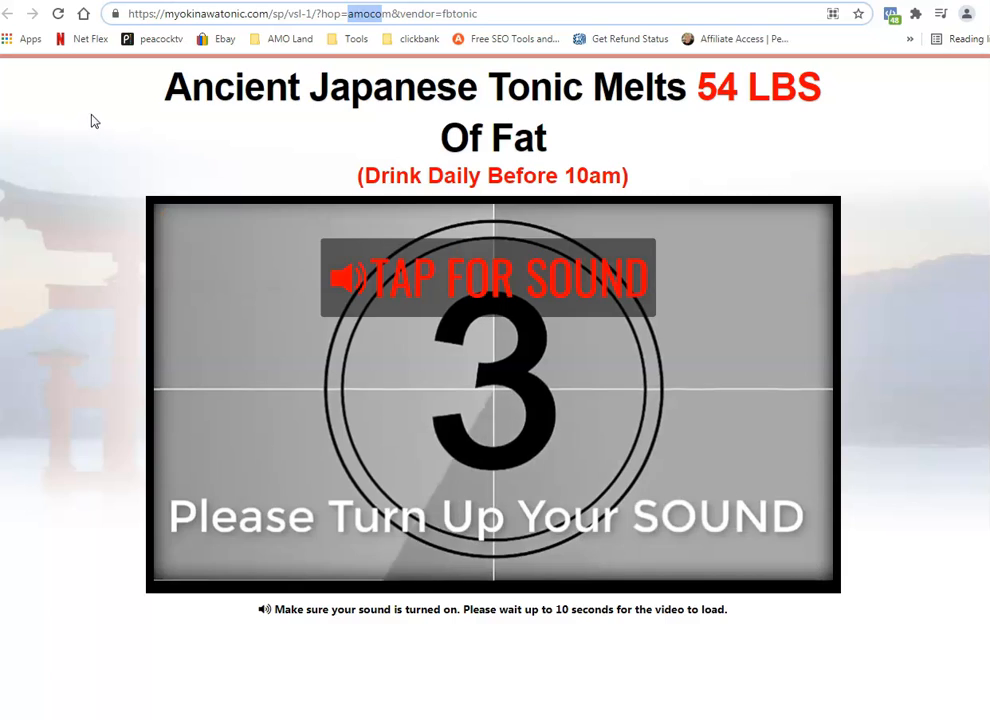
click(97, 111)
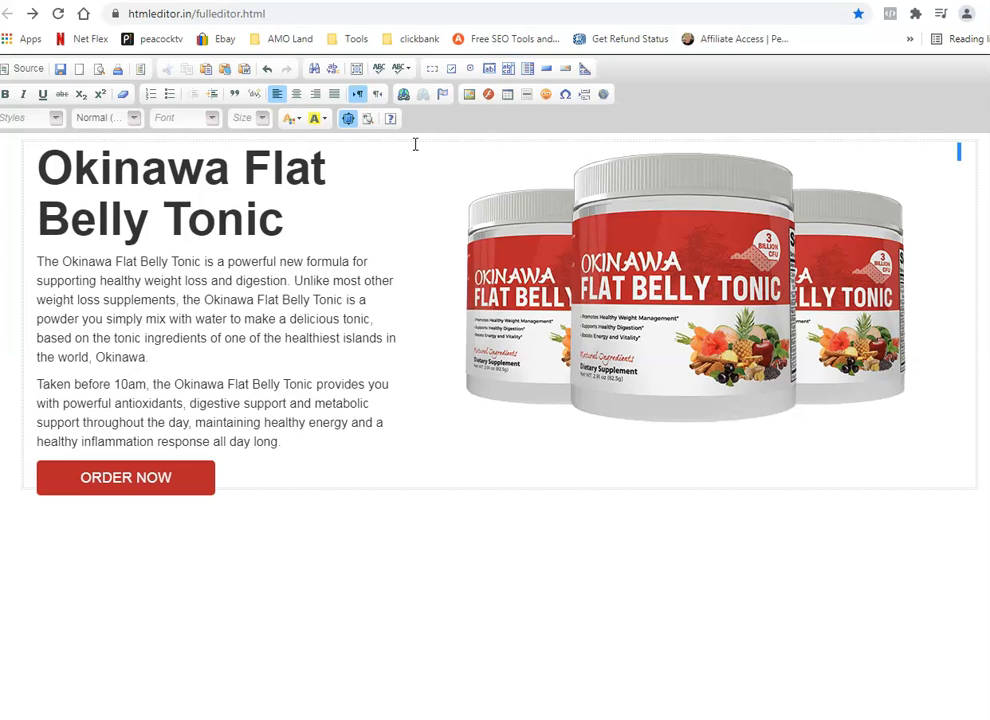
Insert a table row before the tonic content, pad it with blank lines, and preview the page's top spacing.
right_click(471, 138)
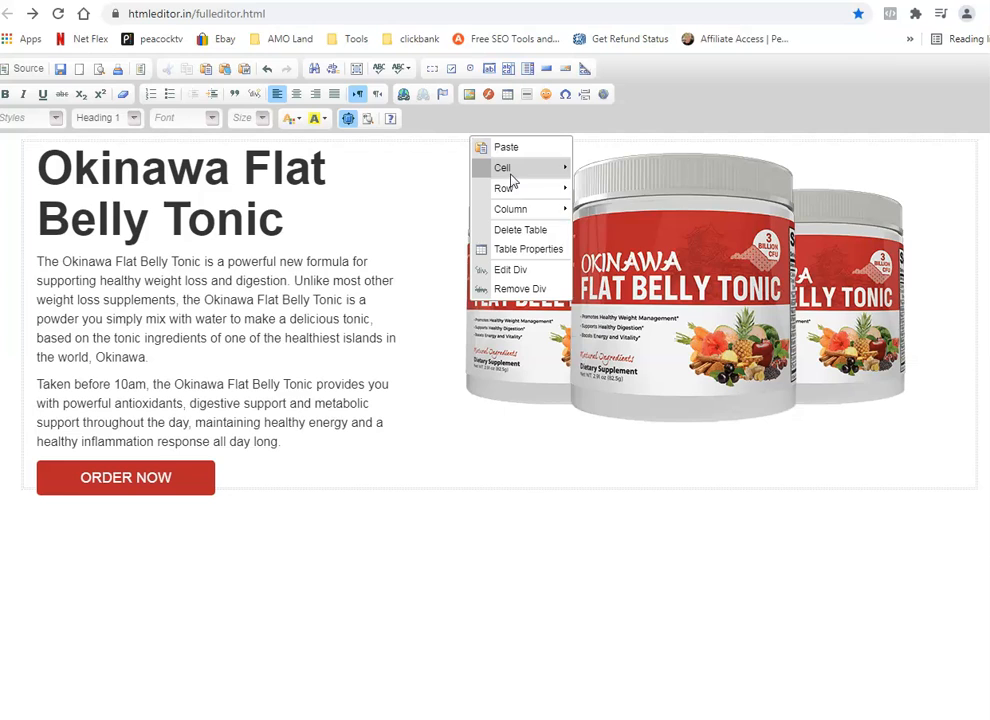
mouse_move(520, 192)
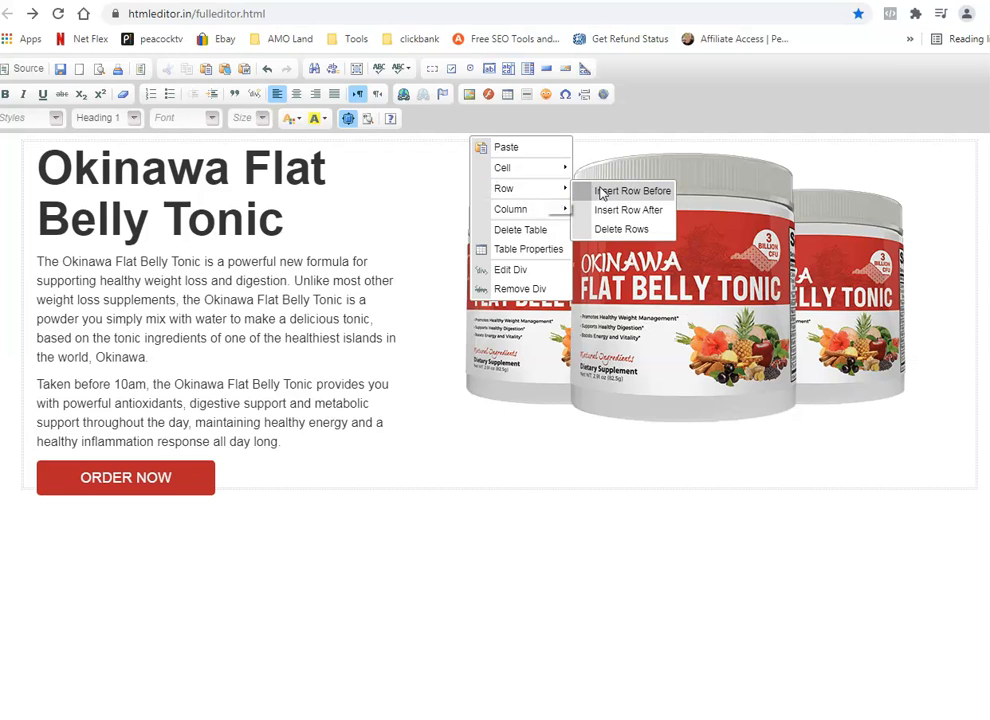
click(603, 191)
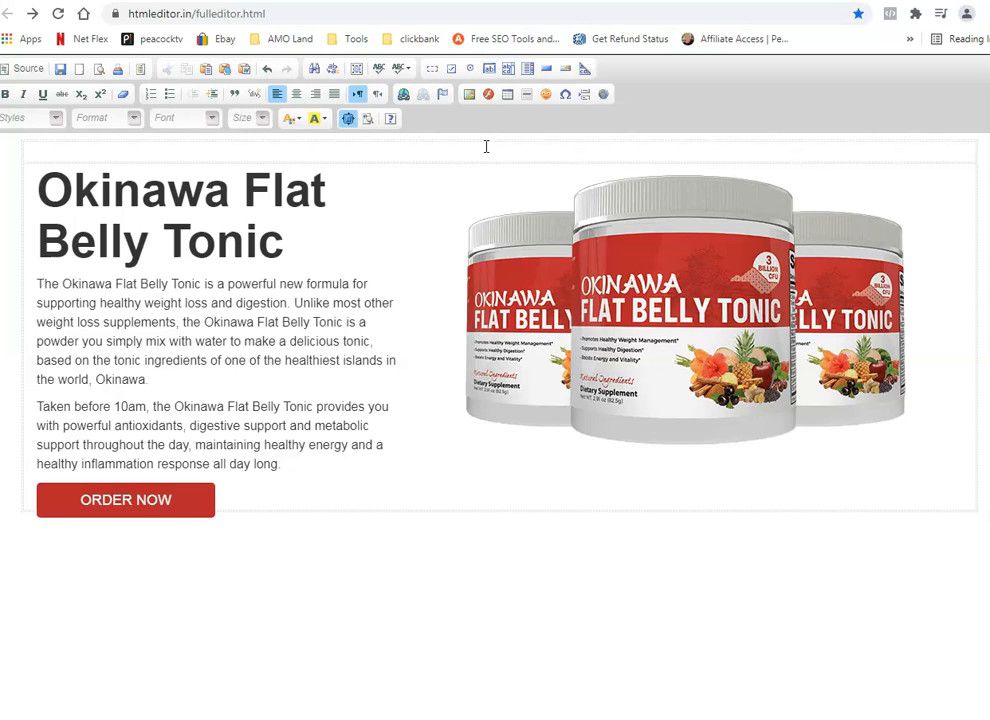
key(Return)
key(Return)
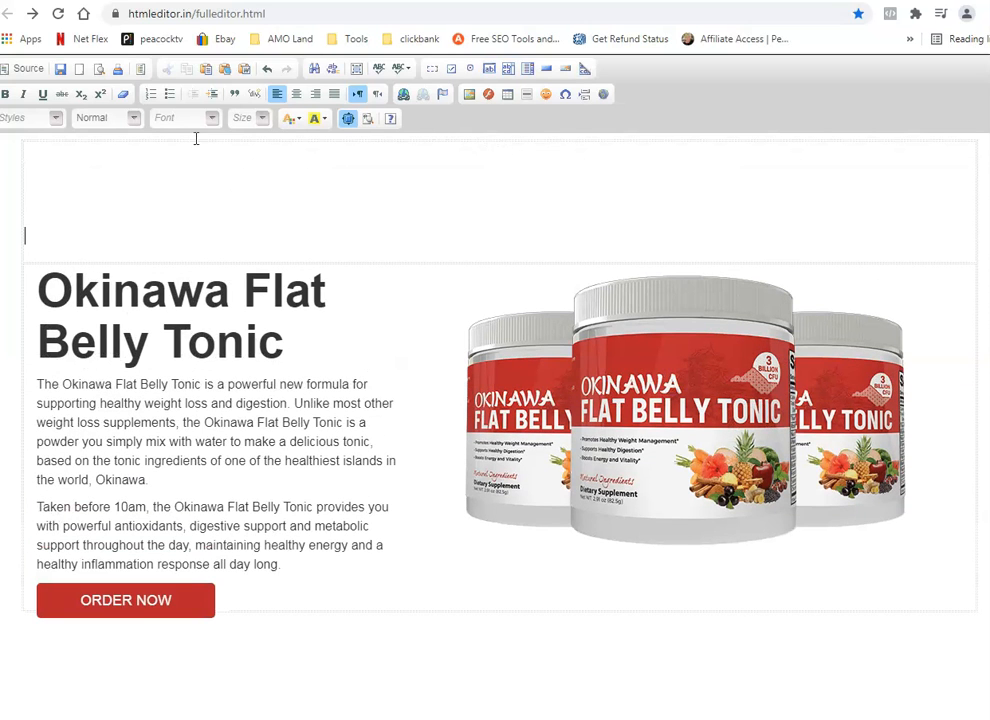
click(99, 69)
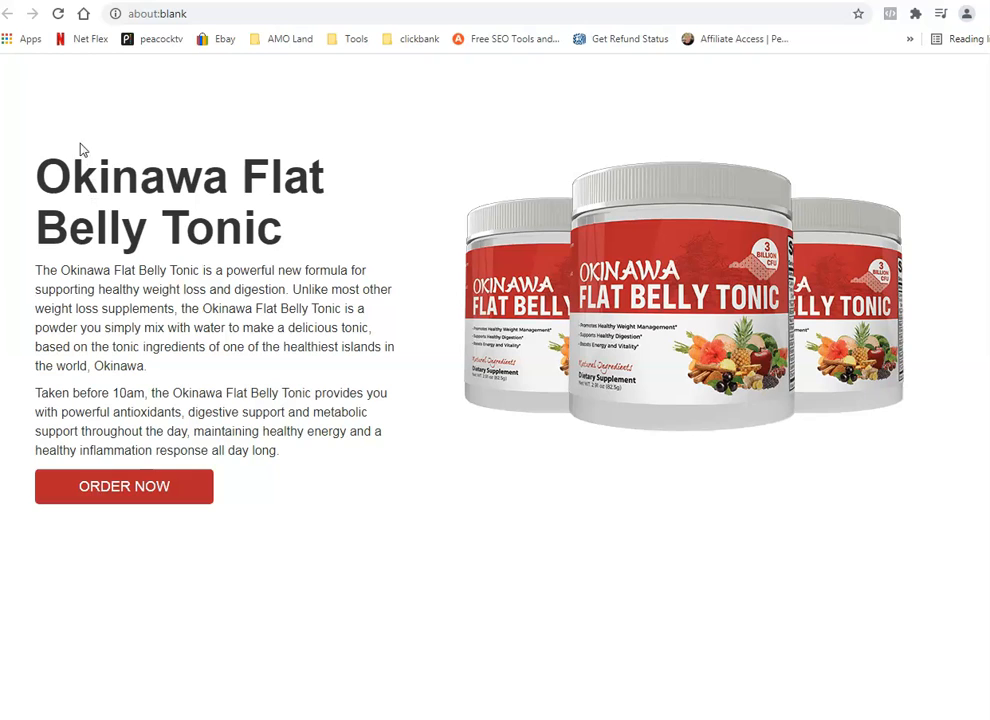
click(110, 1)
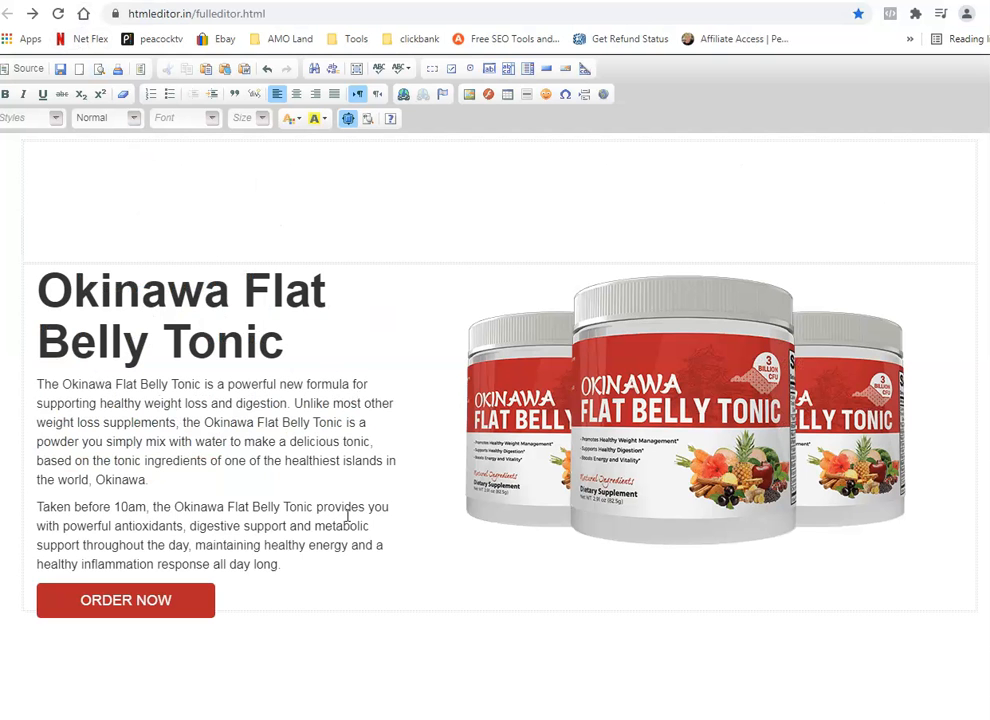
Add the marker text "xxxx" directly before and directly after the ORDER NOW button.
drag(35, 596, 251, 597)
click(251, 597)
text(xxxx)
click(31, 601)
text(xxxx)
Place the marker text "qqqqqqq" beneath the product image by entering it directly after the image.
click(450, 500)
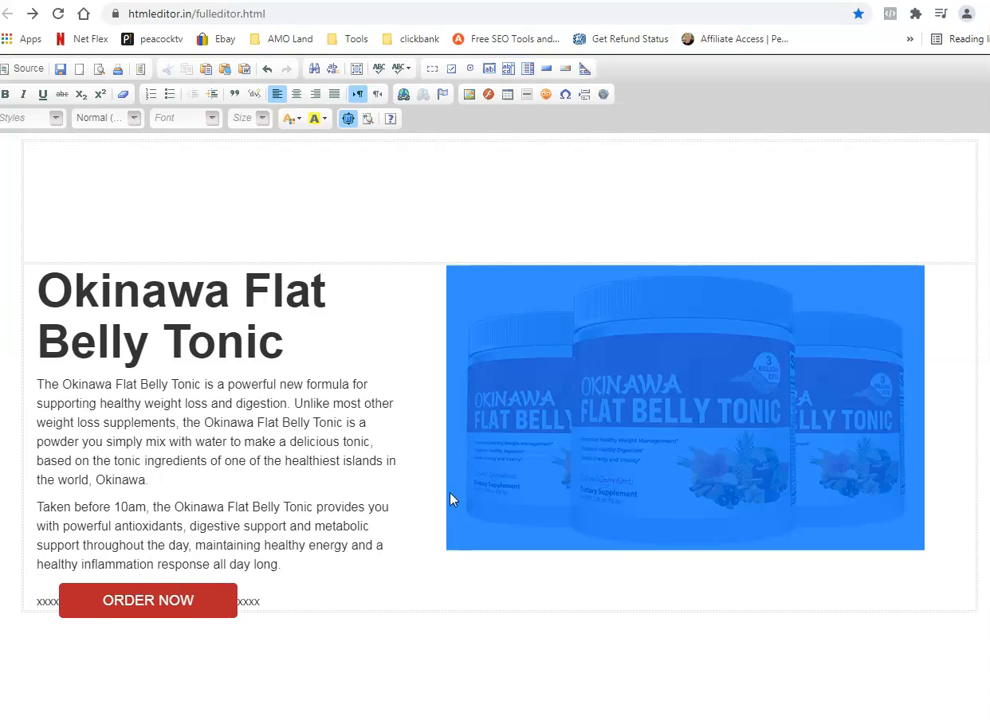
click(441, 504)
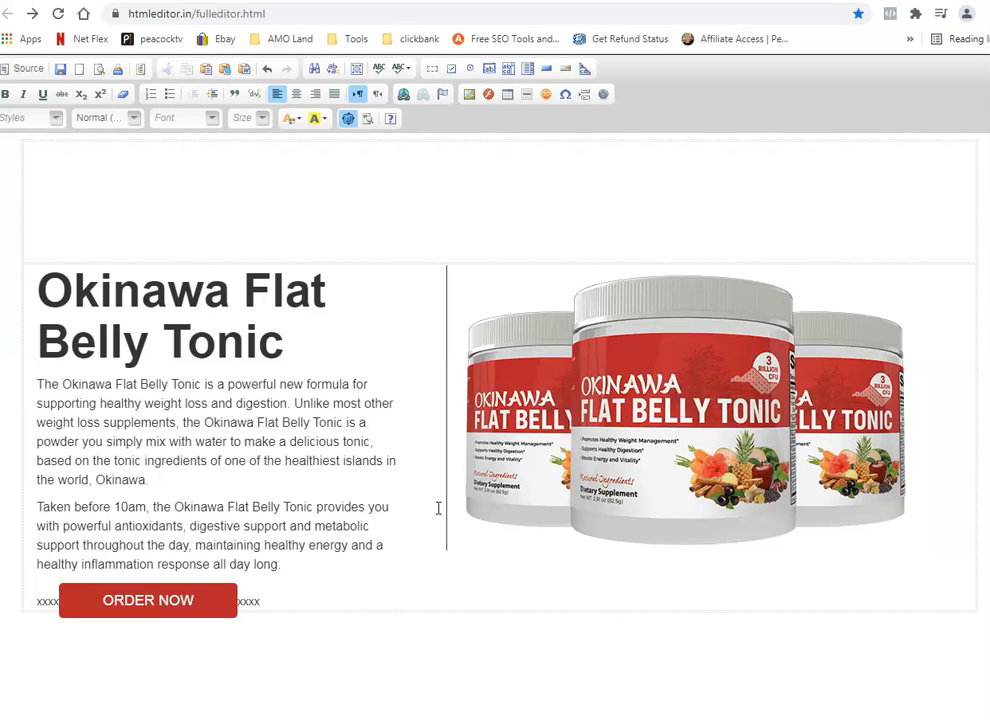
click(947, 504)
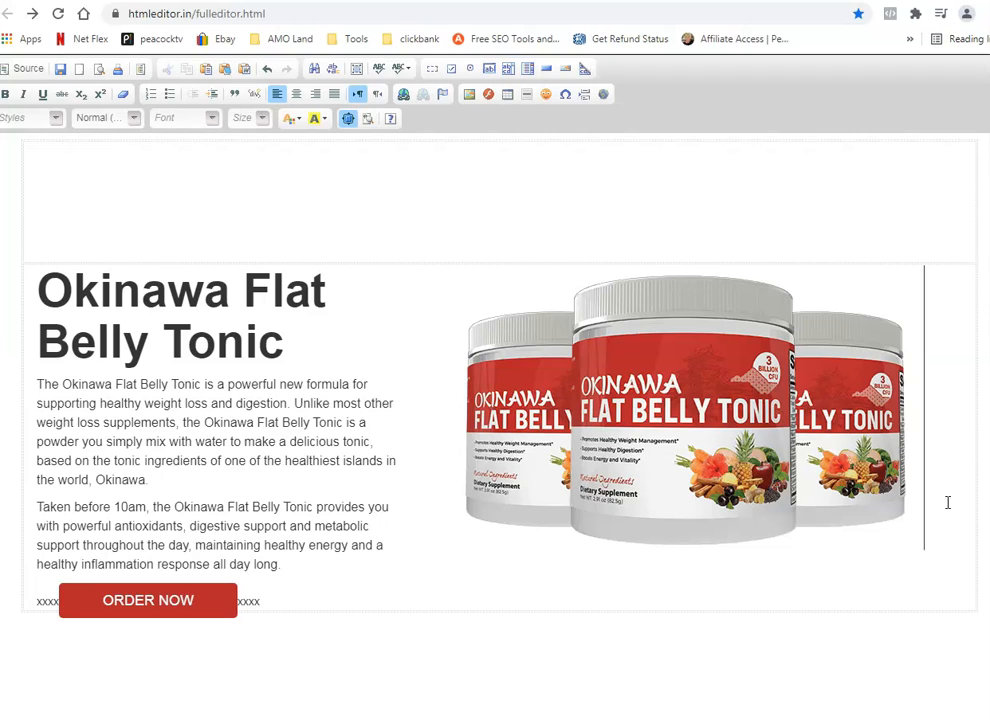
text(qqqqqqq)
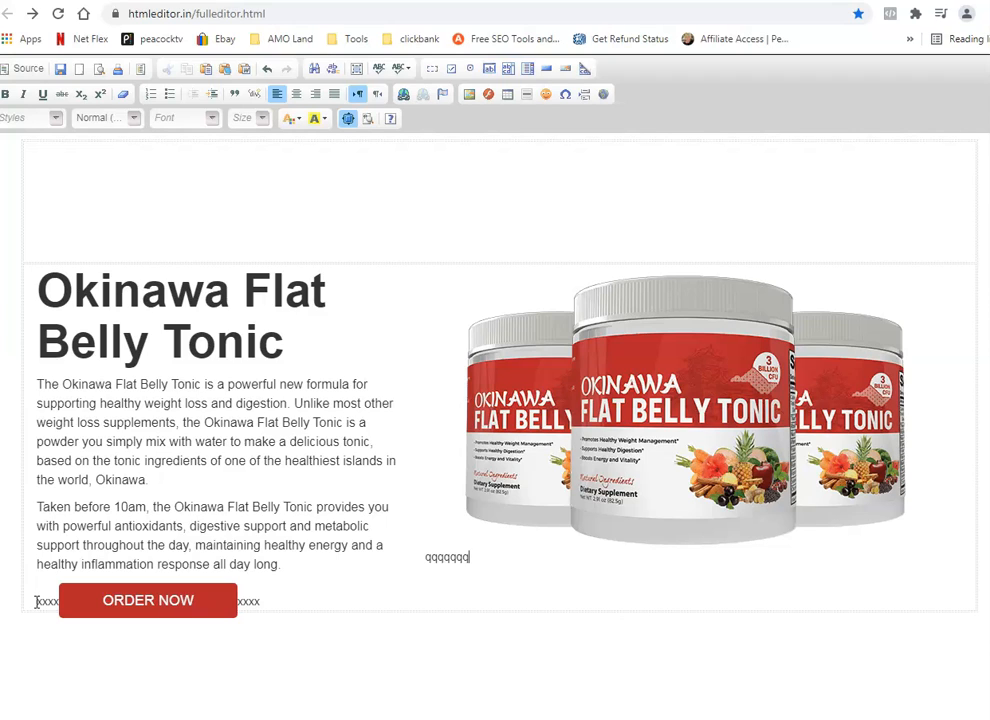
Move the ORDER NOW button and its "xxxx" markers to just after "qqqqqqq", and insert a line break before that line.
drag(36, 601, 284, 606)
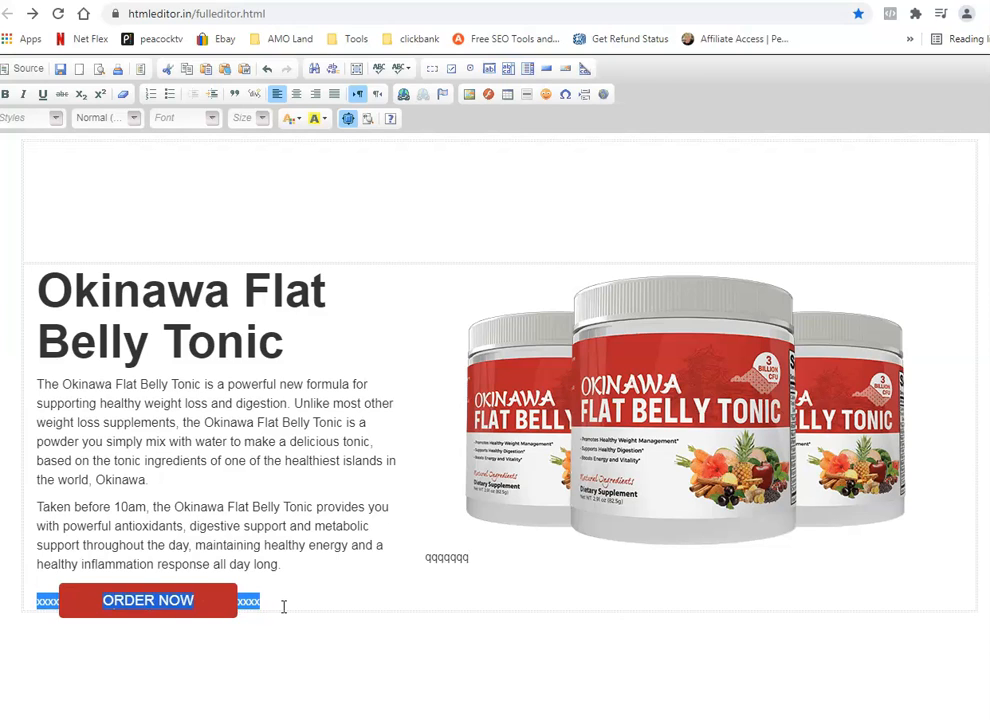
key(Delete)
click(484, 560)
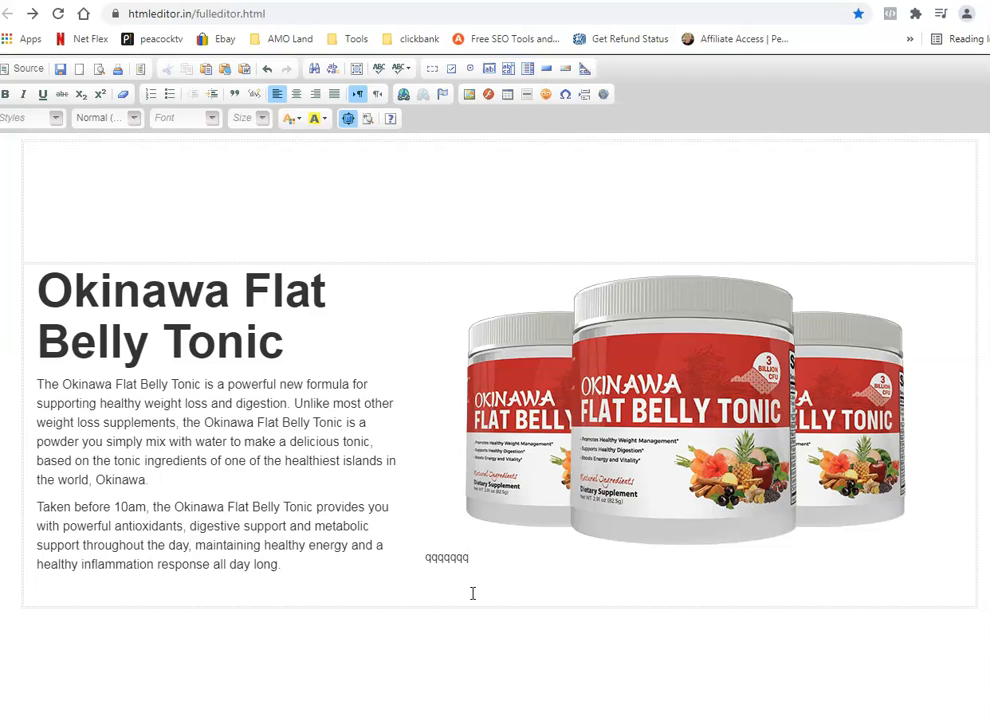
key(ctrl+z)
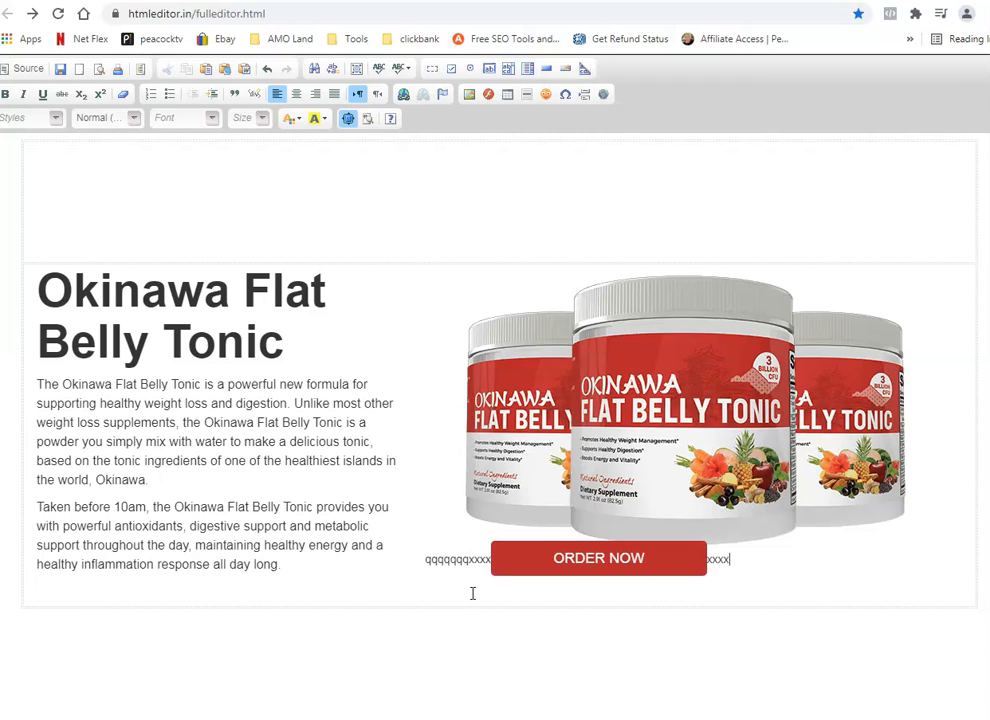
click(427, 560)
key(Return)
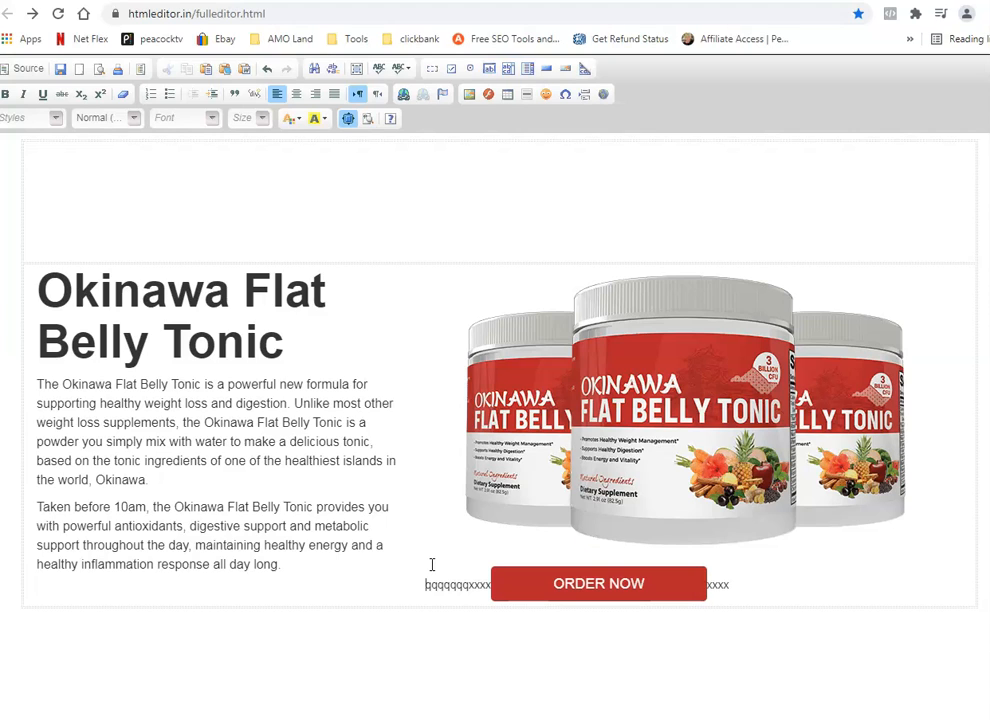
Remove the "qqqqqqq" and "xxxx" marker text from both sides of the ORDER NOW button.
key(Delete)
key(Delete)
key(Delete)
key(Delete)
key(Delete)
key(Delete)
key(Delete)
key(Delete)
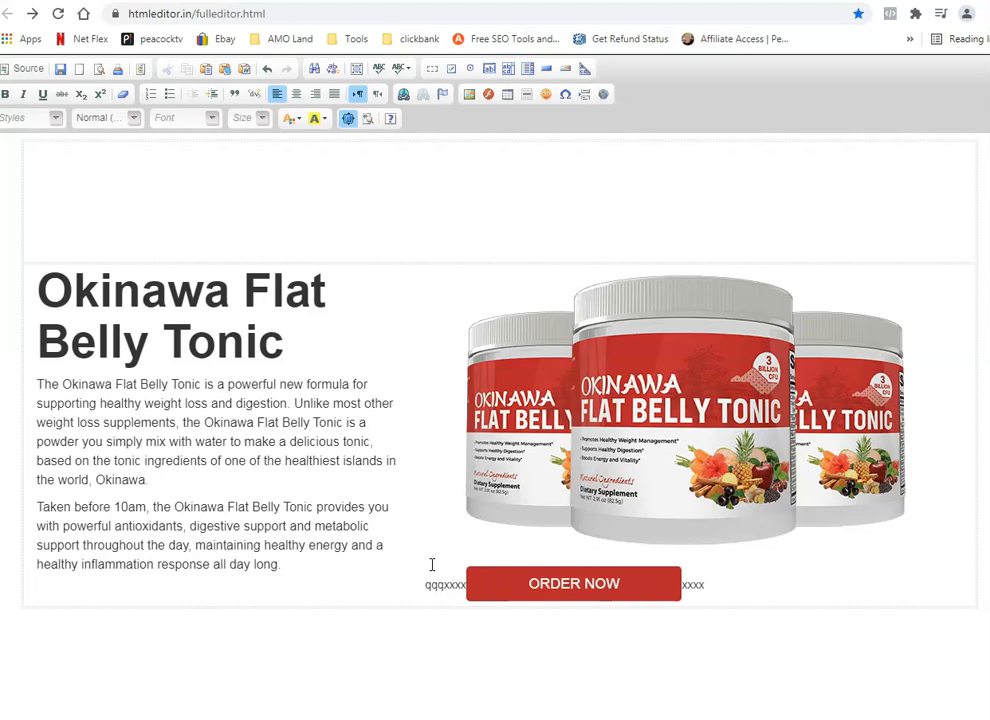
key(Delete)
key(Delete)
key(Delete)
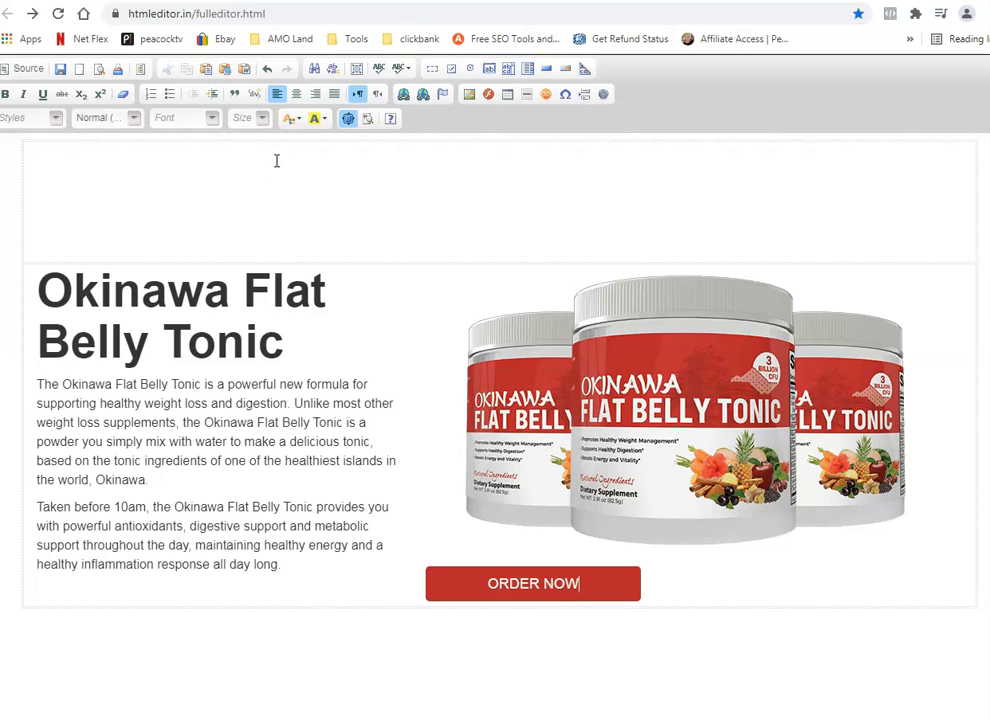
Centre the ORDER NOW button beneath the product image and preview the page.
click(296, 93)
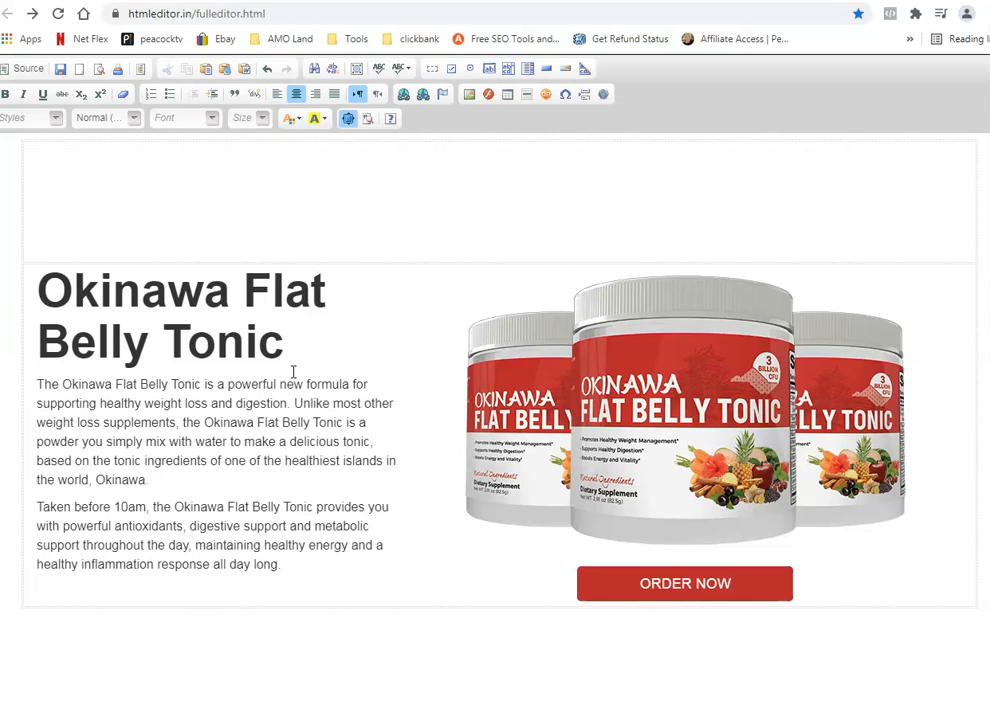
click(99, 68)
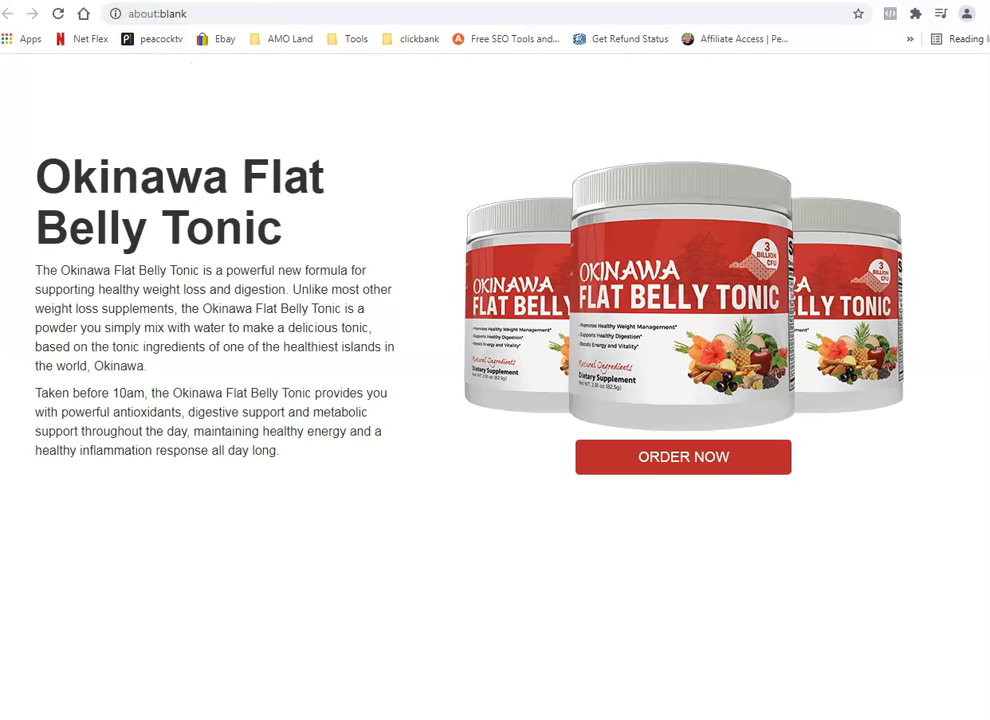
click(114, 2)
Try to replace the whole ORDER NOW text with "More", and undo the replacement.
drag(639, 583, 793, 595)
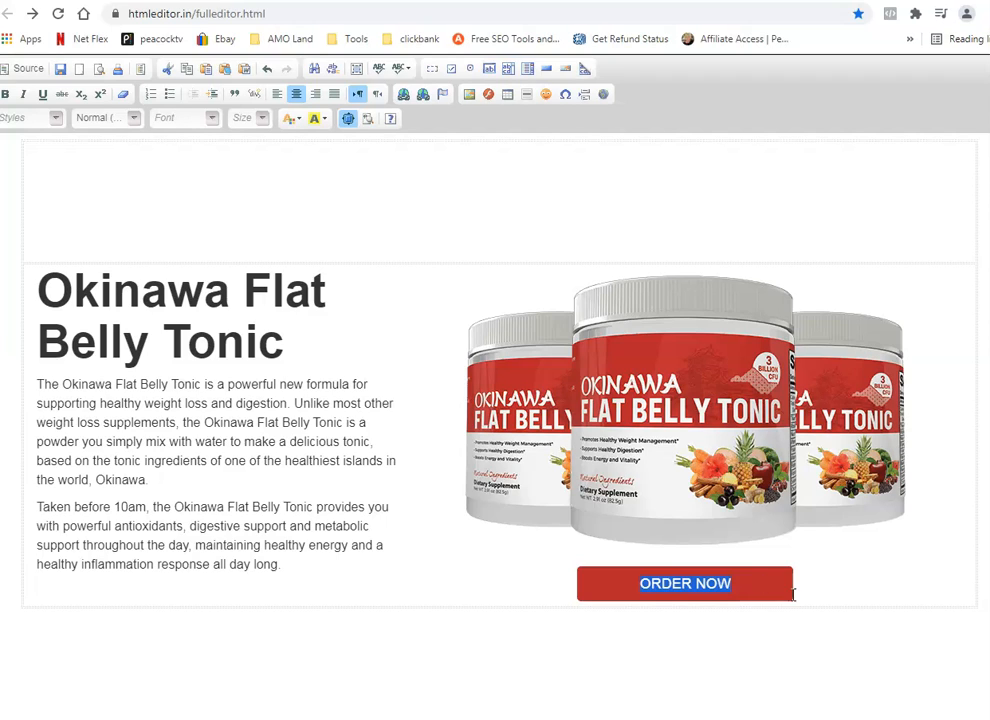
text(More)
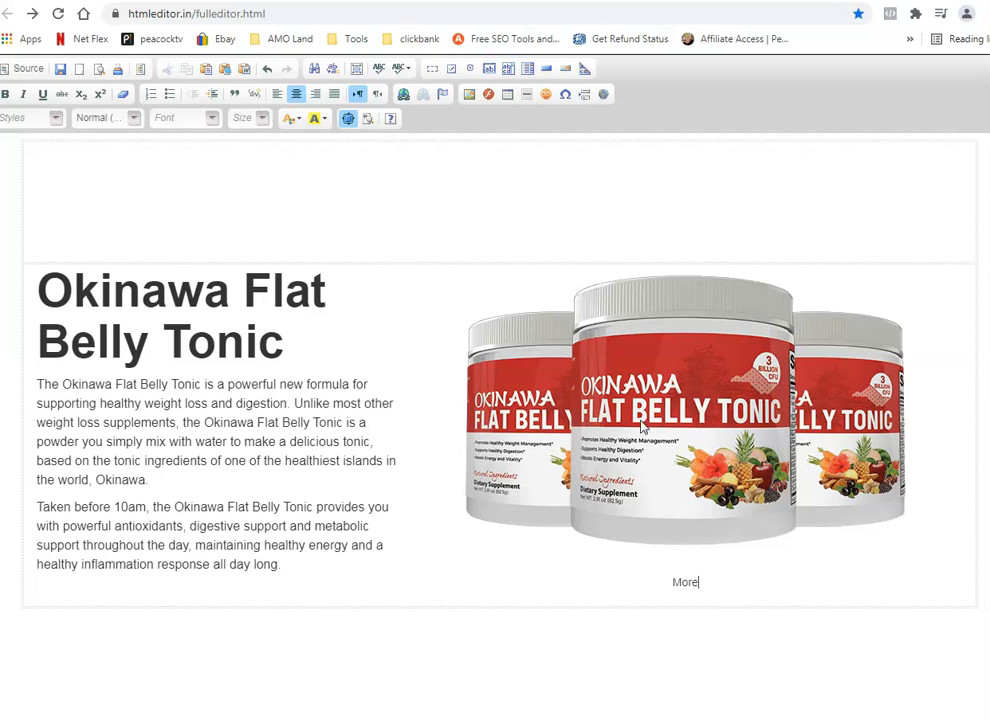
click(272, 73)
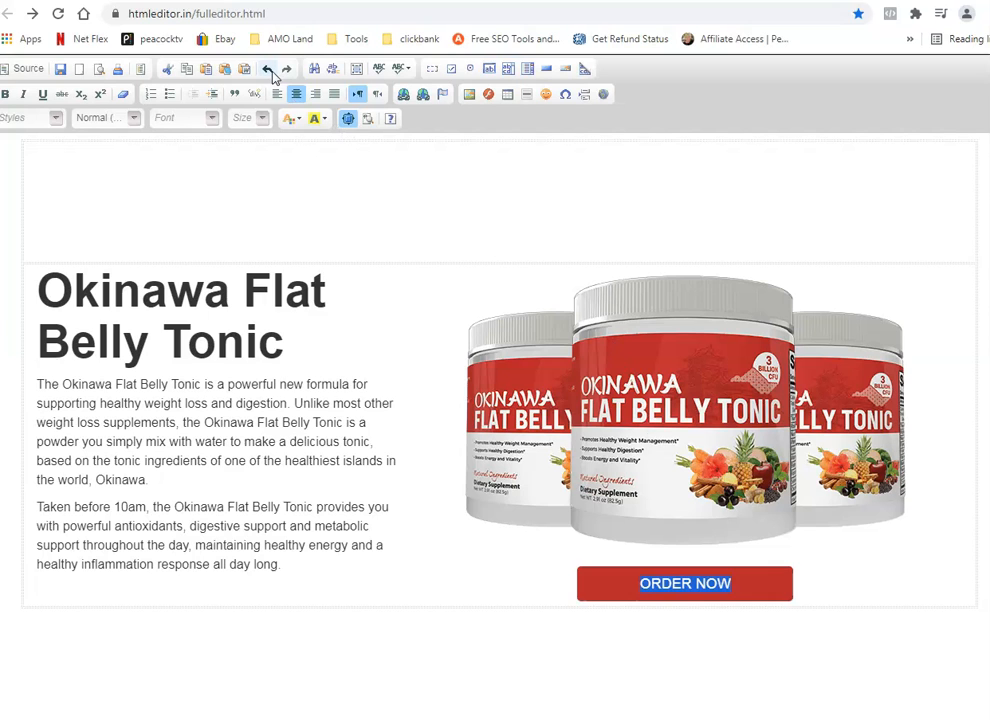
Review the ORDER NOW button's link info, target and advanced settings, and close them without changes.
double_click(676, 581)
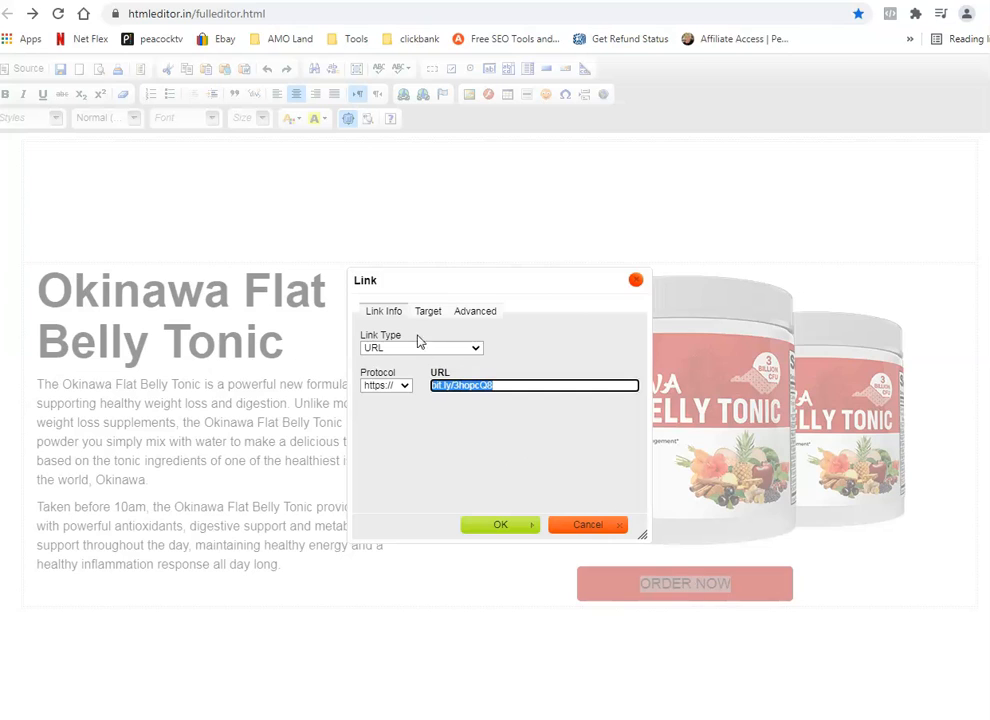
click(478, 314)
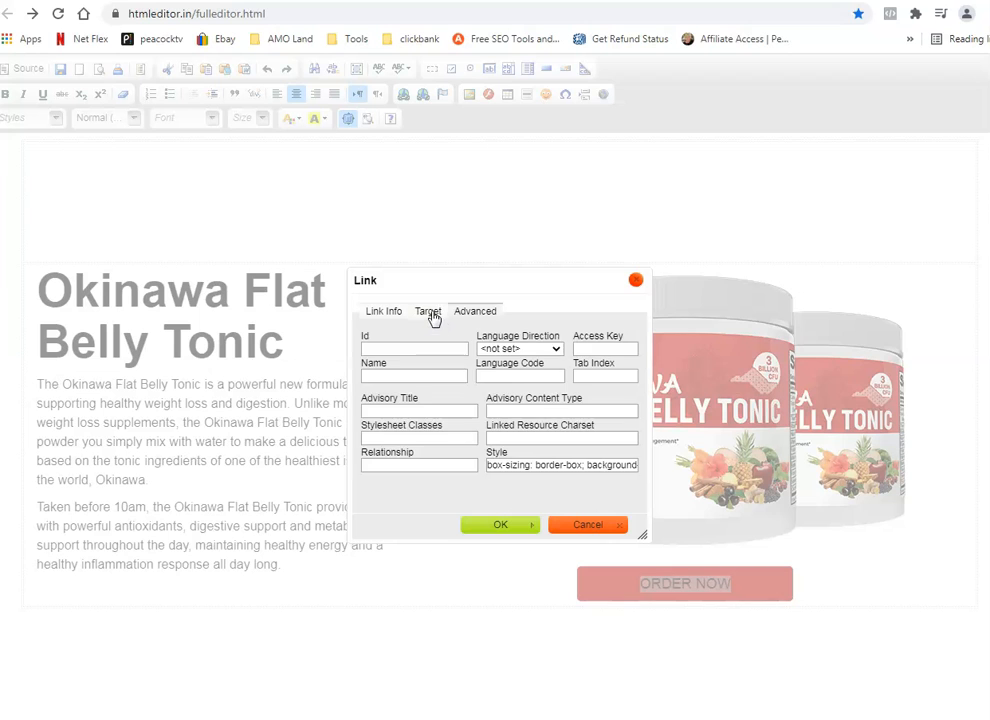
click(431, 314)
click(388, 316)
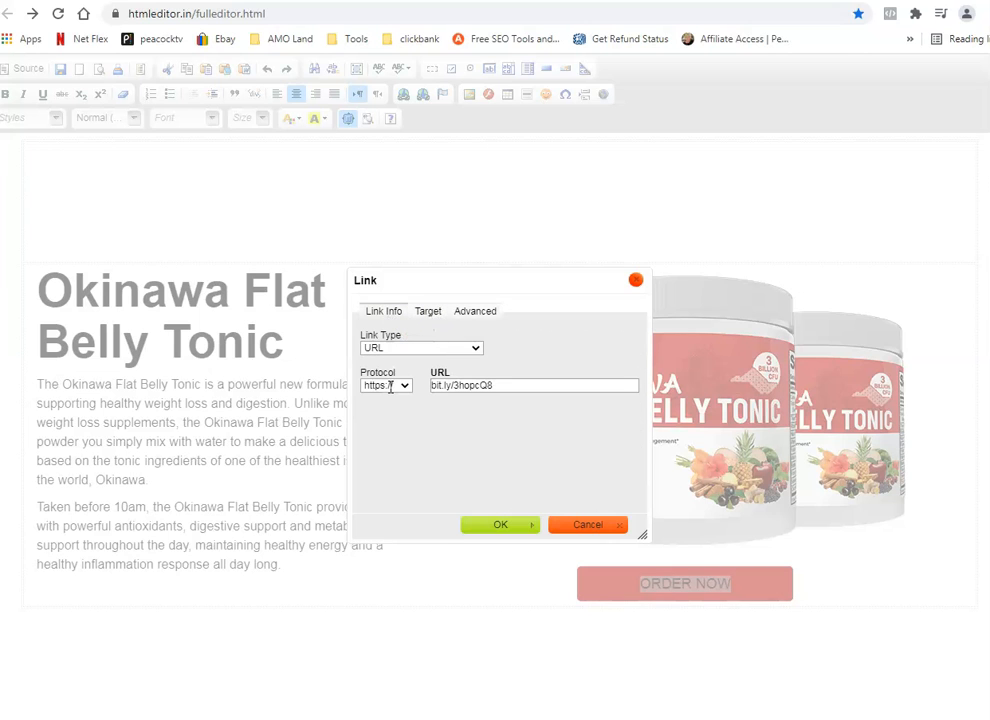
click(568, 524)
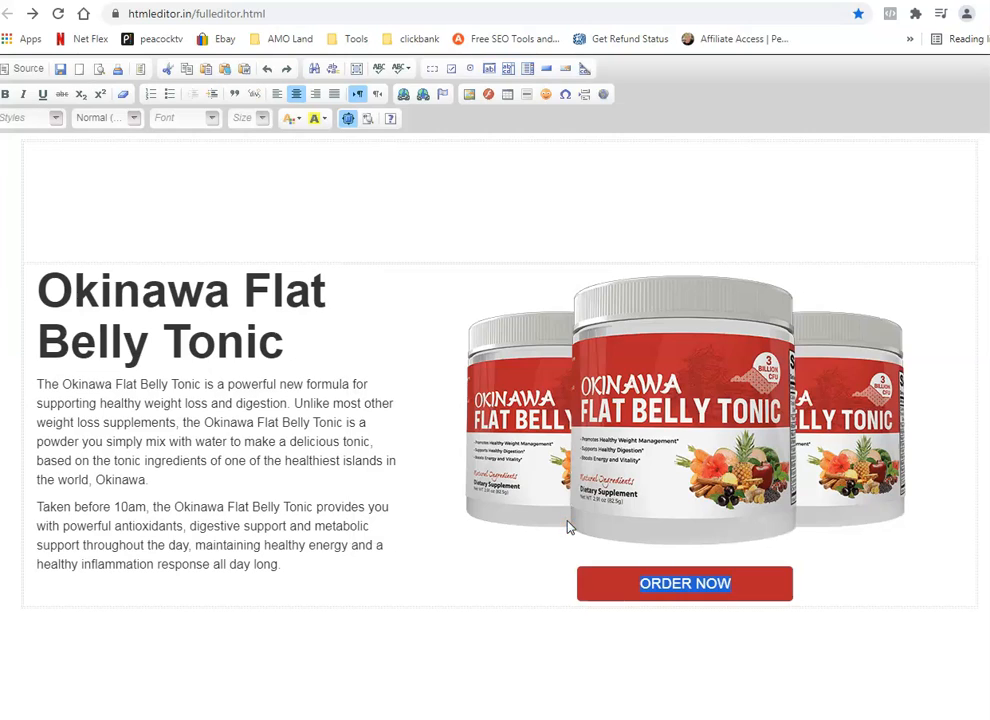
Change the button label to "MORE" by inserting the new word inside the existing label and removing the old letters.
click(642, 584)
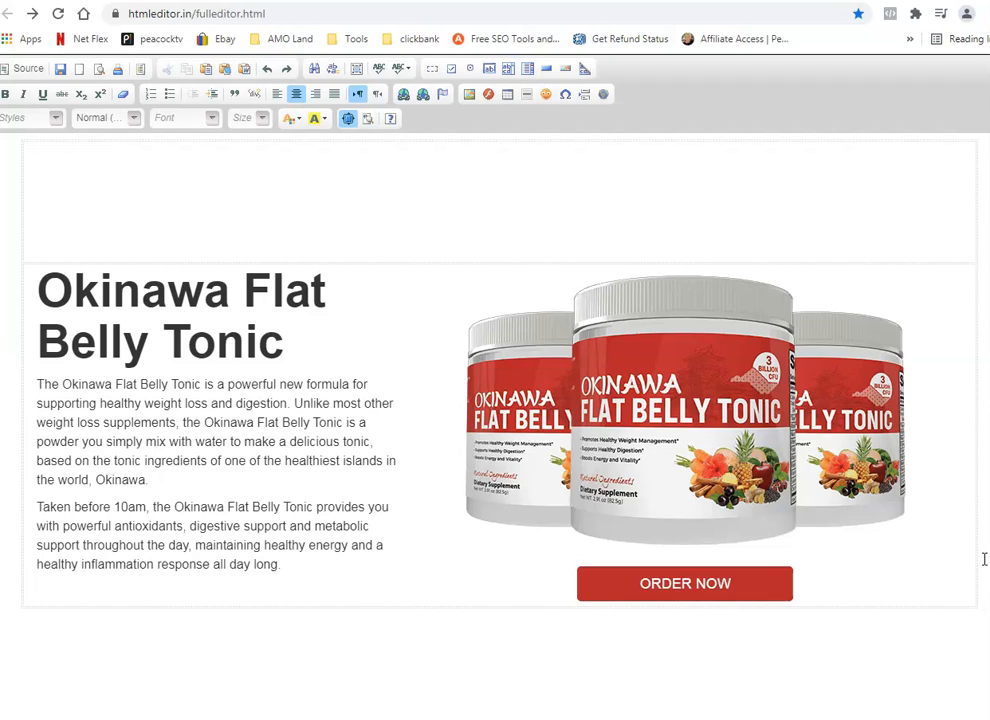
text(MO)
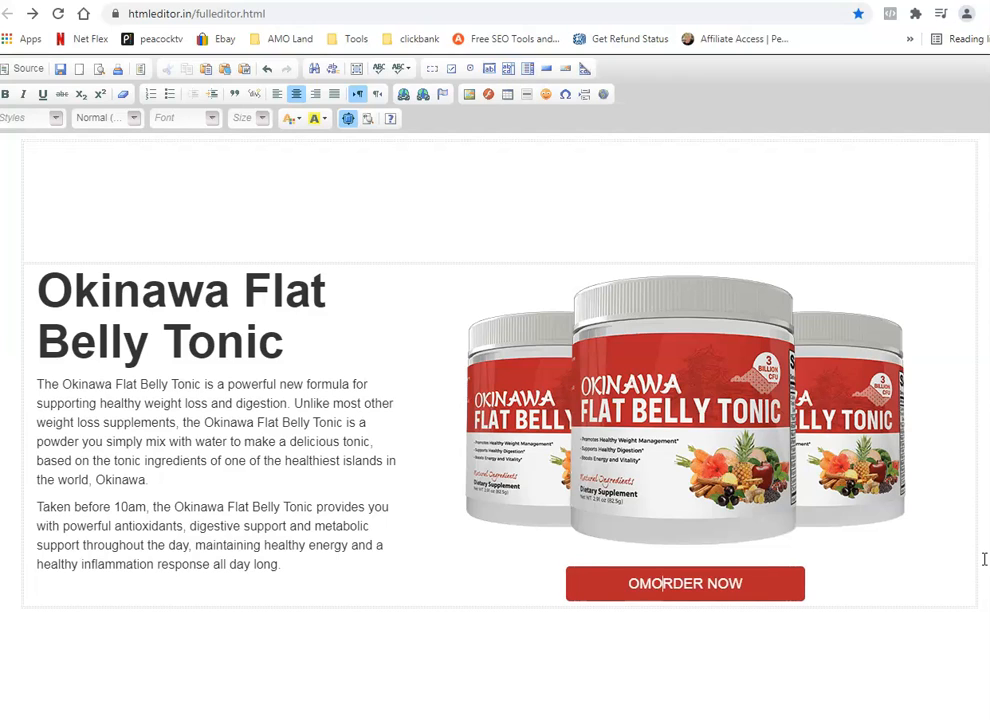
text(RE)
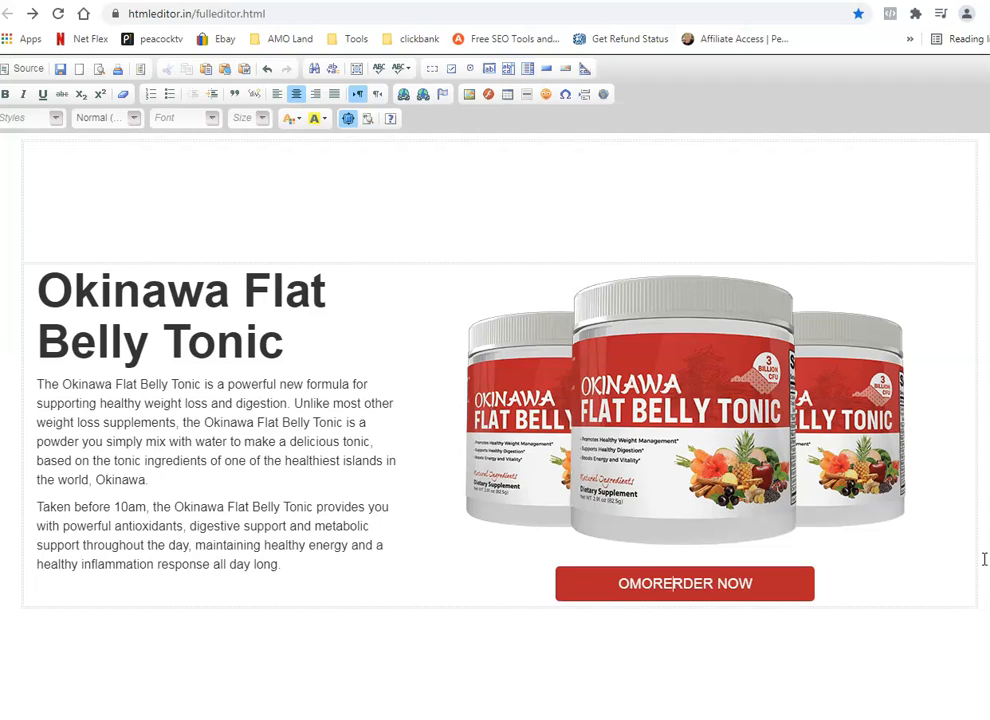
key(Delete)
key(Delete)
key(Delete)
key(Delete)
key(Delete)
key(Delete)
key(Delete)
key(Delete)
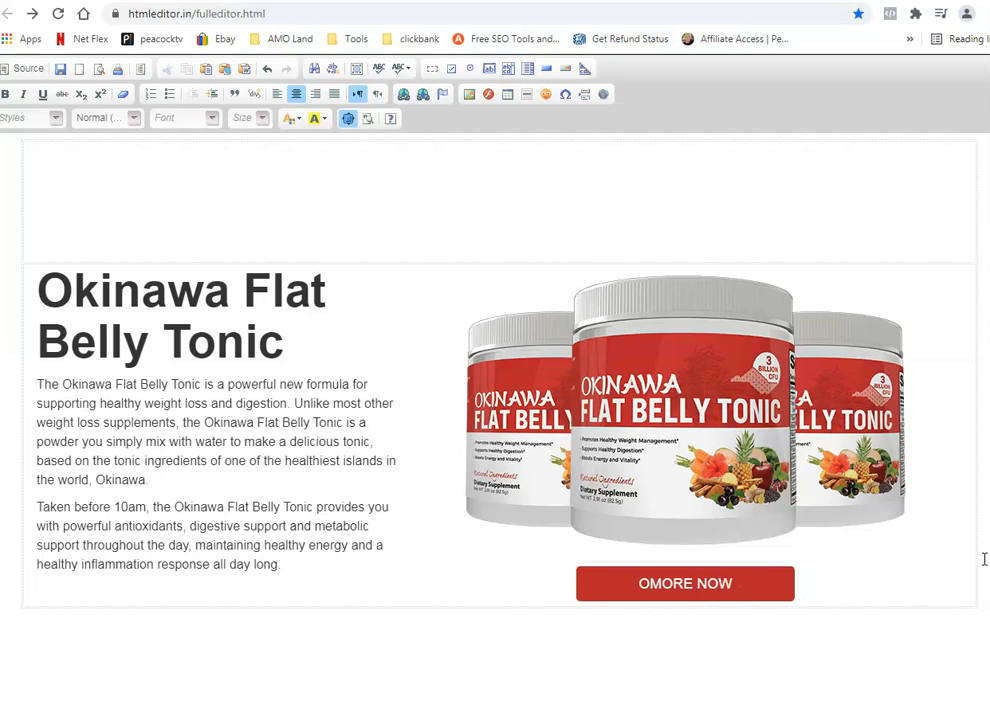
key(Left)
key(Left)
key(Left)
key(Left)
key(BackSpace)
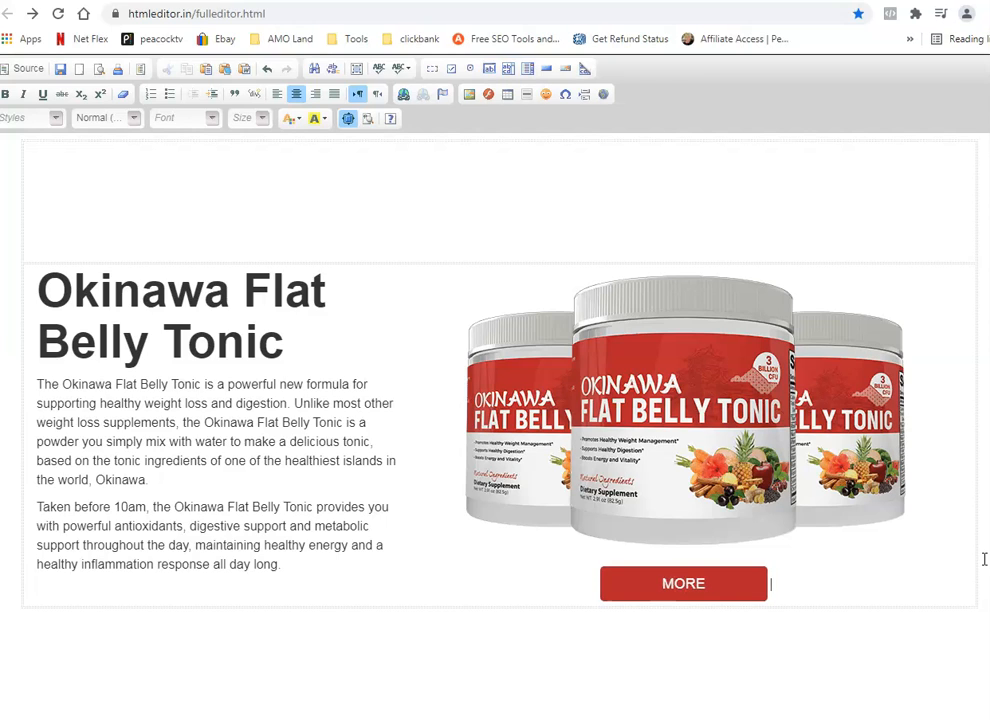
key(BackSpace)
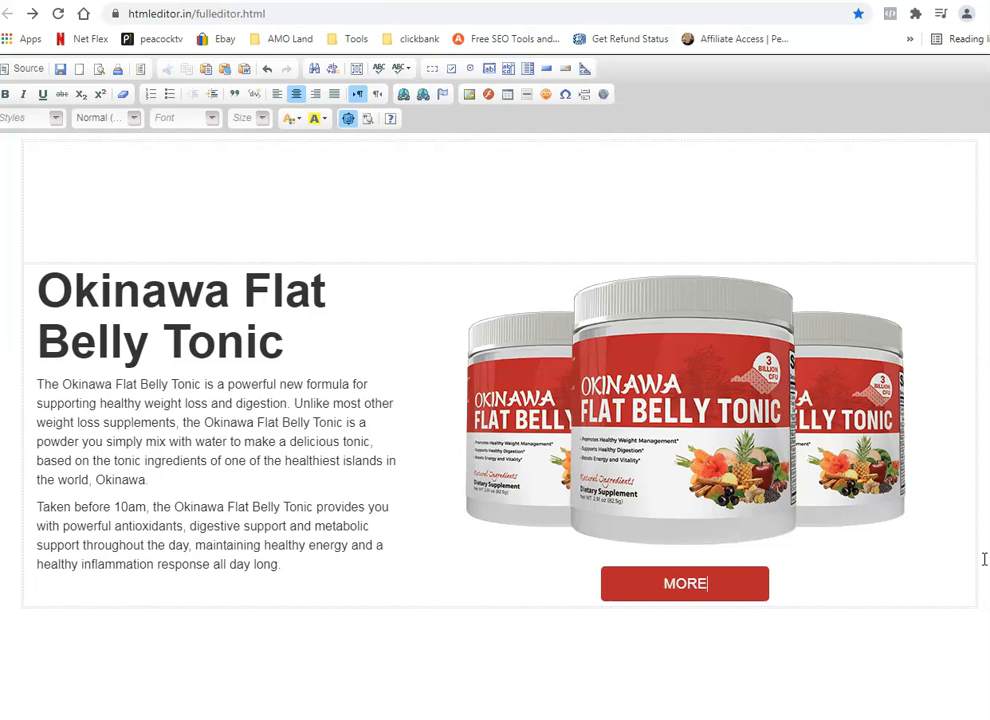
Try to add "info" after the MORE label, and remove the added text.
text(in)
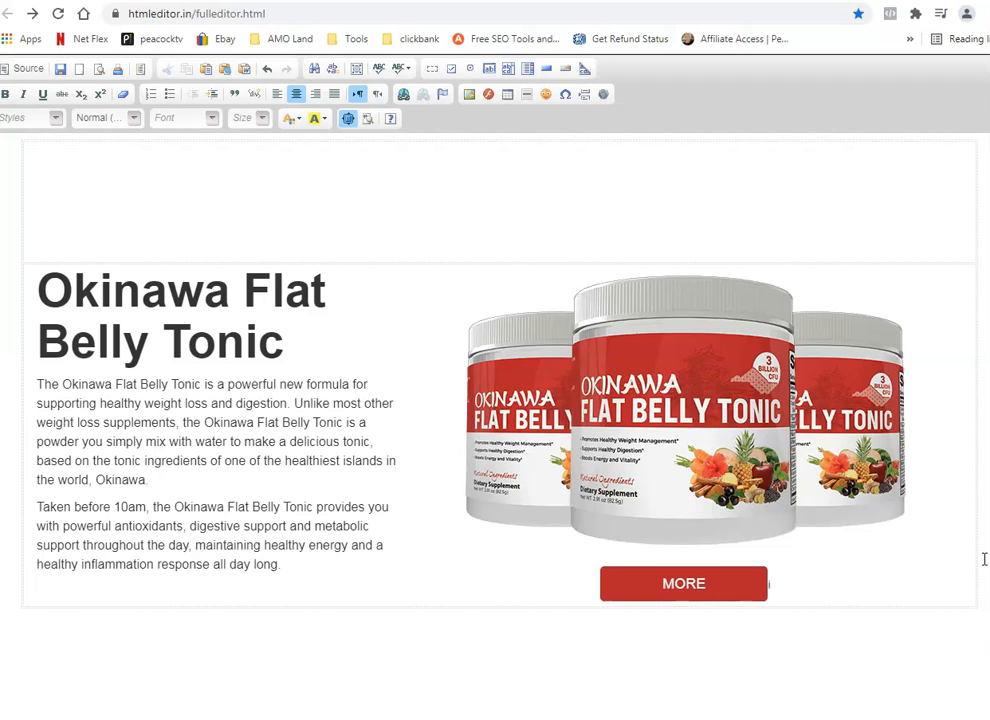
text(fo)
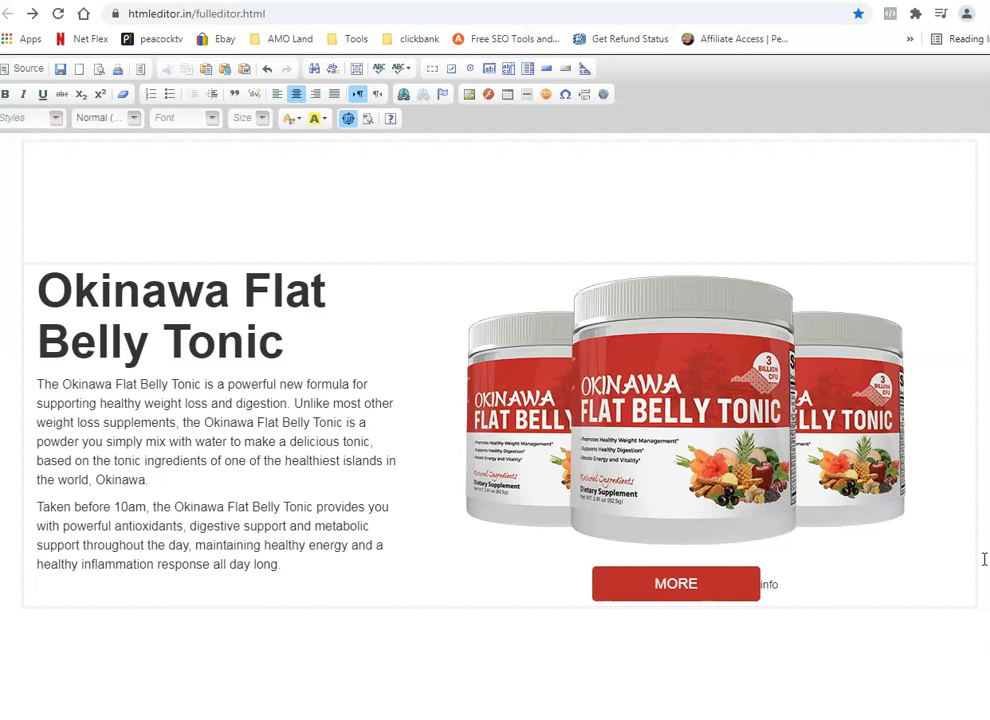
key(BackSpace)
key(BackSpace)
key(BackSpace)
key(BackSpace)
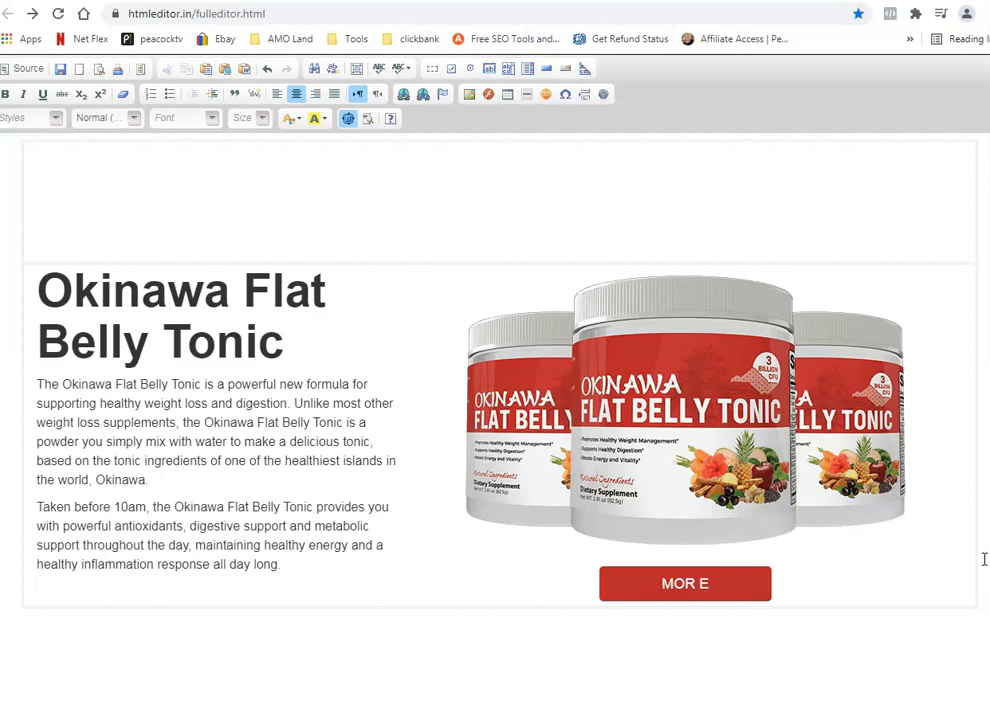
Extend the button label to "MORE INFO CLICK HERE" by adding the text inside the label and removing the surplus "E".
key(BackSpace)
text(E)
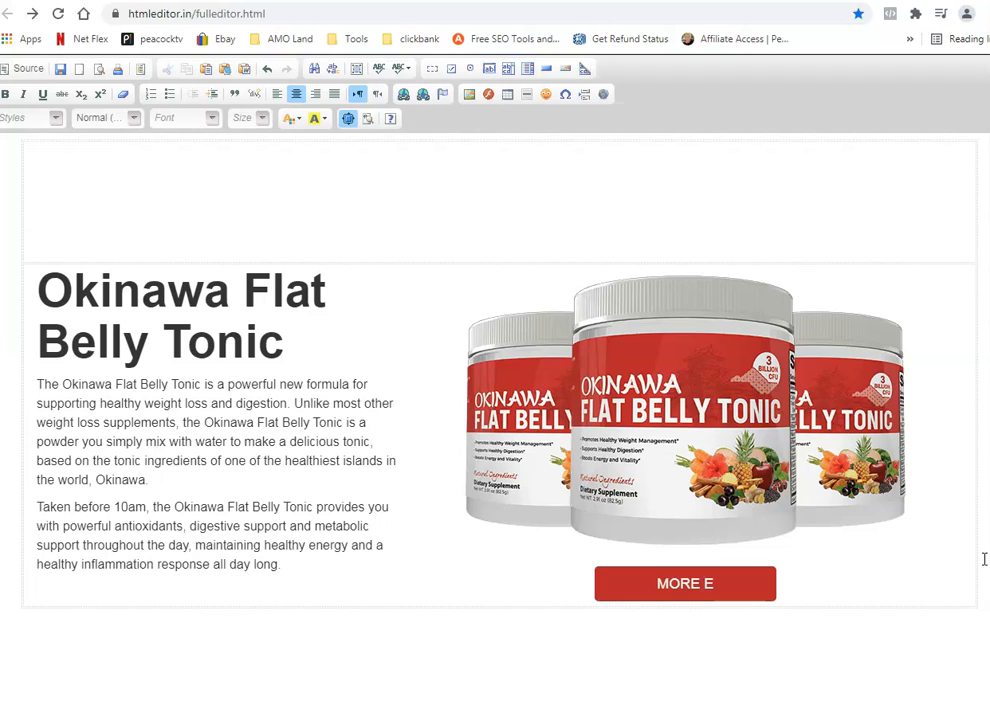
text( IN)
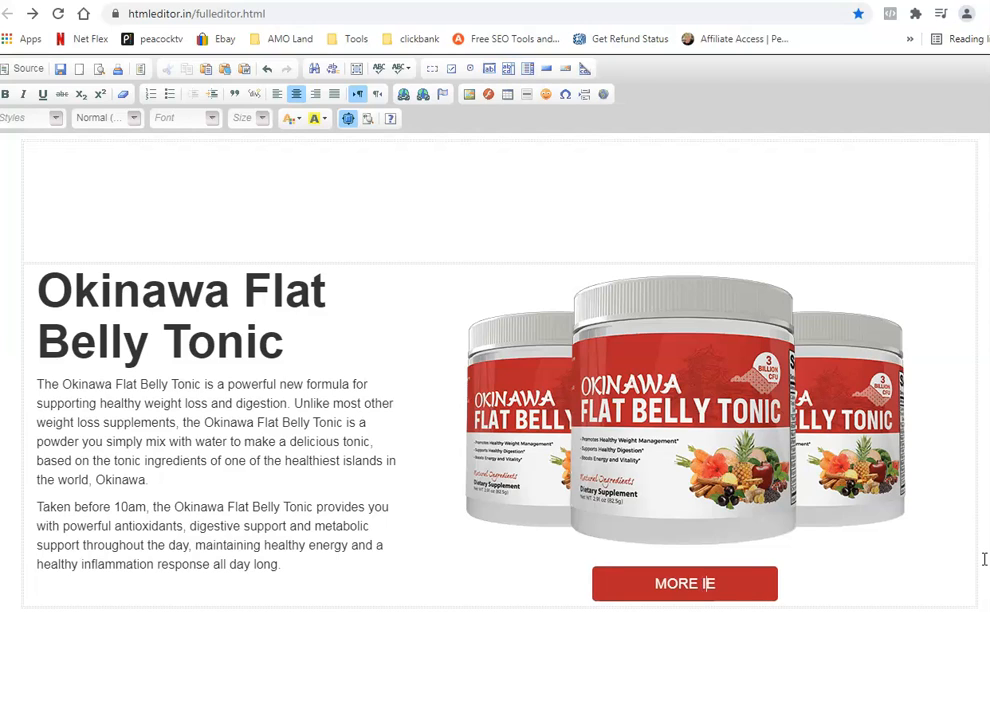
text(FO)
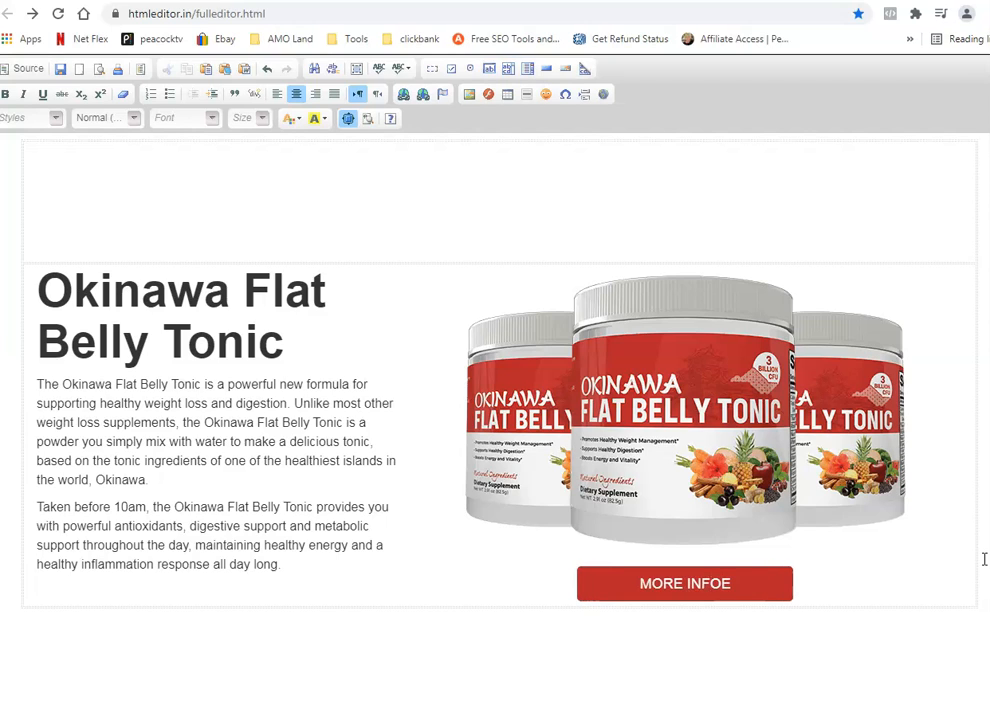
text( CLICK)
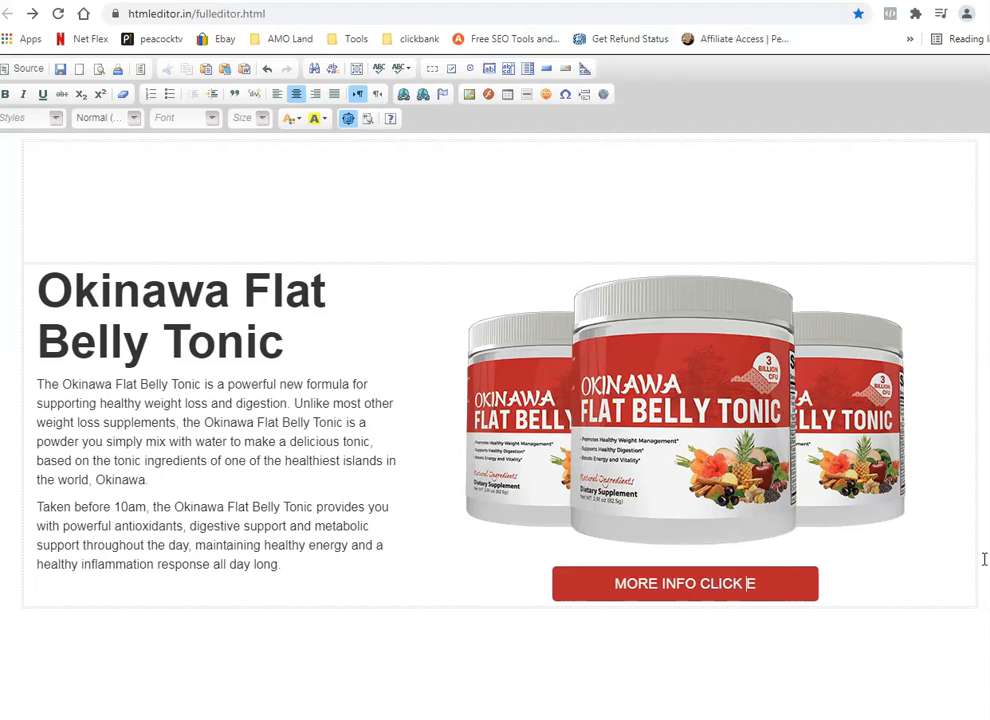
text( HEREE)
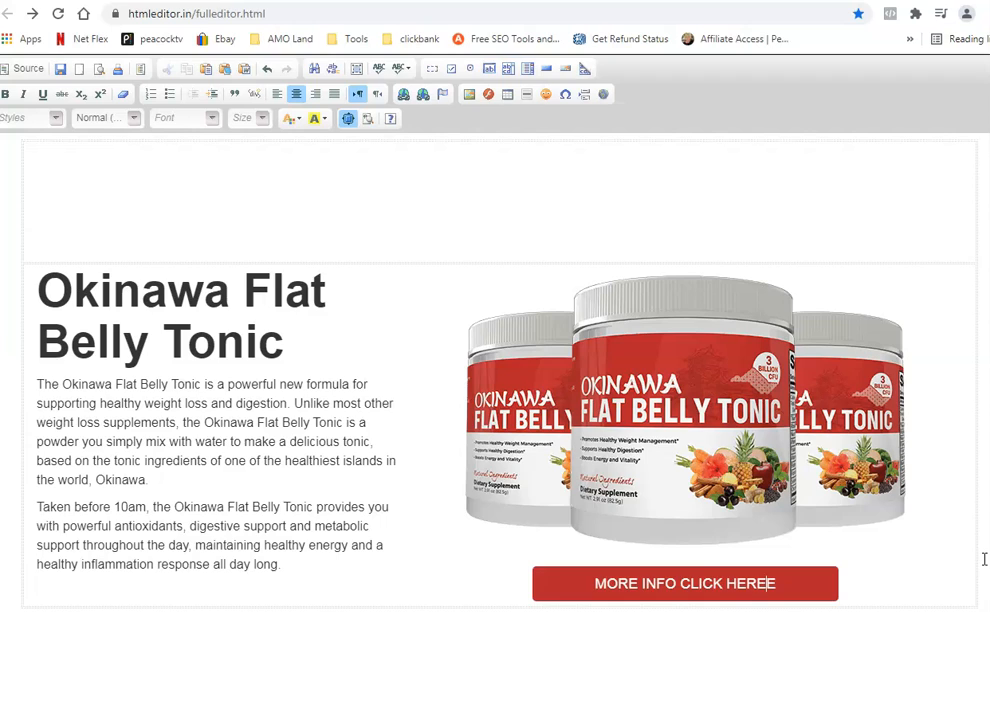
key(Delete)
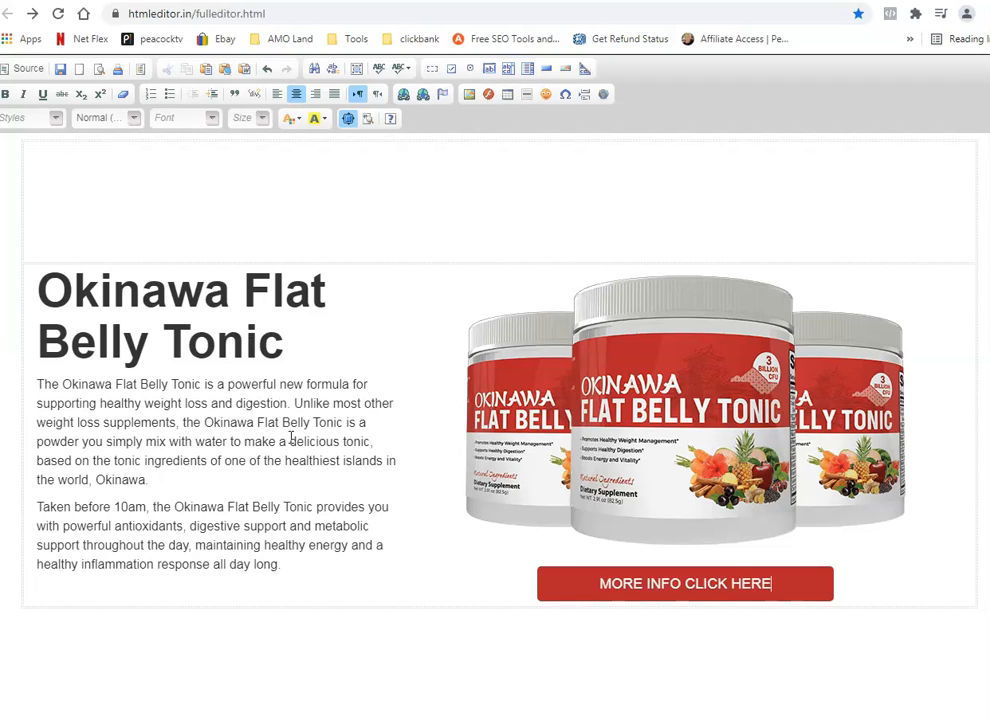
Try to remove the line break above the MORE INFO CLICK HERE button, and undo the removal.
click(576, 586)
key(BackSpace)
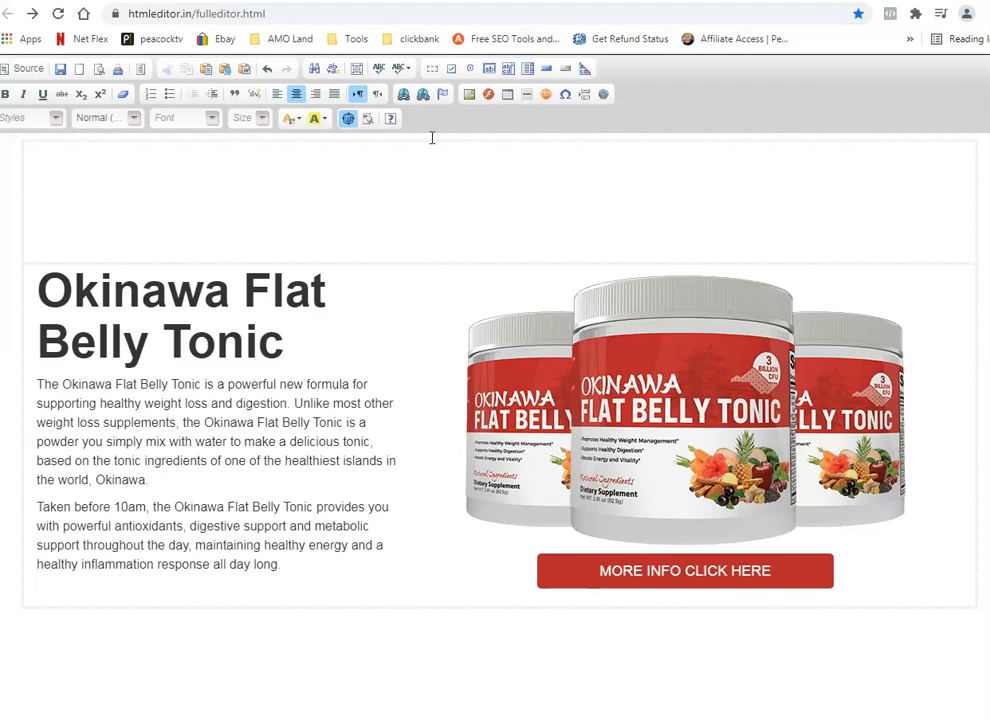
click(268, 70)
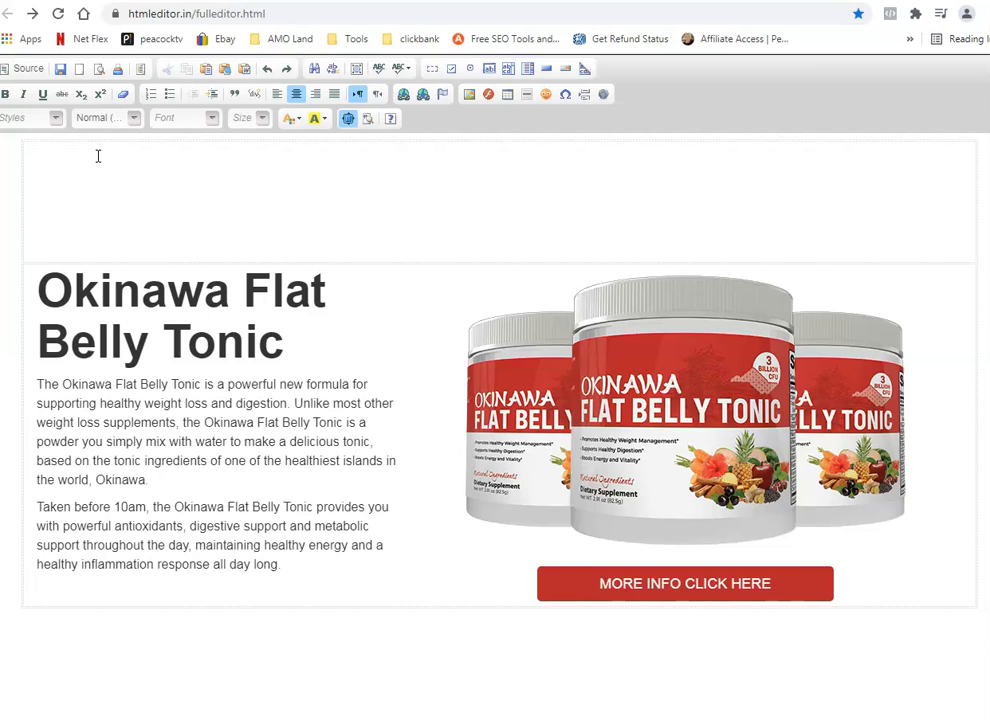
Preview the page, follow the MORE INFO CLICK HERE link, and check the affiliate ID in the opened page's address.
click(98, 69)
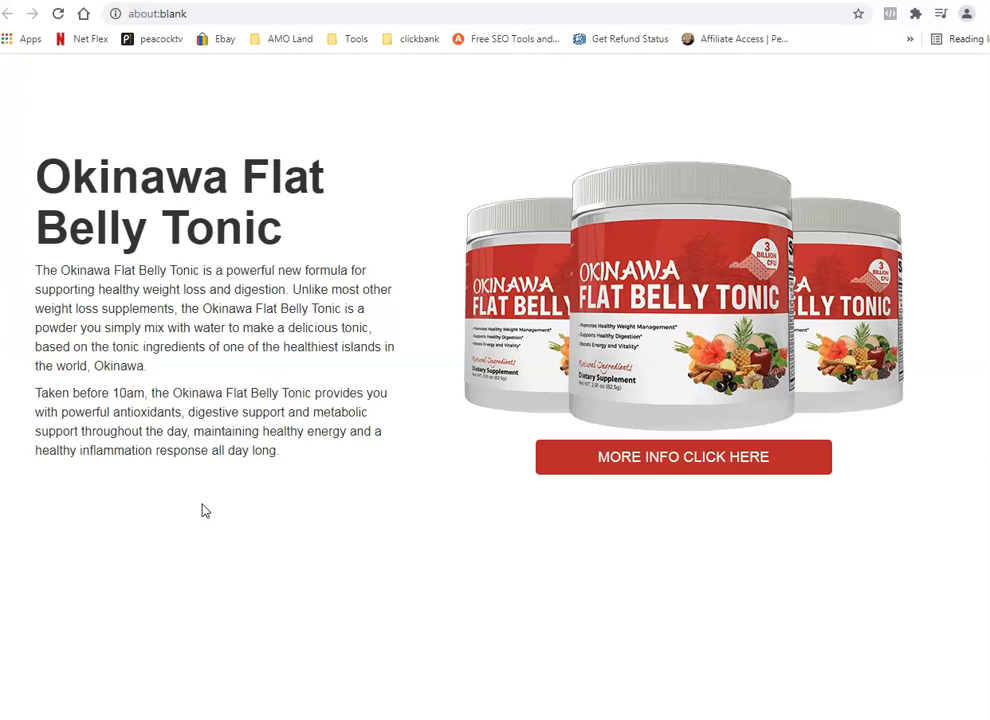
click(686, 463)
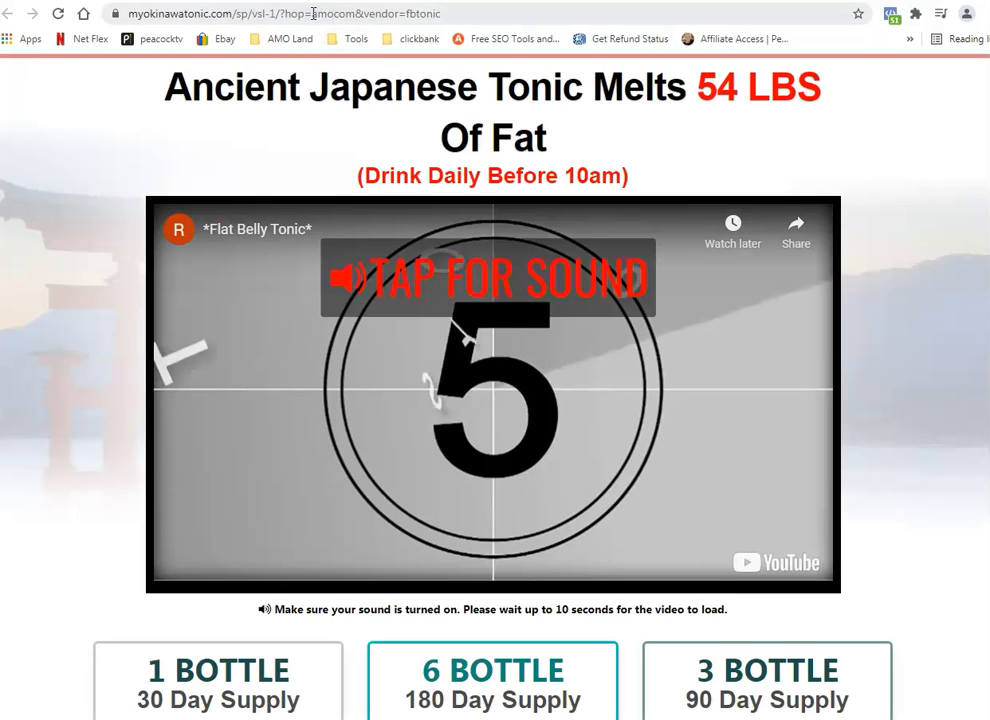
double_click(313, 14)
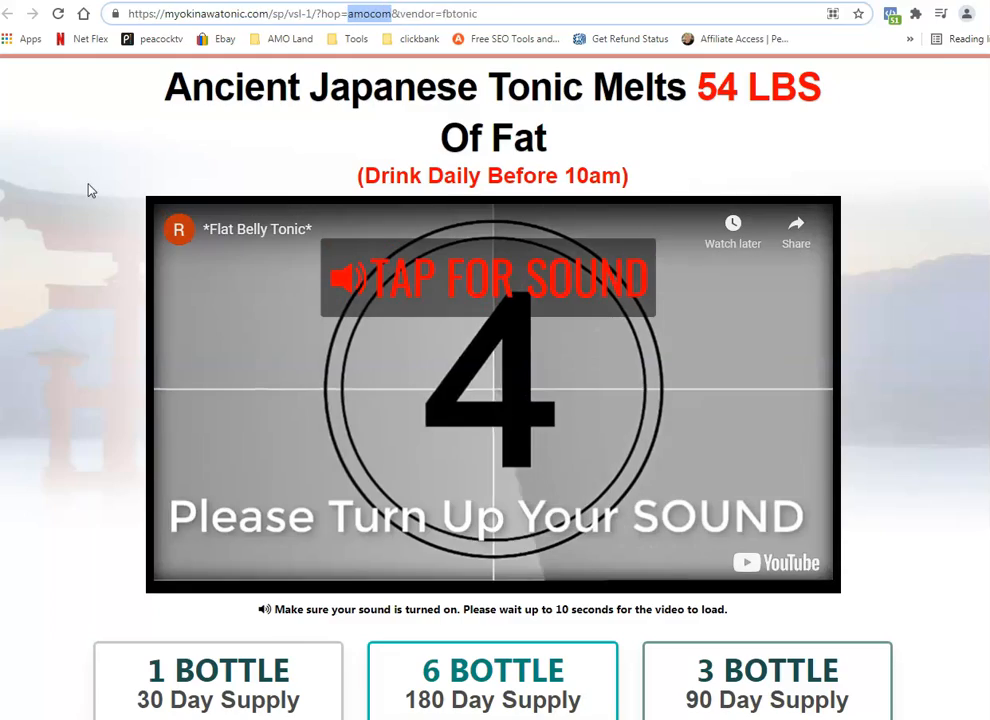
click(87, 191)
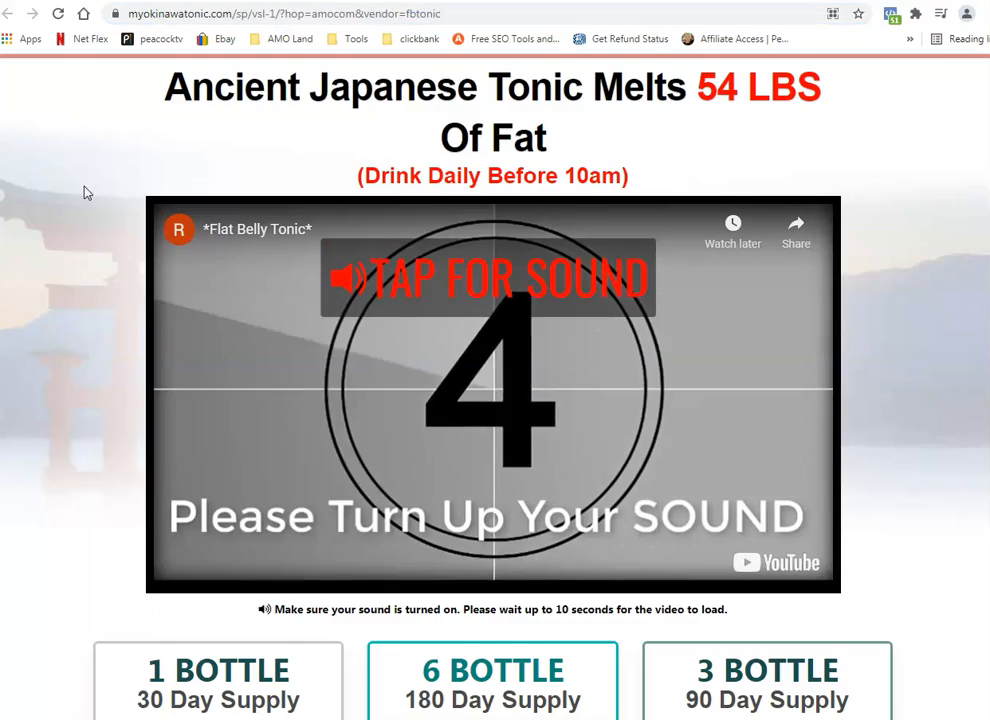
Skim the linked sales page's content, and return to the HTML editor with the cursor below the table.
scroll(86, 193, down, 8)
scroll(85, 196, down, 3)
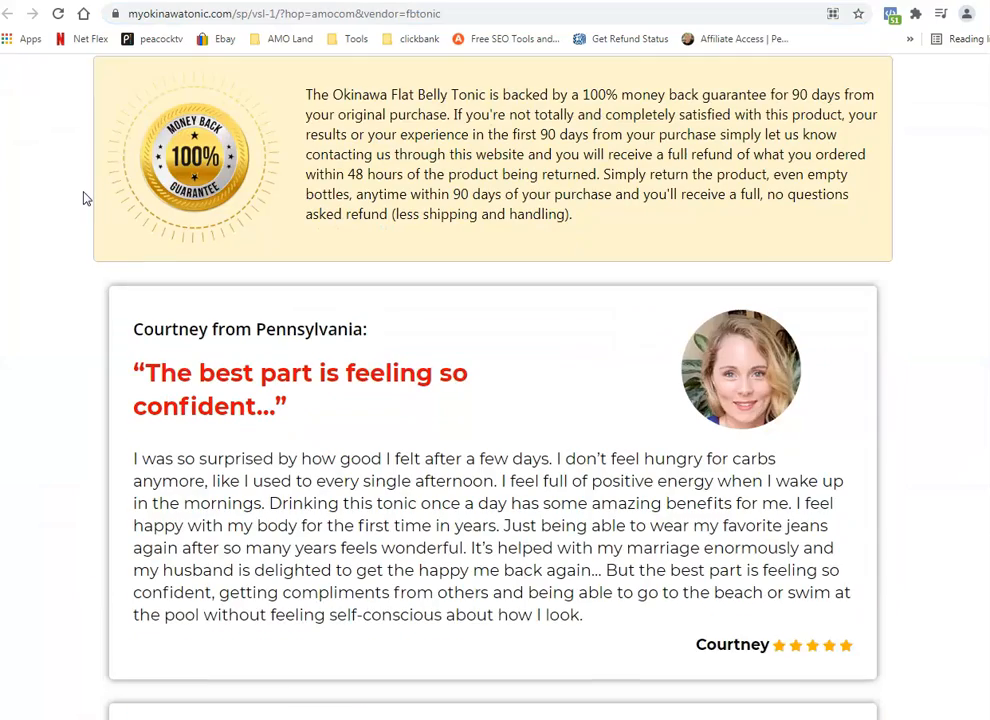
scroll(87, 196, up, 5)
scroll(88, 195, up, 6)
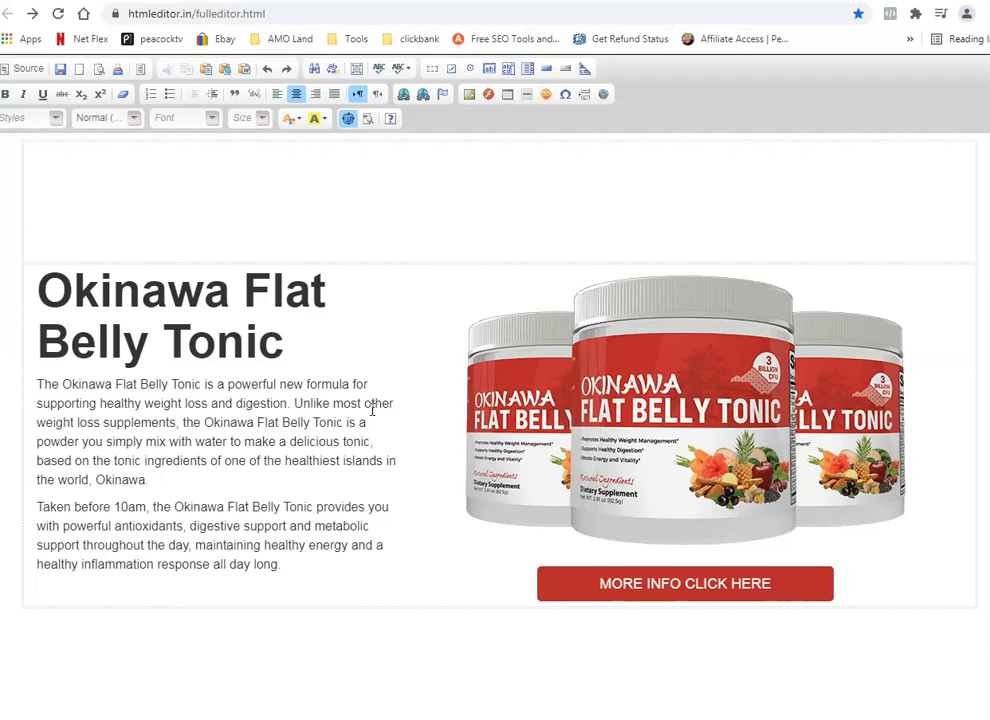
click(520, 673)
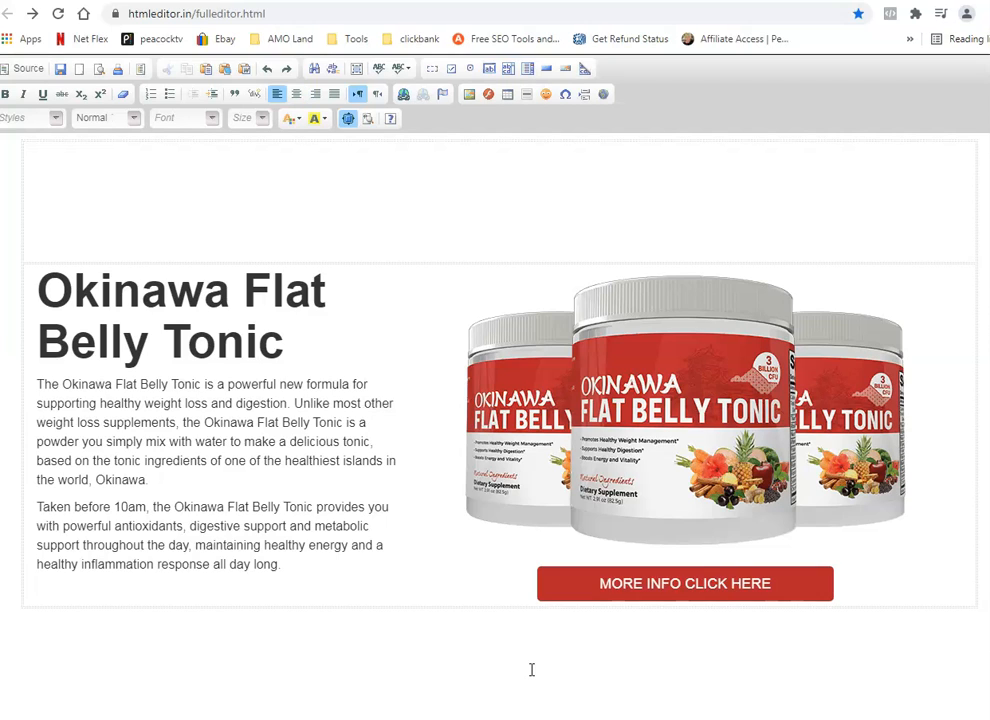
Add a centred blank line below the table.
key(Return)
click(297, 98)
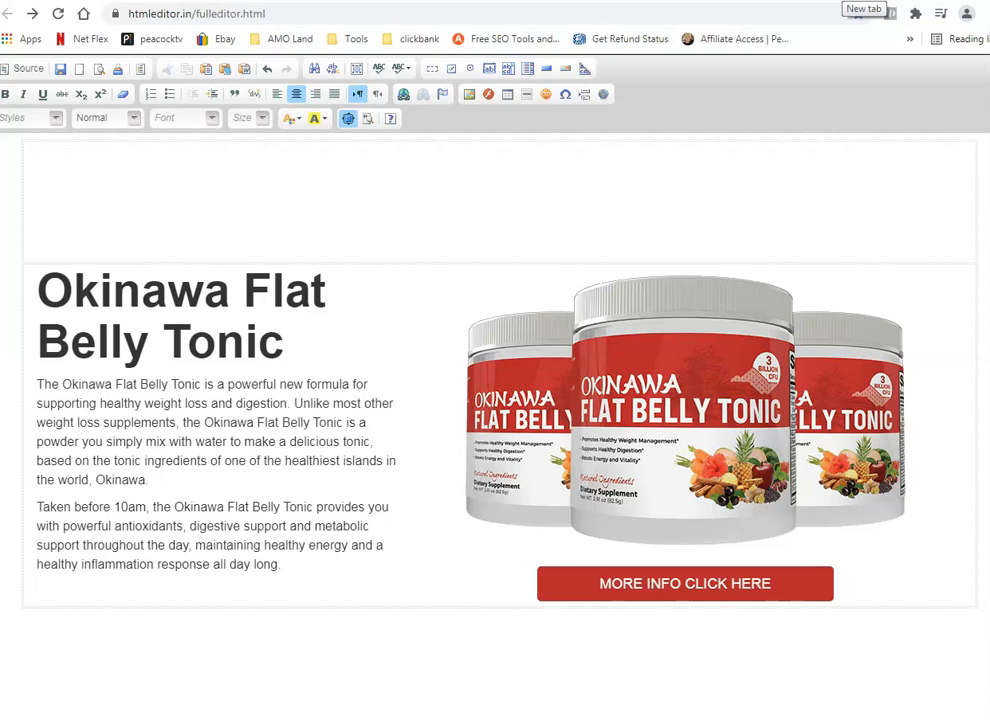
Open the onesetmax.com/top10 page in a new browser tab by shortening the suggested top10recipes.pdf address.
click(845, 0)
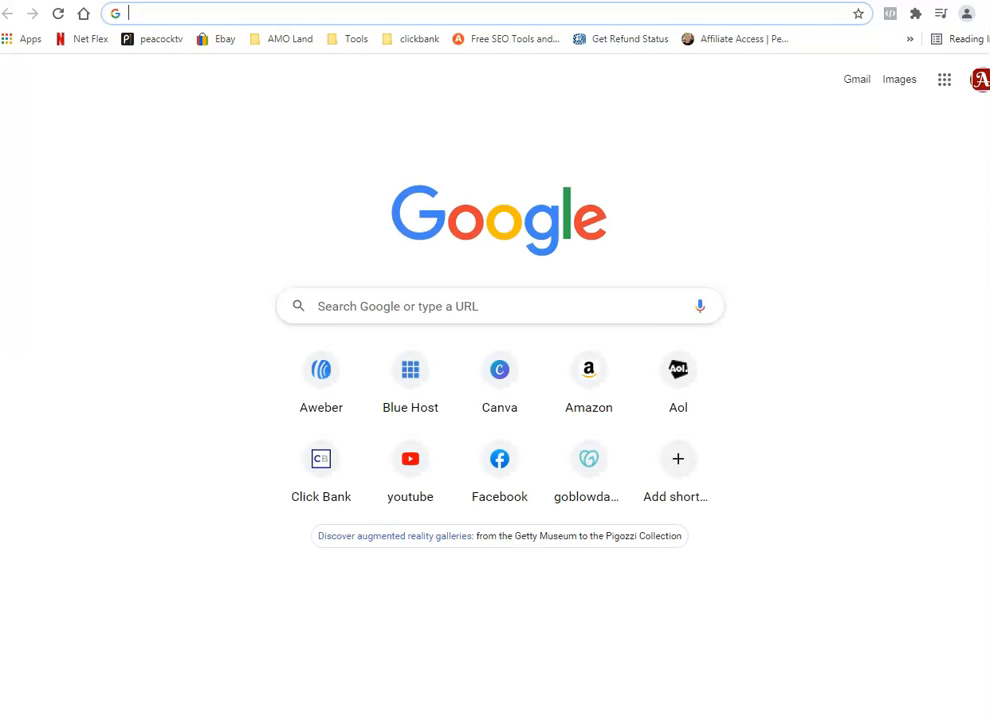
text(one)
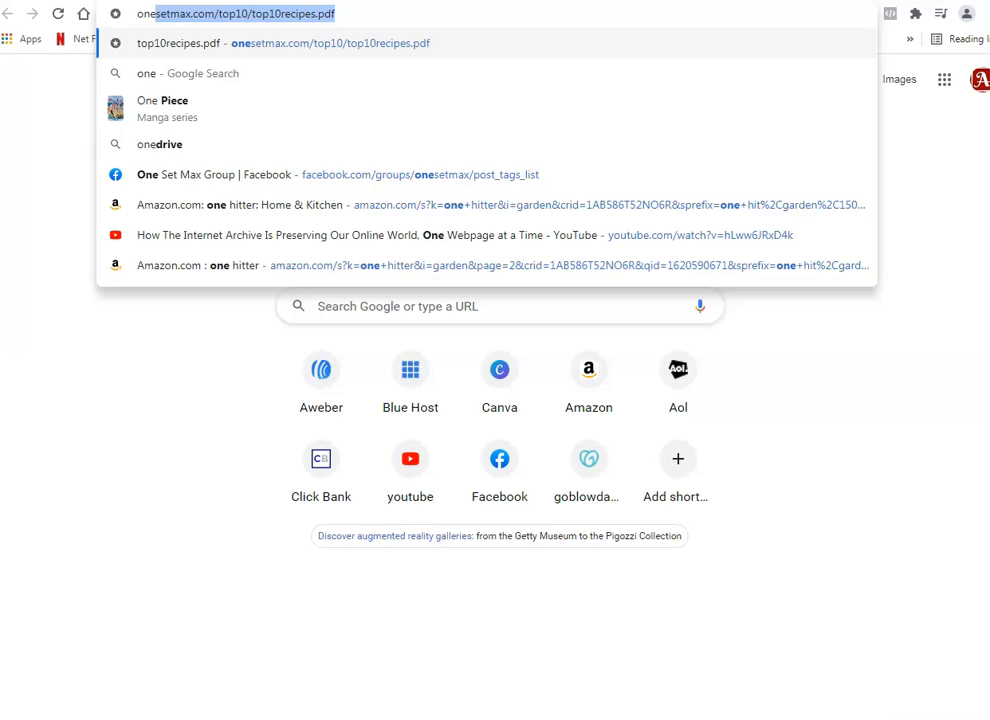
text(setma)
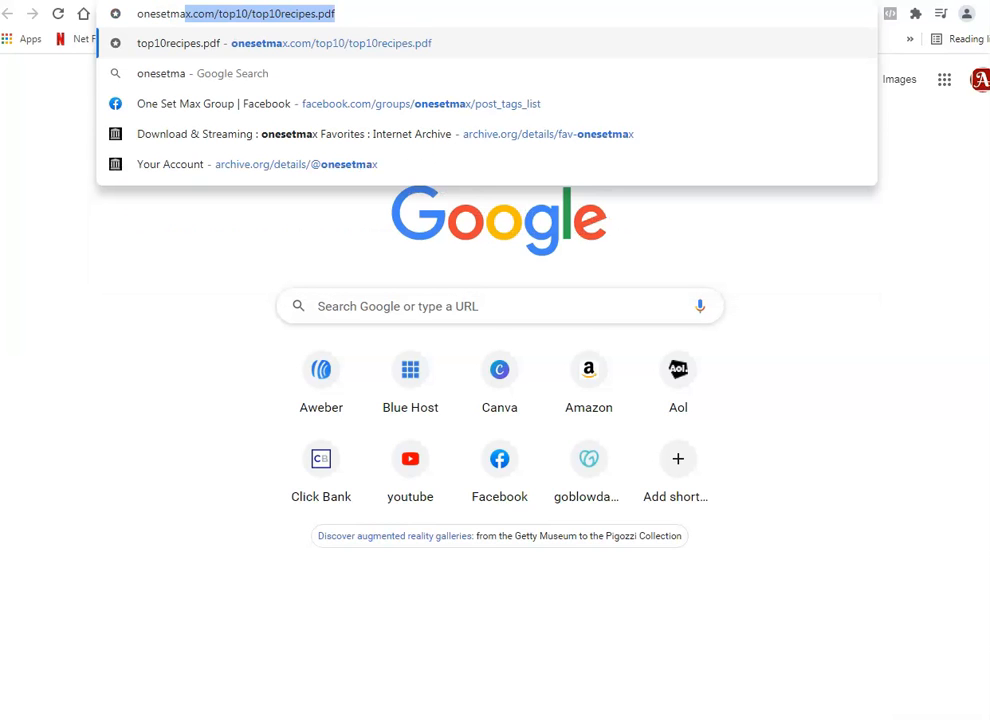
key(Right)
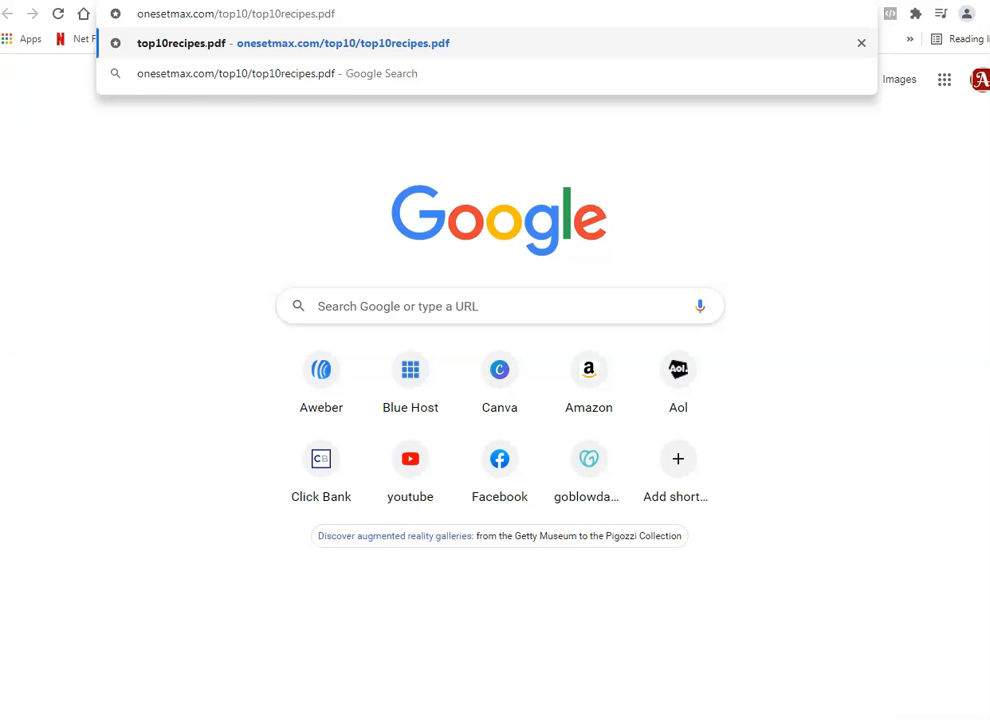
drag(335, 14, 217, 14)
key(Return)
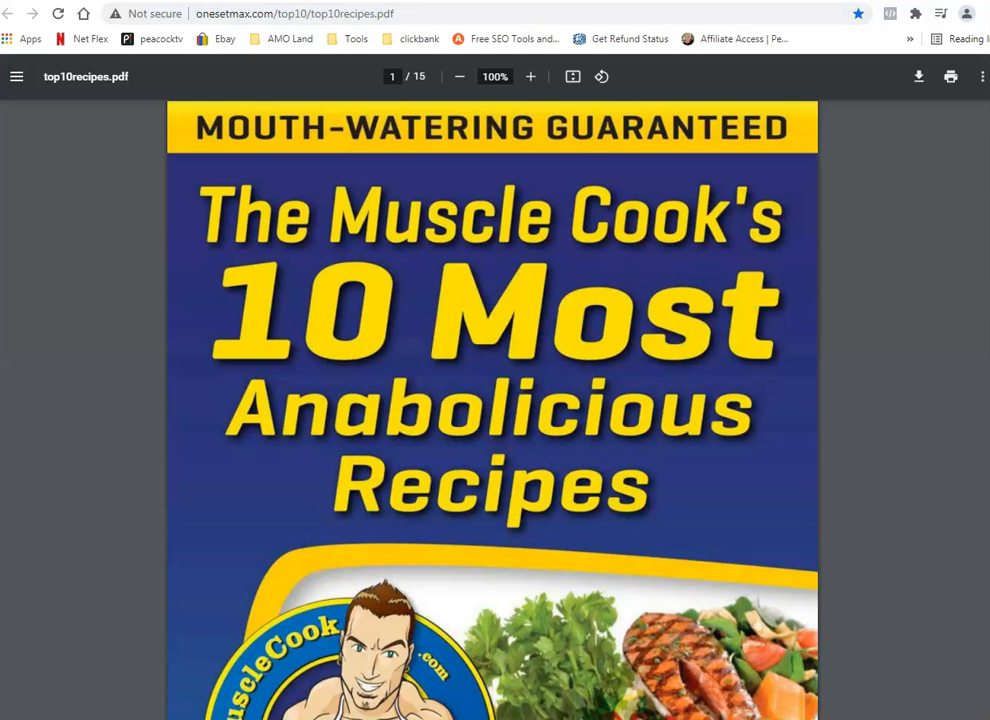
click(243, 15)
click(309, 13)
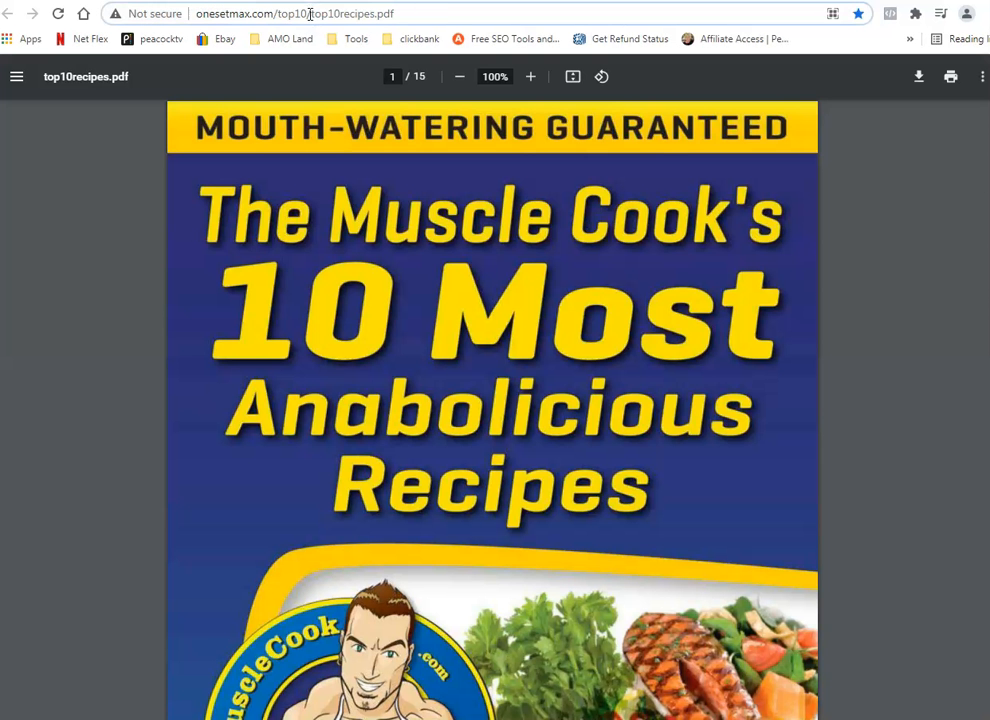
drag(309, 13, 502, 44)
key(BackSpace)
key(Return)
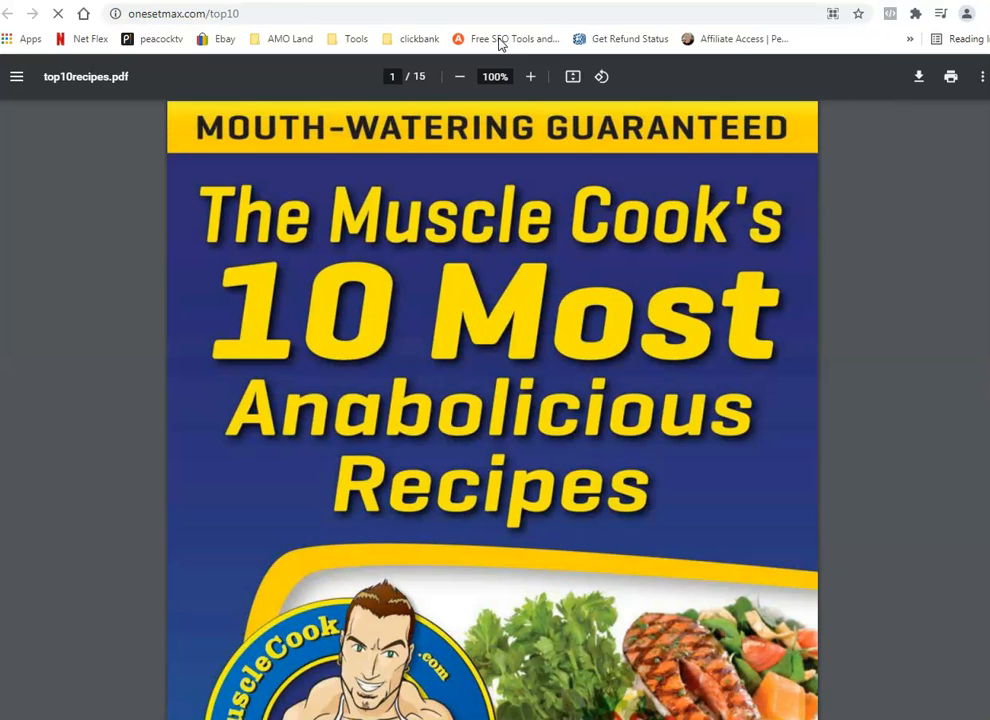
Copy the page's footer, from the Privacy Policy links through the copyright line and address to the Facebook and Clickbank disclaimer.
scroll(413, 255, down, 5)
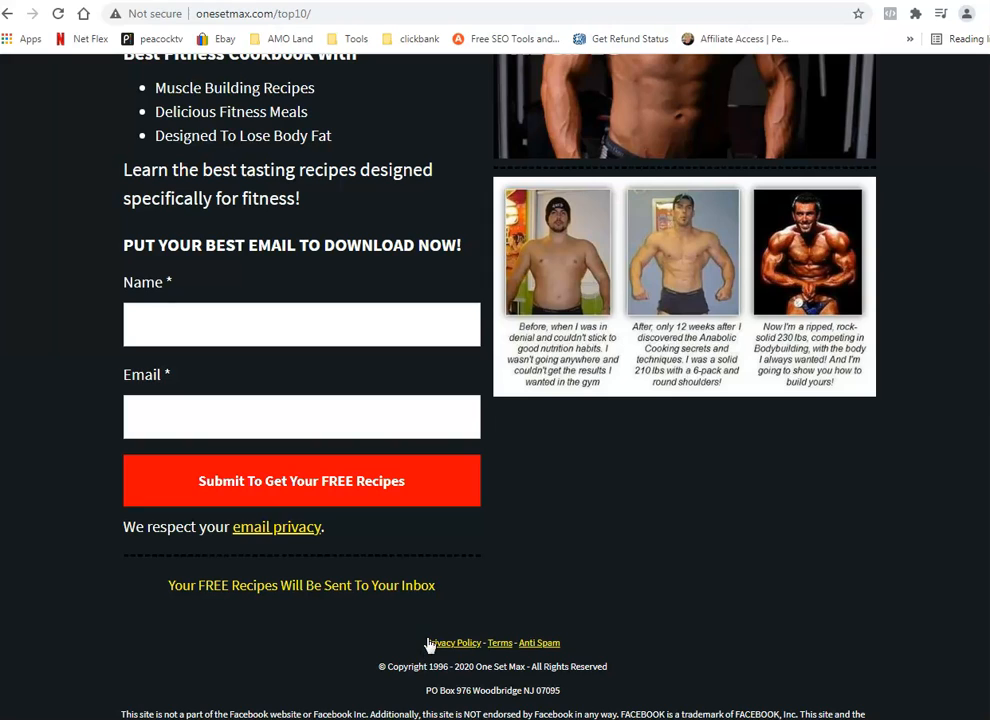
drag(428, 645, 600, 719)
key(ctrl+c)
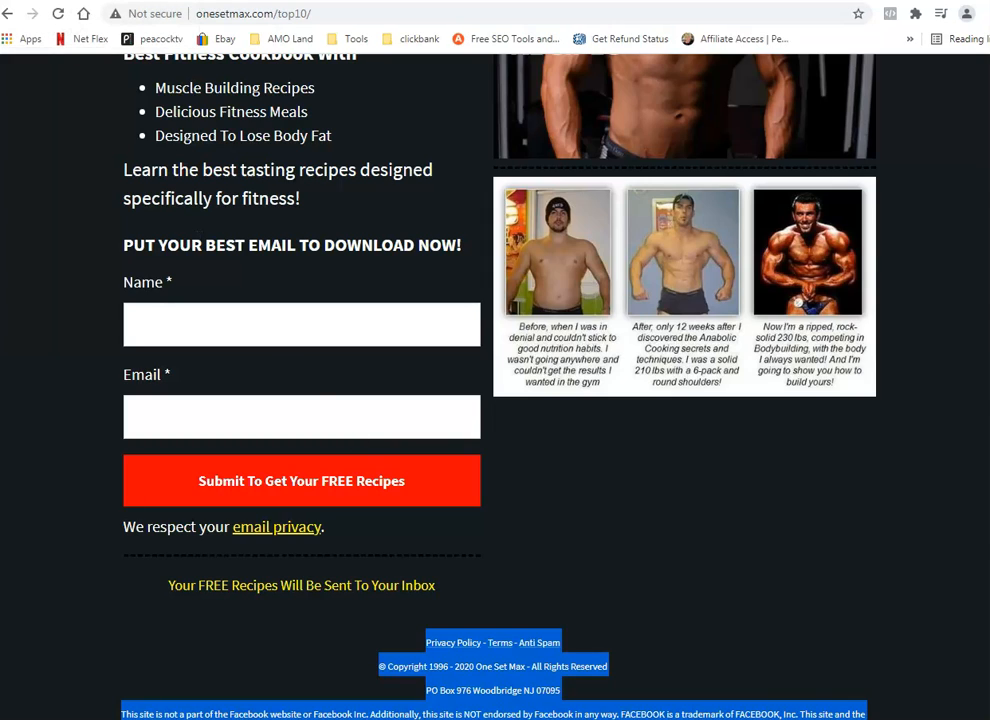
Return to the HTML editor and paste the copied footer with its formatting below the table.
key(ctrl+t)
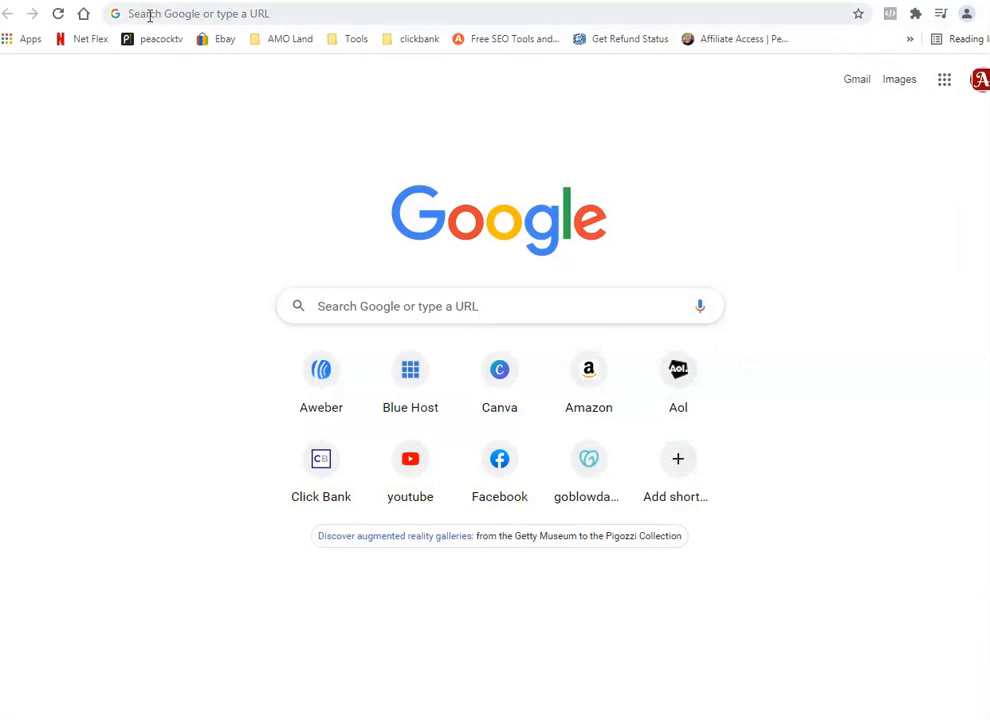
click(715, 1)
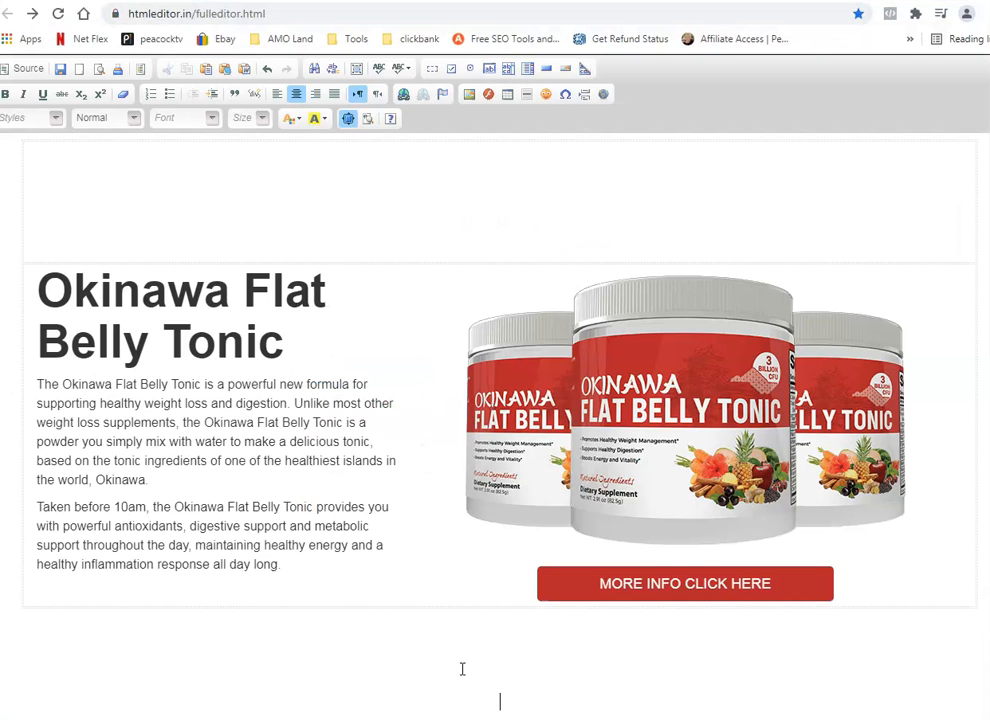
key(ctrl+v)
click(421, 656)
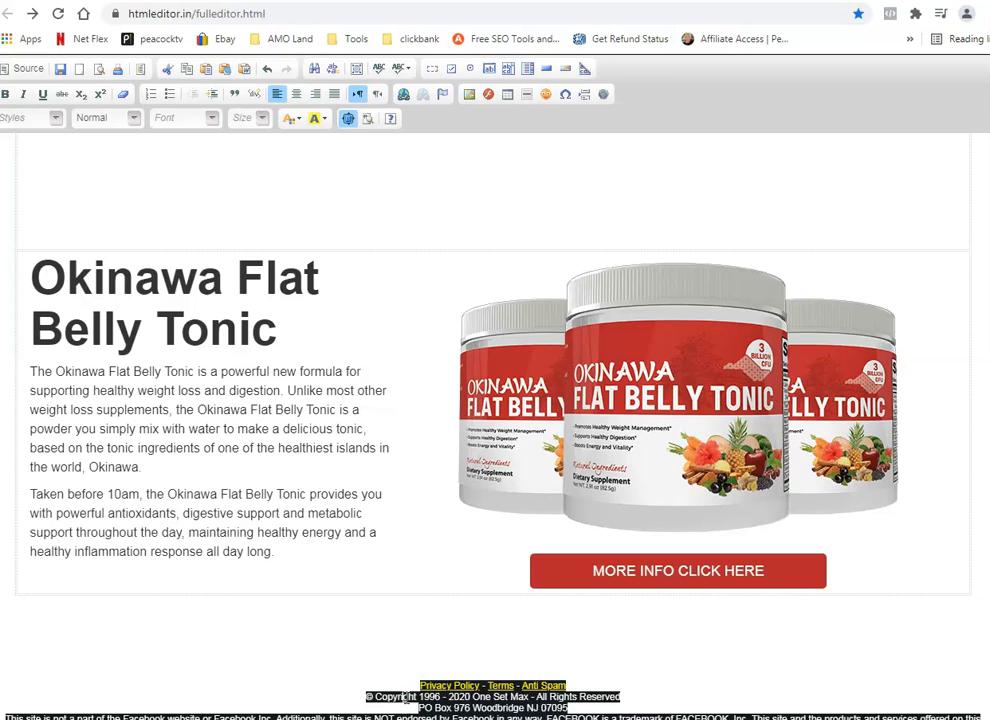
Delete the whole formatted footer block from below the table.
click(418, 671)
click(389, 215)
drag(418, 681, 780, 718)
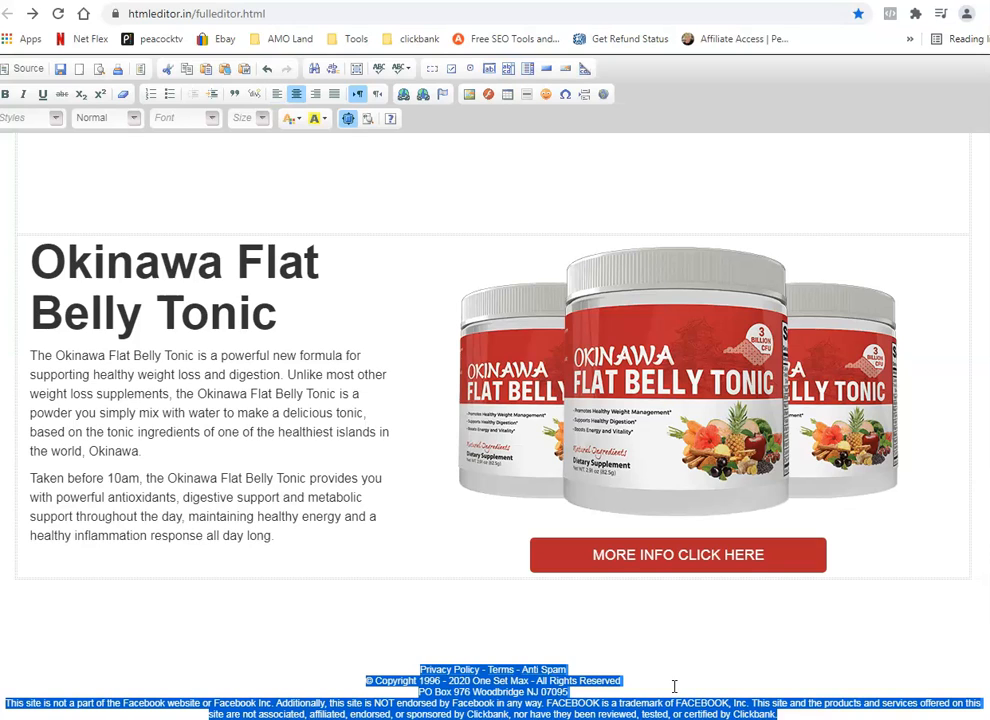
key(Delete)
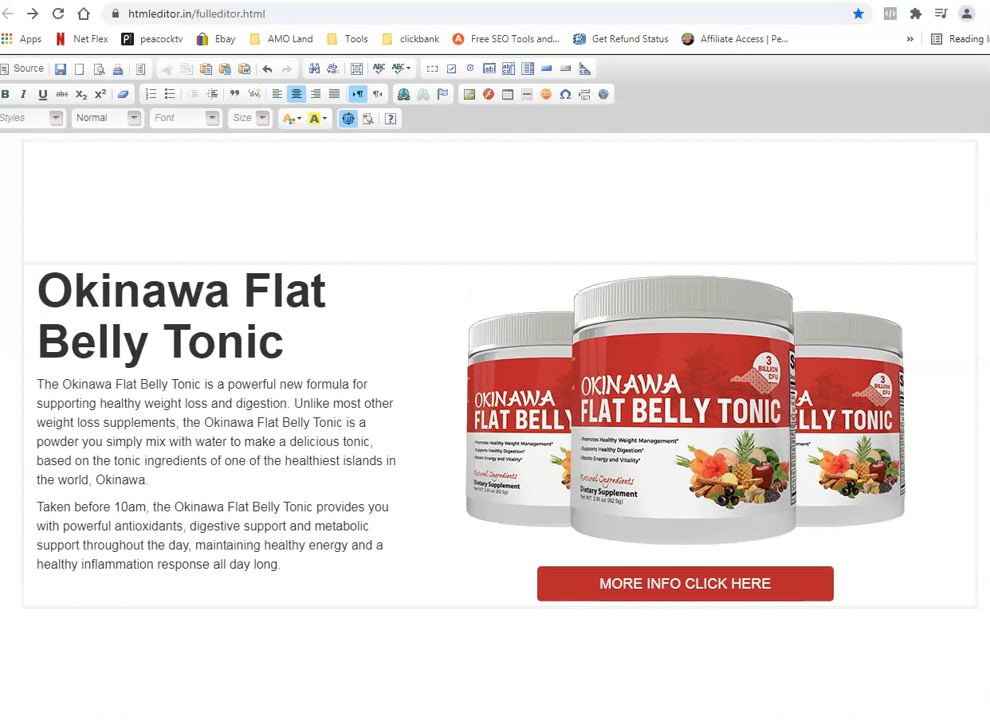
Switch to a blank Notepad document and paste the copied footer there as plain text.
right_click(555, 719)
click(522, 696)
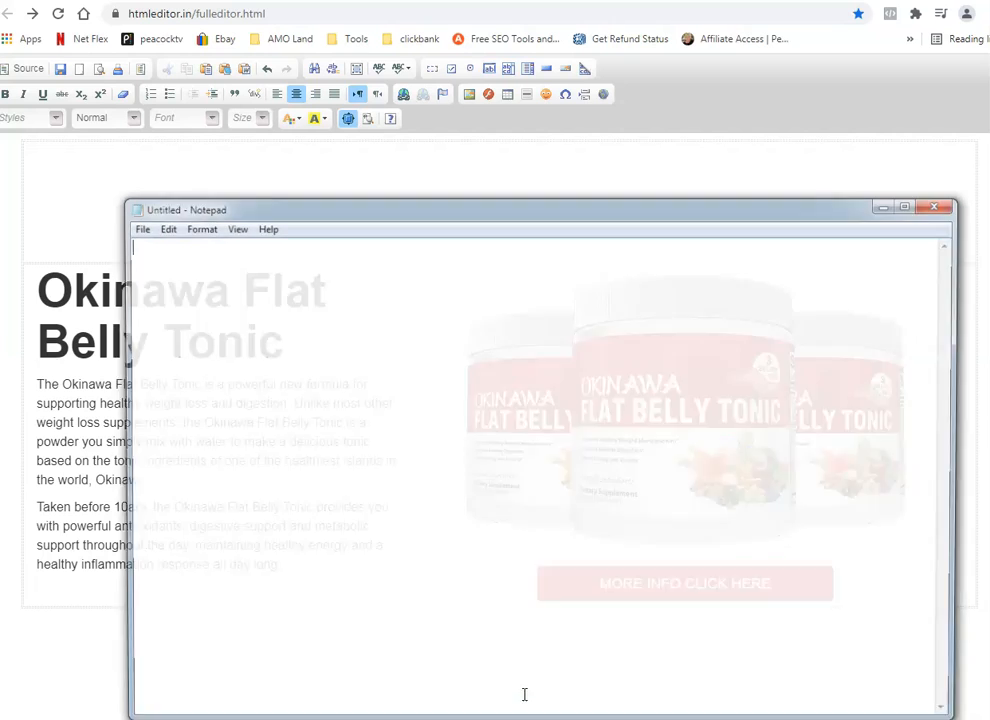
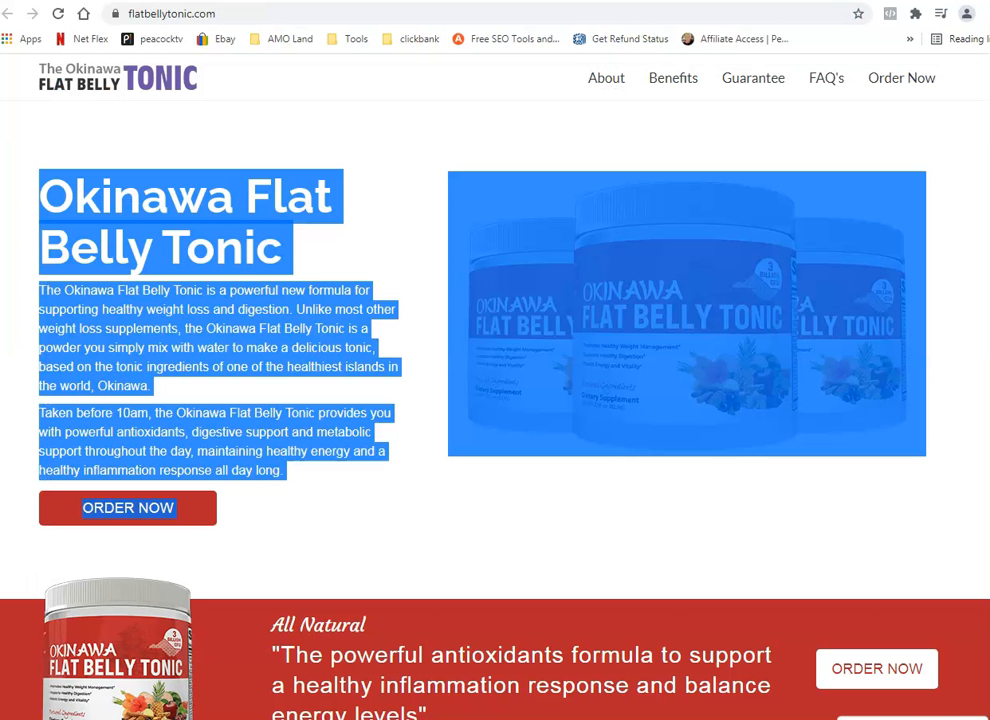
scroll(380, 387, down, 4)
scroll(380, 387, up, 4)
click(621, 680)
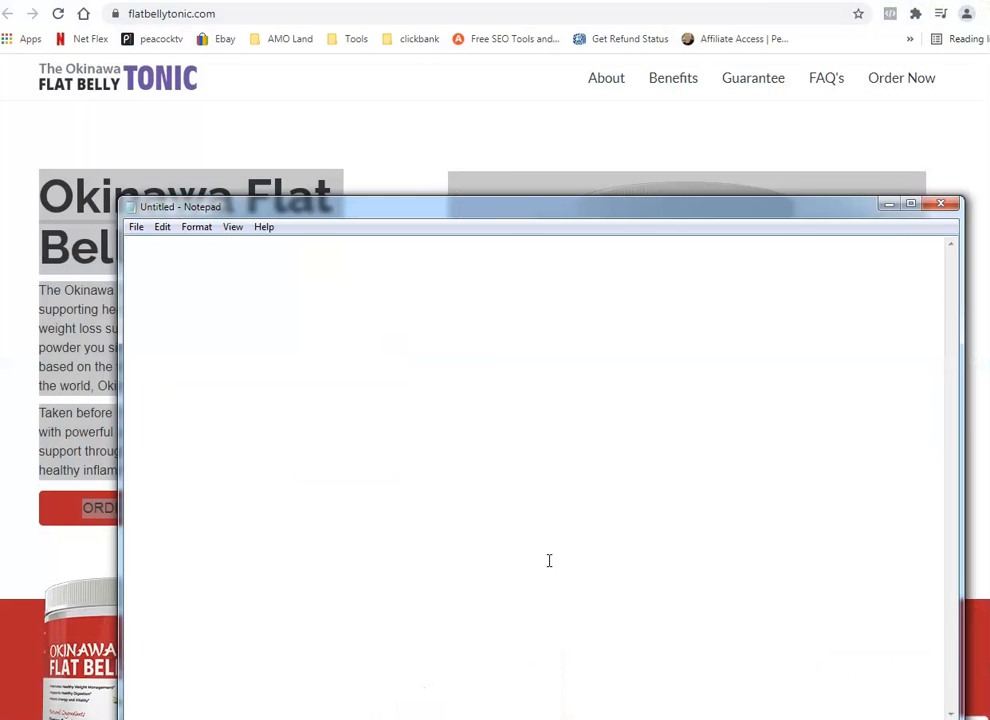
text(Privacy Policy - Terms - Anti Spam © Copyright 1996 - 2020 One Set Max - All Rights Reserved PO Box 976 Woodbridge NJ 07095 This site is not a part of the Facebook website or Facebook Inc. Additionally, this site is NOT endorsed by Facebook in any way. FACEBOOK is a trademark of FACEBOOK, Inc. This site and the products and services offered on this site are not associated, affiliated, endorsed, or sponsored by Clickbank, nor have they been reviewed, tested, or certified by Clickbank.)
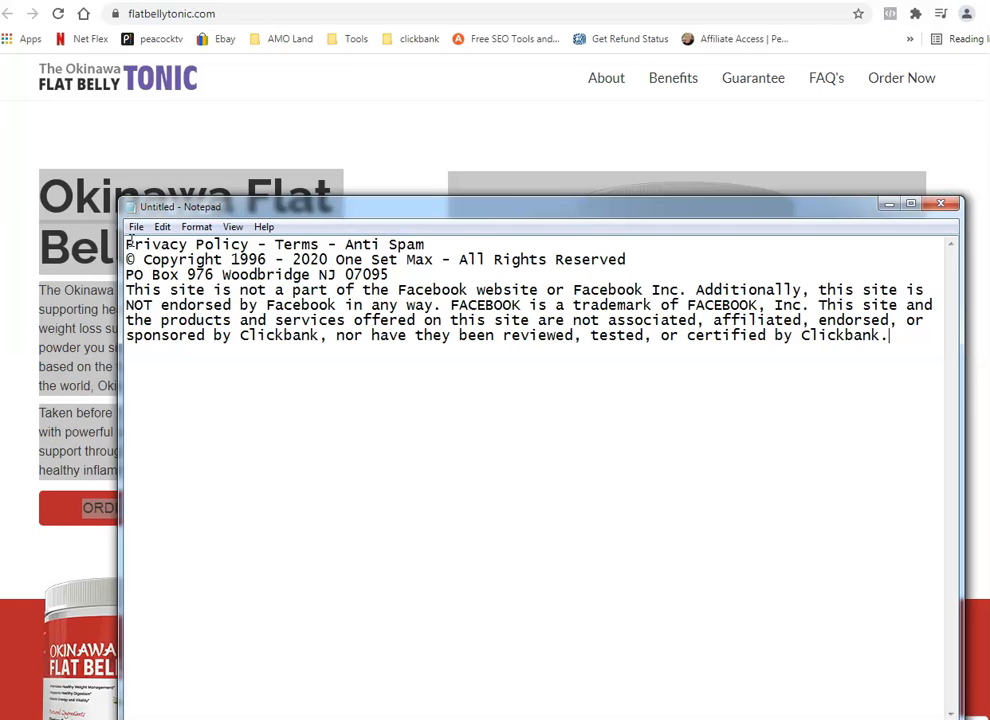
Copy the entire plain footer text from Notepad and paste it below the table in the HTML editor.
drag(127, 244, 910, 336)
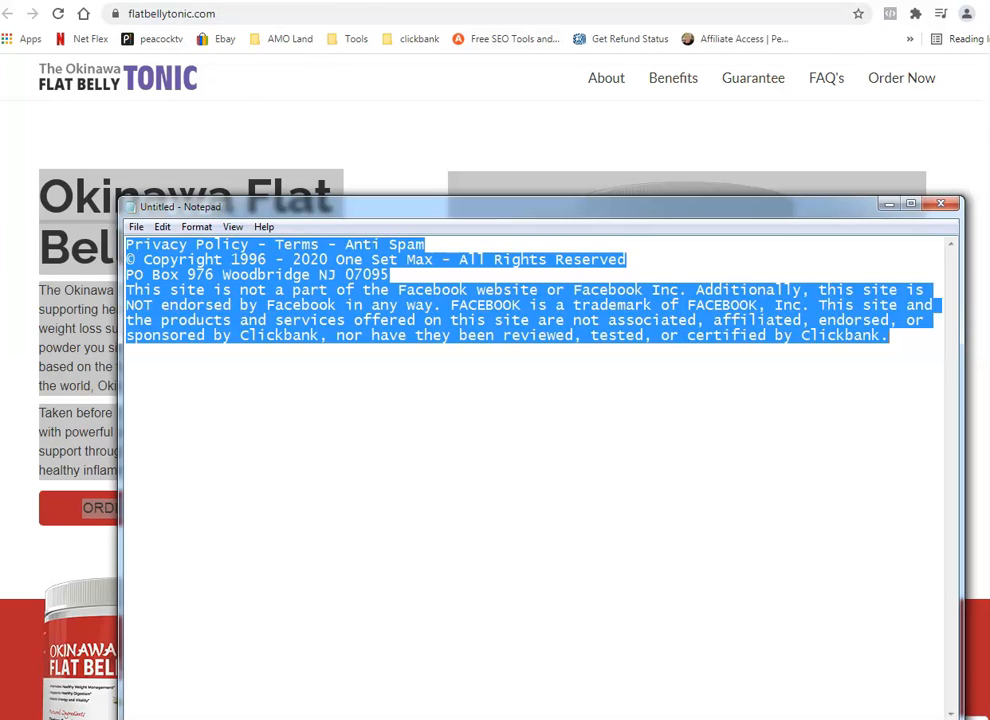
key(alt+Tab)
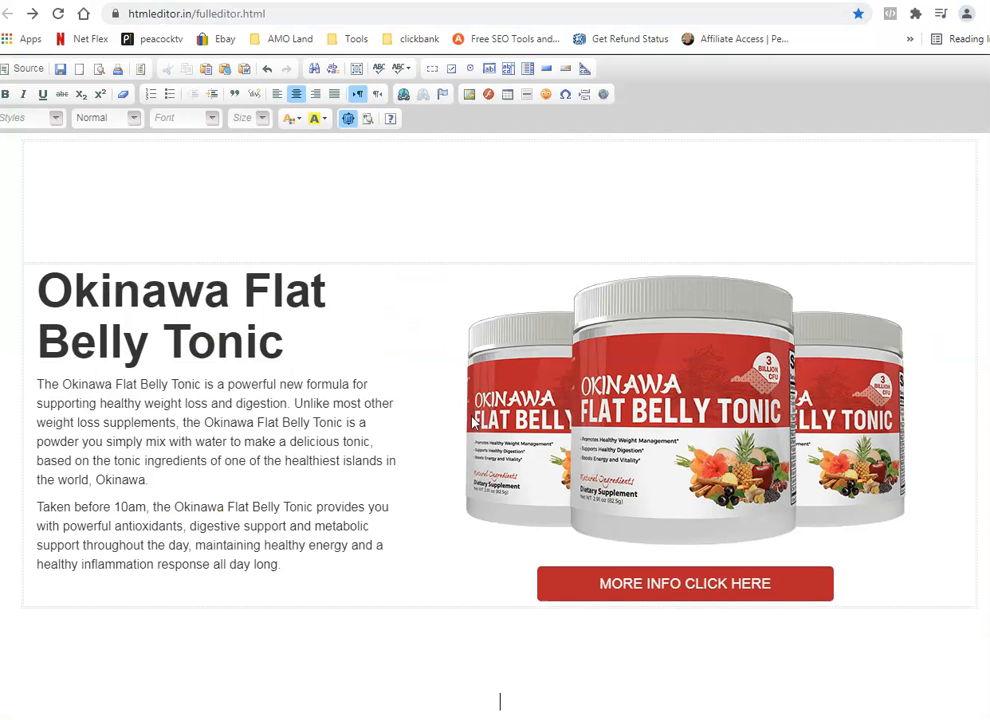
scroll(474, 422, down, 1)
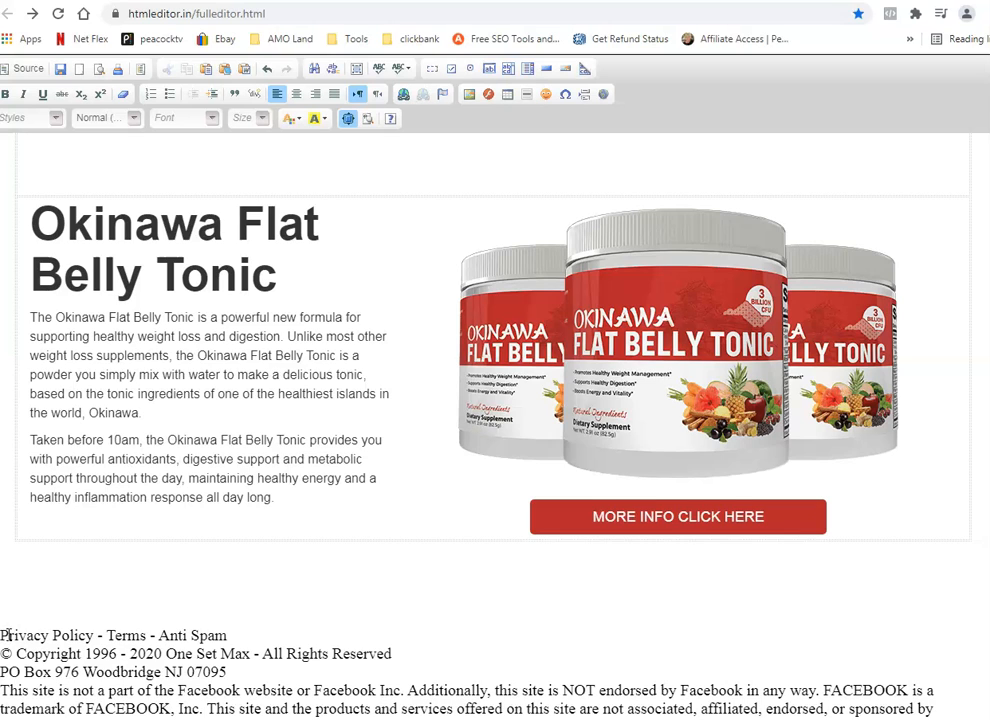
Copy the plain footer text below the table and remove it from there.
drag(3, 630, 470, 719)
key(ctrl+c)
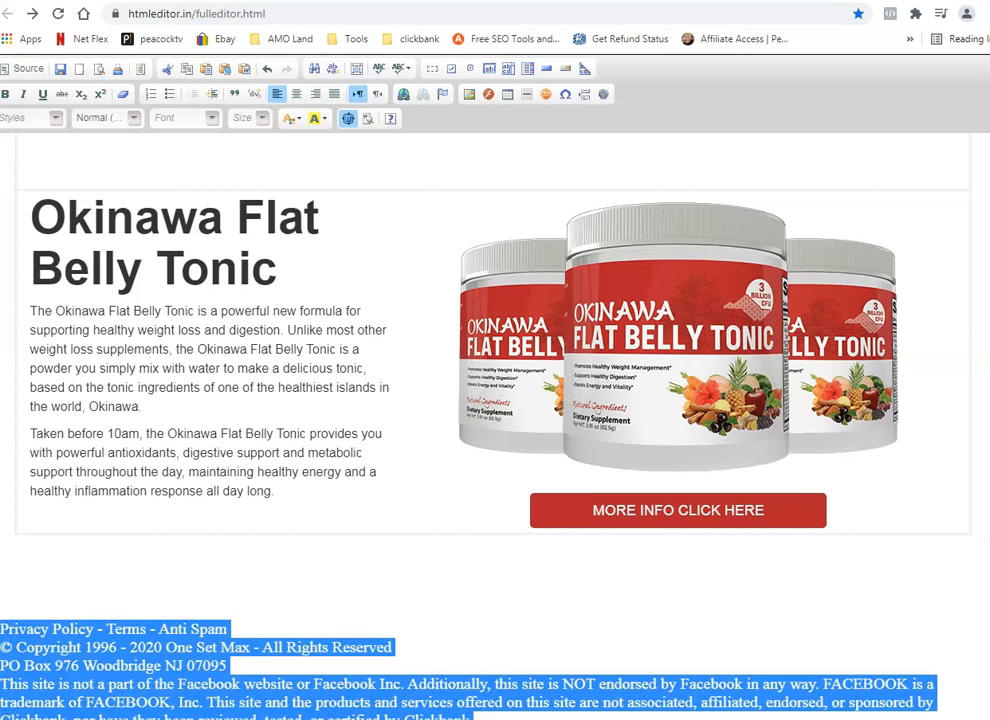
key(Delete)
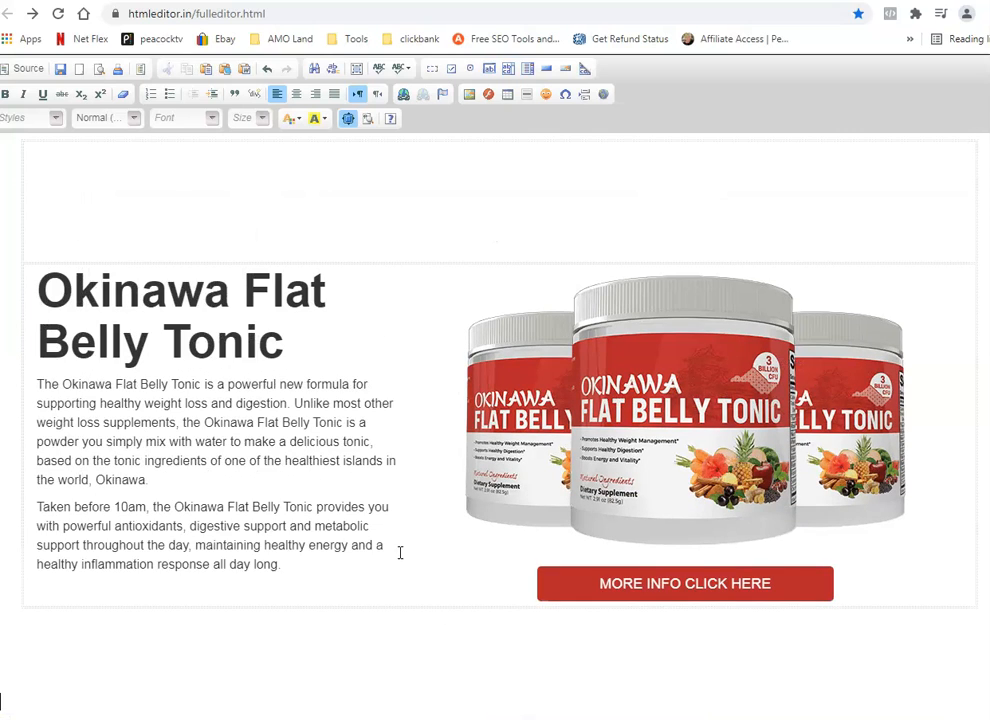
right_click(423, 609)
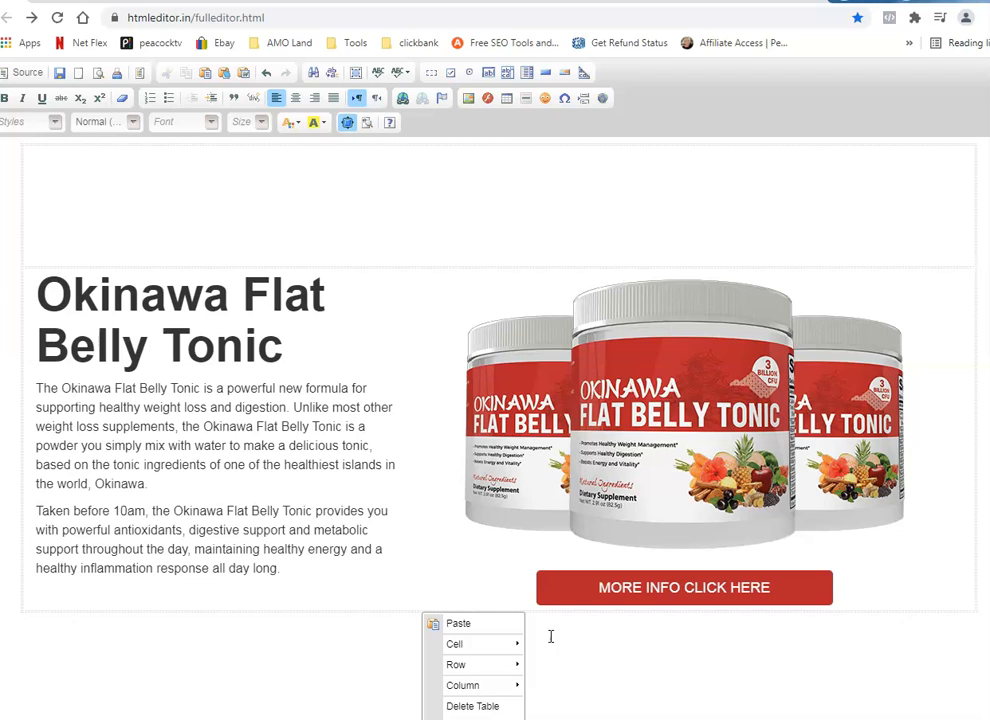
click(918, 512)
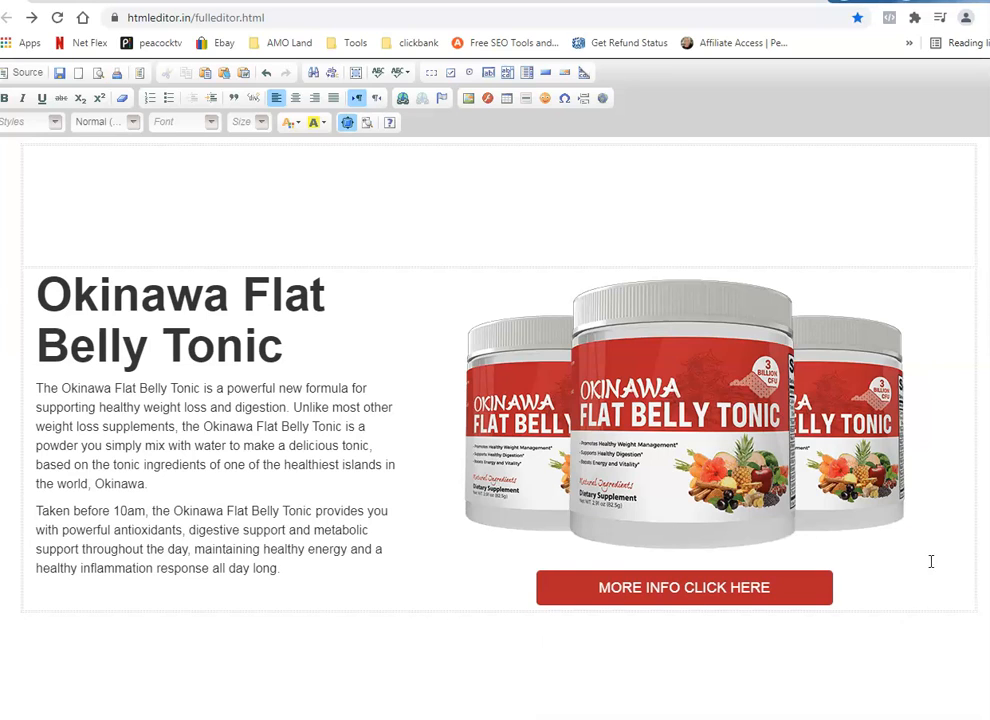
right_click(919, 607)
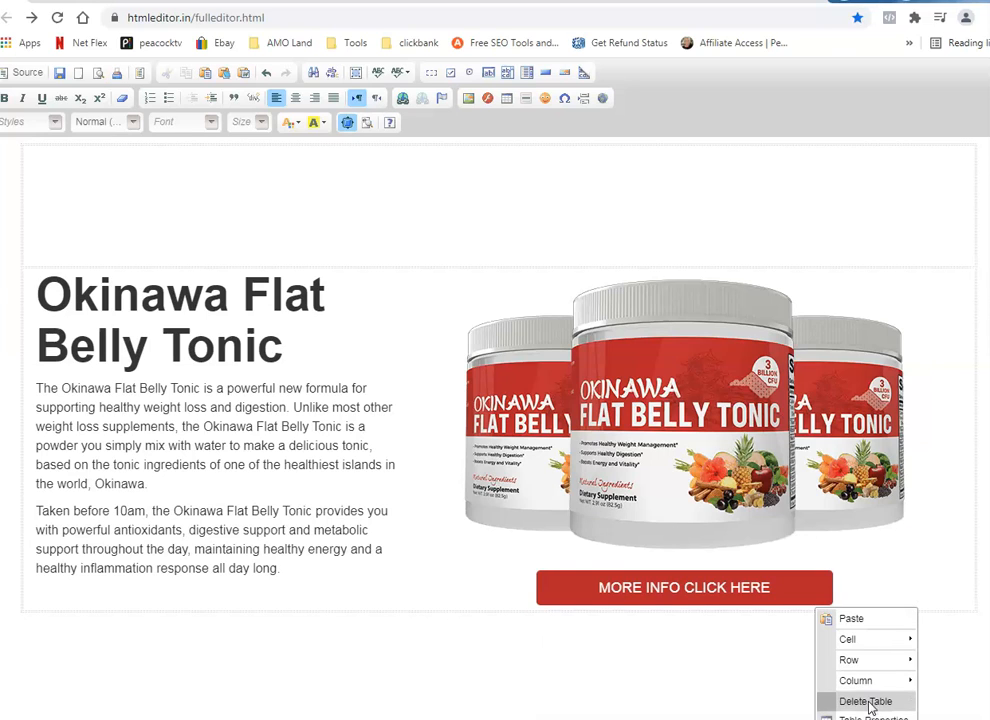
click(876, 259)
right_click(876, 259)
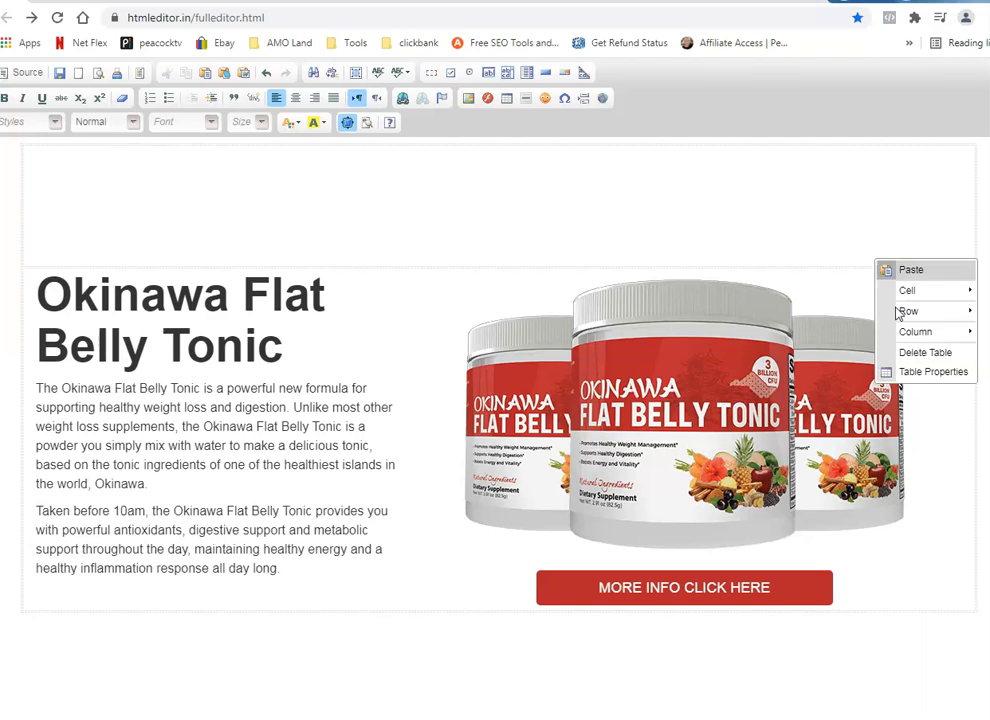
click(910, 373)
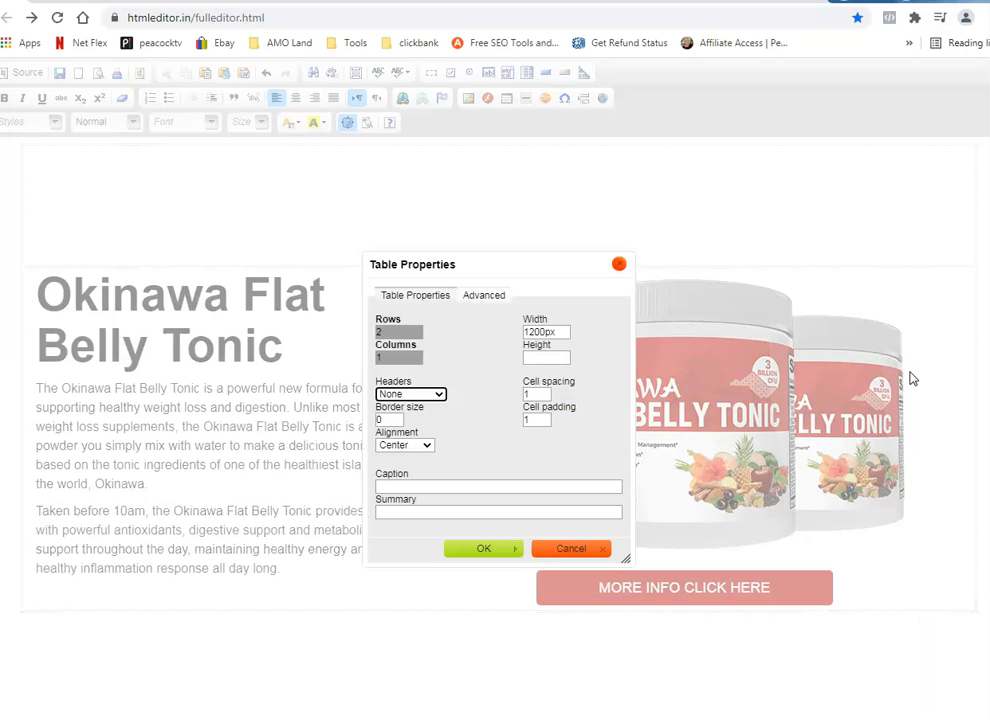
click(619, 264)
Try inserting a row between the empty top row and the product row, and undo the insertion.
right_click(535, 264)
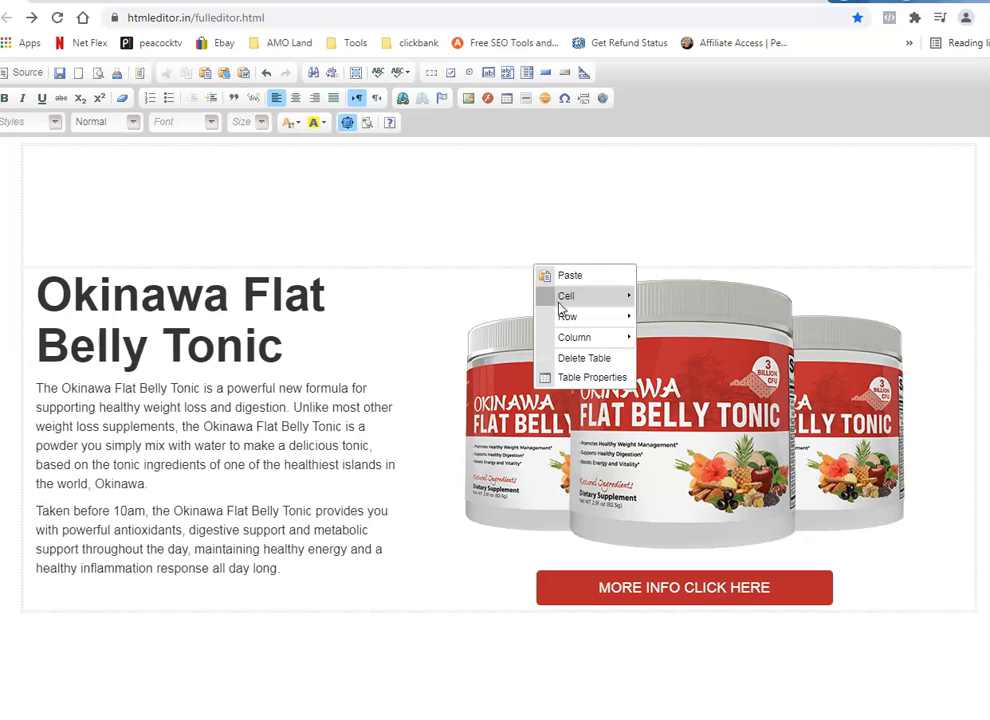
mouse_move(589, 317)
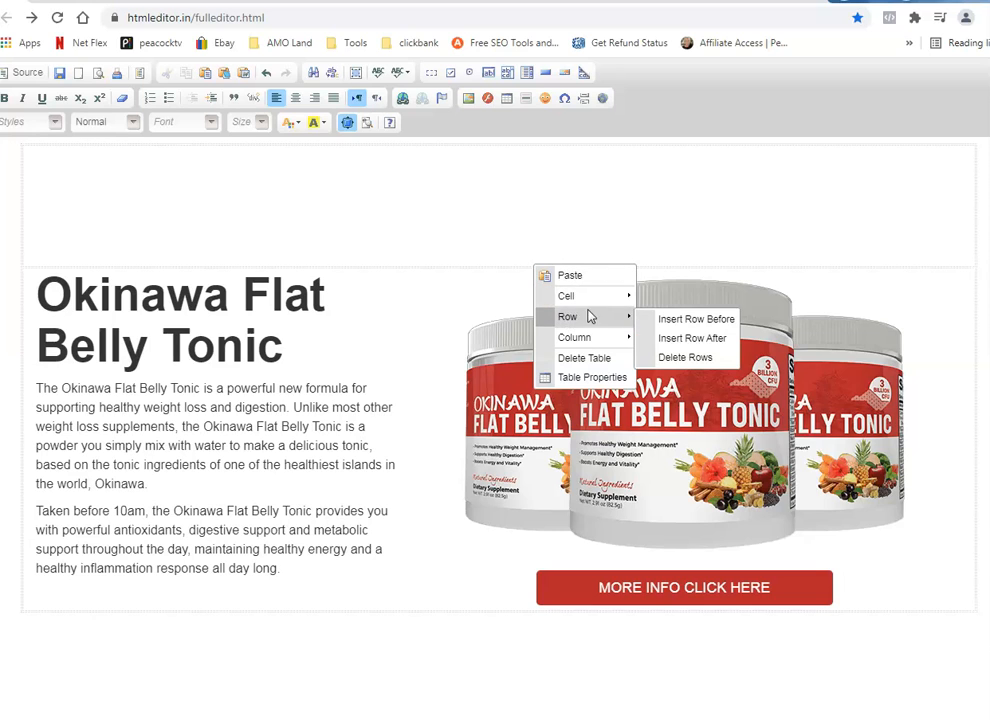
click(684, 346)
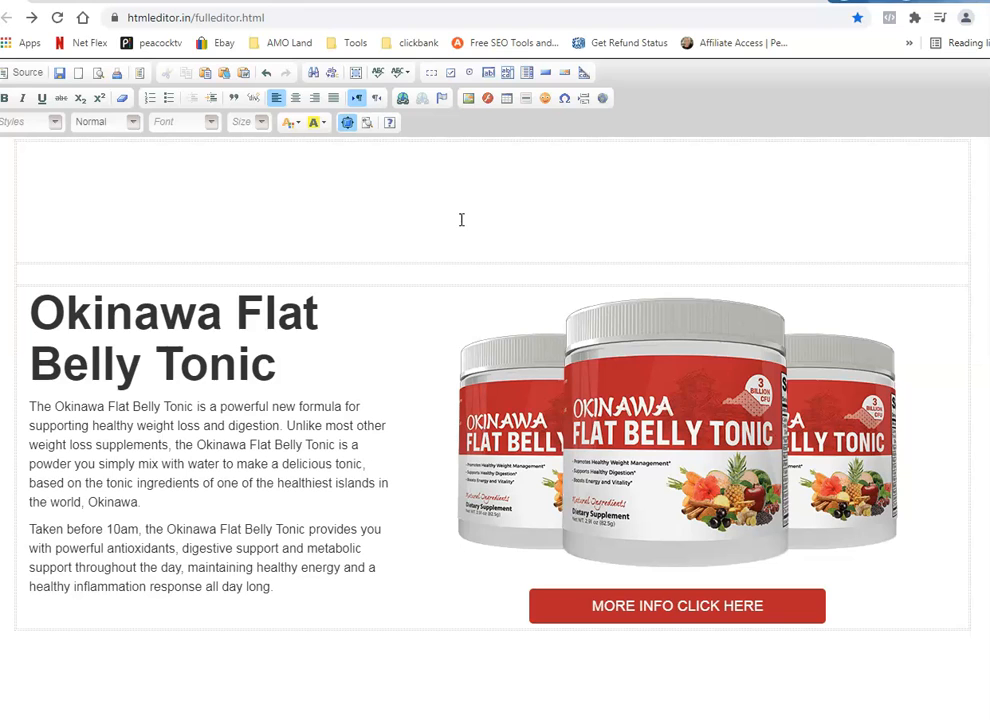
click(266, 72)
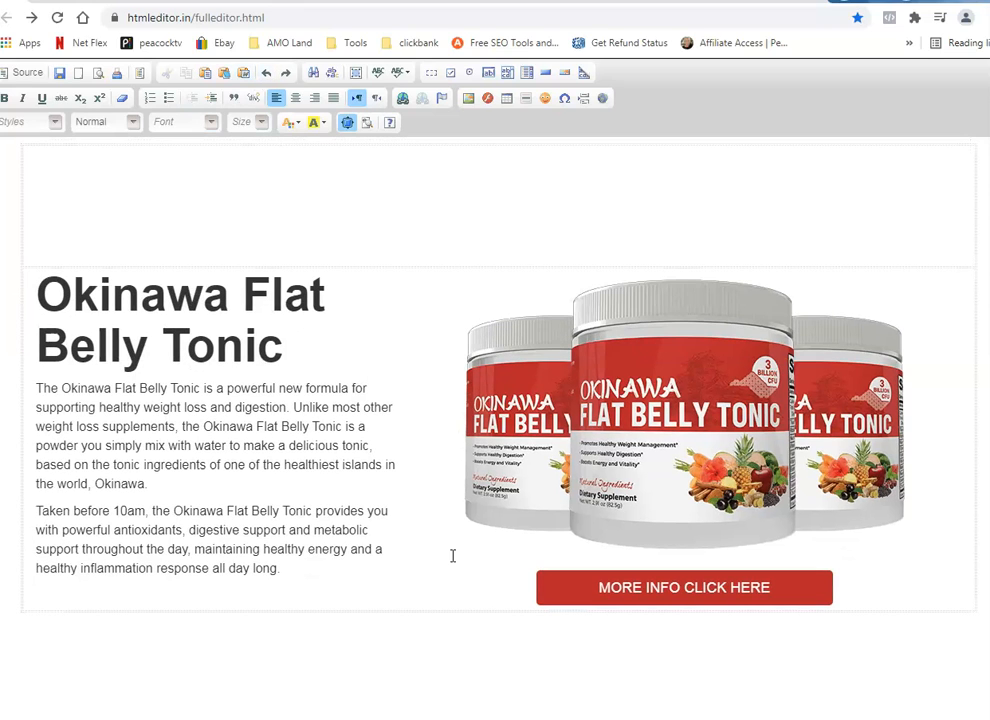
Insert an empty table row after the product row to hold the footer.
right_click(433, 605)
mouse_move(508, 658)
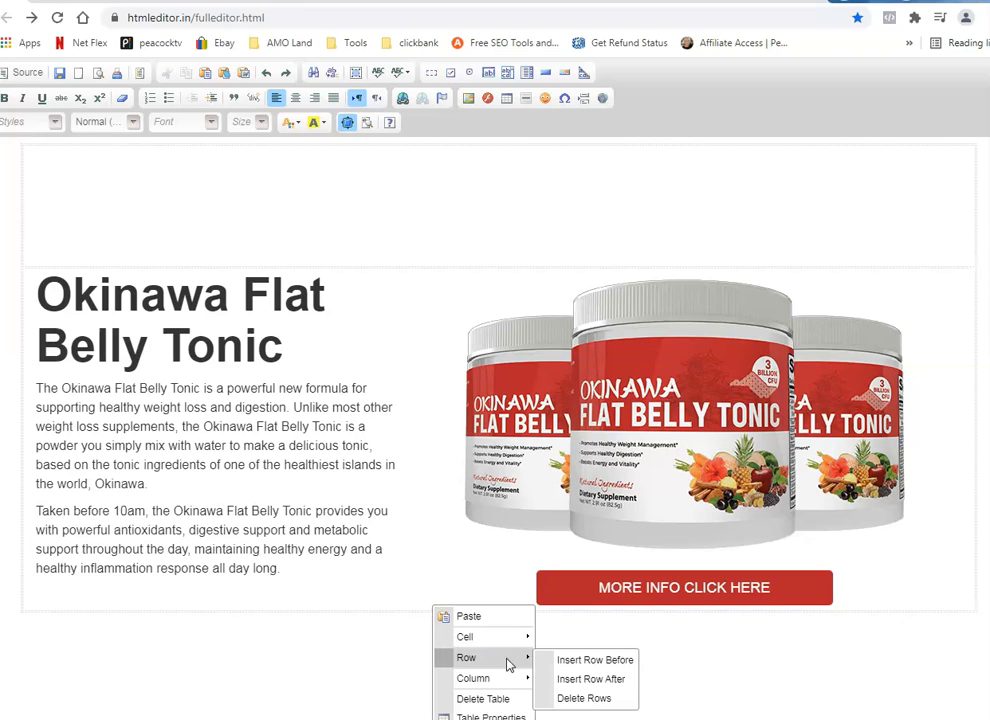
click(577, 679)
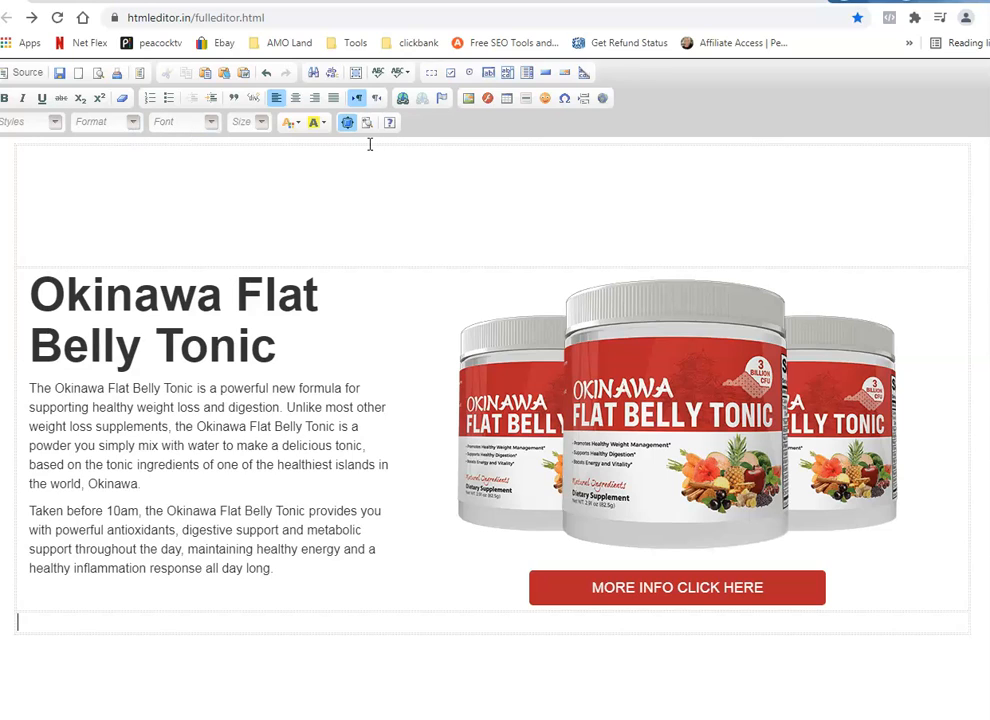
Paste the legal footer text centred in the last table row and insert an empty row before it.
click(295, 98)
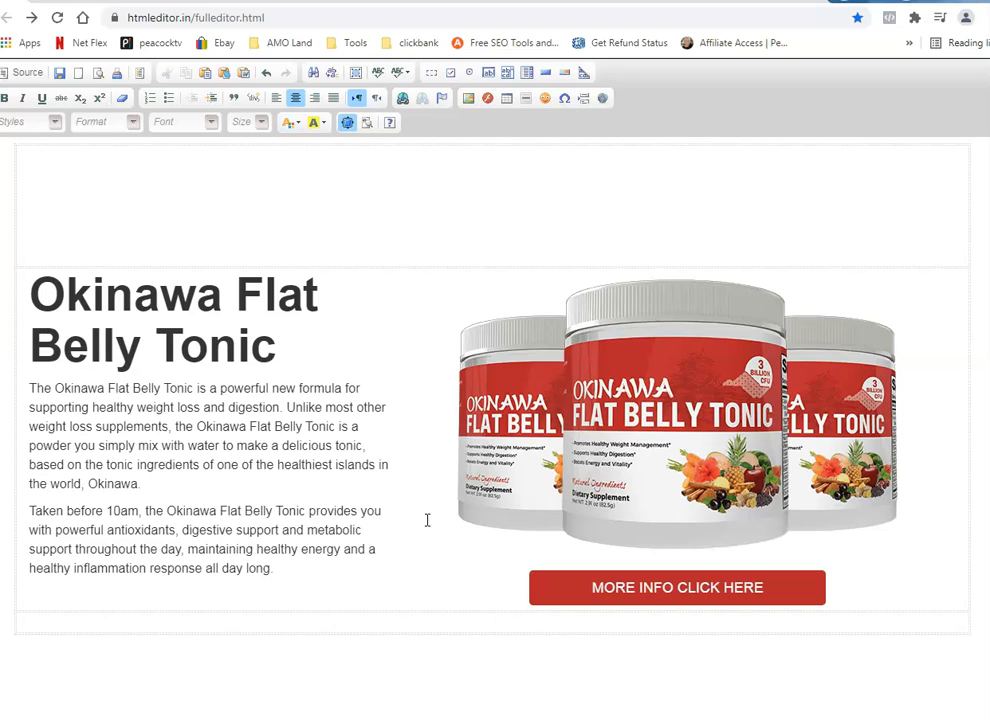
key(ctrl+v)
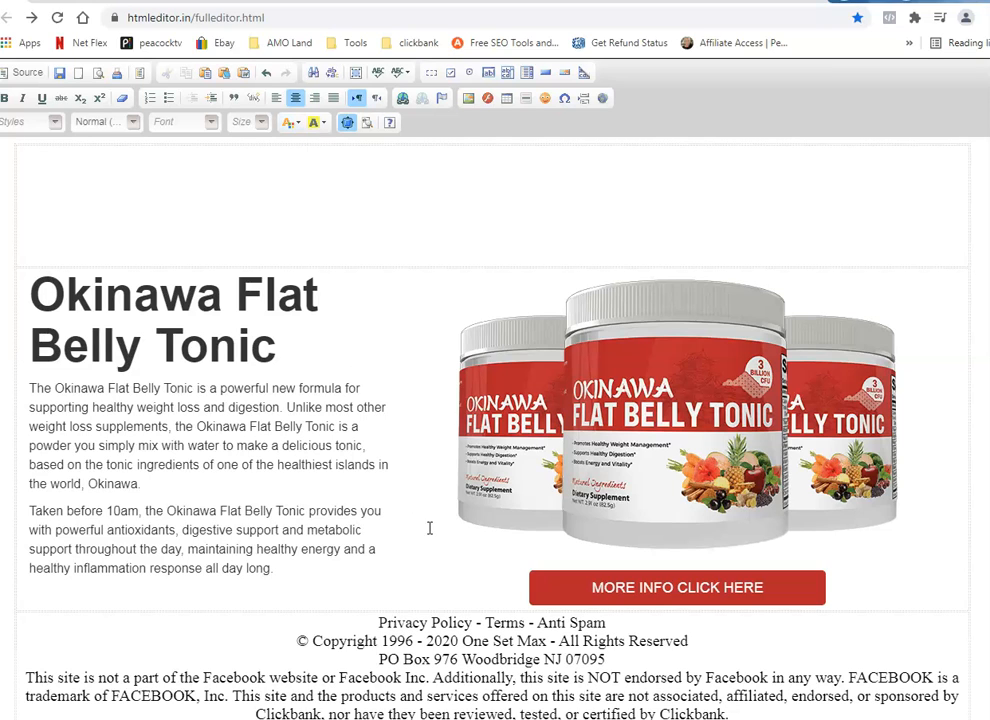
right_click(359, 621)
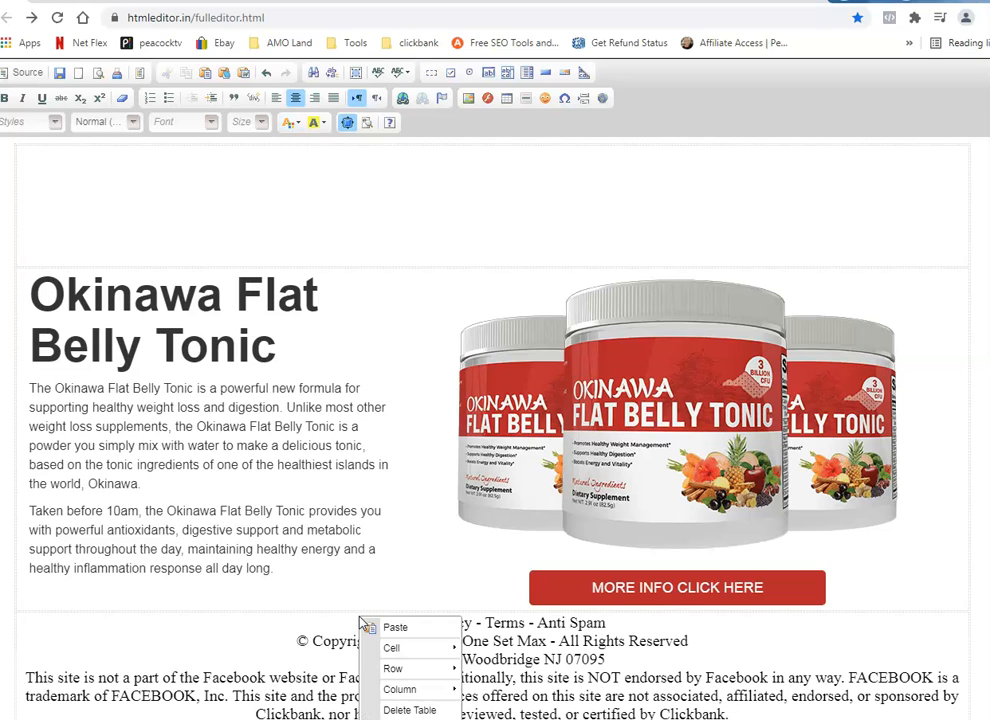
mouse_move(453, 669)
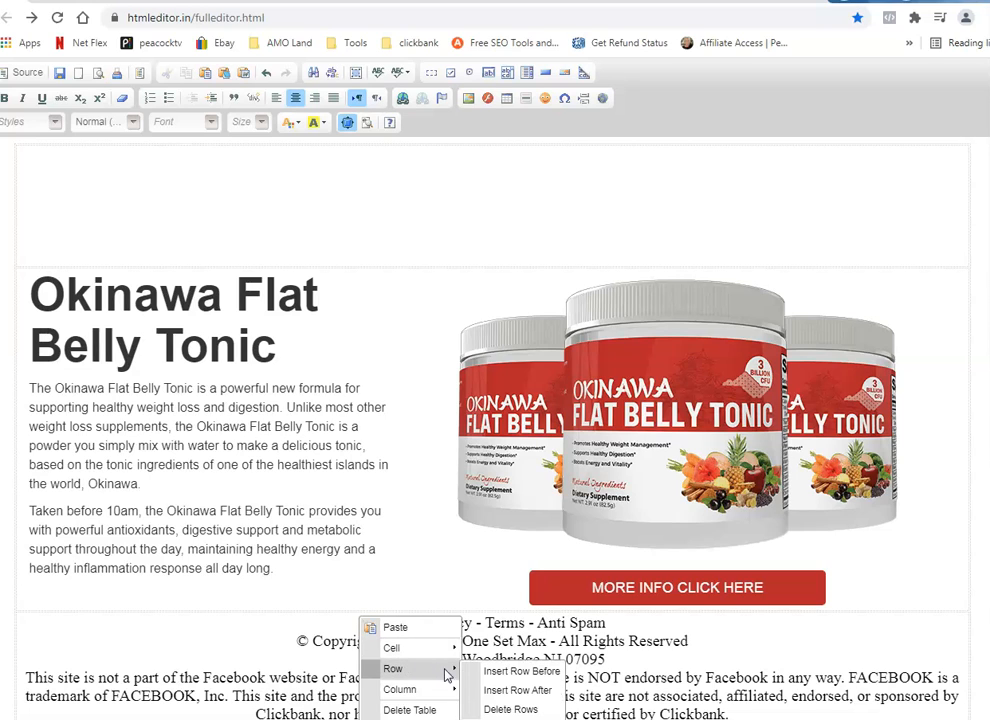
click(485, 670)
Add five blank lines in the empty row between the product row and the footer.
click(469, 626)
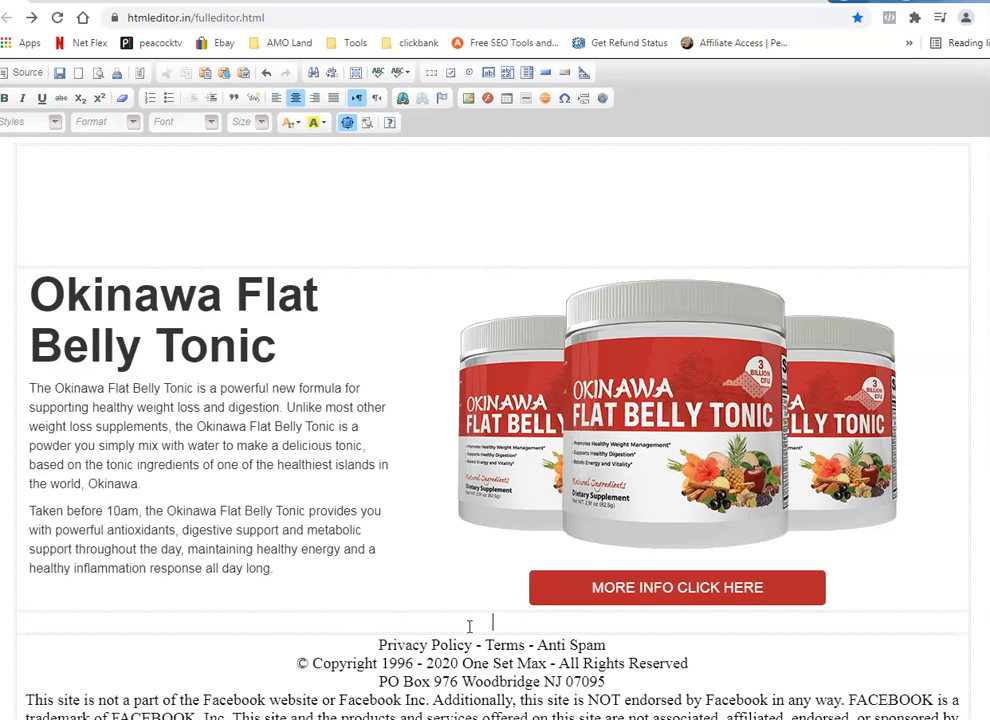
key(Return)
key(Return)
key(Return)
key(Return)
key(Return)
scroll(469, 627, down, 3)
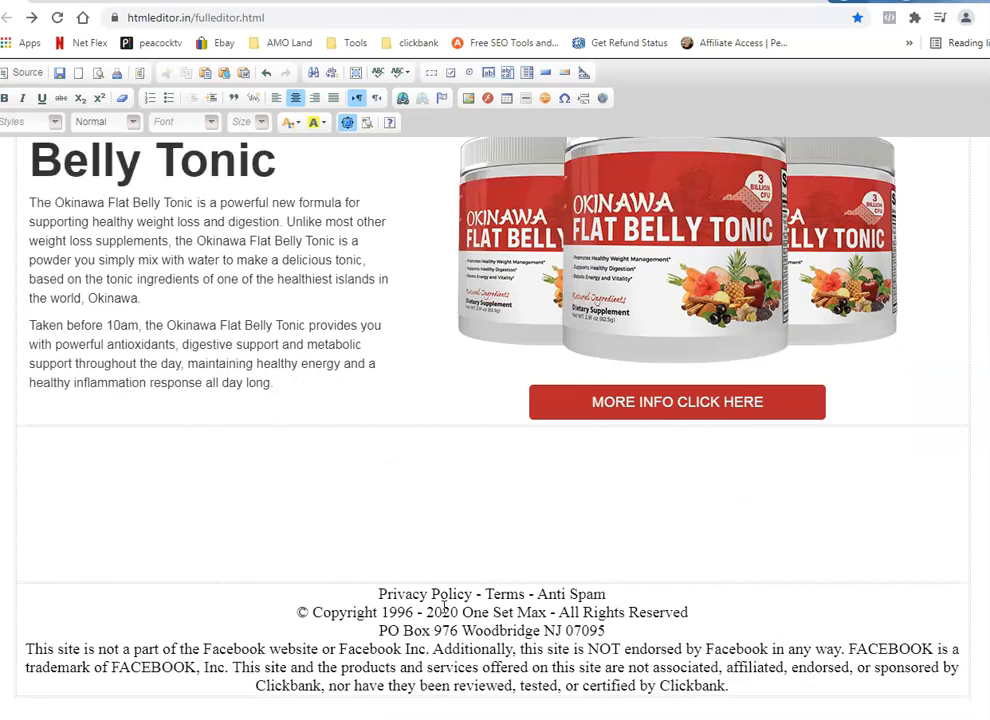
Set the whole footer text to font size 12 and preview the page.
drag(378, 527, 781, 616)
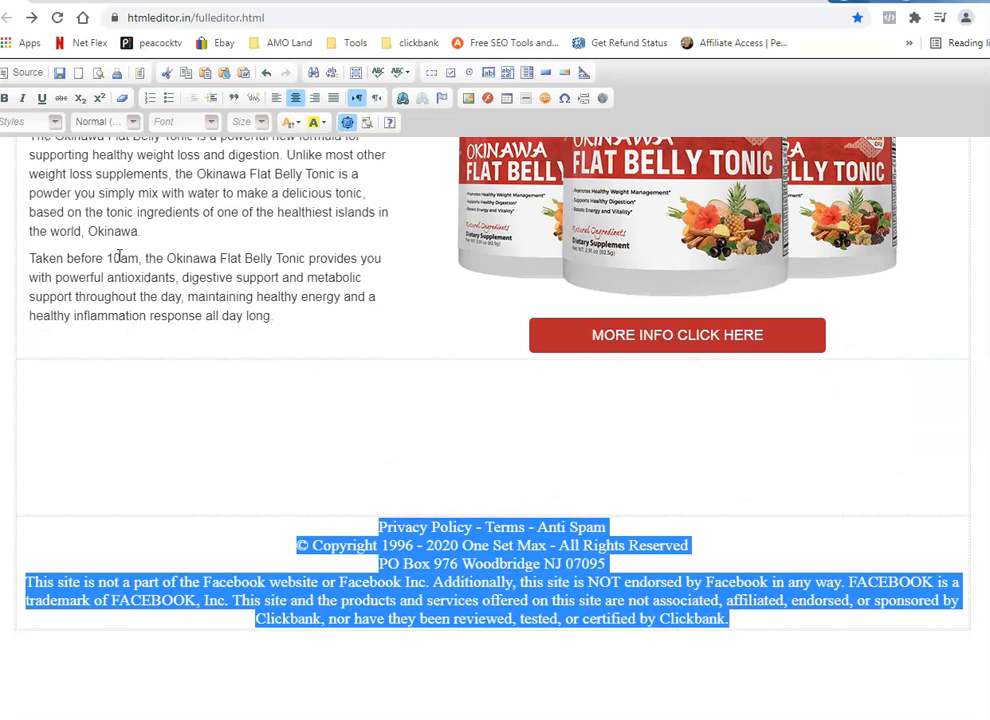
click(134, 123)
click(211, 124)
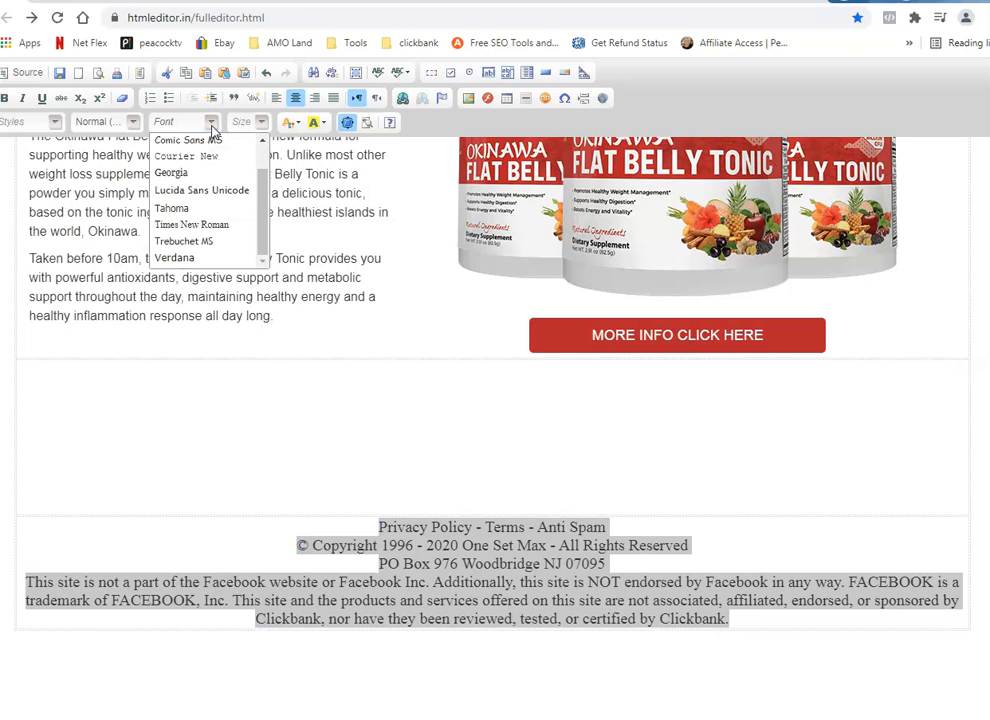
click(261, 123)
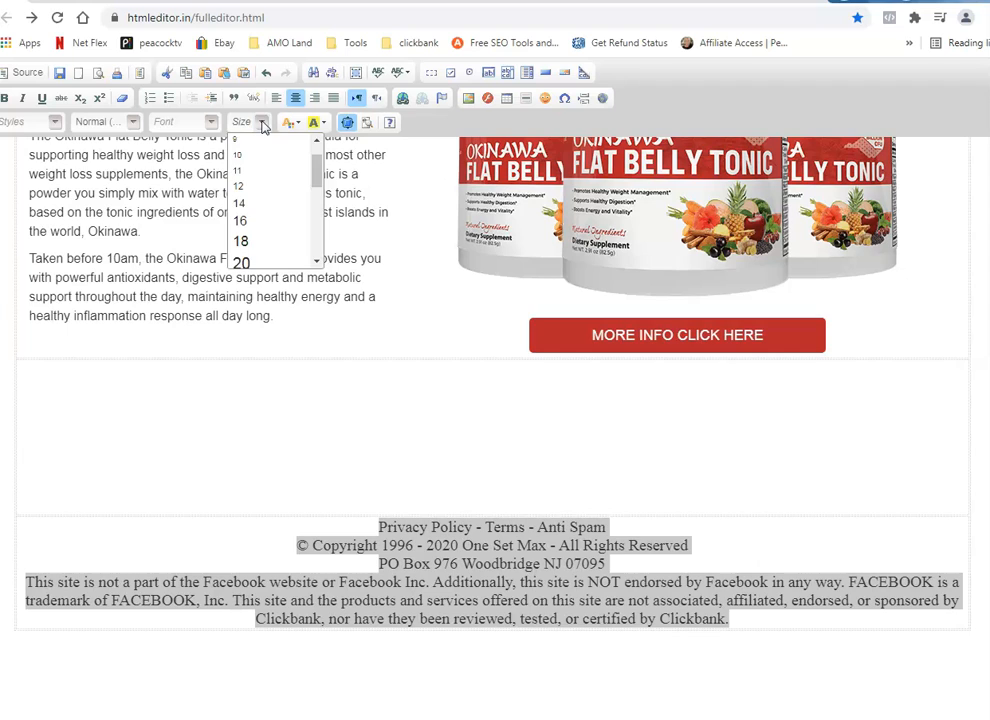
click(266, 187)
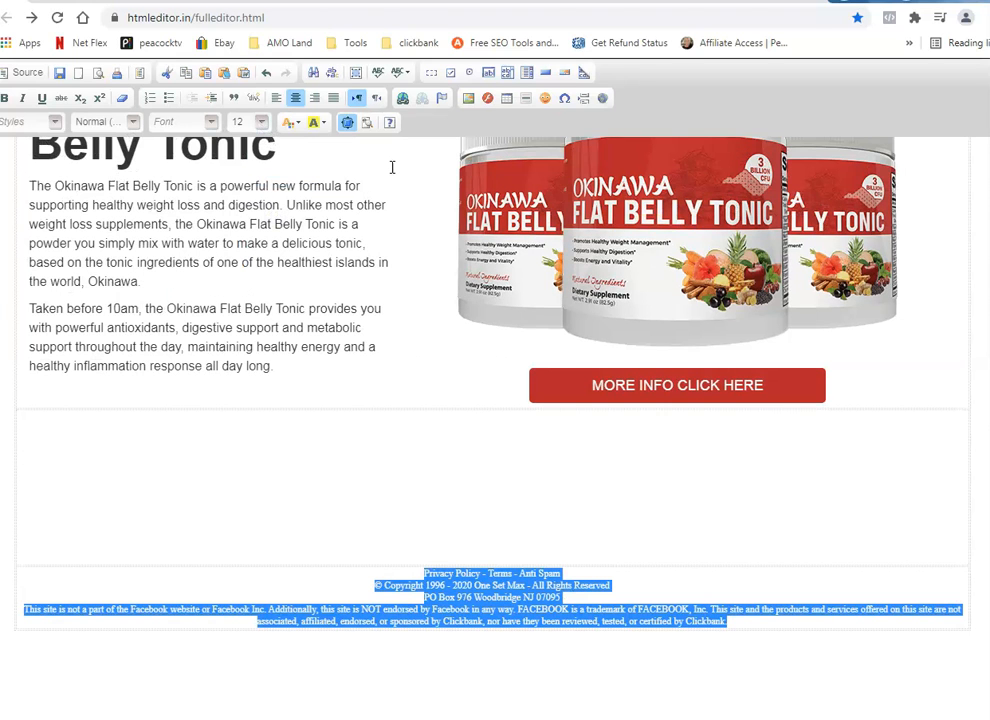
click(98, 73)
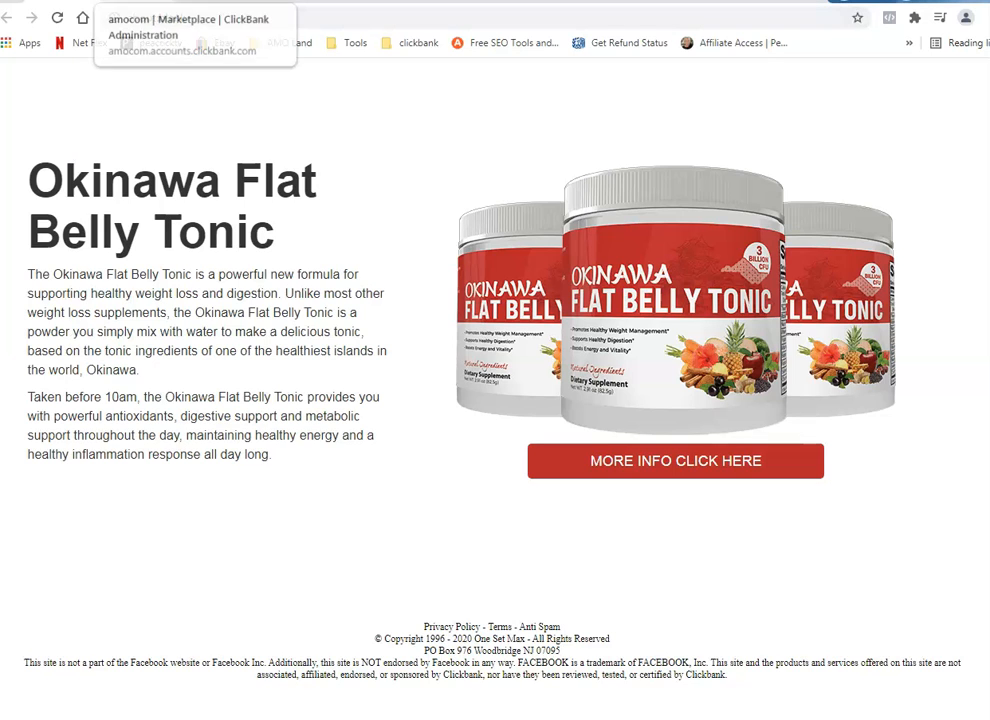
click(60, 2)
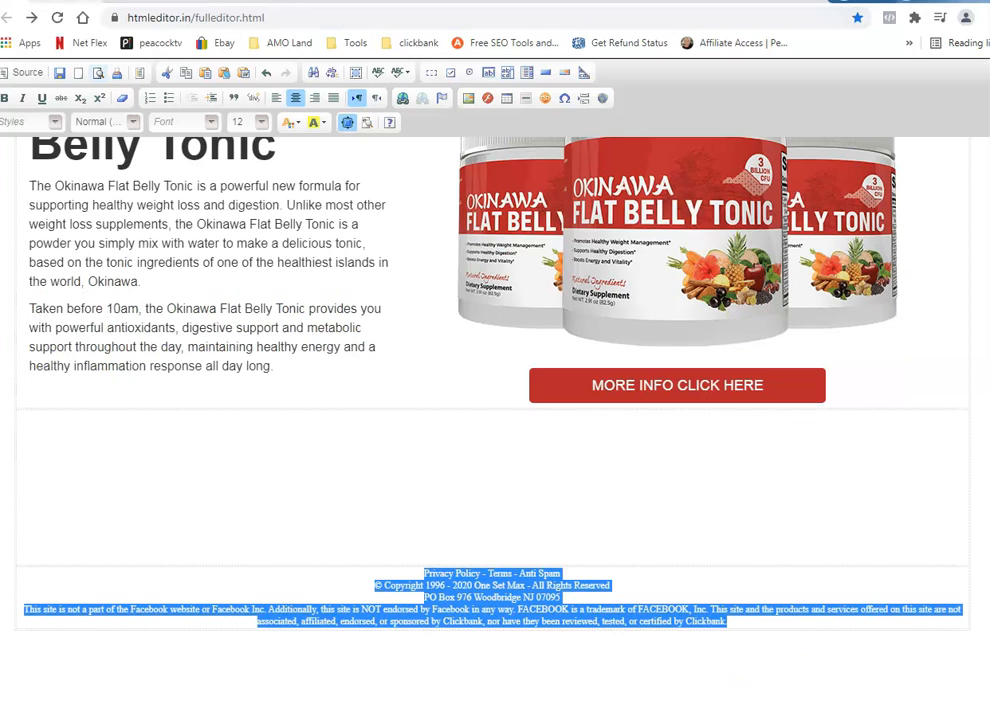
Break the footer disclaimer so that "This site and the products" starts on a new line.
click(280, 596)
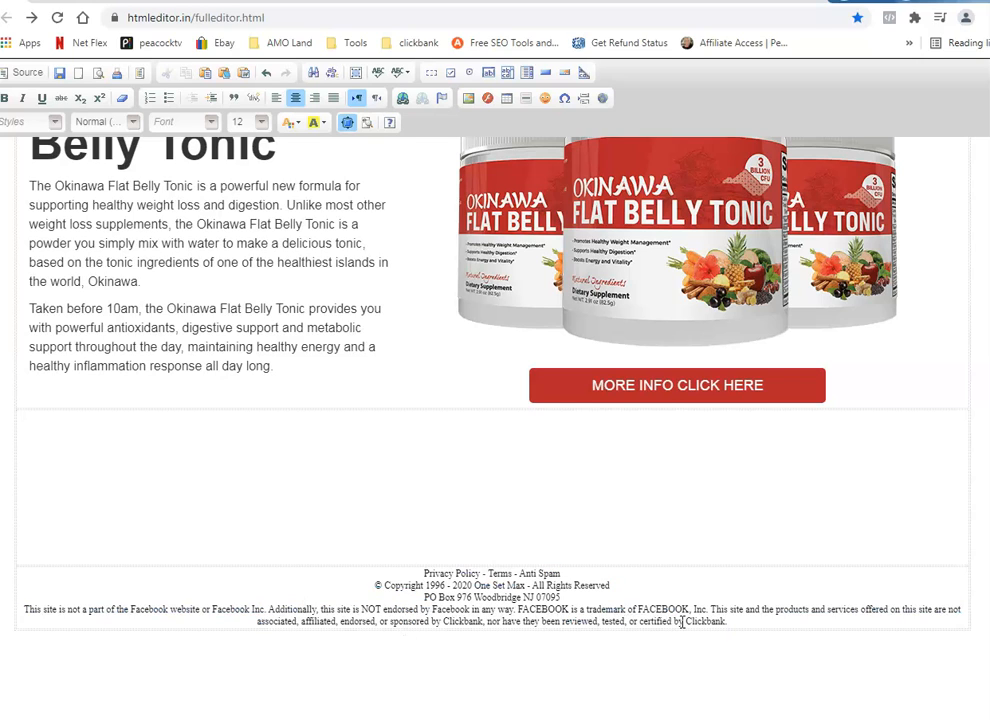
click(712, 606)
key(Return)
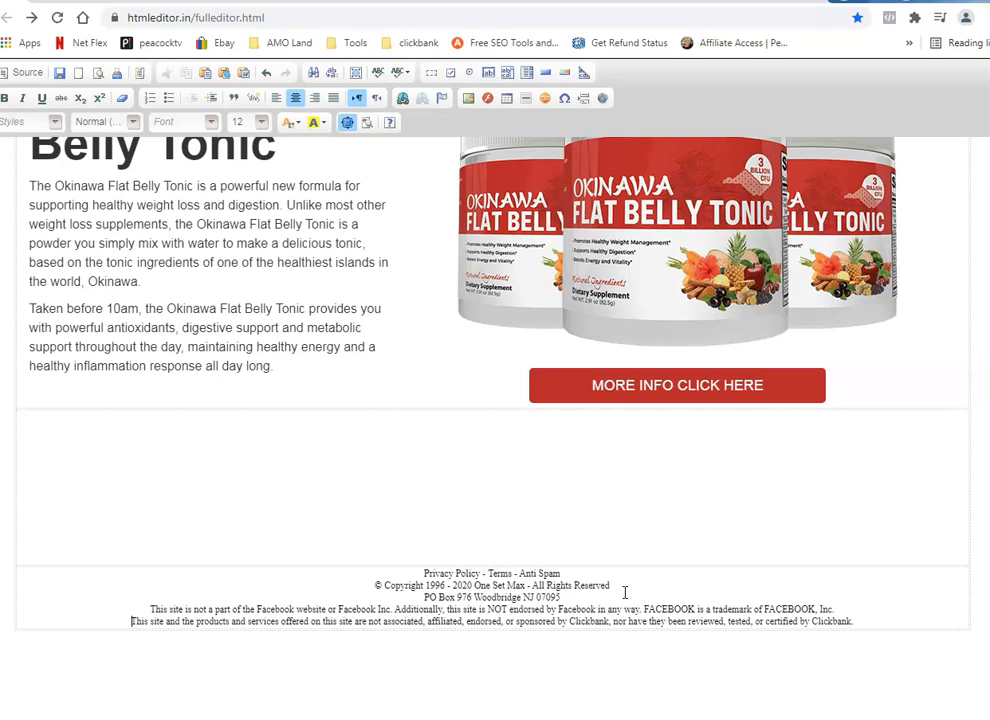
Add seven more blank lines to the spacer row above the footer.
click(496, 480)
key(Return)
key(Return)
key(Return)
key(Return)
key(Return)
key(Return)
key(Return)
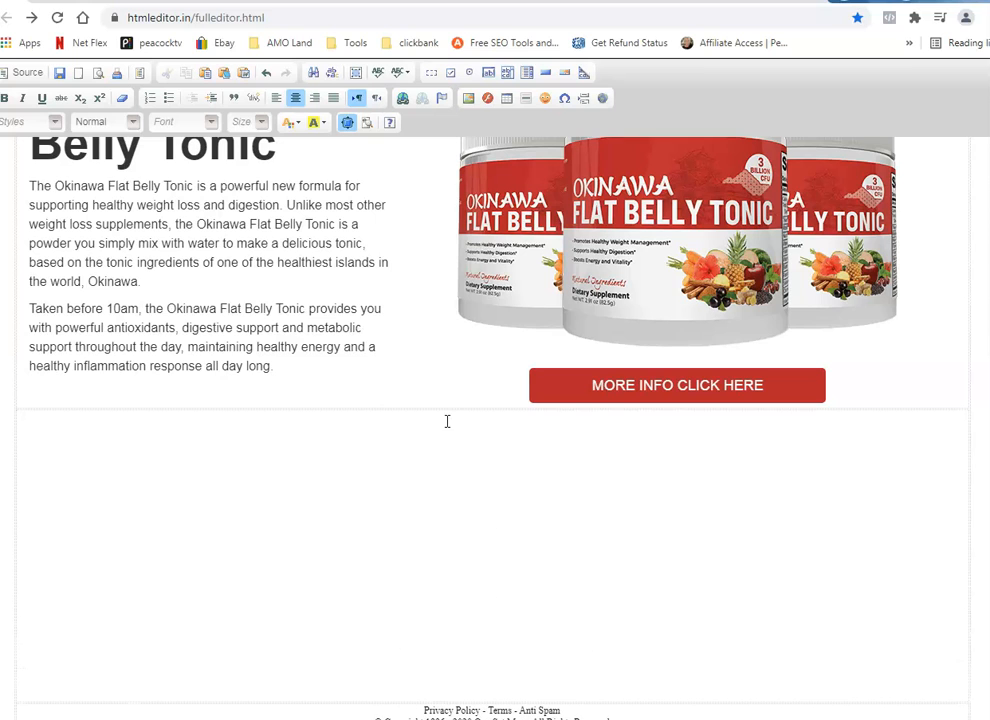
Preview the page and examine its layout, the spacing under the button, and the Privacy Policy, Terms and Anti Spam footer entries.
scroll(285, 370, up, 2)
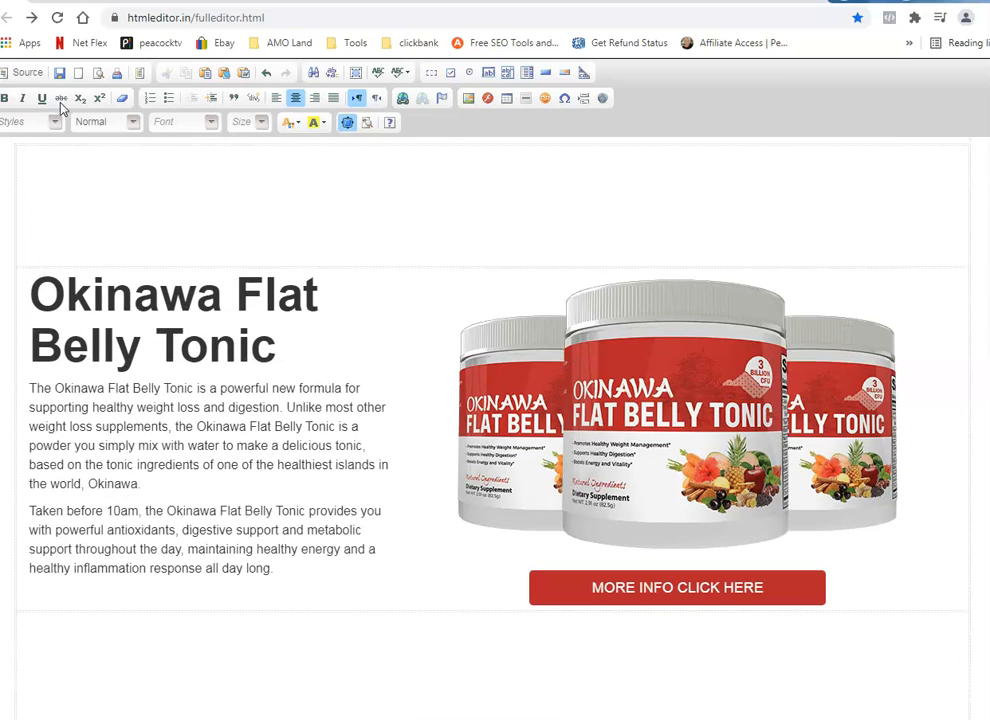
click(78, 72)
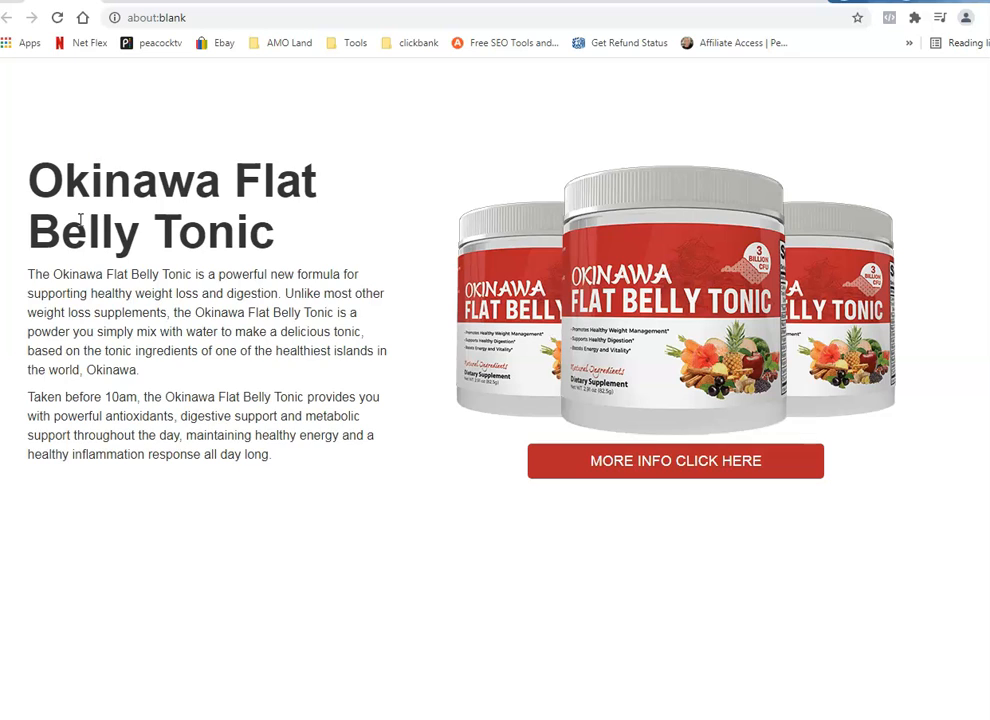
scroll(75, 236, down, 2)
scroll(76, 238, up, 2)
scroll(408, 433, down, 3)
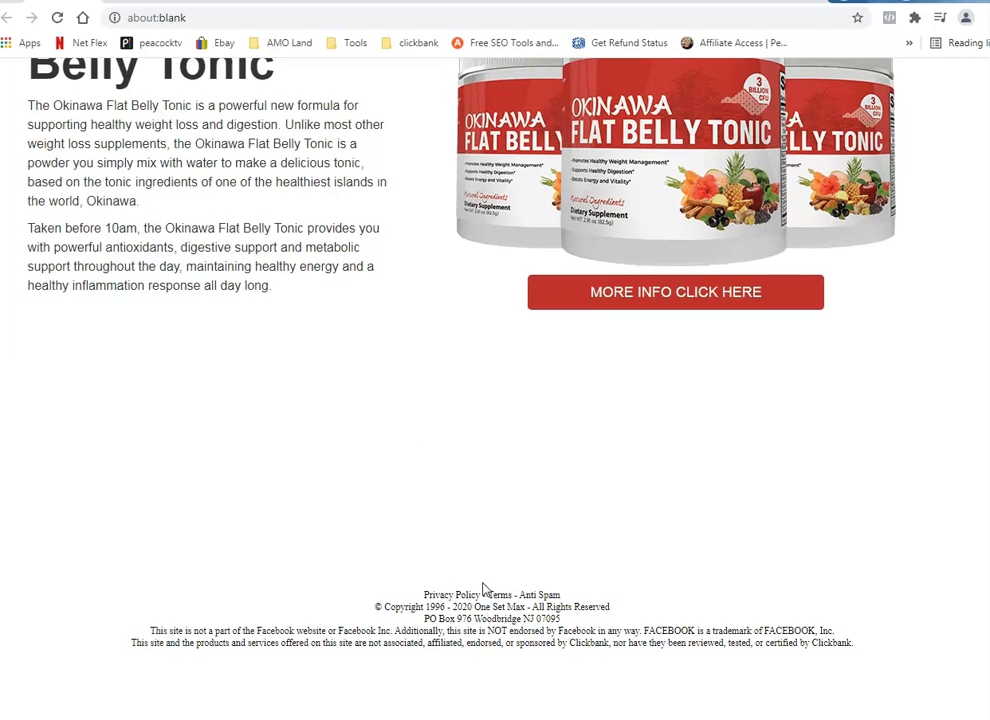
drag(485, 595, 550, 595)
click(460, 614)
scroll(387, 638, up, 1)
scroll(387, 636, up, 1)
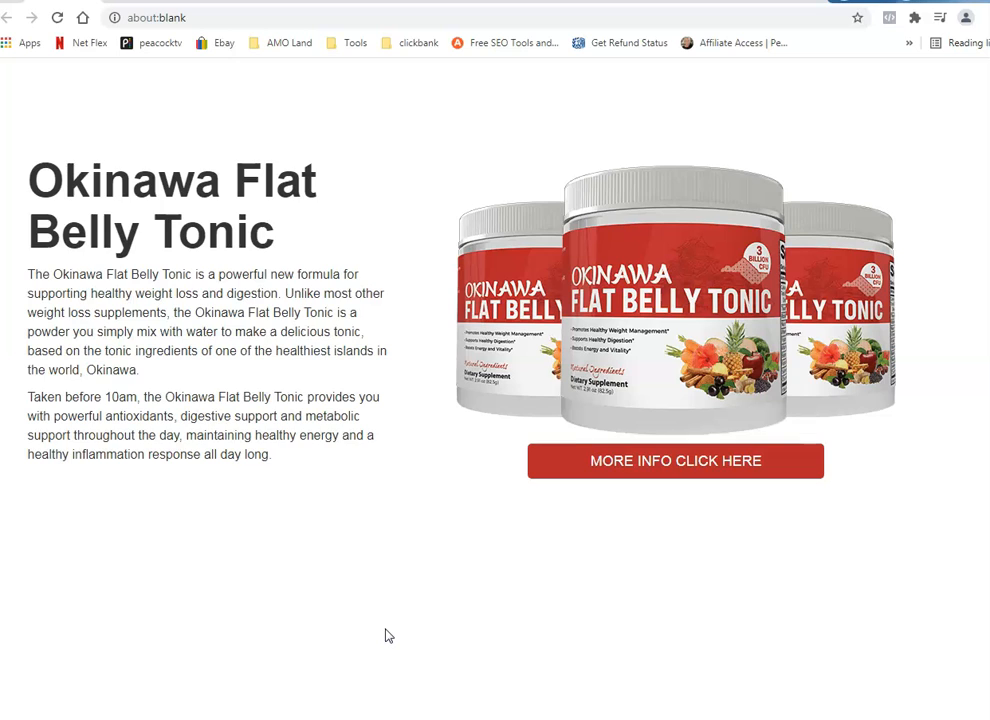
scroll(388, 636, down, 3)
double_click(496, 596)
drag(428, 598, 484, 590)
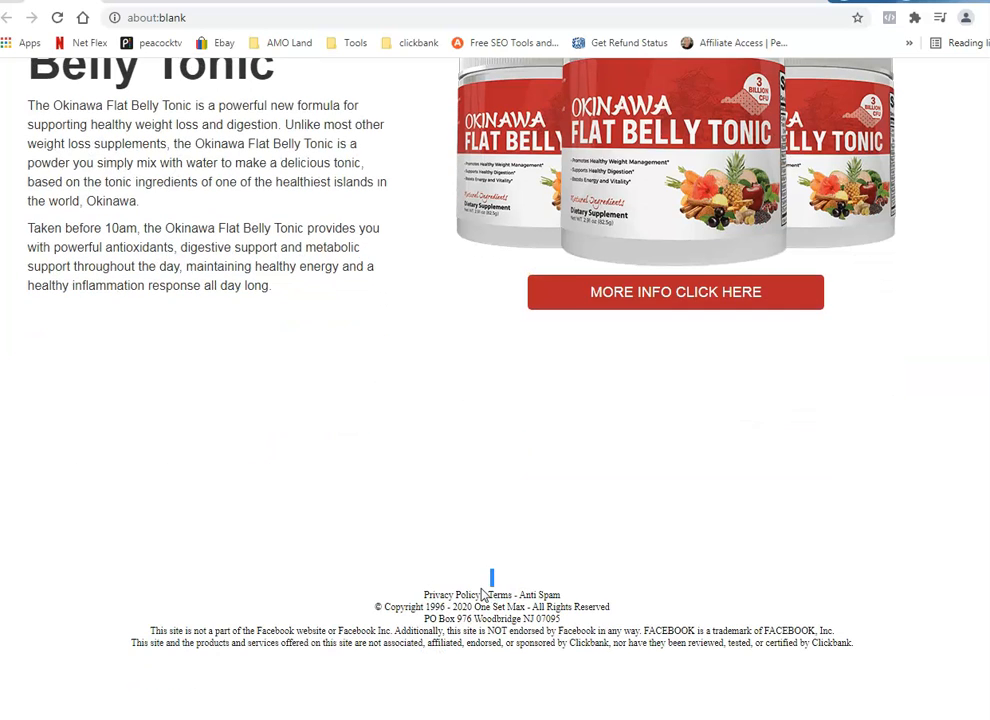
click(417, 617)
scroll(723, 621, up, 1)
scroll(723, 621, down, 1)
scroll(723, 621, up, 2)
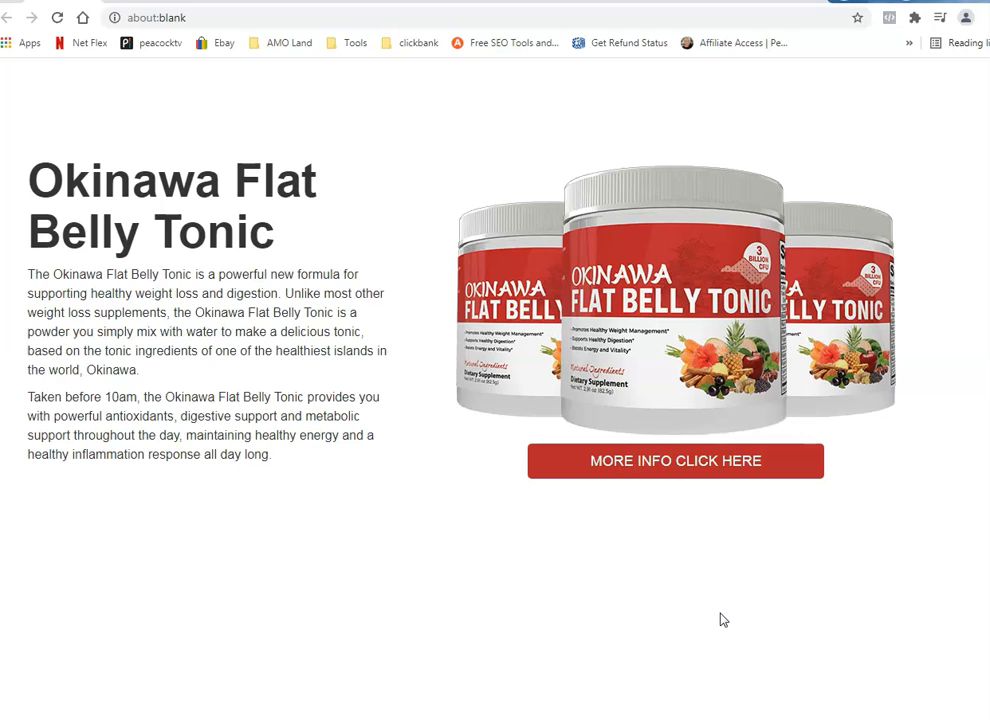
scroll(650, 601, down, 2)
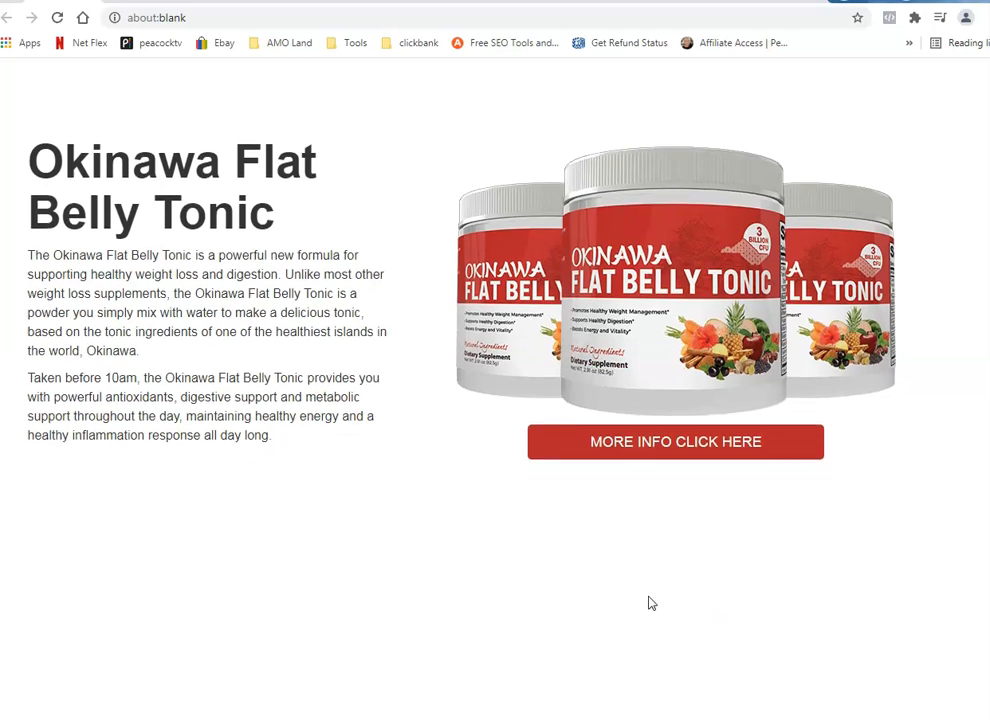
scroll(645, 597, up, 1)
scroll(645, 597, down, 1)
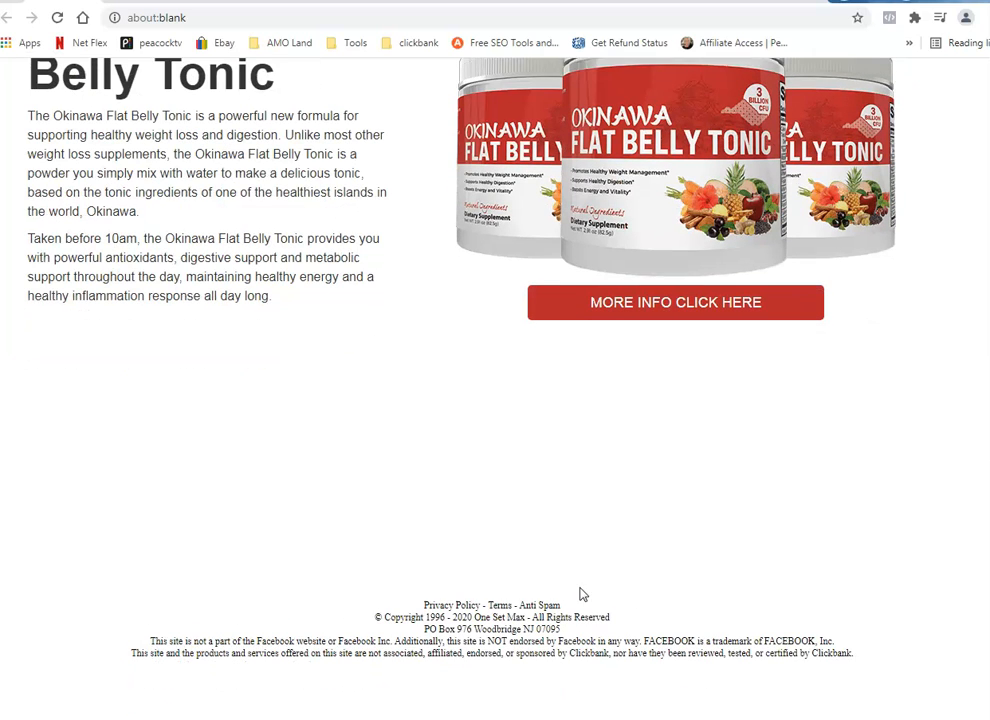
drag(485, 595, 566, 595)
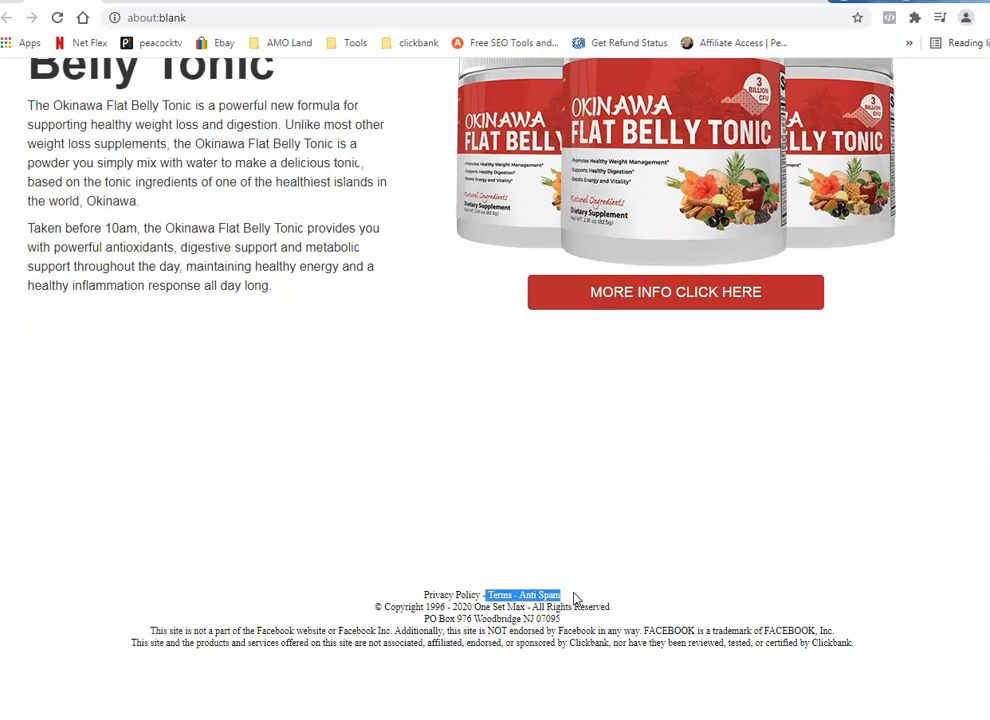
scroll(437, 538, up, 2)
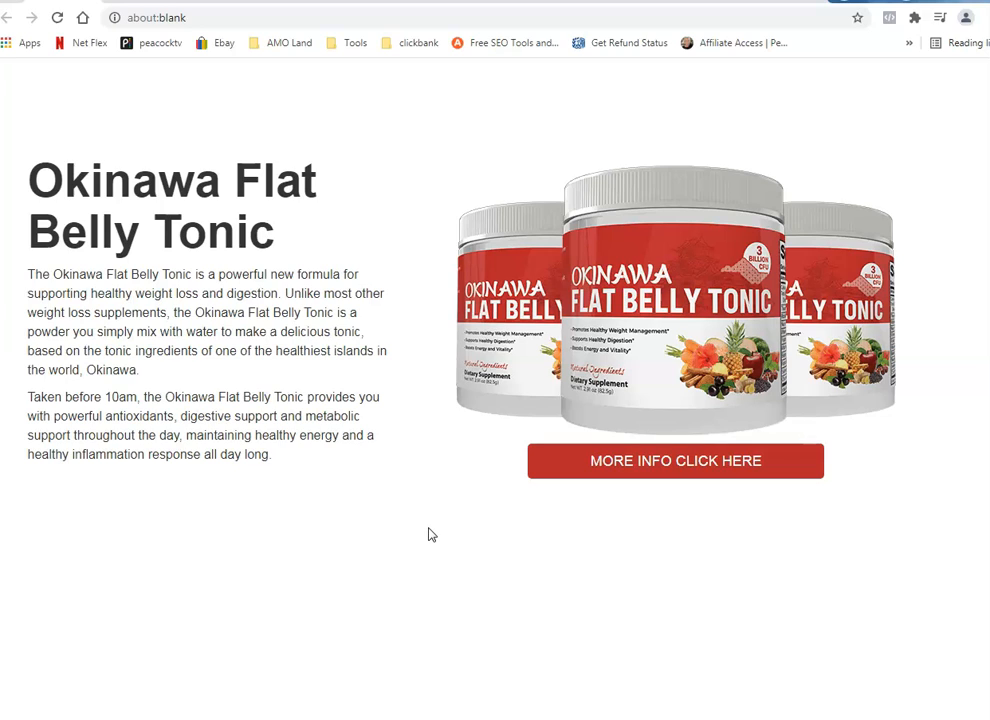
Return to the HTML editor, show the page's source code and copy all of it.
click(93, 1)
click(105, 181)
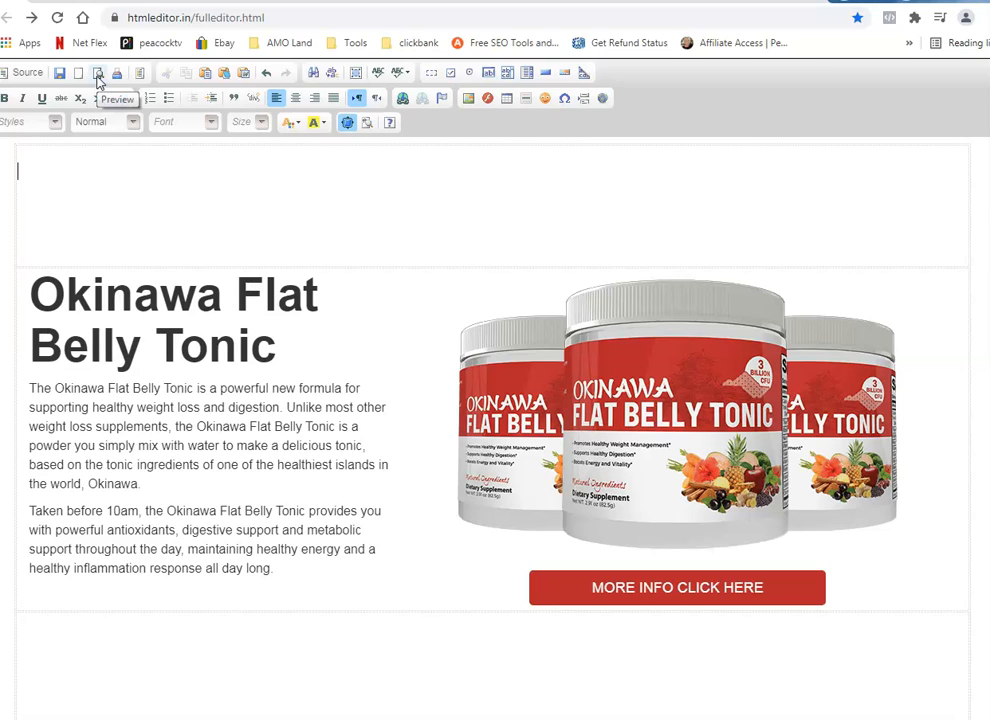
click(28, 74)
click(73, 239)
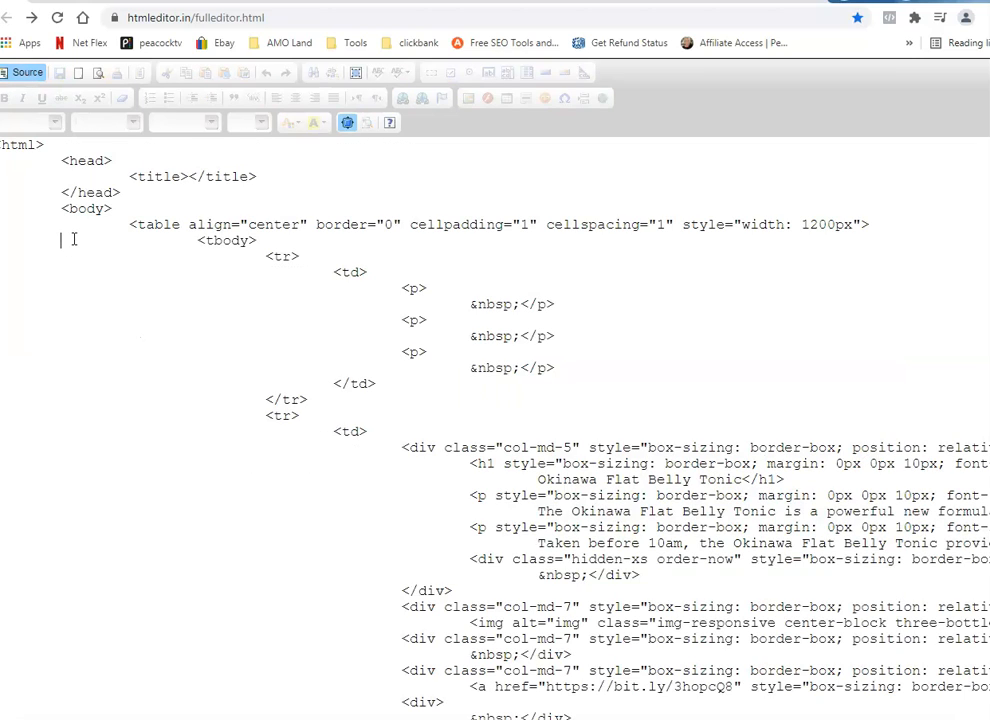
key(ctrl+a)
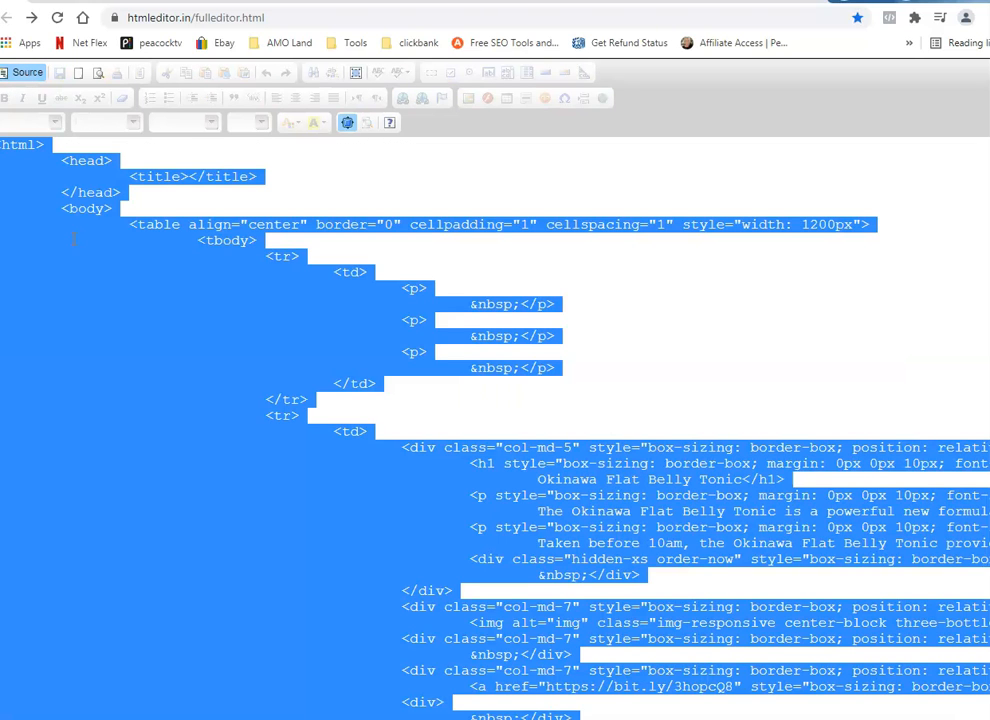
right_click(28, 242)
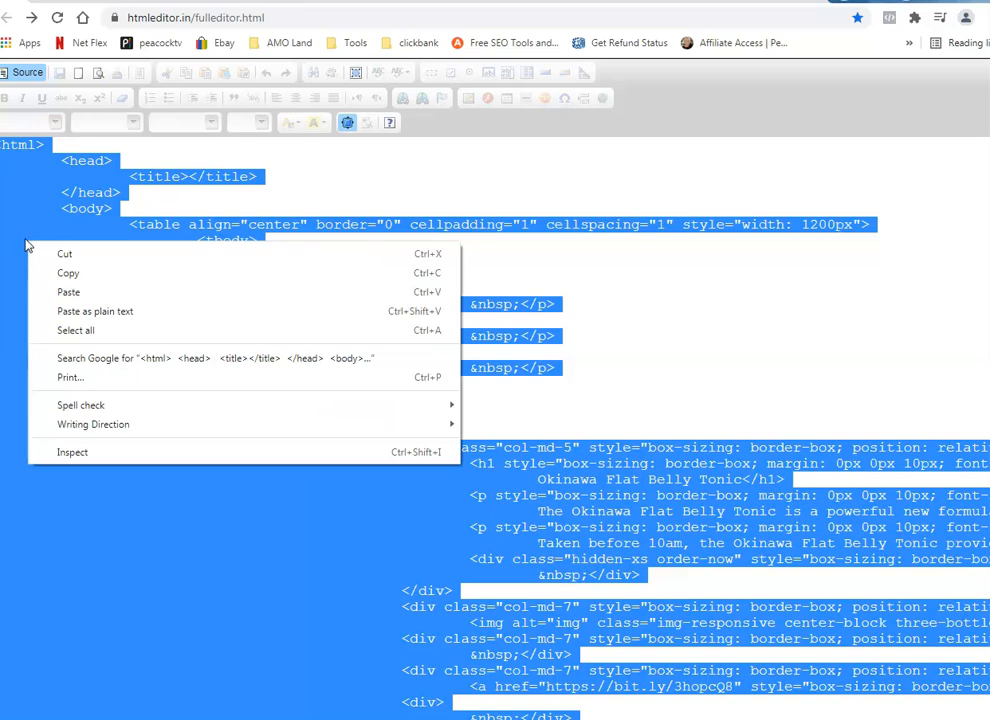
click(113, 337)
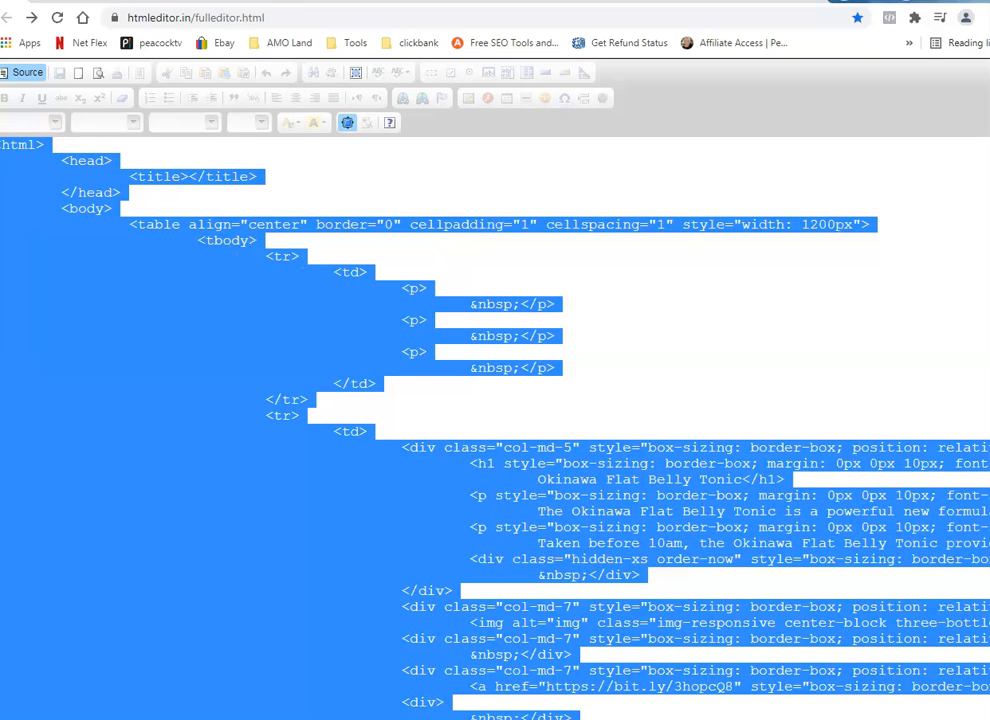
right_click(137, 310)
click(155, 338)
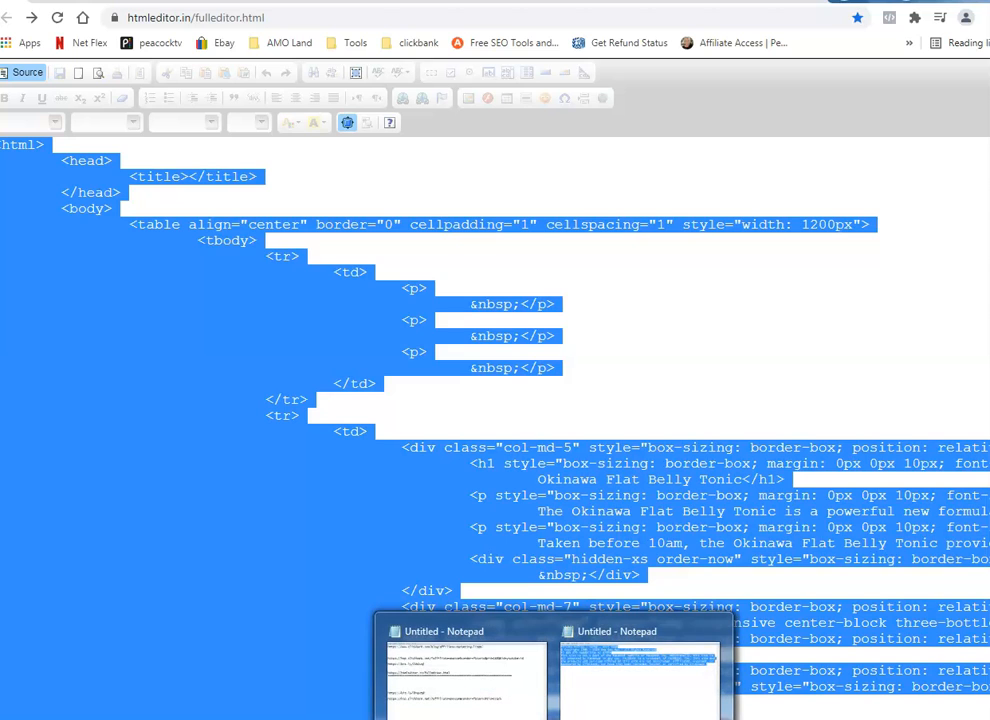
Switch to a new blank Notepad document and paste the page's HTML source into it.
right_click(555, 718)
click(480, 698)
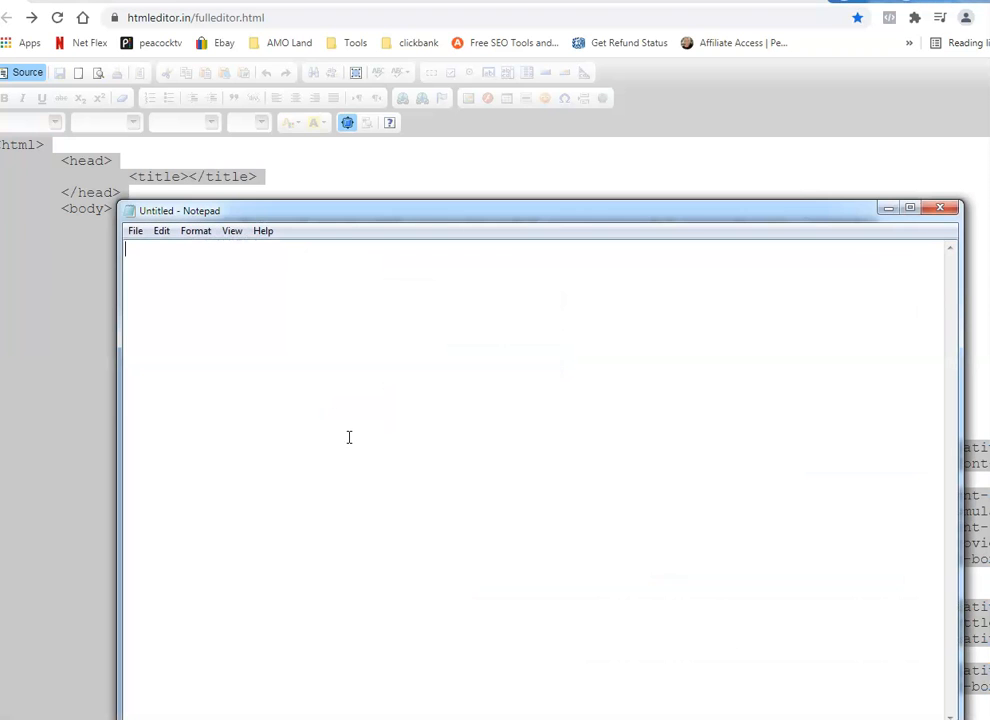
right_click(228, 278)
click(264, 347)
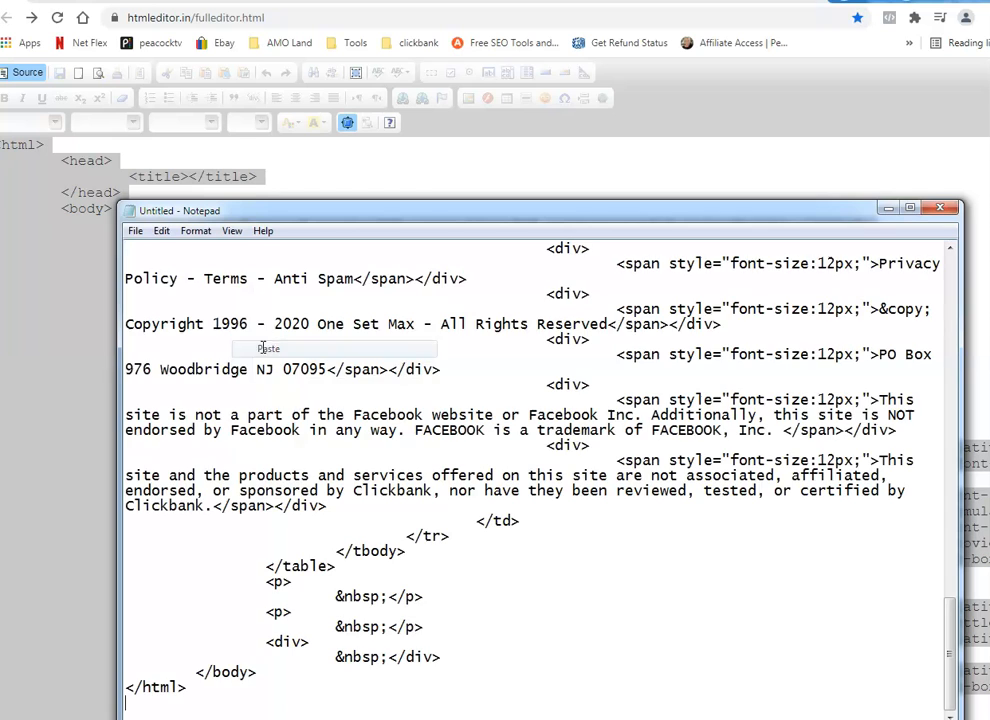
click(135, 231)
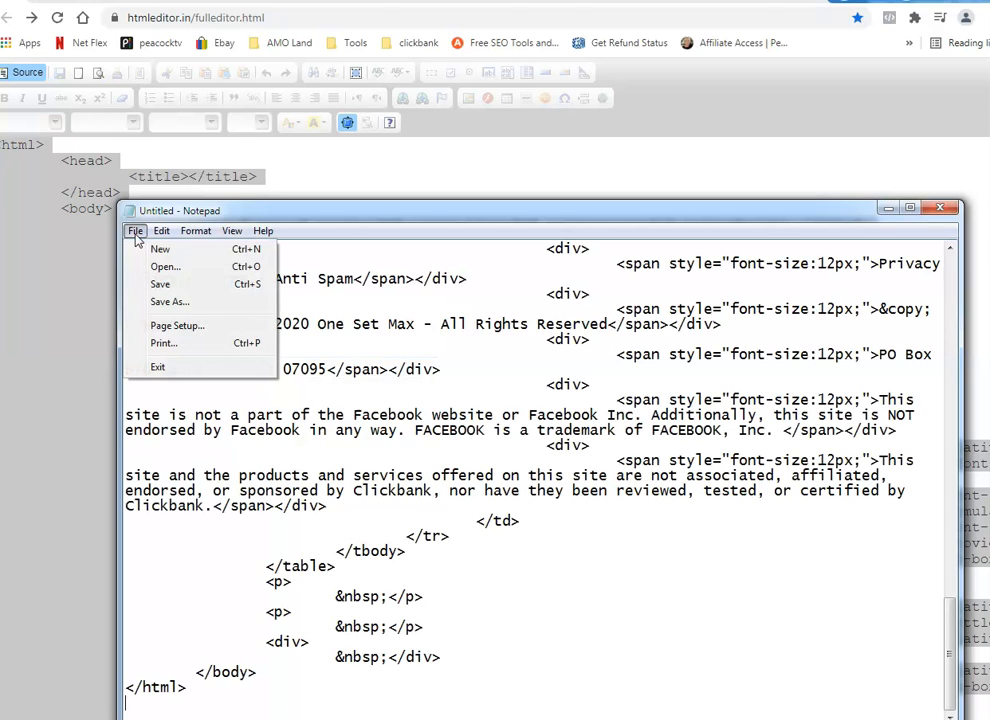
click(160, 303)
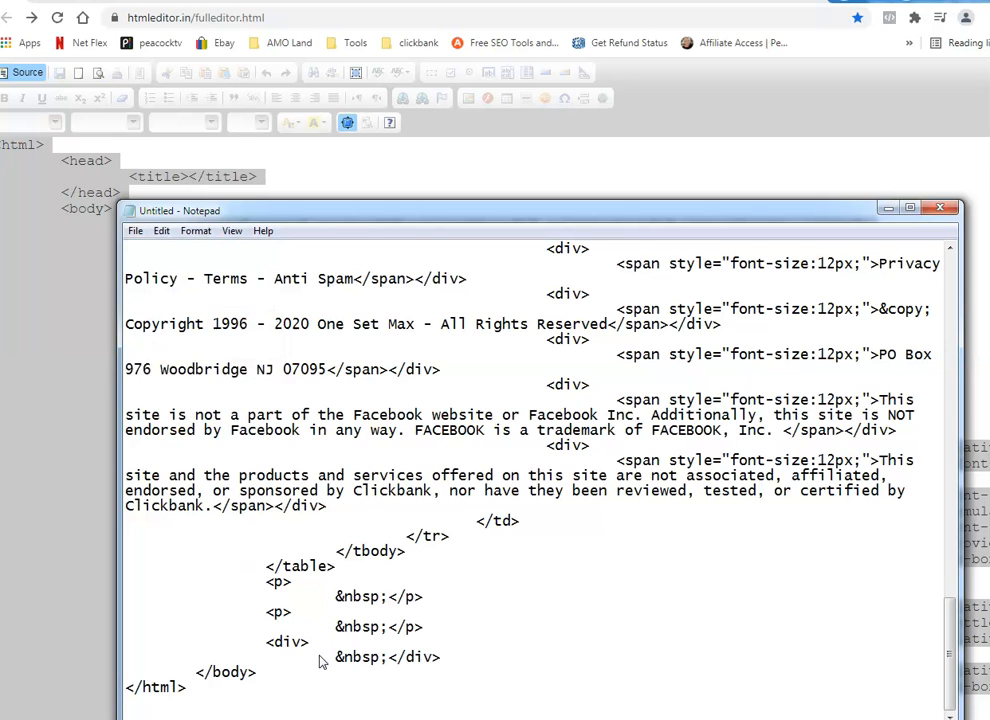
click(330, 588)
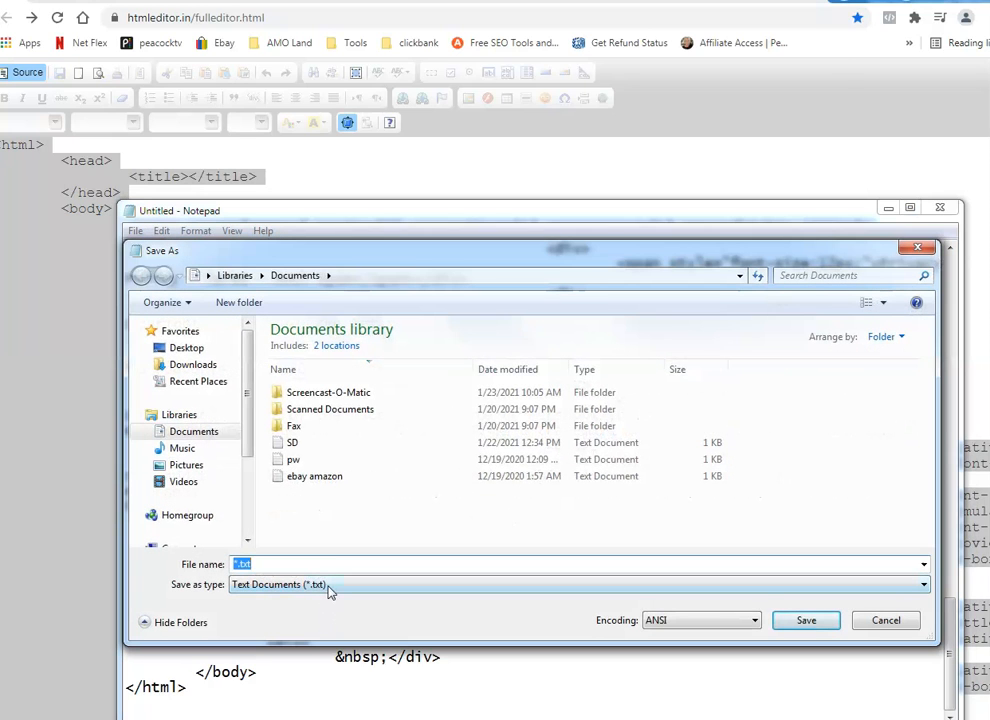
click(313, 615)
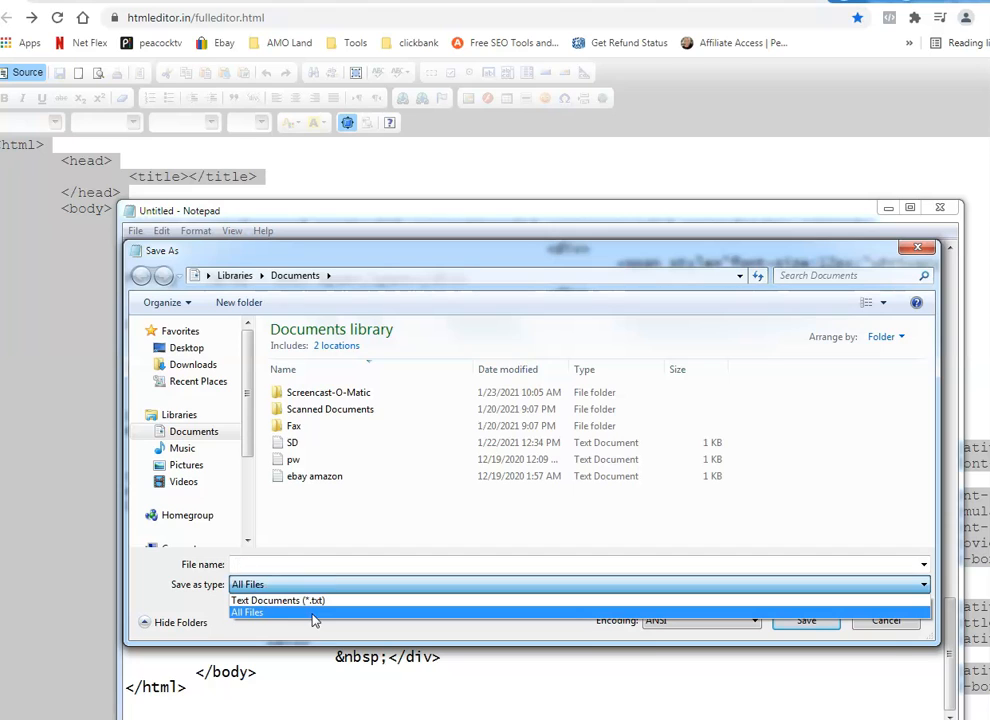
click(290, 588)
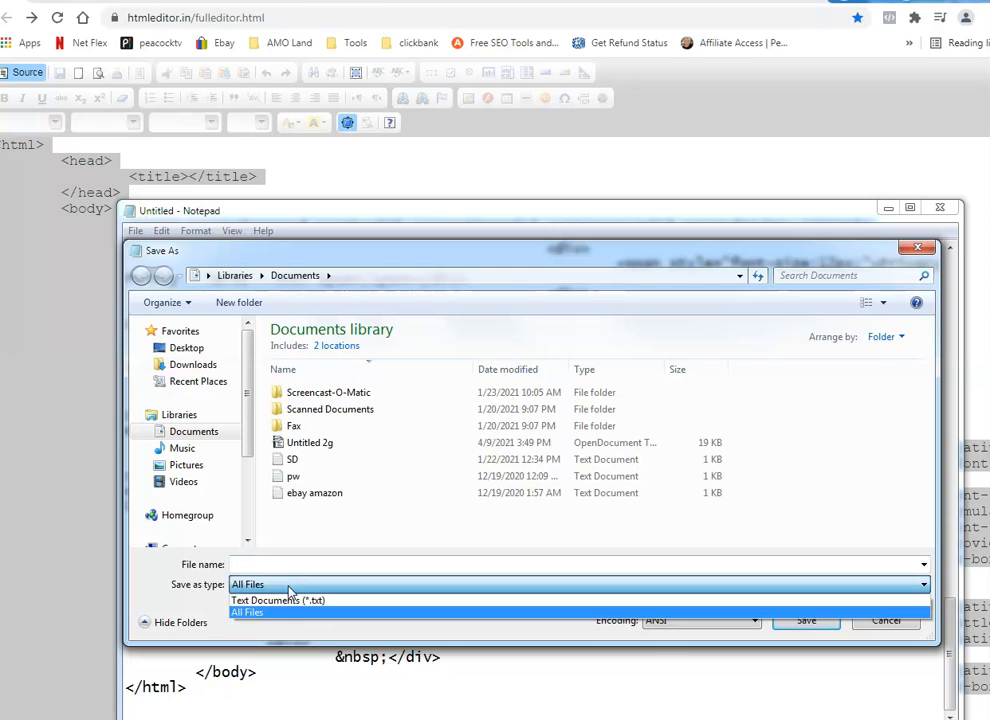
click(285, 598)
click(282, 566)
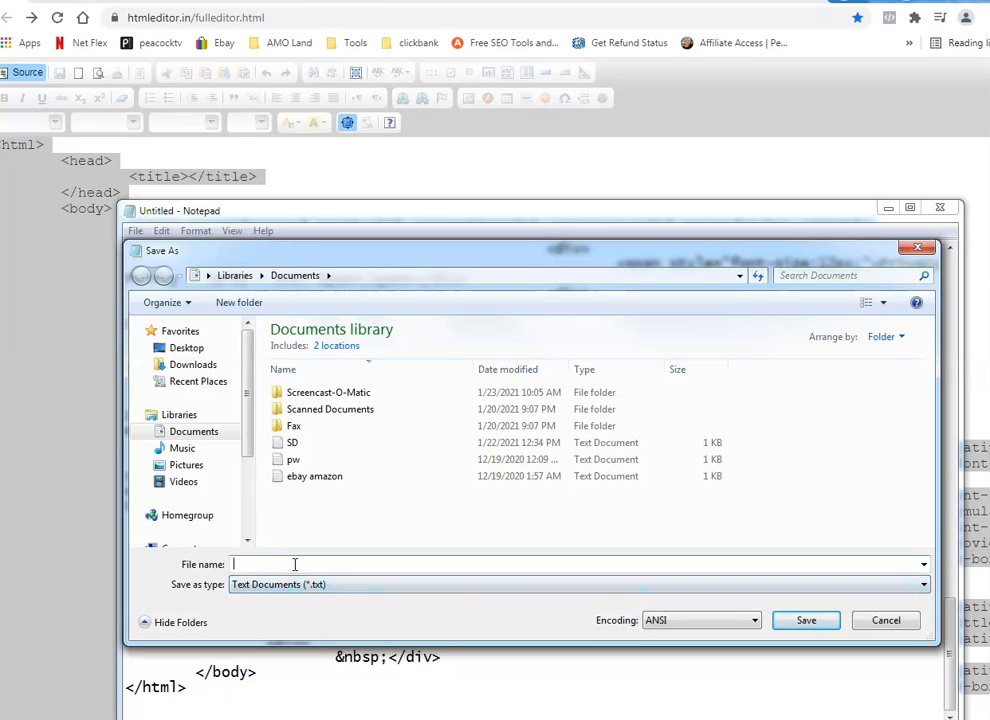
click(880, 620)
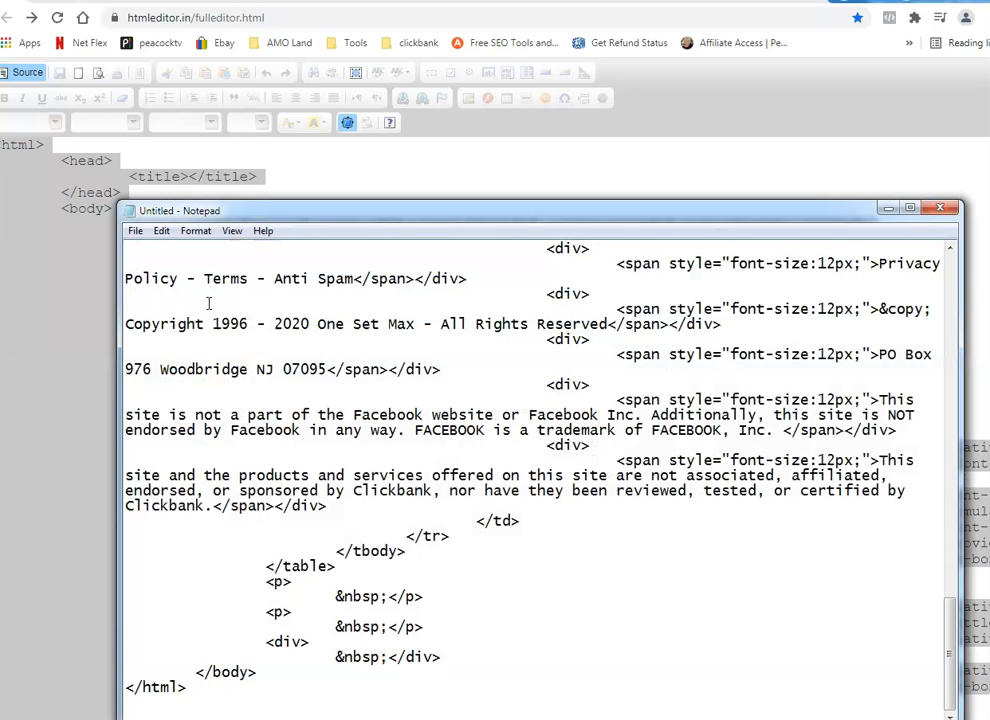
Start saving the Notepad document under a new name, with All Files as the file type.
click(134, 231)
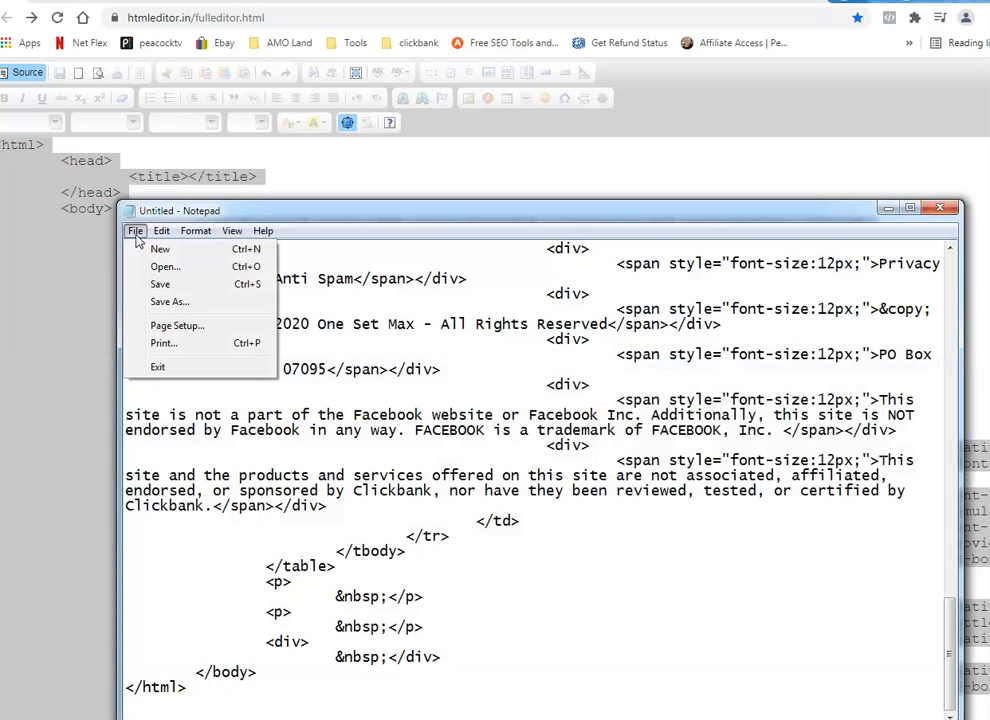
click(160, 301)
click(268, 564)
double_click(265, 564)
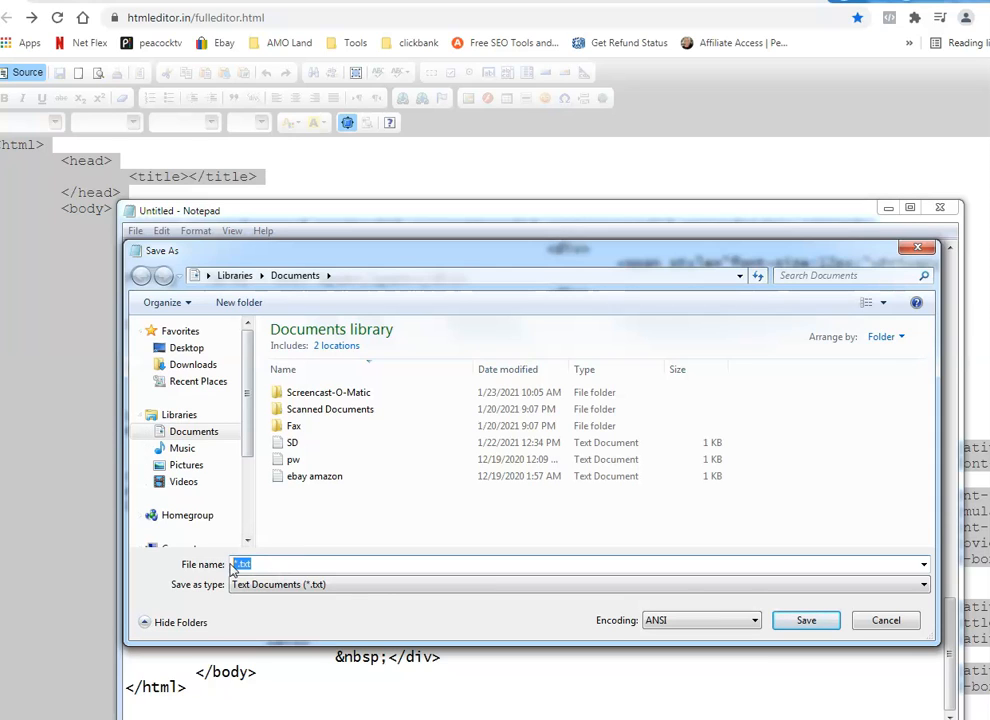
click(347, 583)
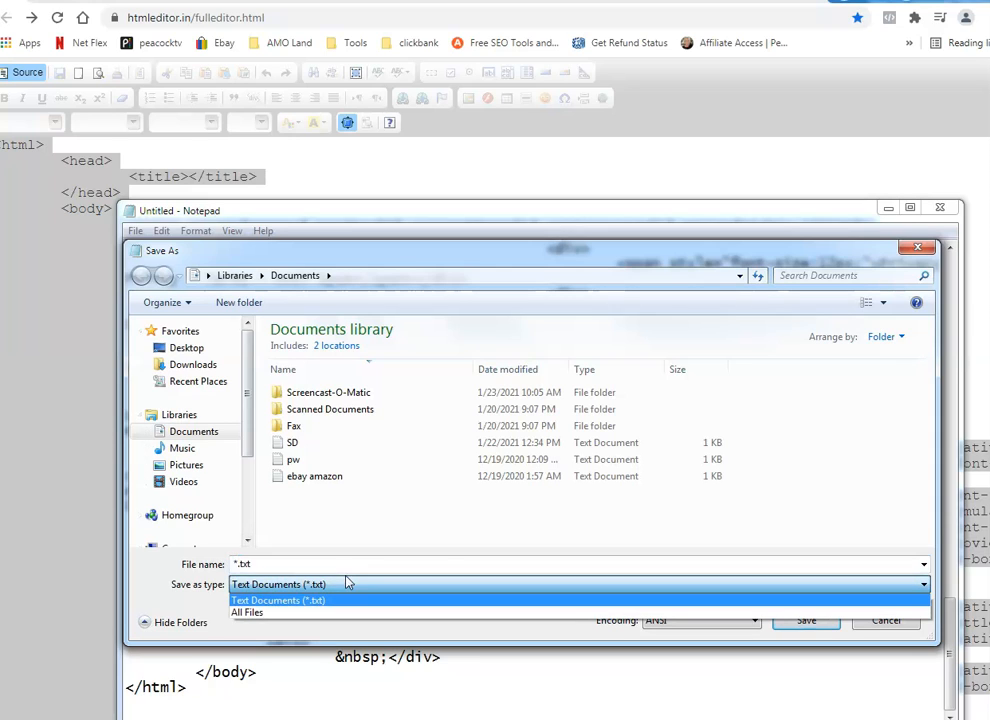
click(322, 613)
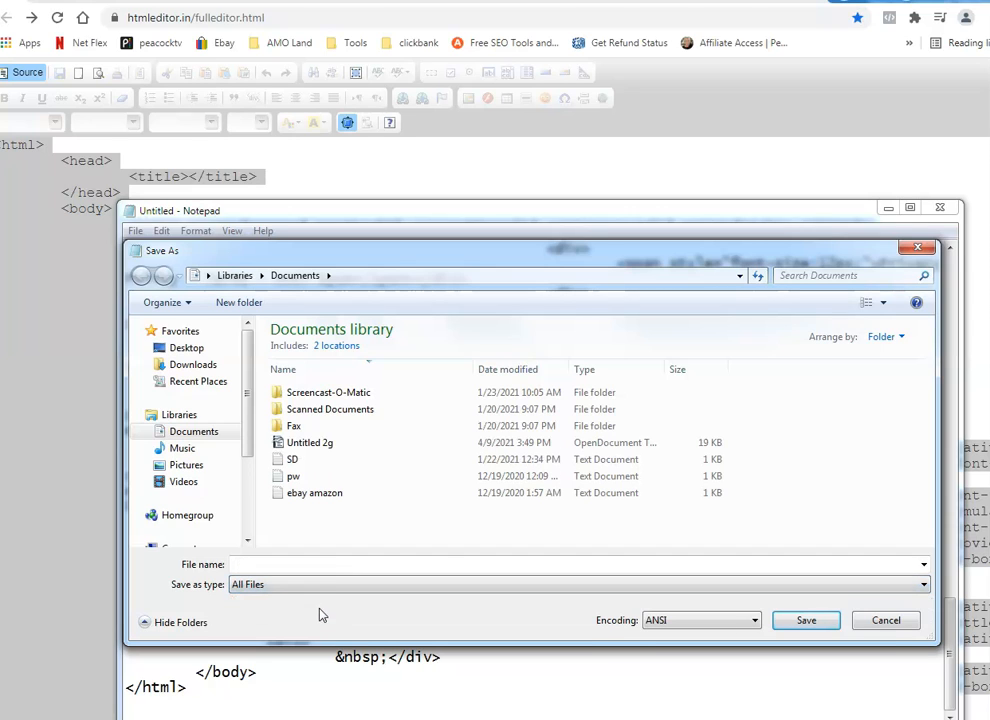
click(331, 566)
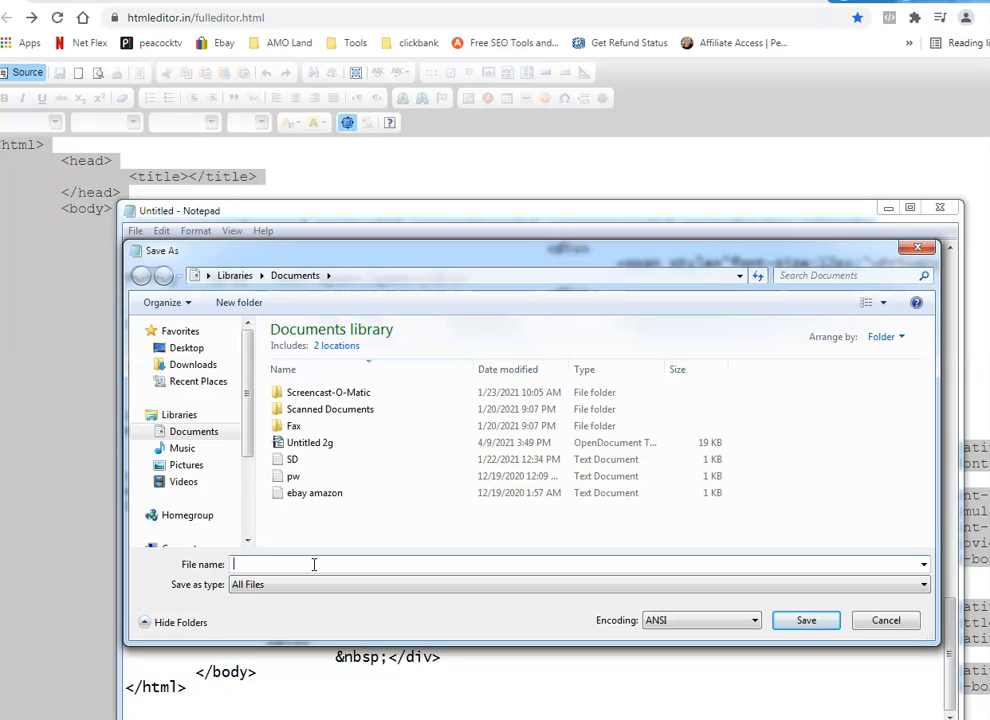
click(309, 588)
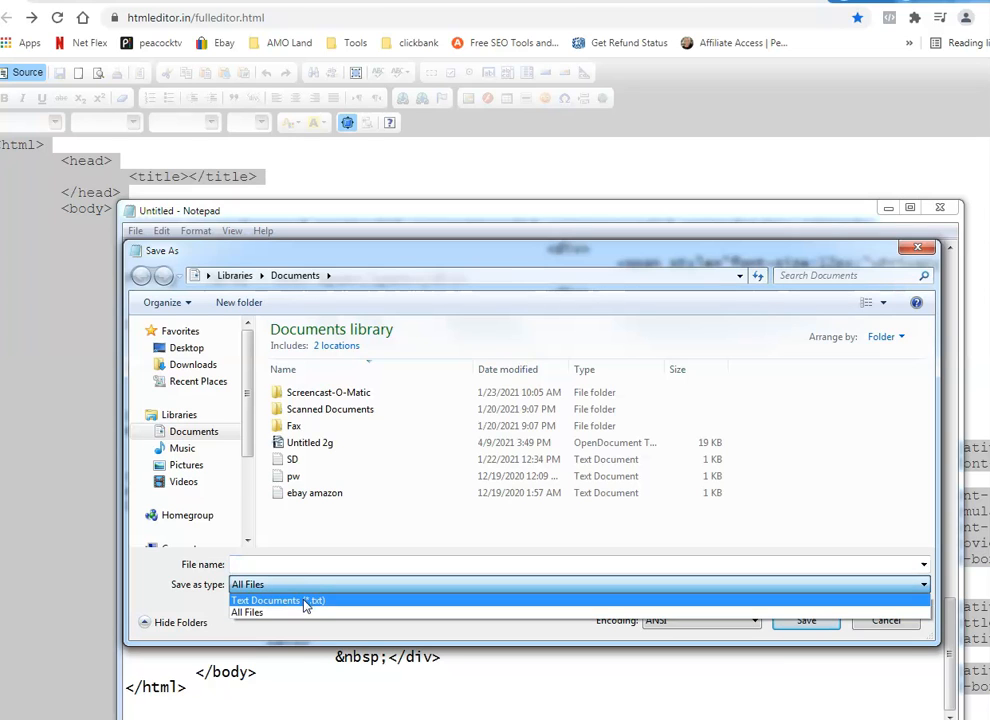
click(308, 598)
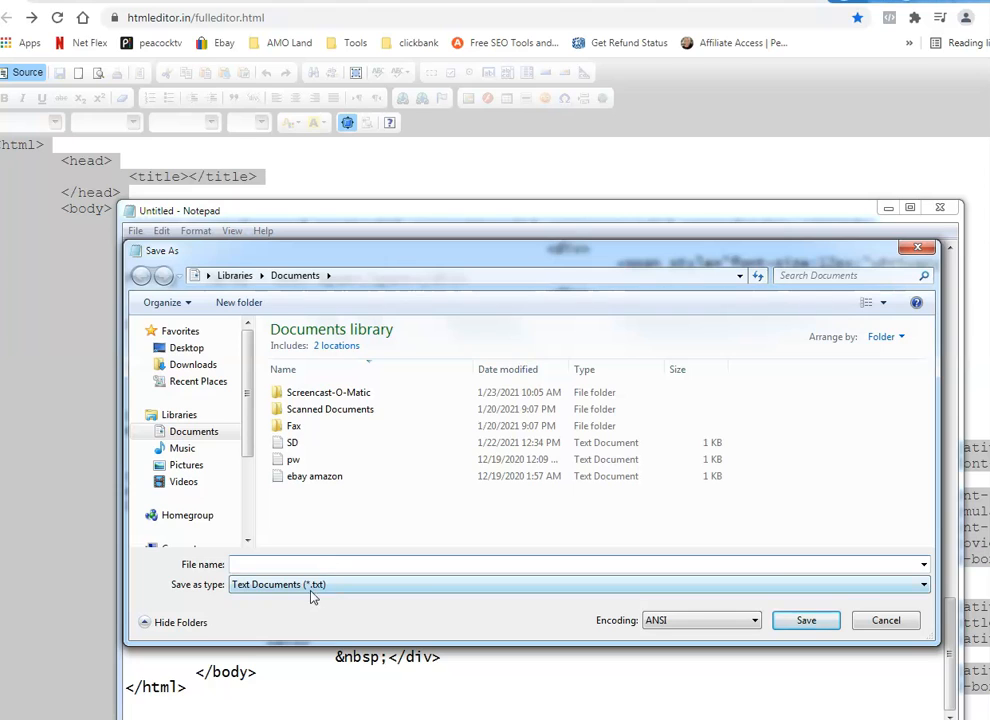
click(305, 588)
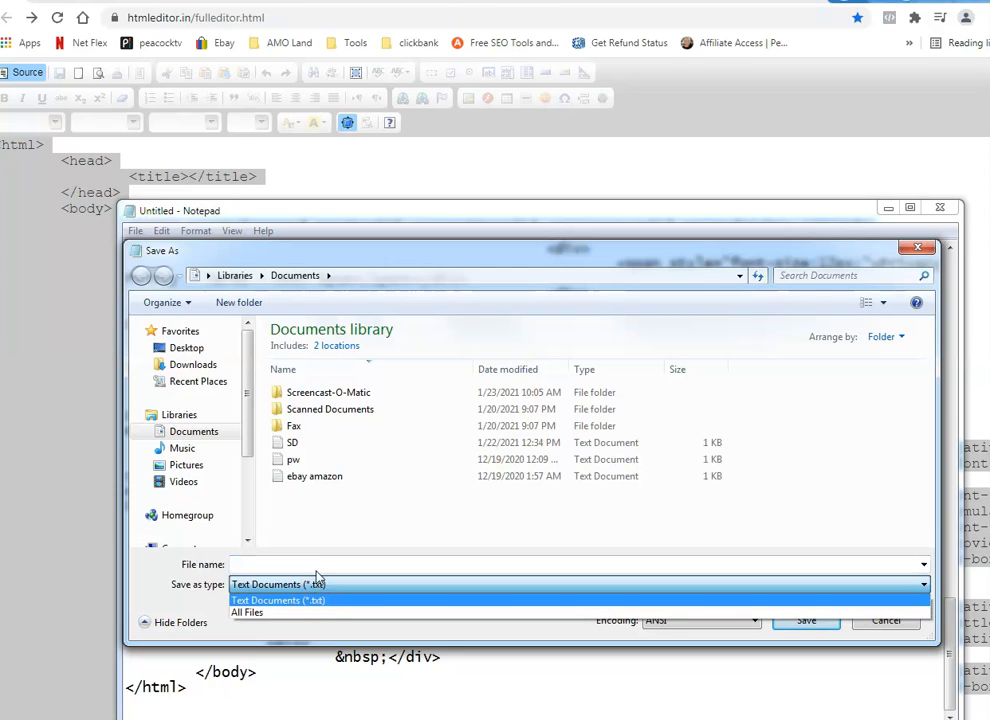
click(315, 568)
click(309, 586)
click(288, 613)
Name the file flatbelly.html and choose the desktop's youtube pics shortcut folder as the save location.
click(291, 566)
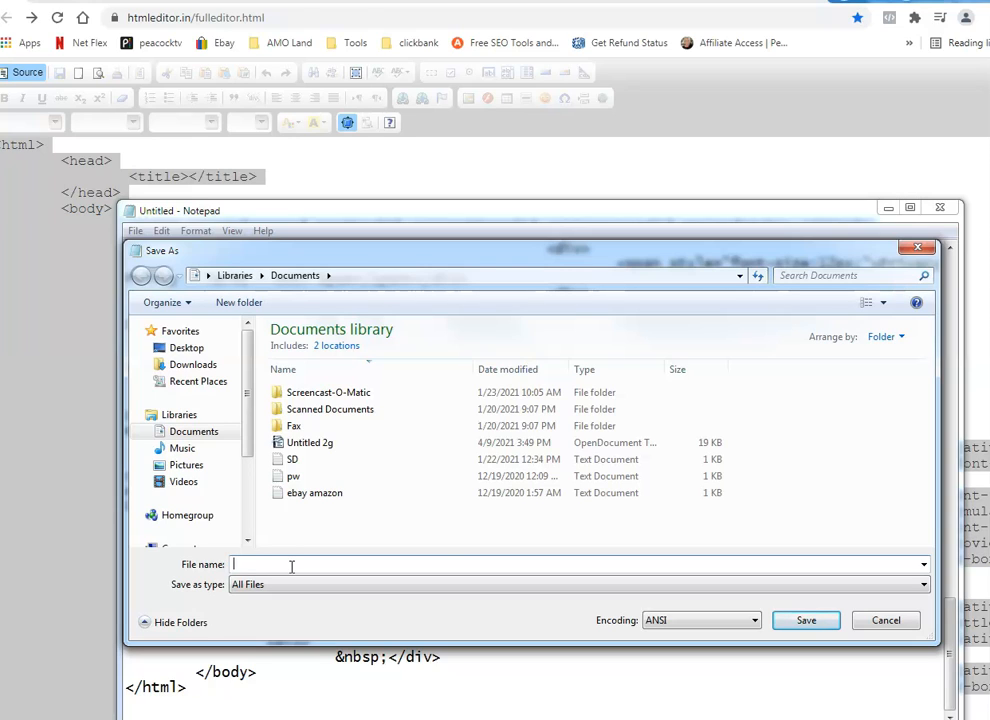
text(flatbelly.html)
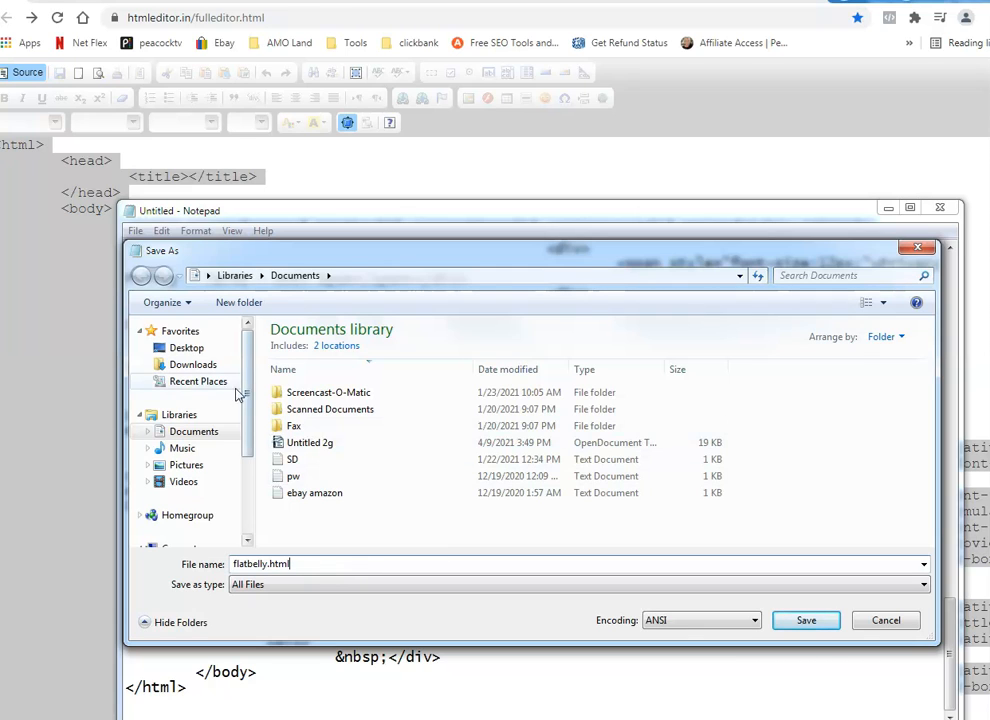
click(205, 350)
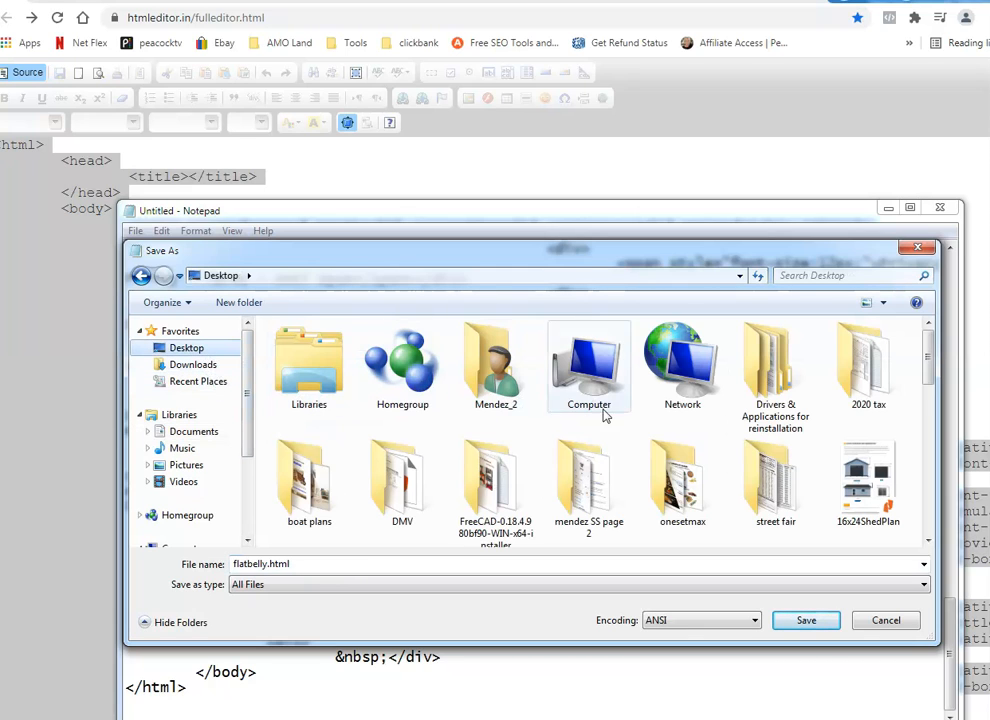
click(673, 480)
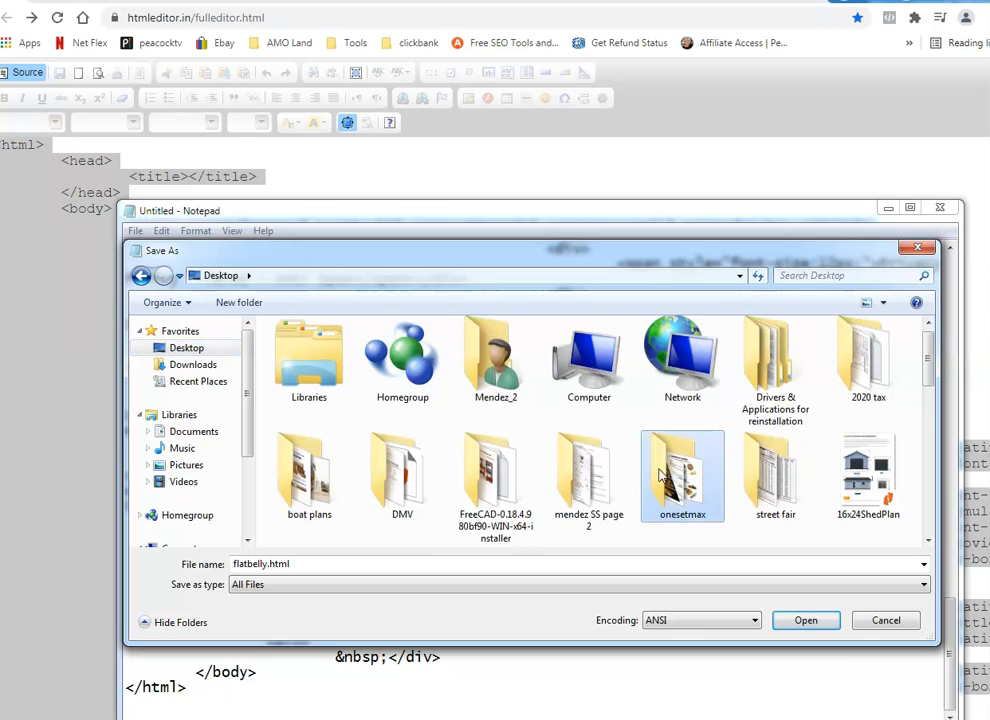
scroll(515, 455, down, 3)
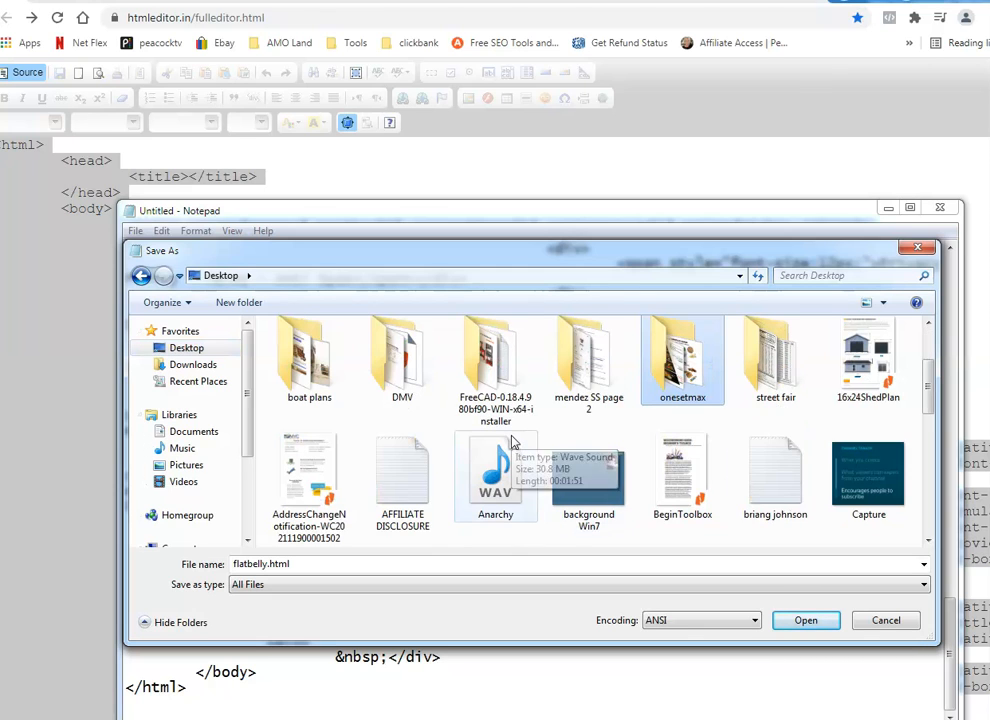
key(End)
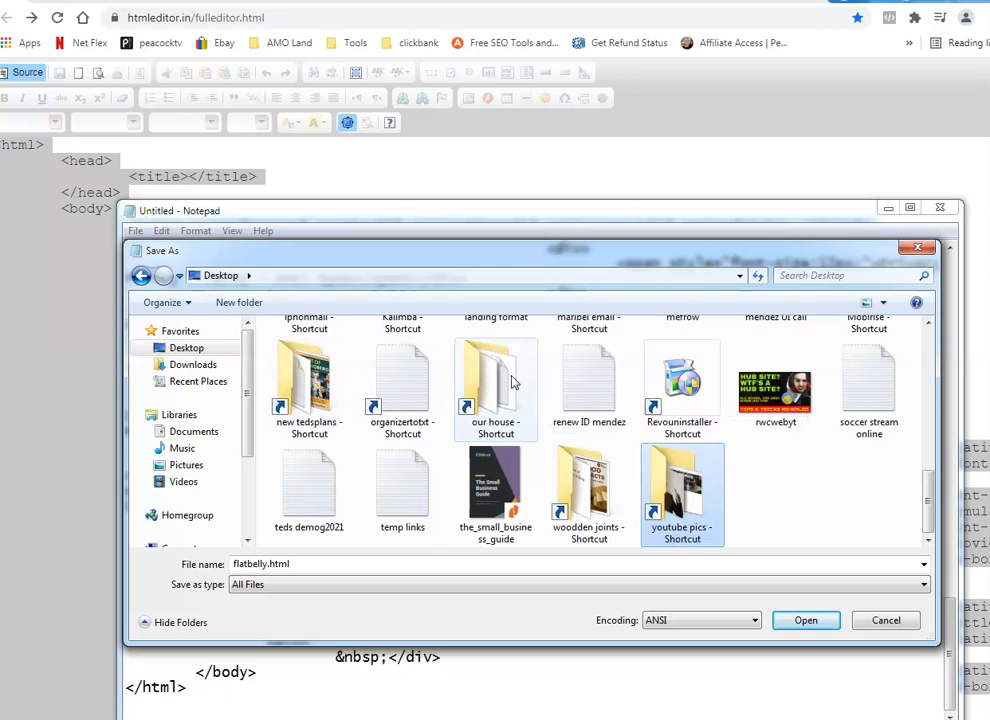
double_click(672, 484)
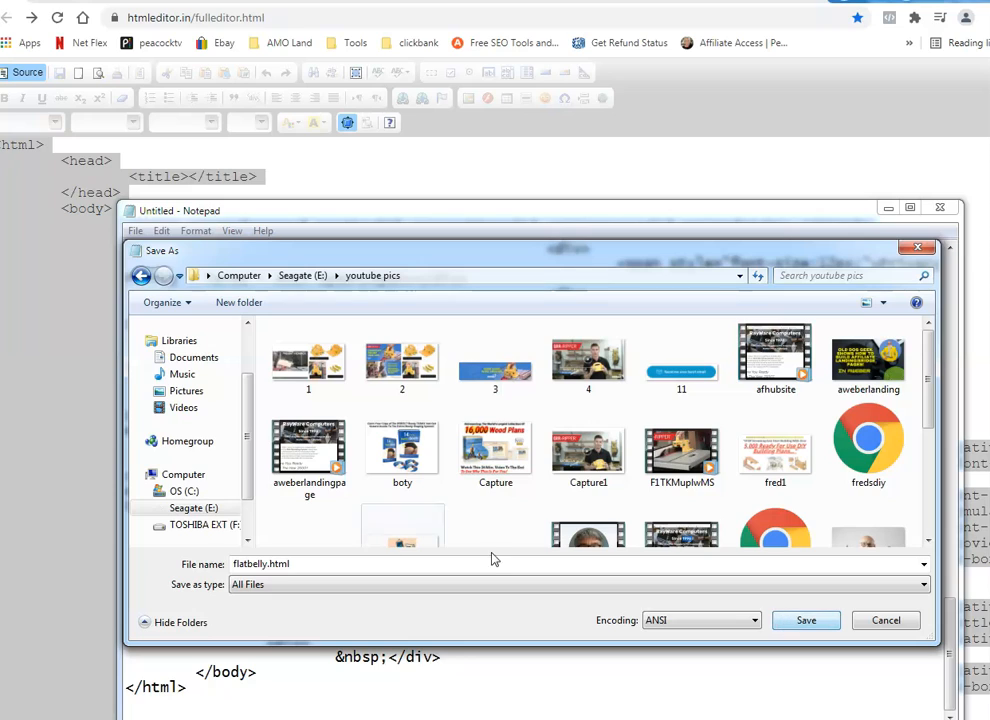
Keep All Files as the file type and save flatbelly.html in the youtube pics folder.
click(239, 590)
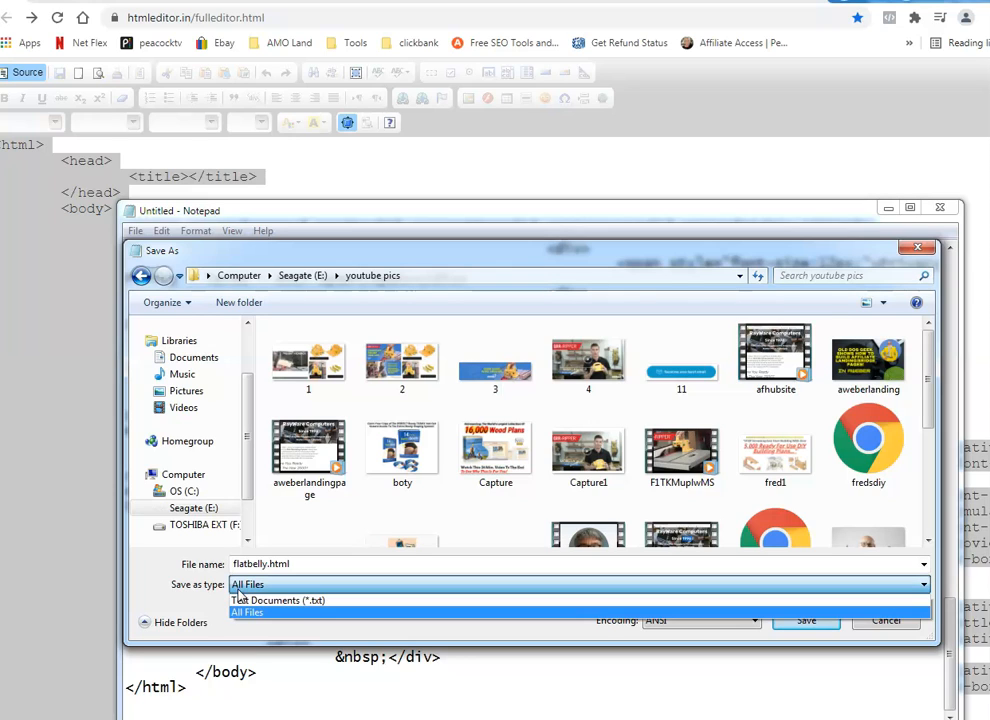
click(247, 612)
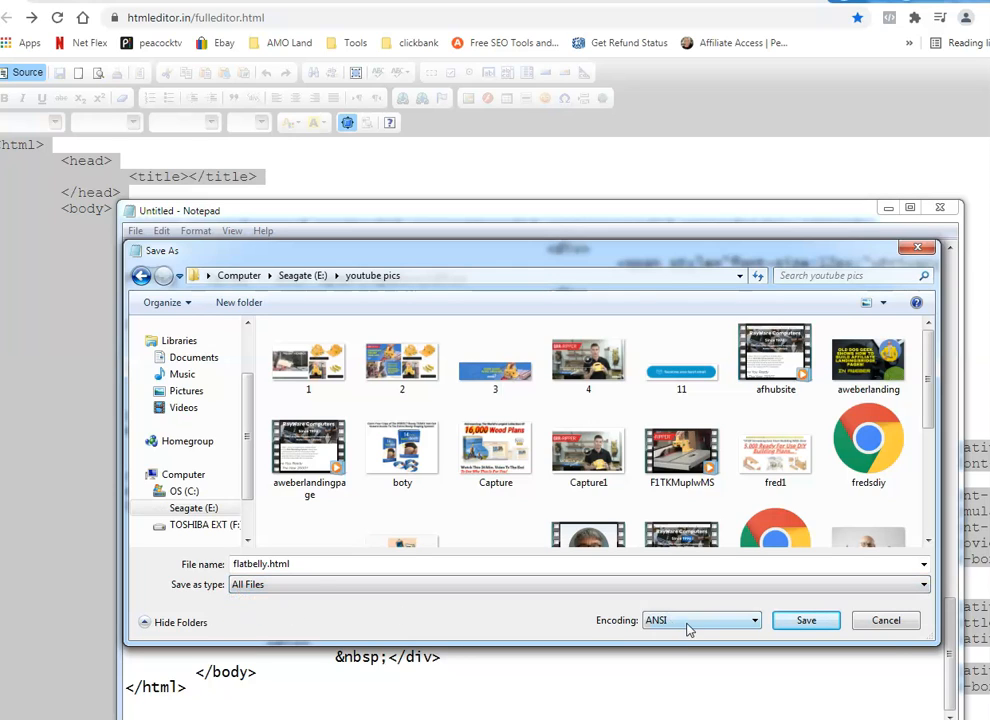
click(306, 565)
click(307, 565)
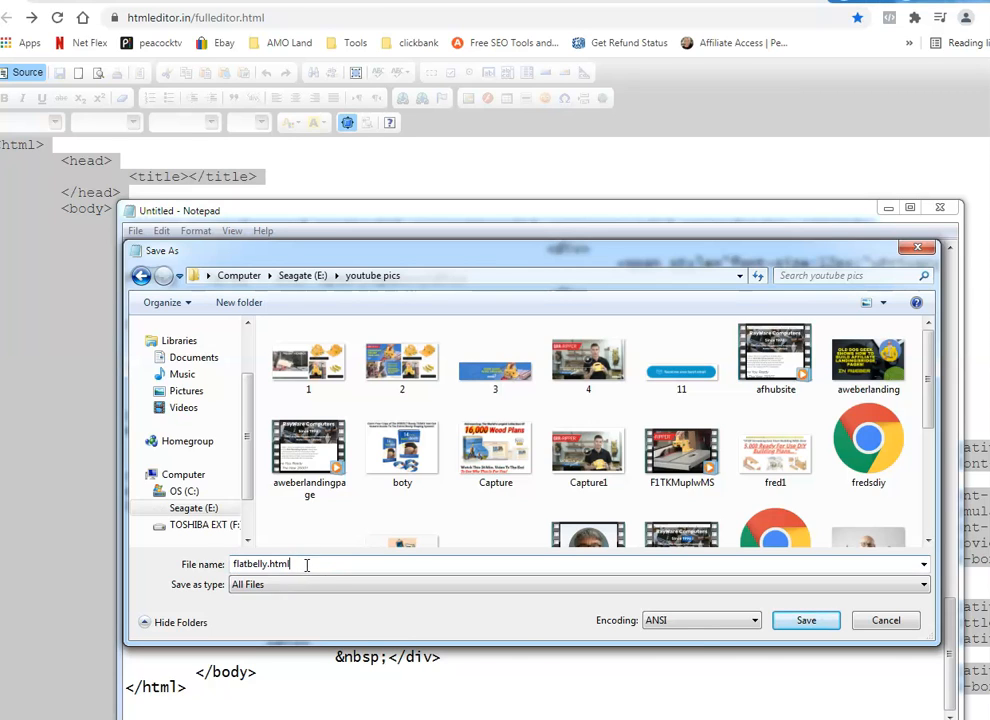
click(800, 622)
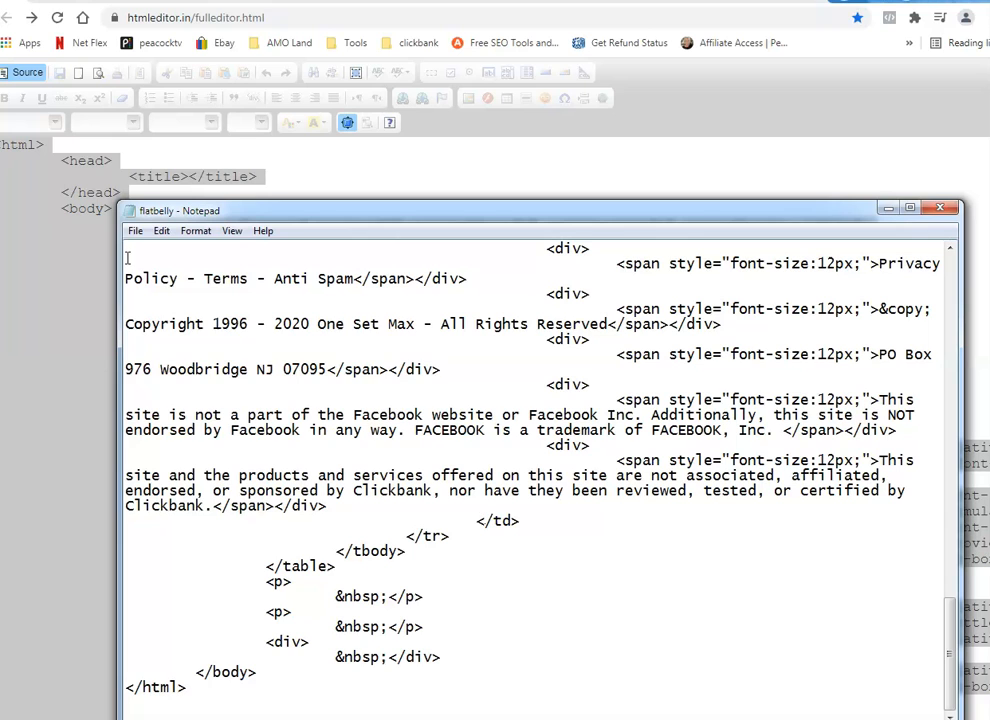
Bring up the save dialog again, list all file types in the youtube pics folder and locate the saved flatbelly file.
click(135, 231)
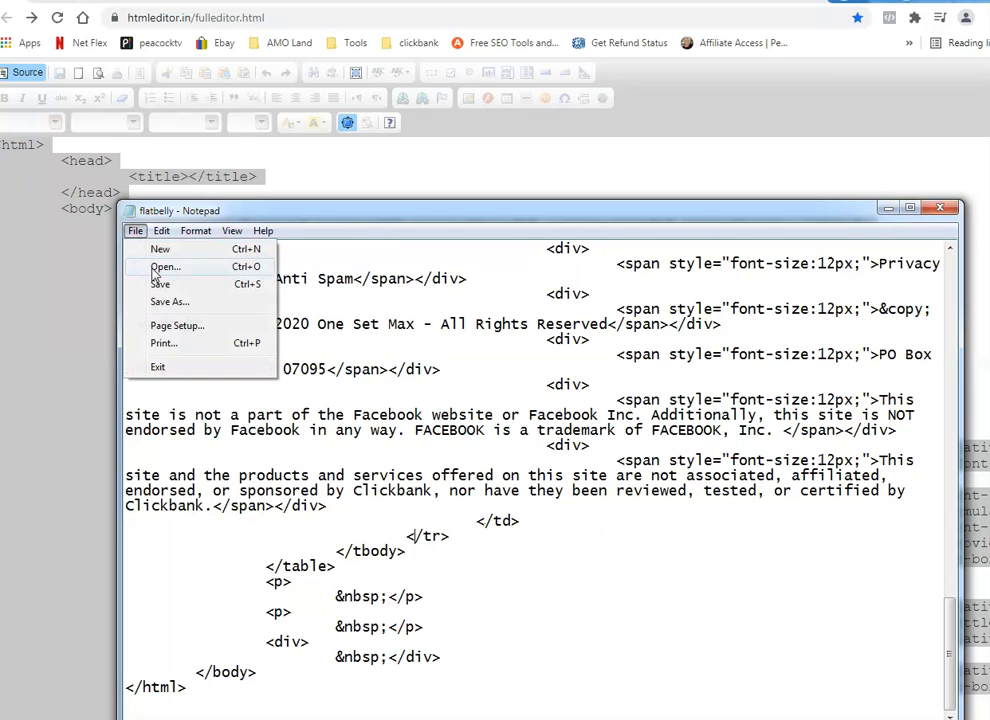
click(140, 301)
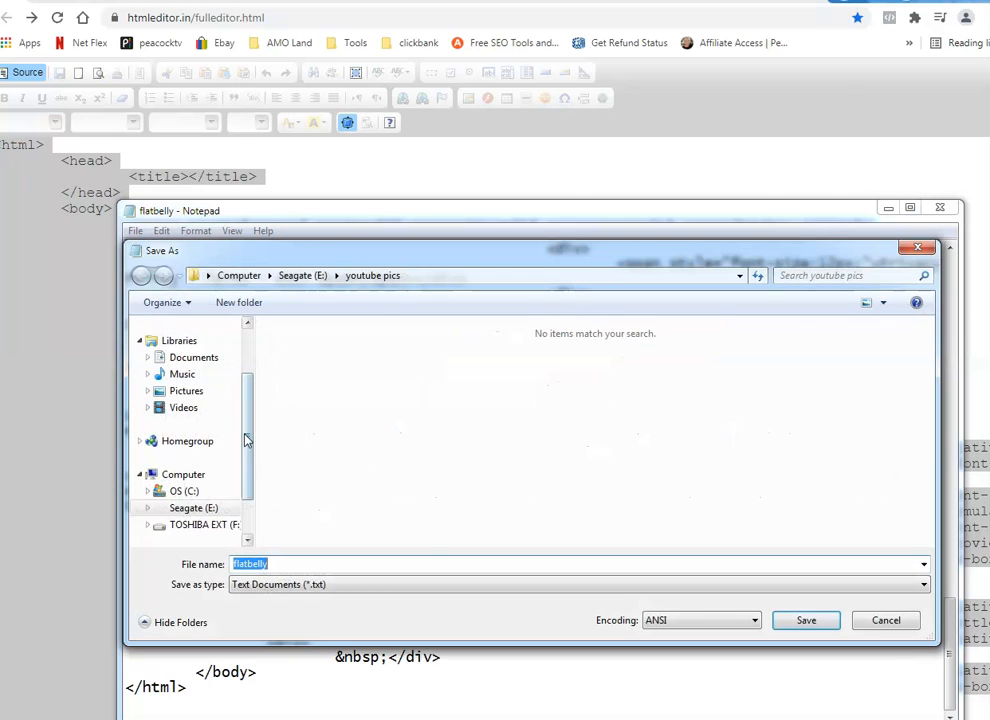
click(325, 588)
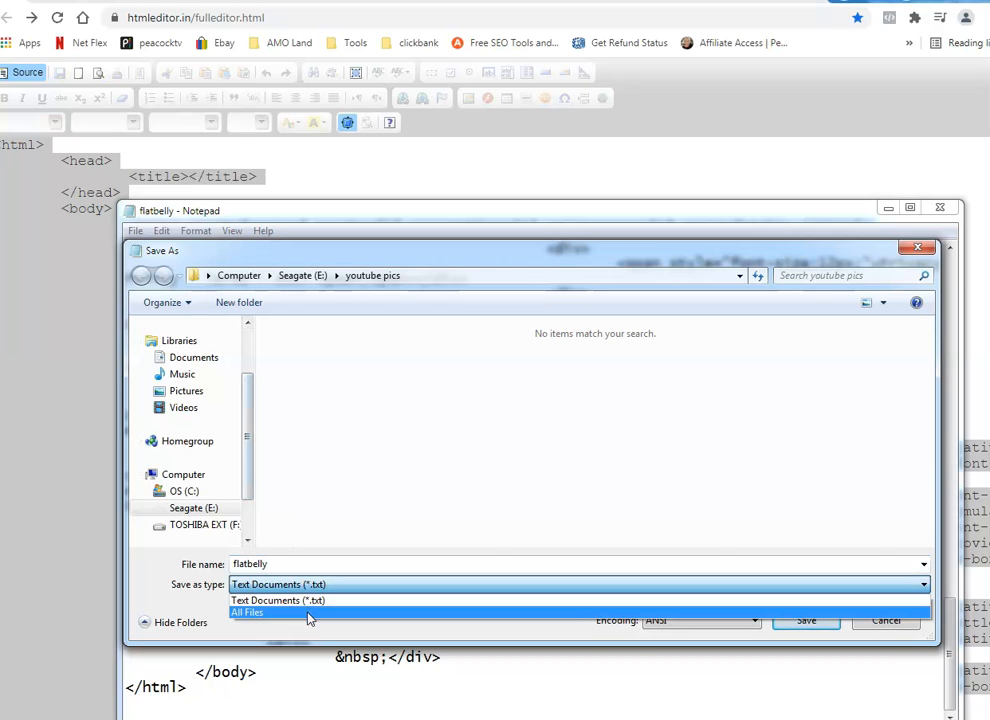
click(309, 614)
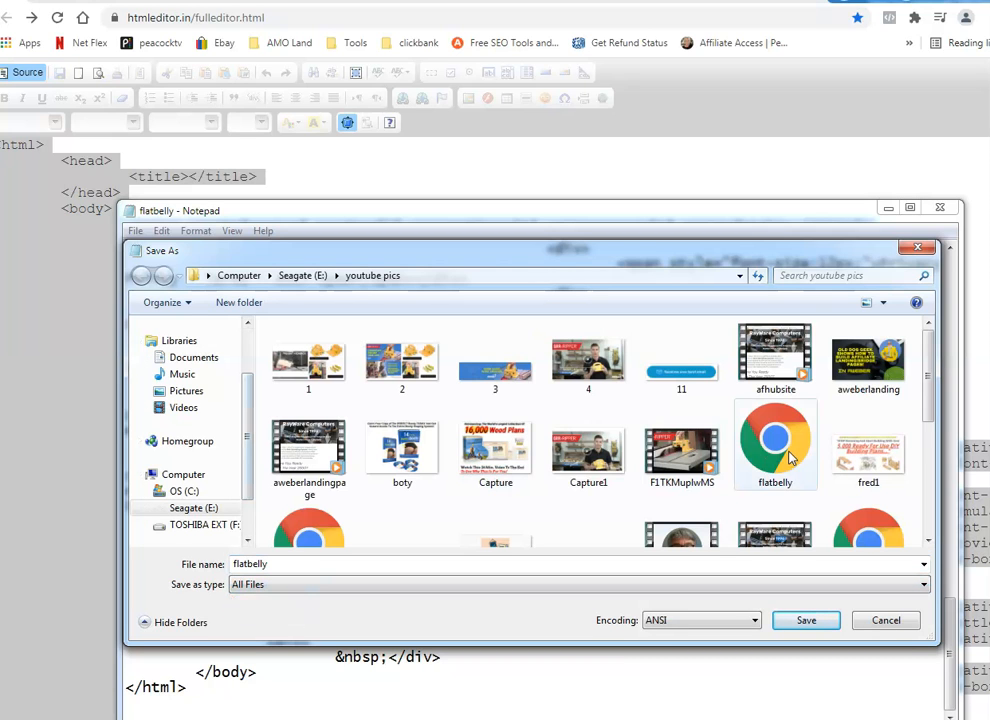
scroll(770, 445, down, 2)
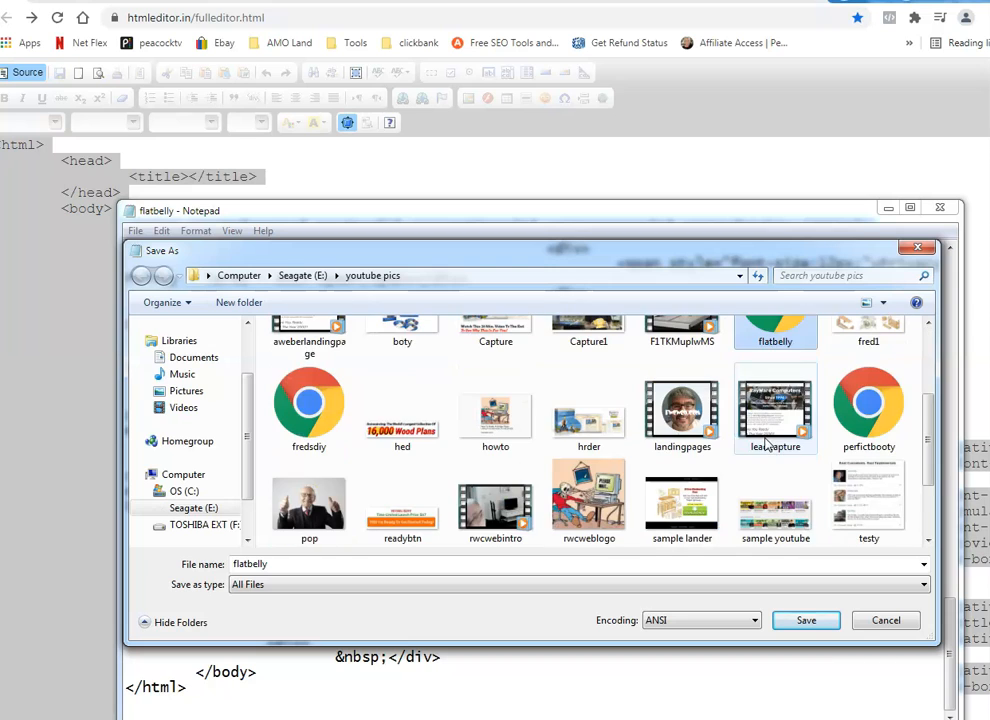
scroll(768, 444, up, 2)
scroll(768, 443, down, 1)
click(768, 440)
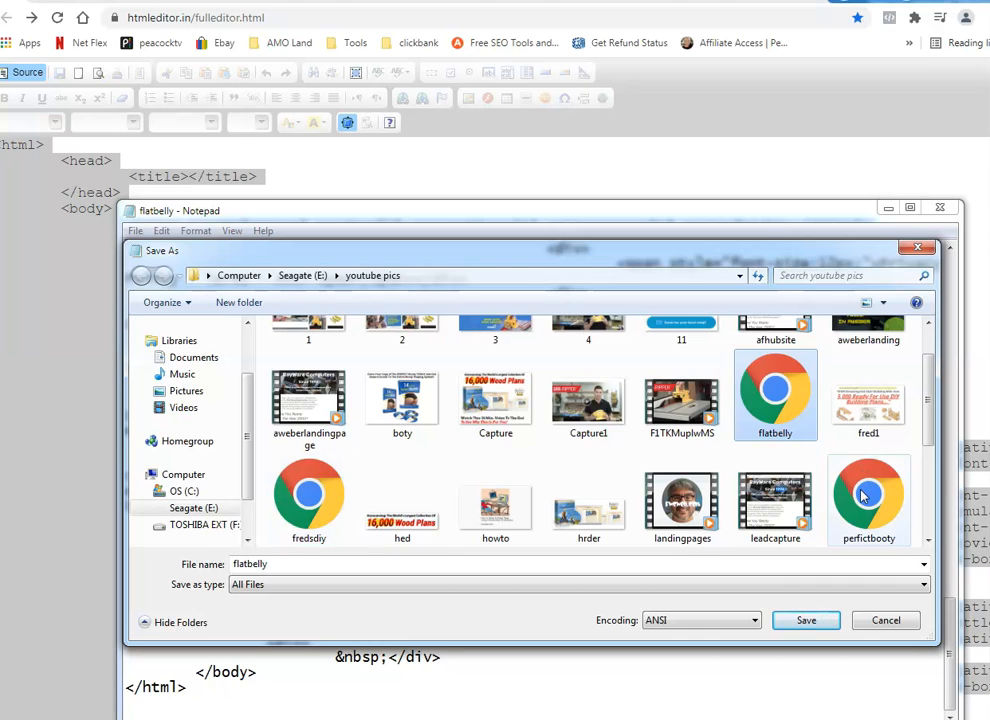
Open the saved flatbelly file in the browser and examine the page down to the legal footer.
right_click(770, 408)
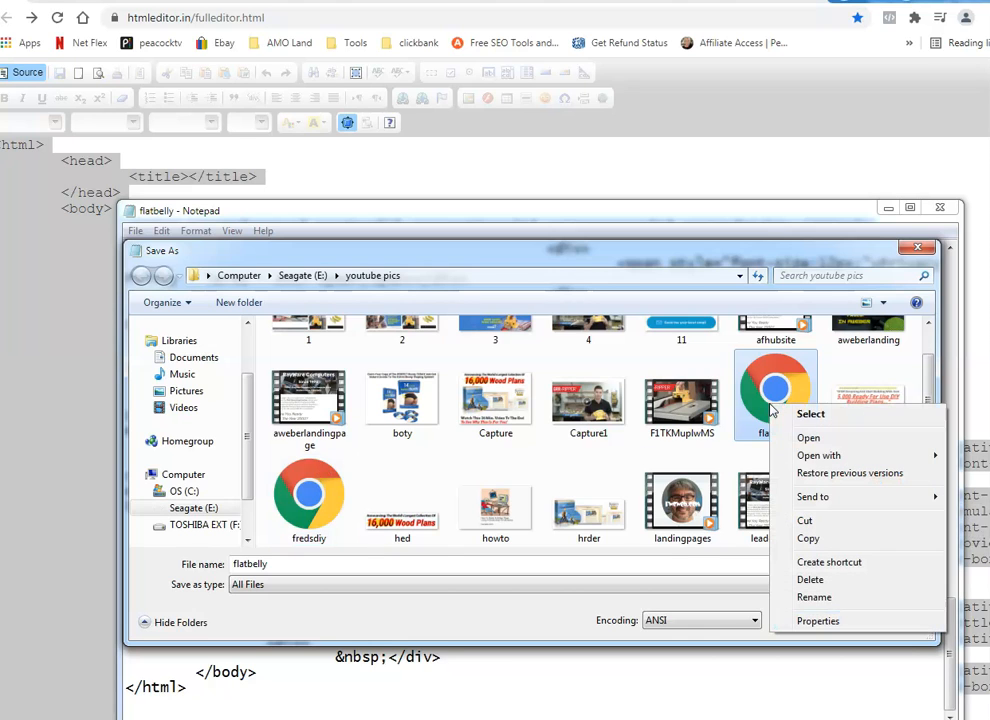
click(791, 439)
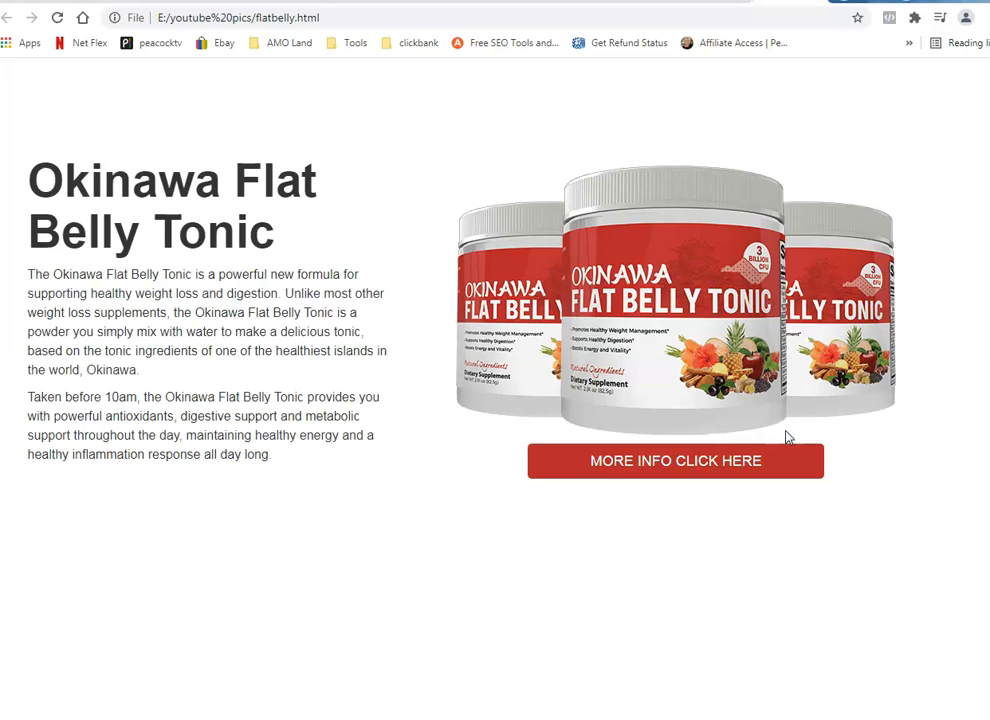
scroll(210, 381, down, 3)
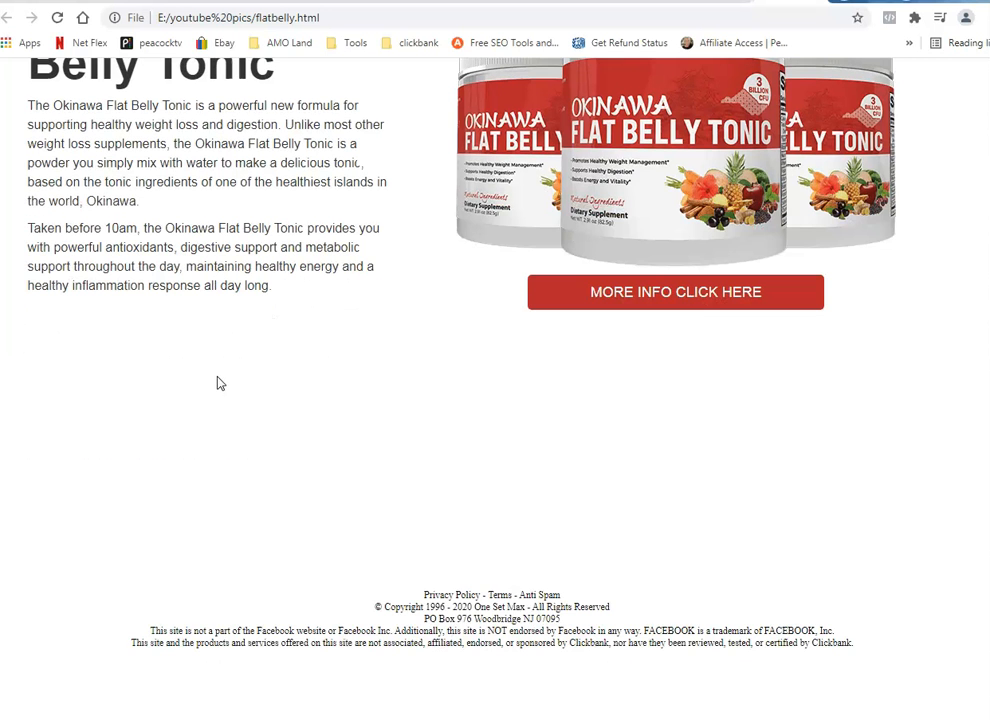
Return to the HTML editor and look over the page from the product section down to the legal footer.
scroll(214, 393, up, 3)
click(208, 2)
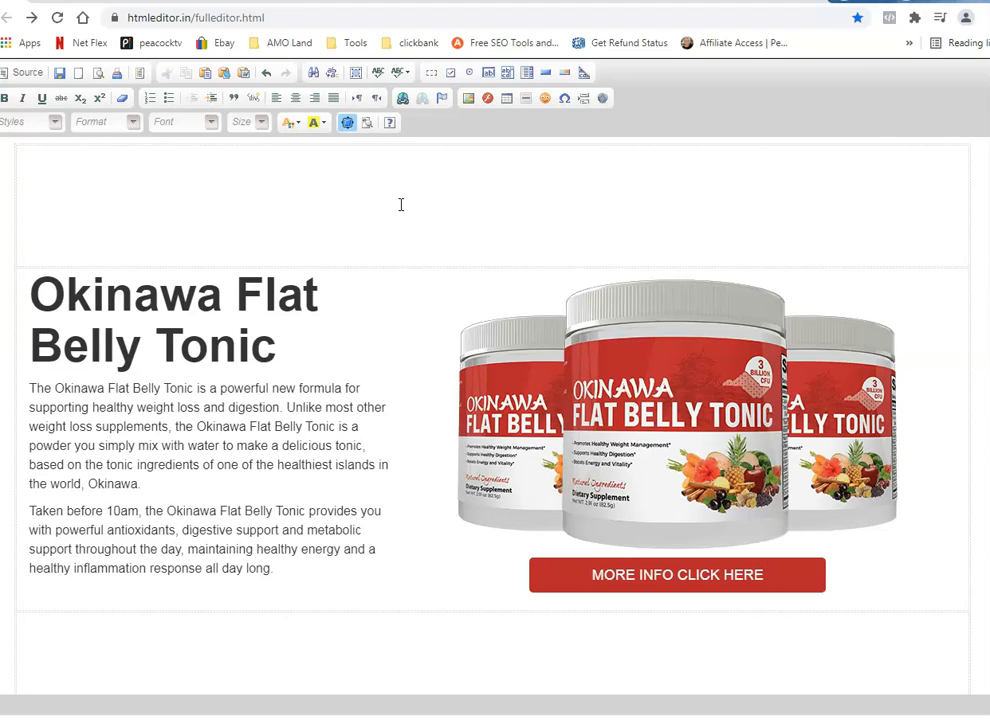
scroll(401, 204, down, 4)
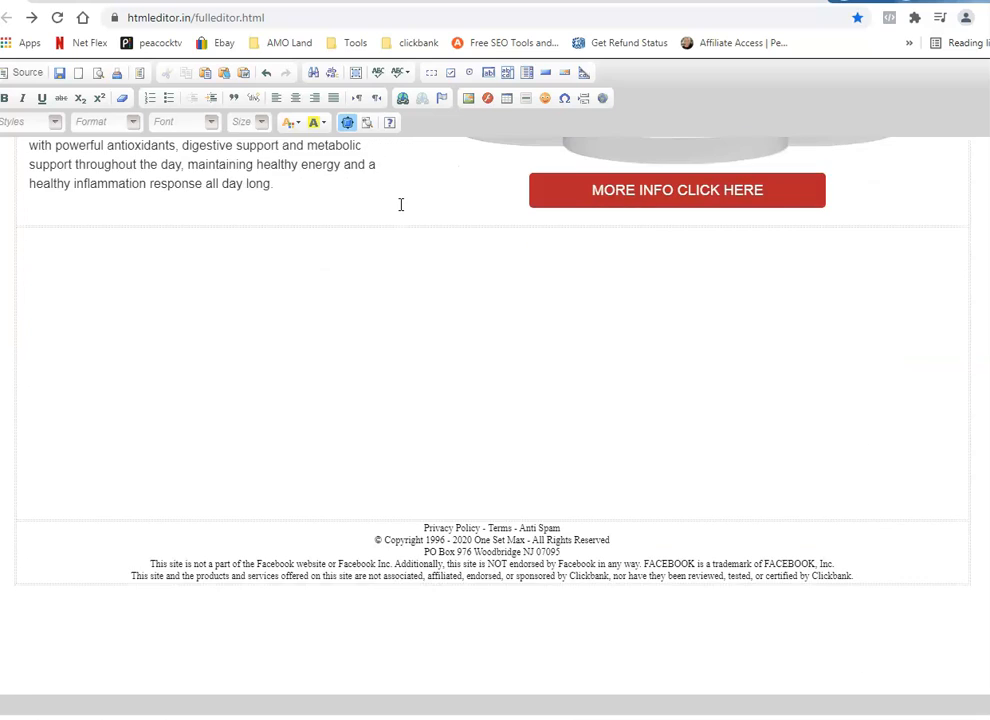
scroll(401, 204, up, 4)
scroll(401, 204, down, 4)
scroll(400, 206, up, 4)
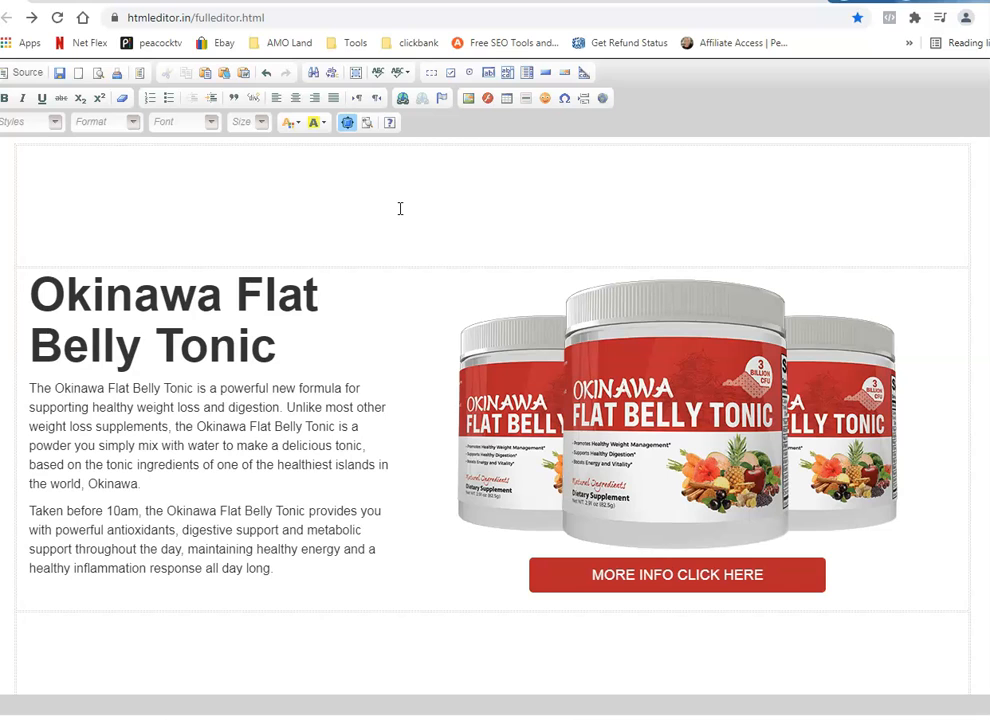
Reload the HTML editor, maximize it, replace its placeholder source with the copied page source and show the rendered page.
click(59, 19)
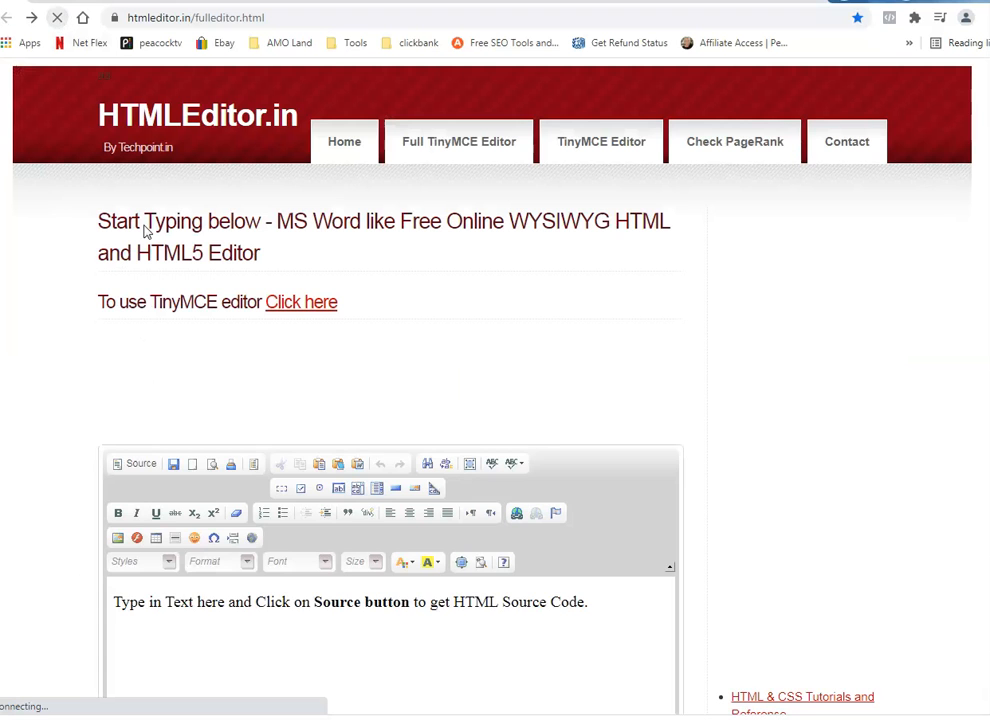
click(461, 560)
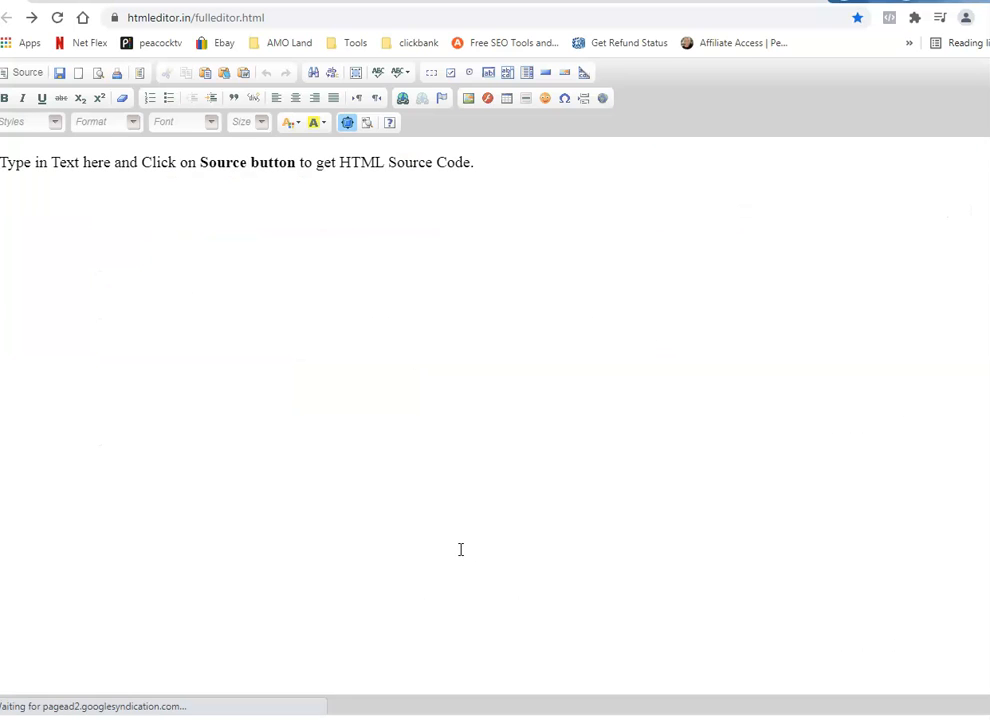
click(28, 74)
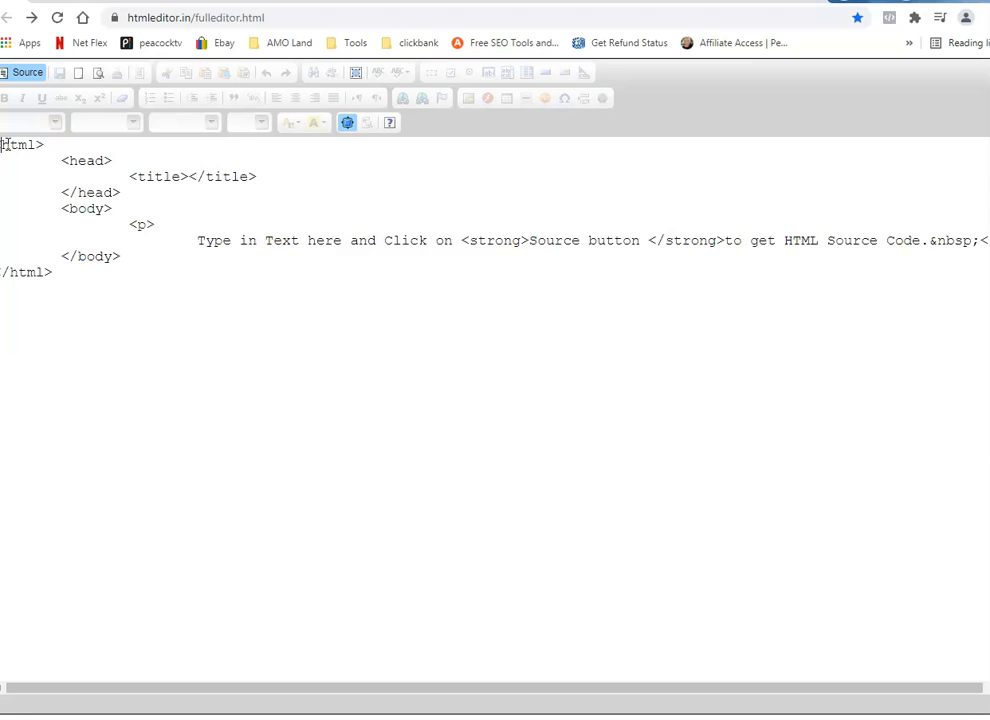
key(ctrl+a)
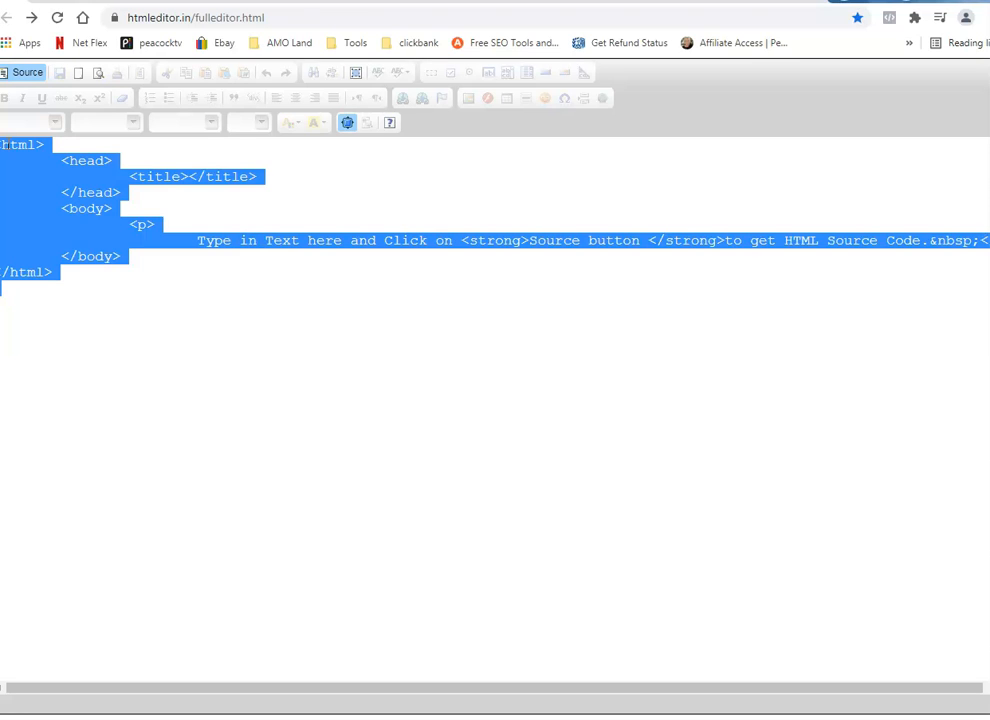
key(BackSpace)
key(ctrl+v)
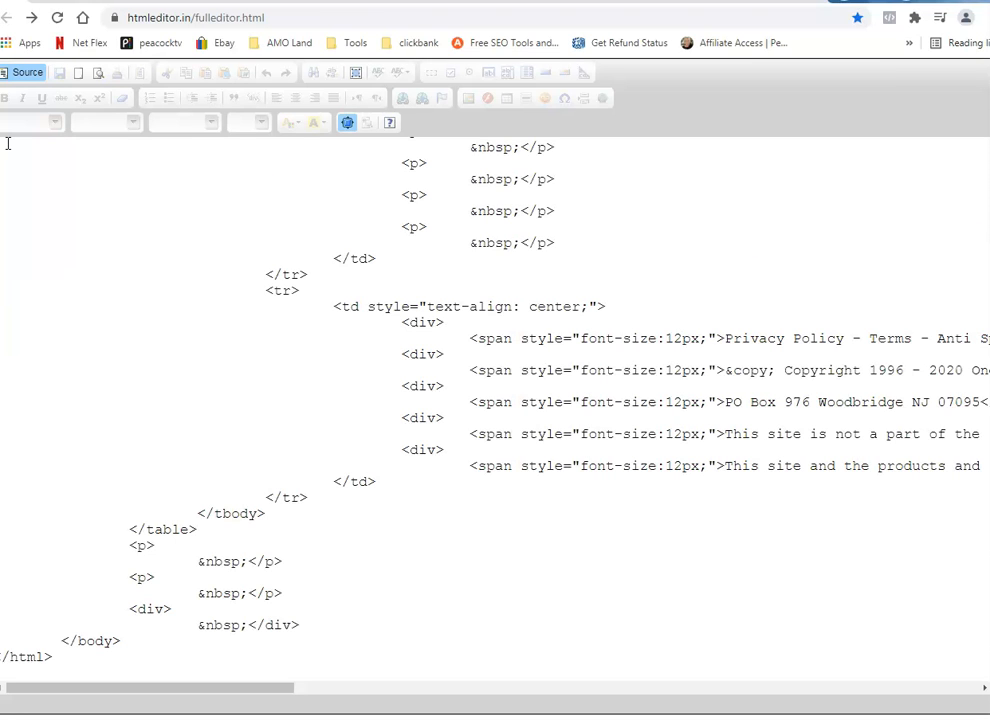
click(22, 72)
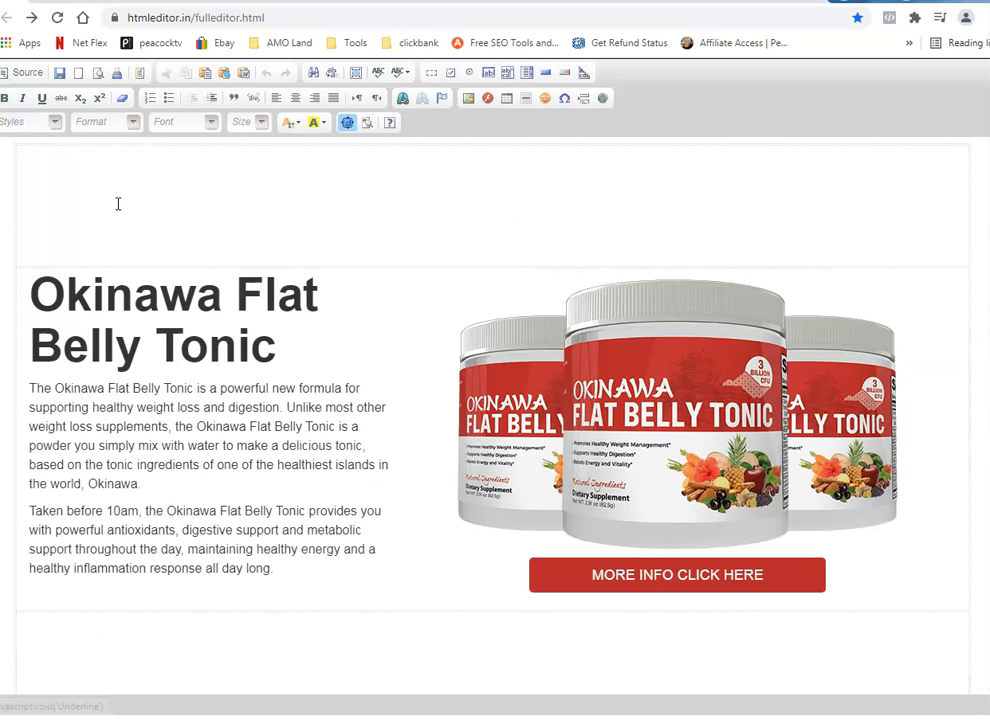
scroll(132, 228, down, 3)
scroll(181, 290, up, 4)
Copy the Email 1a body from the Flat Belly Tonic Email Creatives document, from "A maverick Japanese doctor" through "joint-destroying treadmill.".
drag(29, 281, 290, 355)
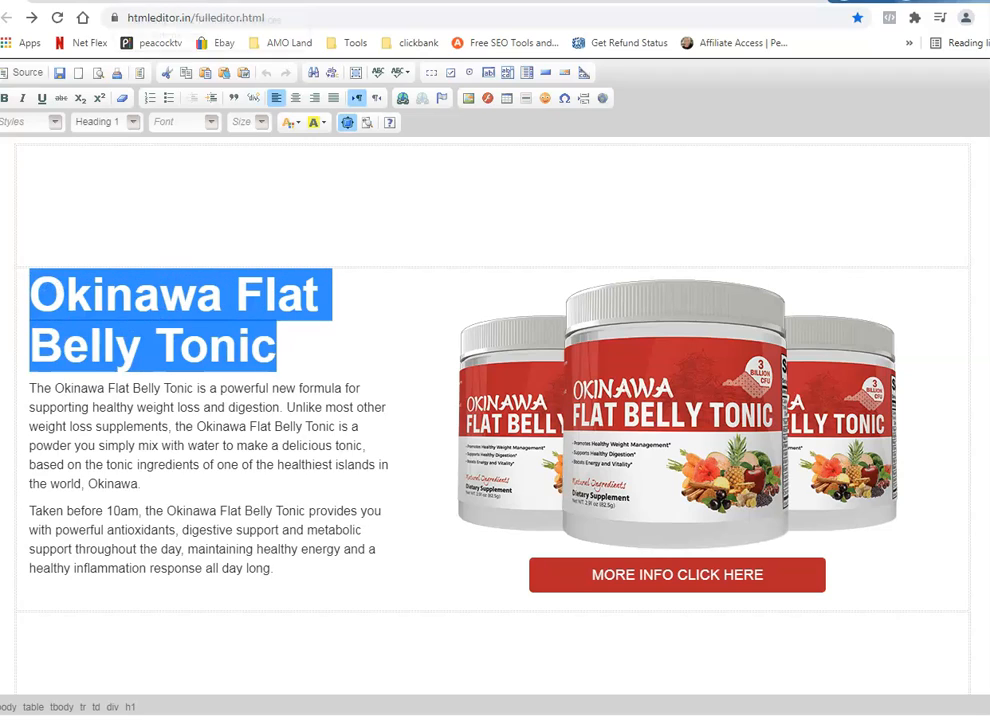
click(160, 2)
scroll(327, 234, up, 15)
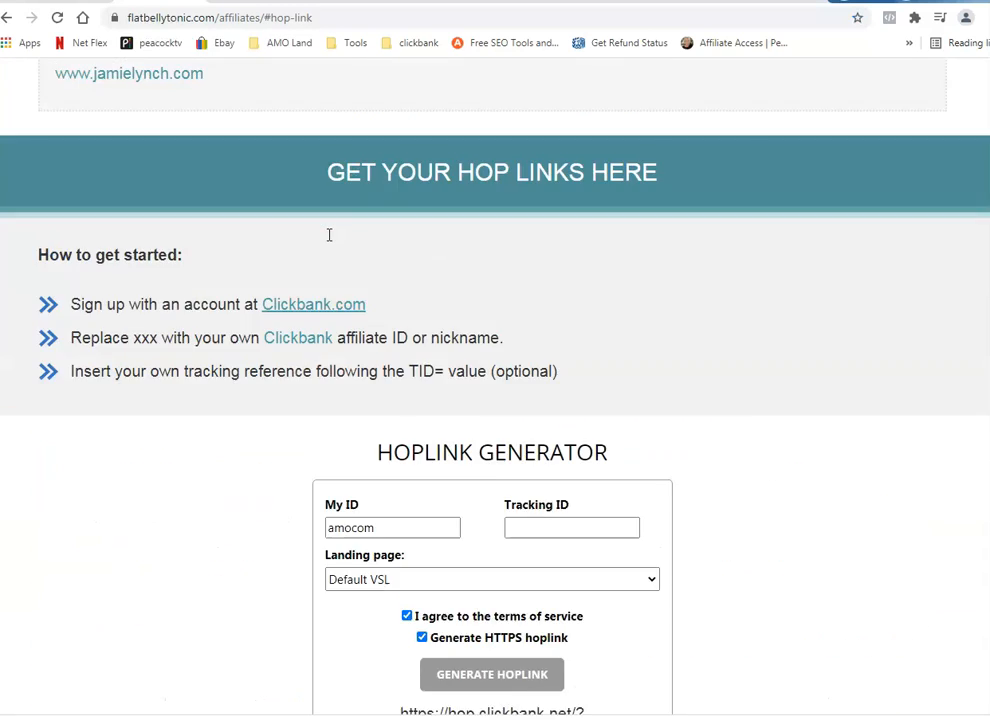
click(204, 5)
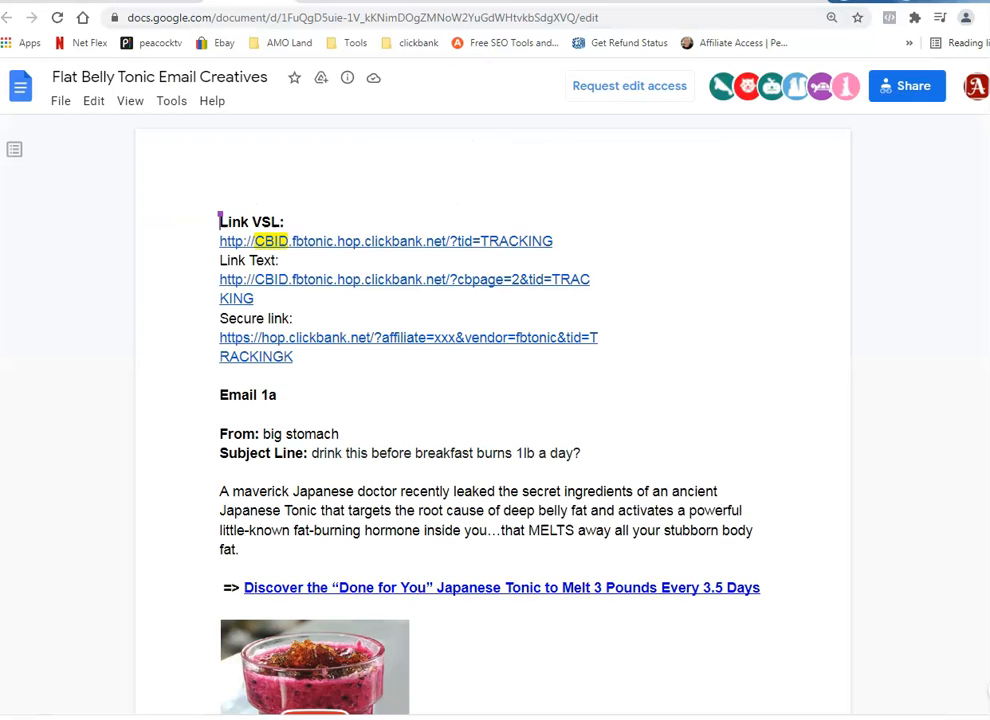
scroll(507, 376, down, 5)
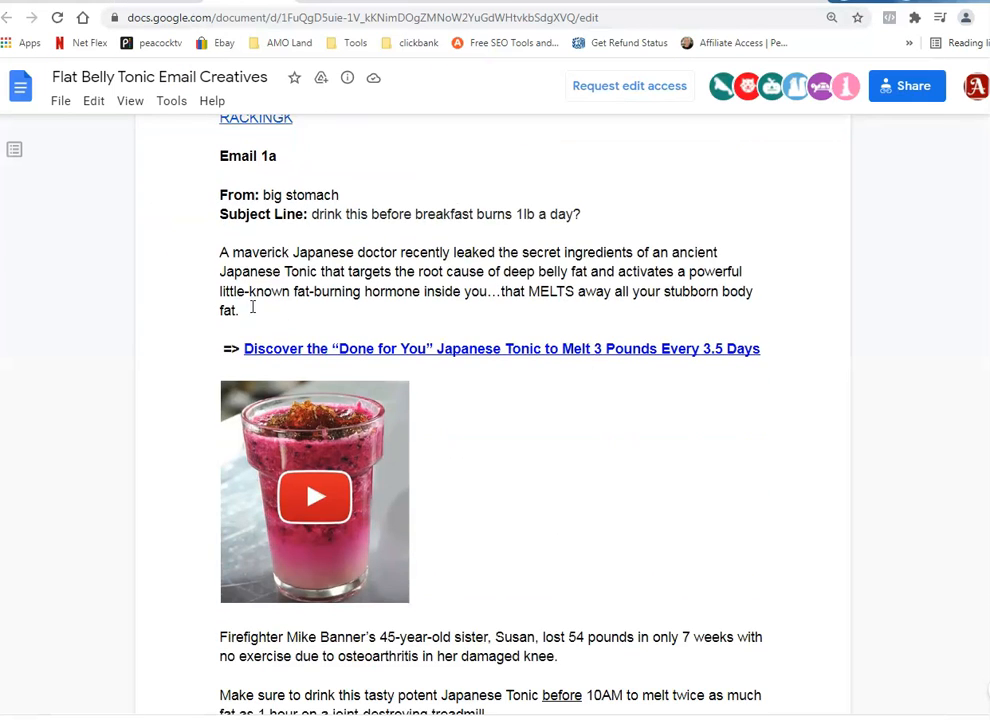
drag(217, 249, 490, 695)
key(ctrl+c)
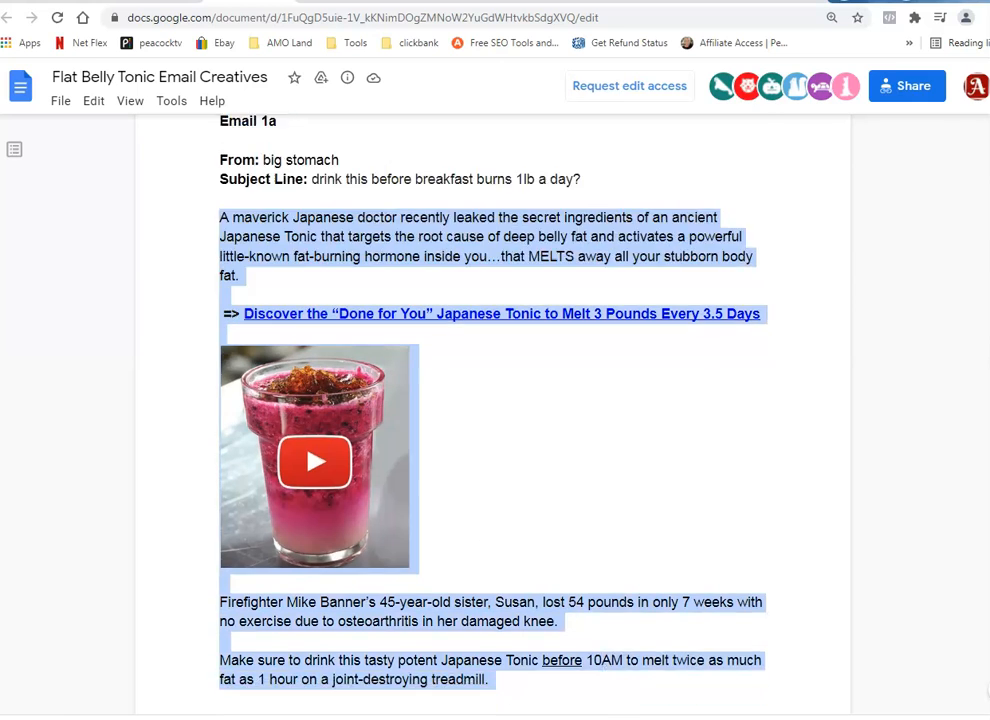
scroll(645, 563, down, 5)
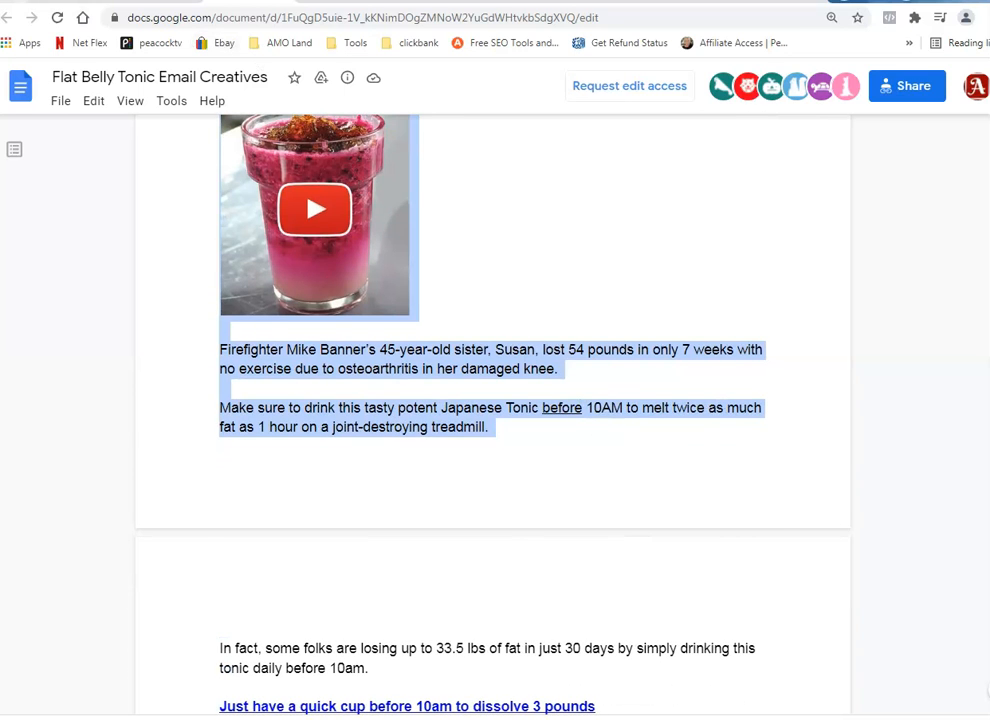
Back in the HTML editor, delete the headline, description text, product image and MORE INFO button from the second table row.
click(16, 1)
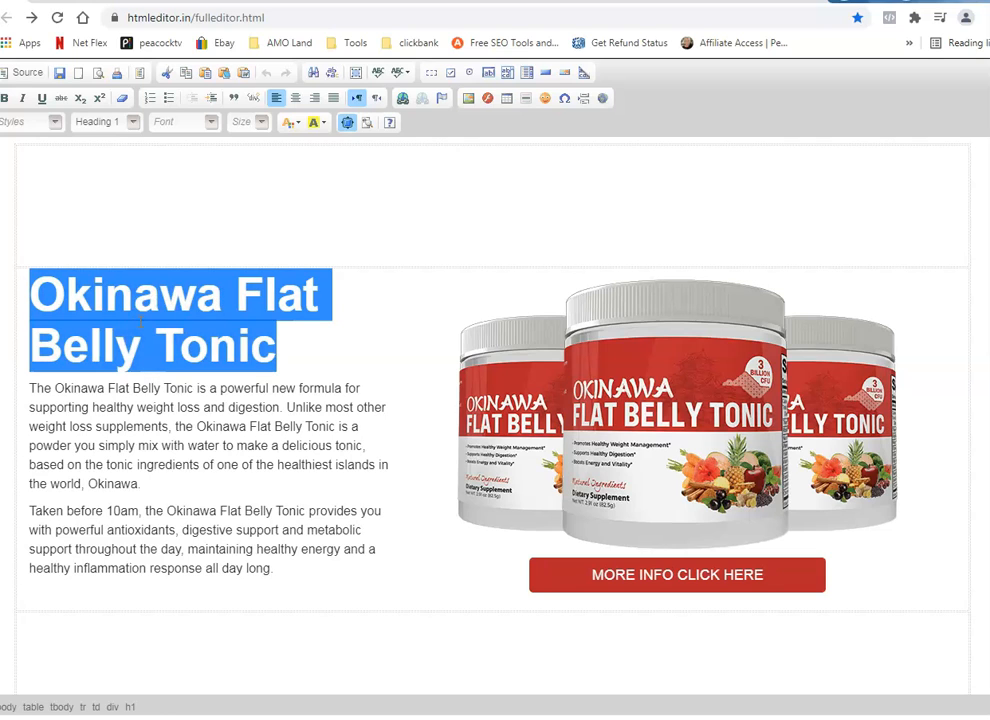
key(Delete)
key(Delete)
key(Delete)
key(Delete)
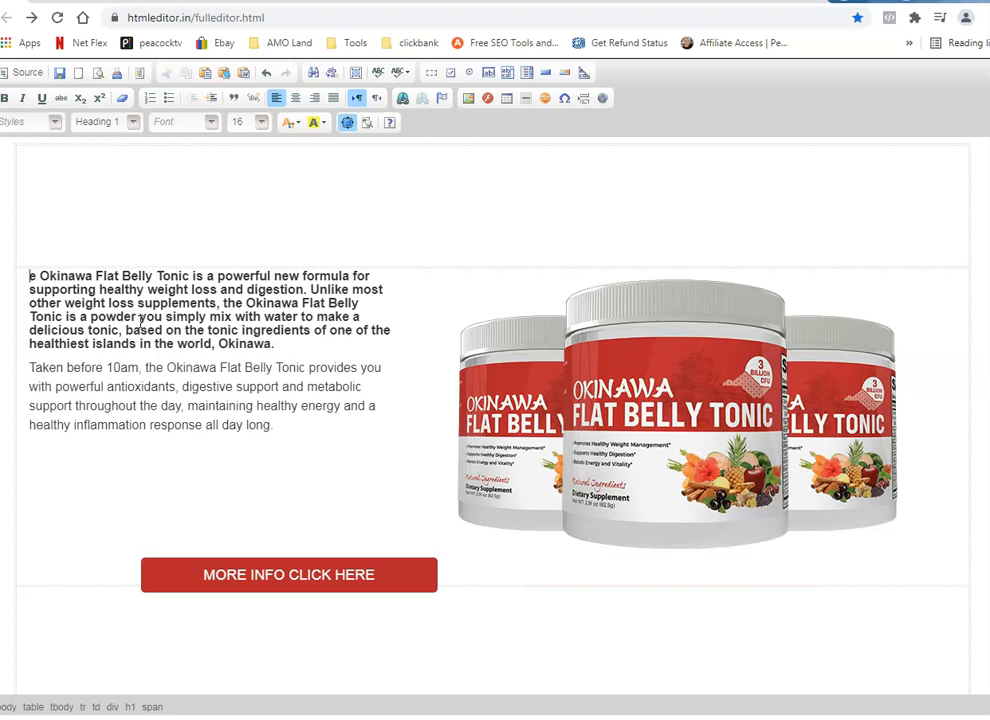
key(shift+Down)
key(shift+Down)
key(shift+Down)
key(shift+Down)
key(shift+Down)
key(shift+Down)
key(shift+Down)
key(shift+Down)
key(Delete)
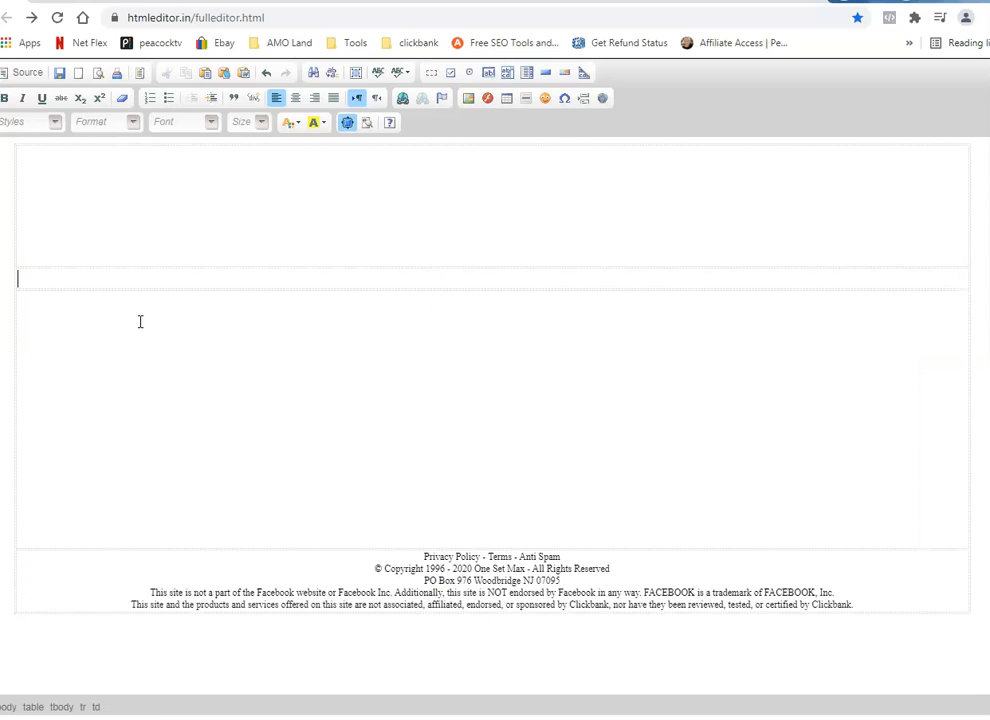
Paste the copied email text and drink image into the last line of the top table row.
key(Up)
click(295, 98)
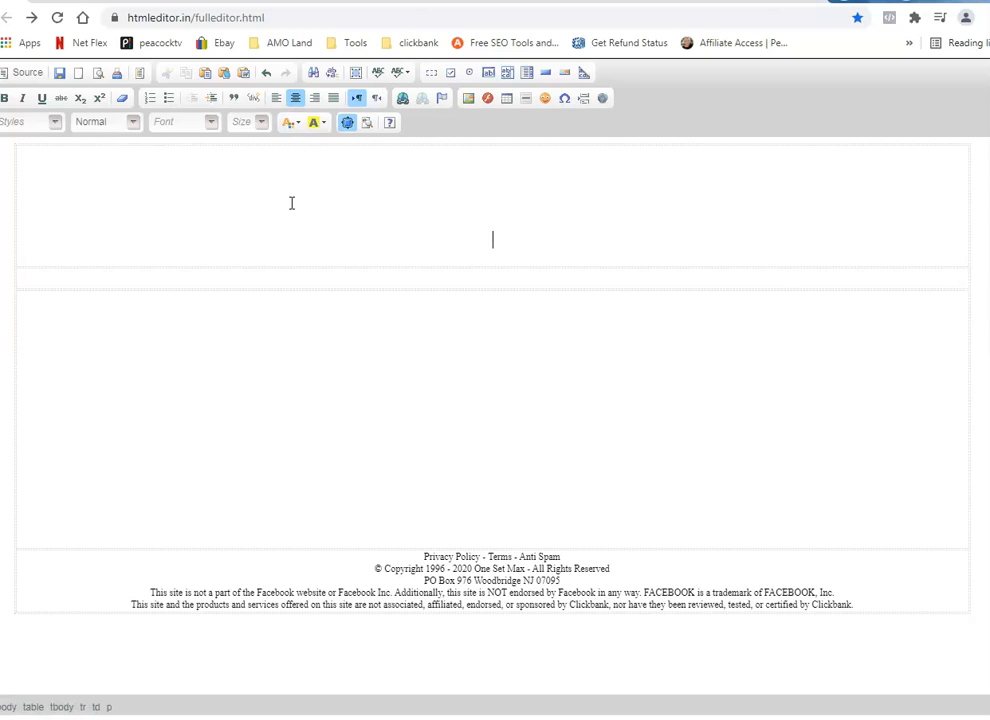
key(ctrl+v)
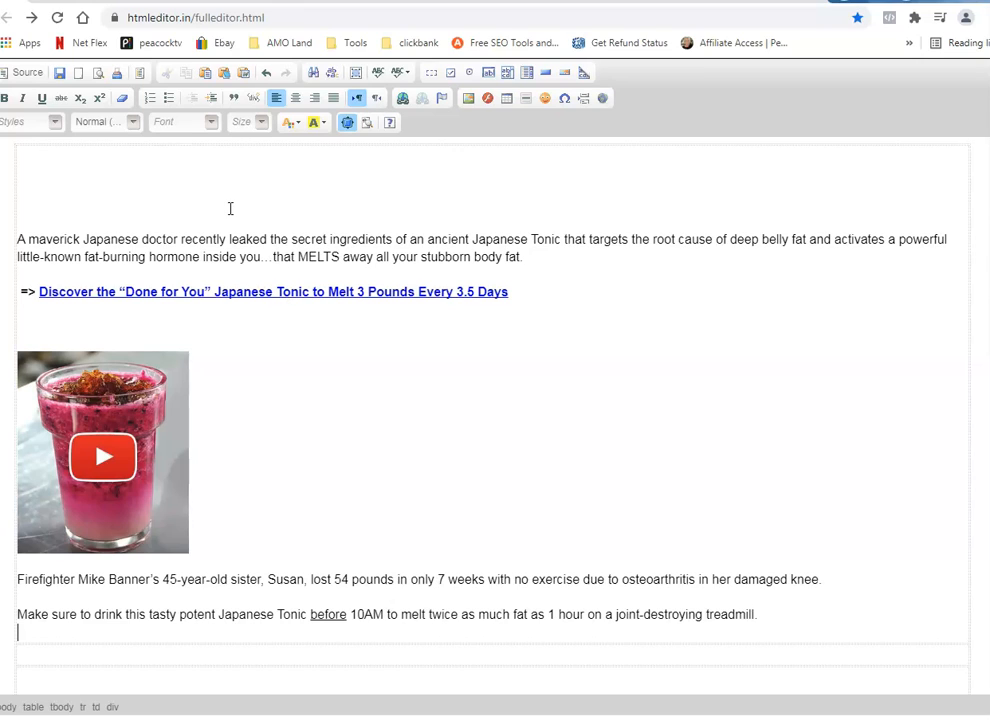
Center all of the page's content, including the pasted email text and image.
click(295, 98)
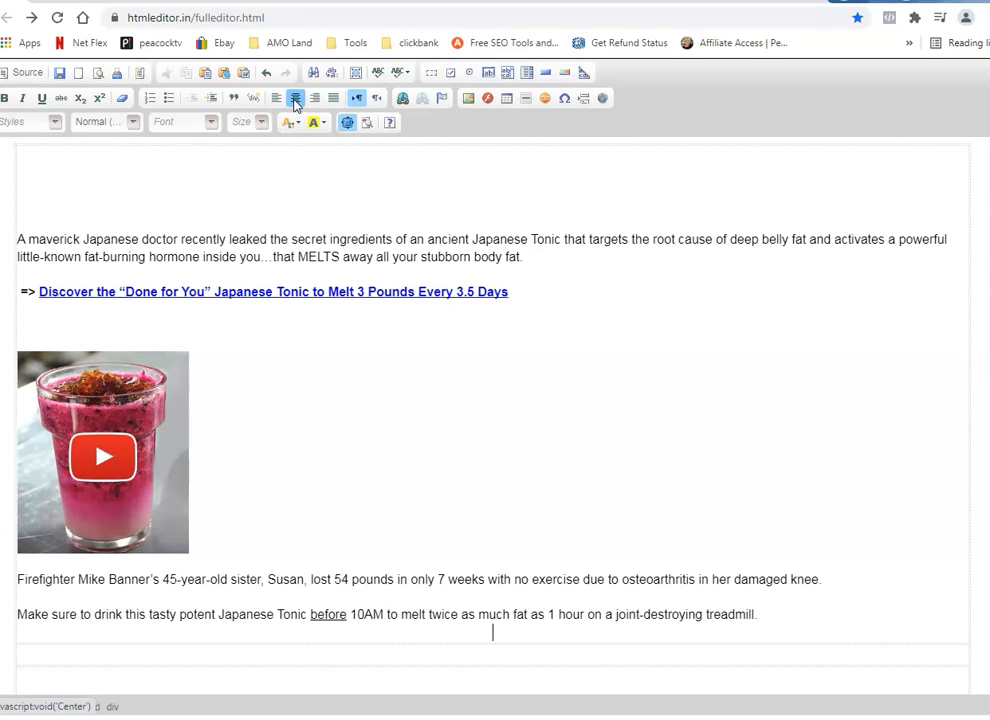
key(ctrl+a)
click(295, 98)
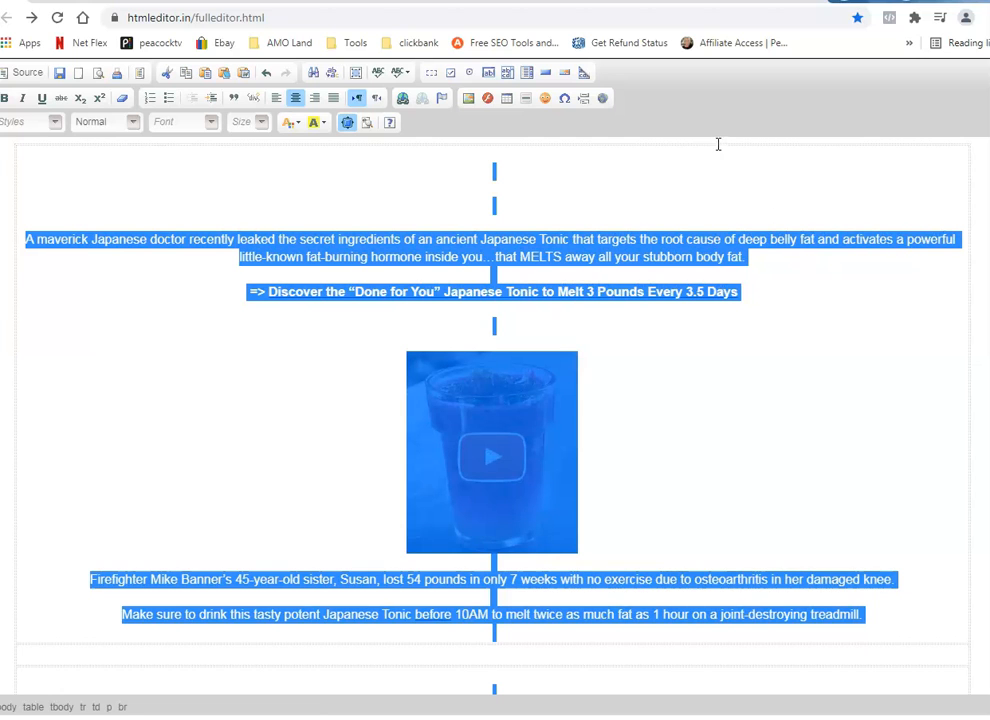
Preview the centered email page in the browser down to its end and return to the editor.
click(97, 73)
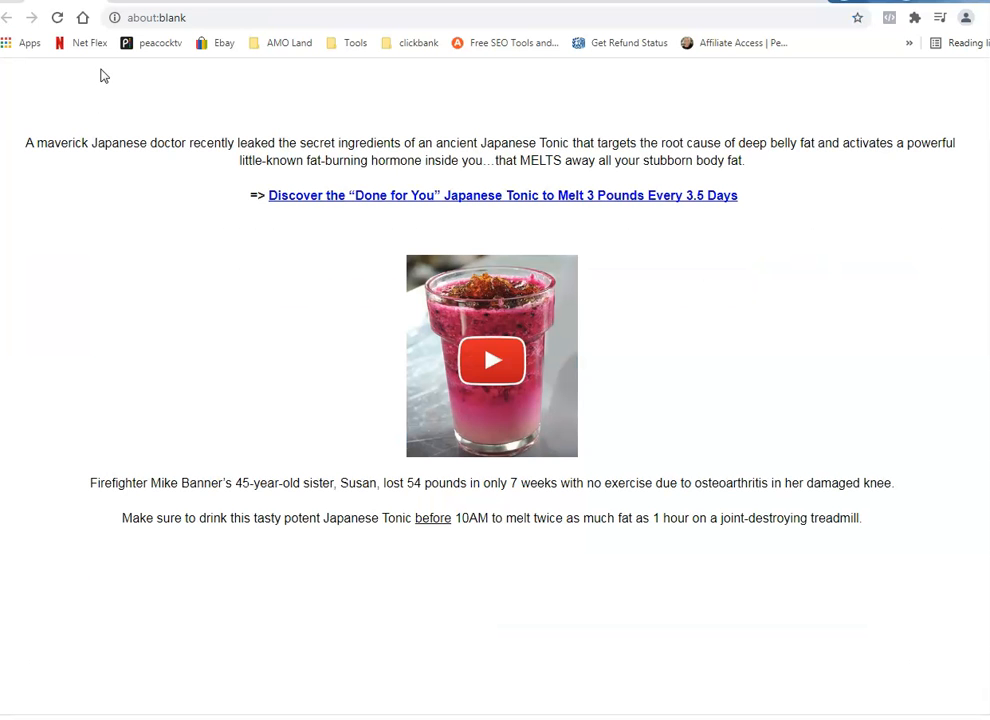
scroll(140, 258, down, 3)
scroll(148, 263, up, 3)
click(85, 1)
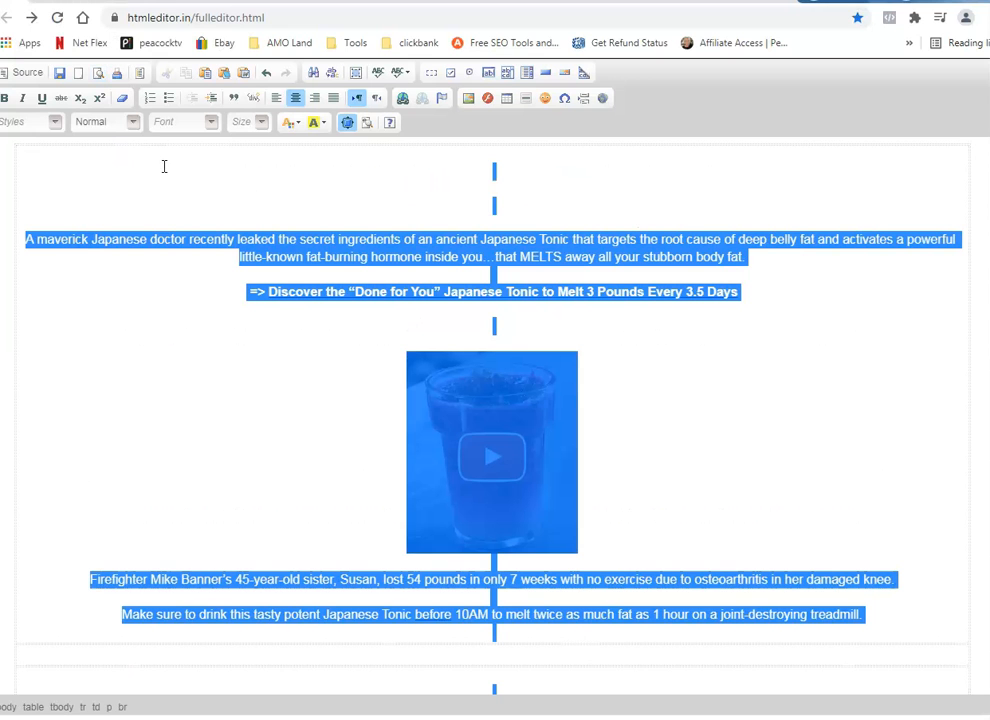
Set the page table's width to 760 px.
click(75, 413)
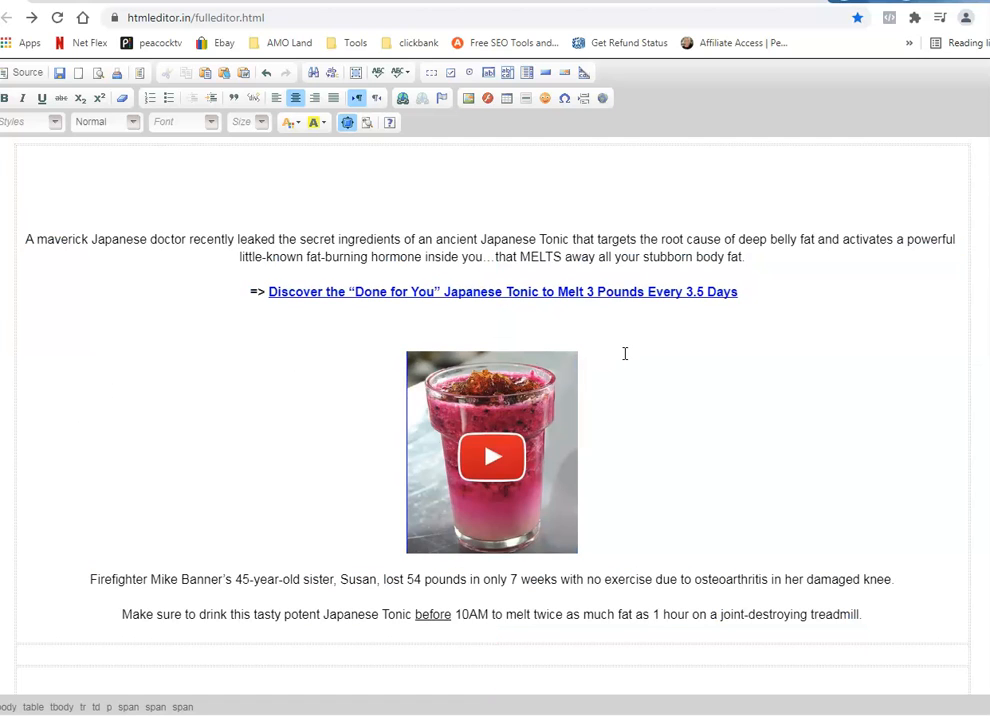
right_click(731, 149)
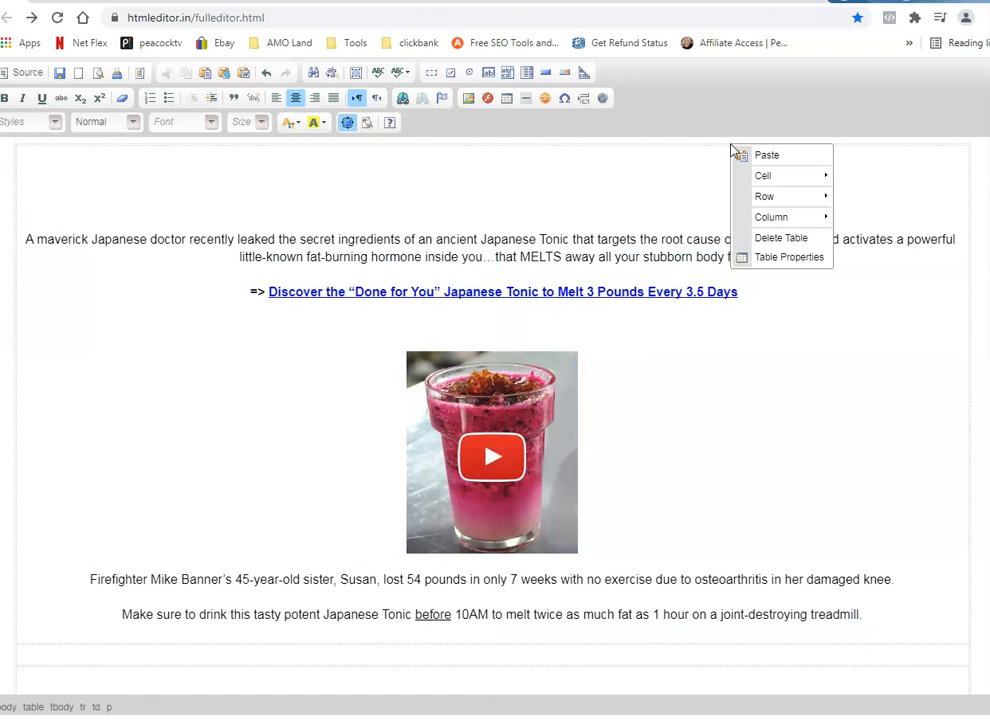
click(760, 257)
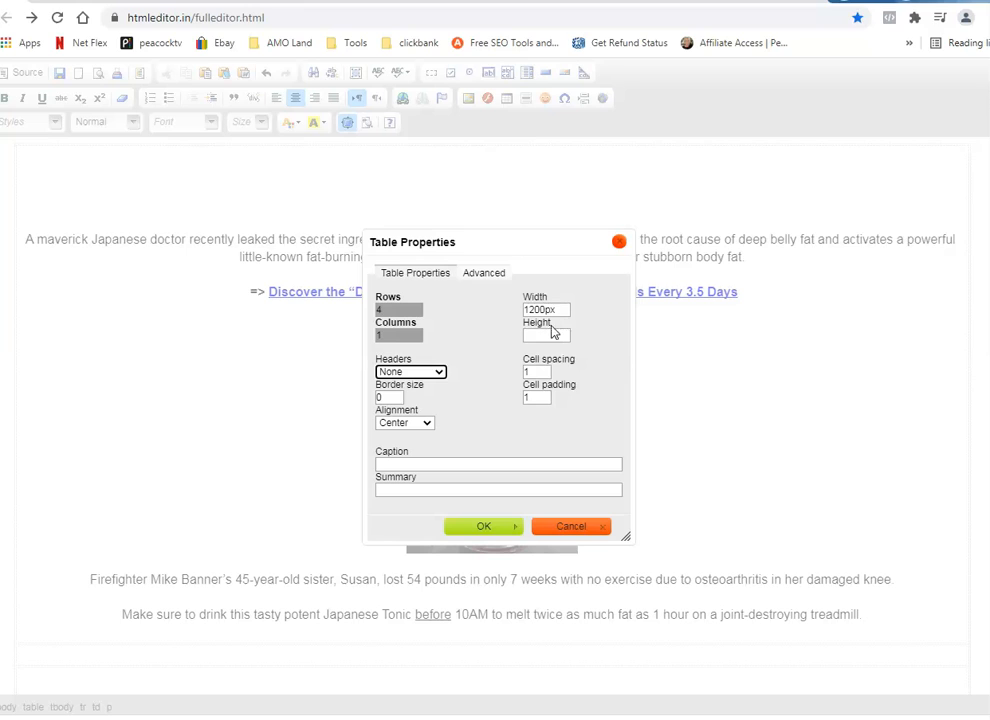
drag(557, 309, 449, 309)
text(760)
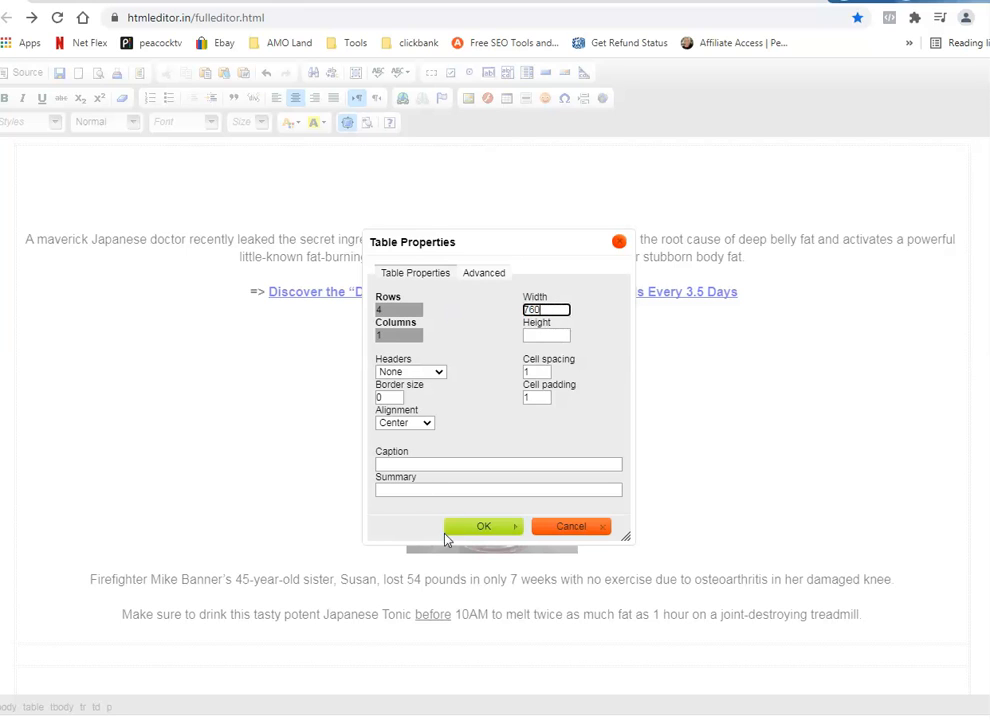
click(449, 531)
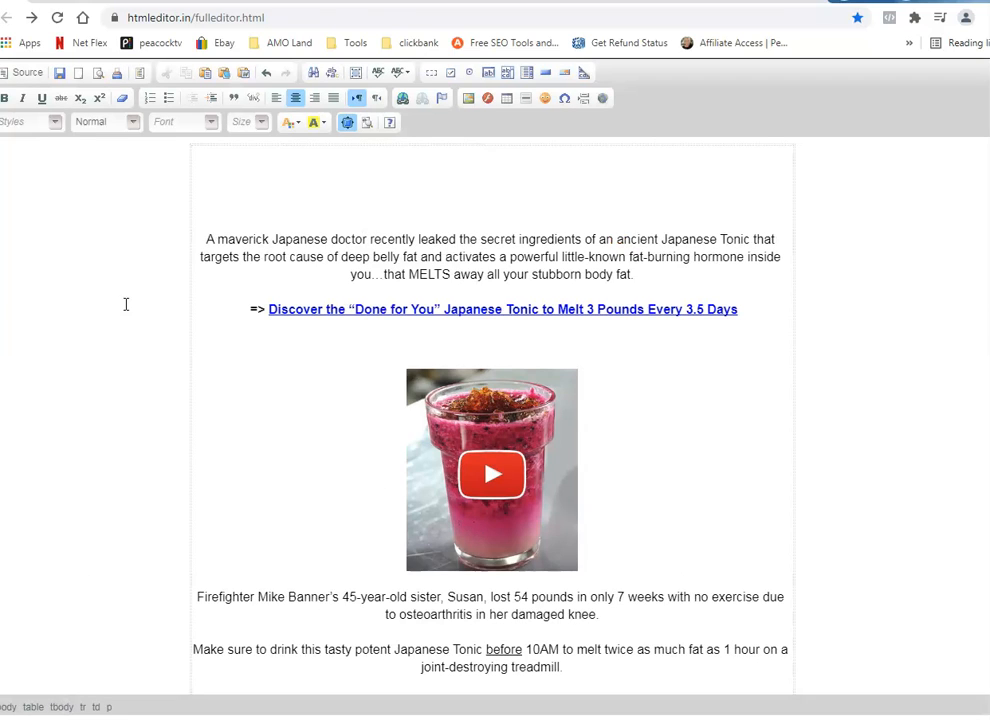
Set the page table's border size to 6.
right_click(262, 154)
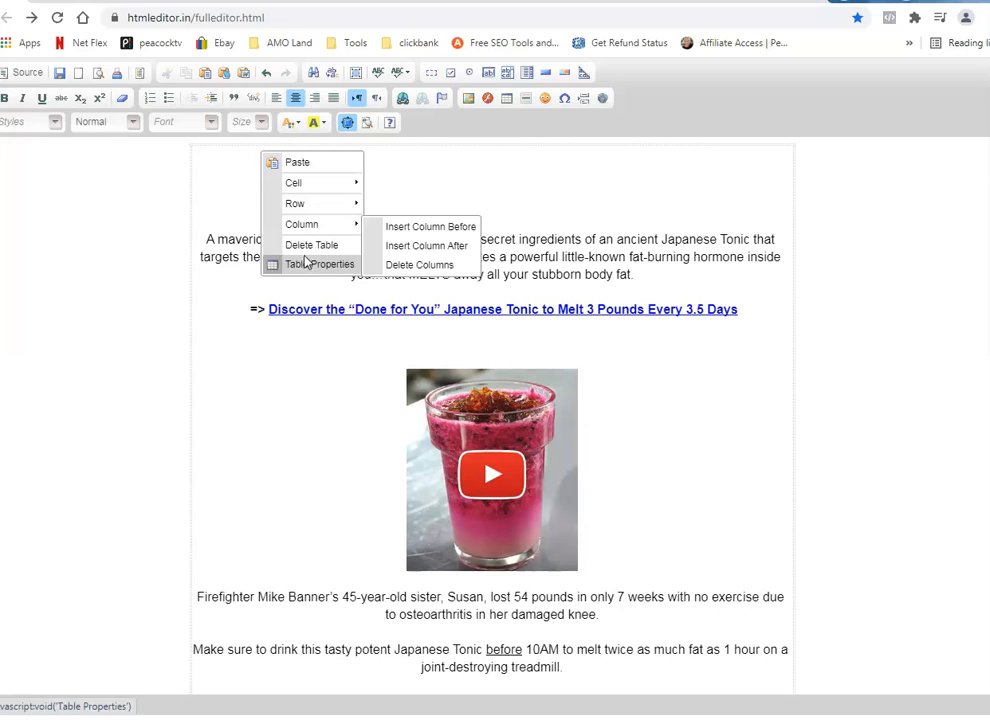
click(307, 263)
click(391, 398)
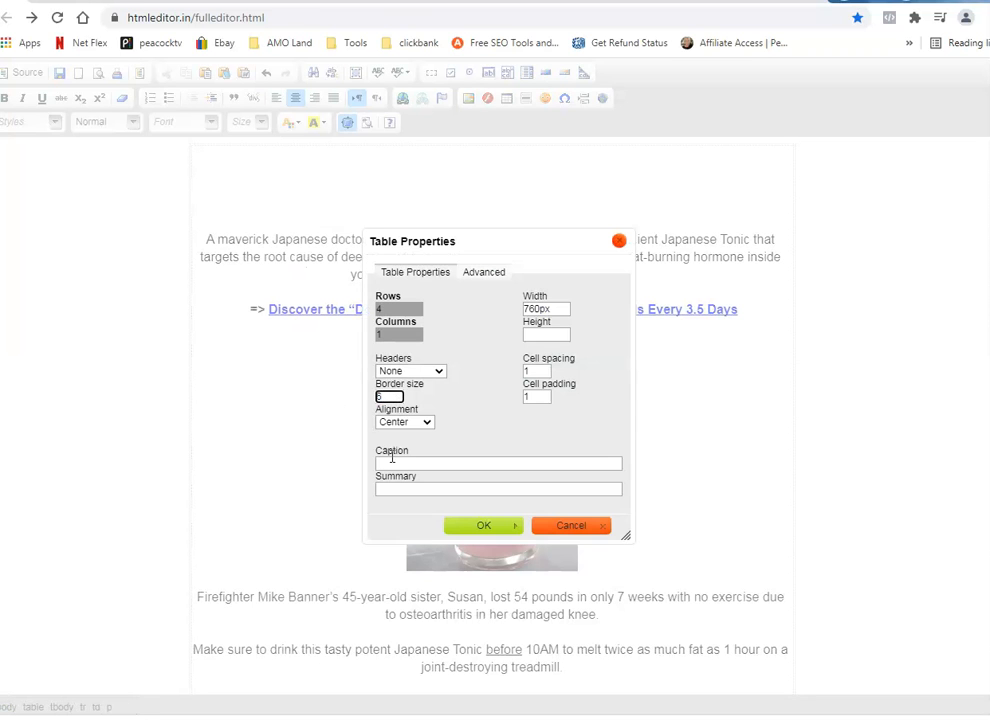
click(464, 527)
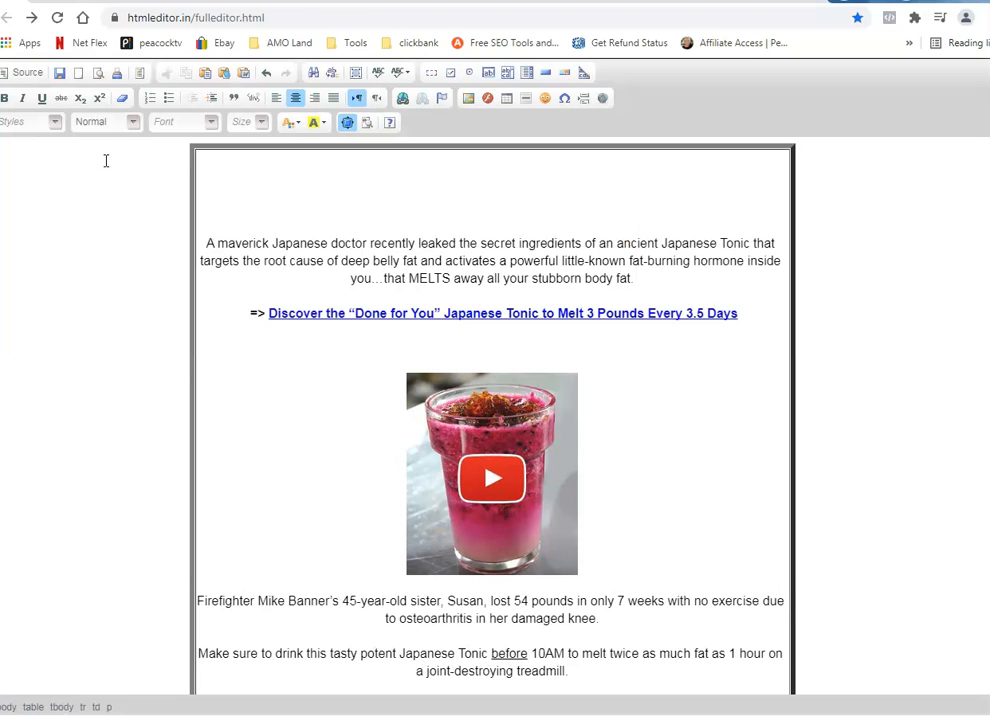
Preview the narrowed, bordered page down to its end and return to the editor.
click(97, 72)
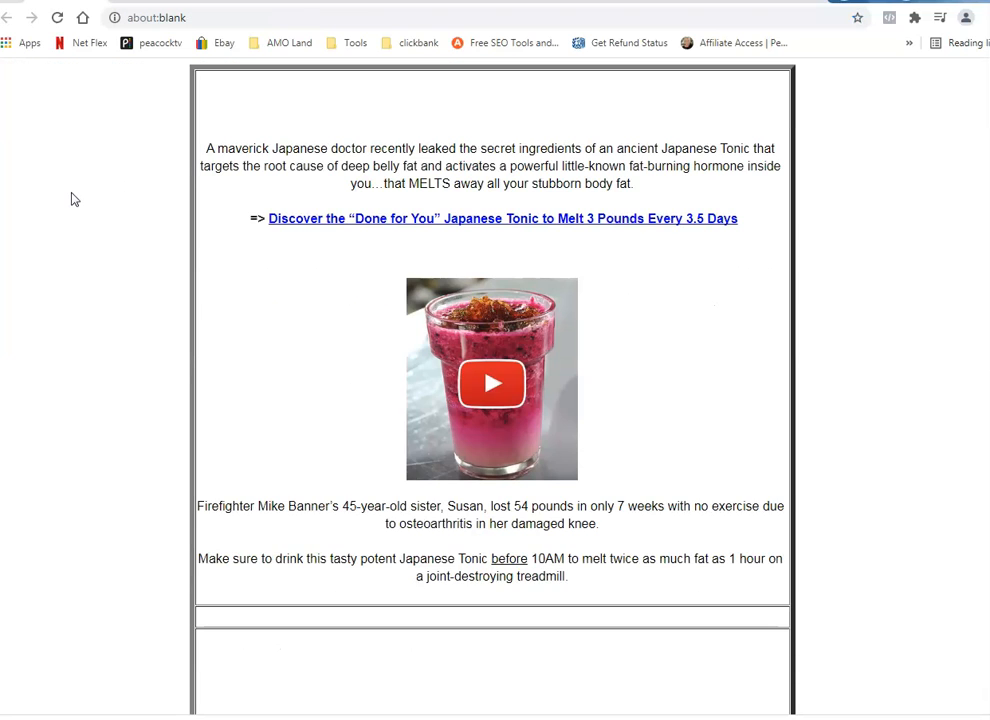
scroll(78, 200, down, 3)
scroll(78, 202, up, 3)
click(98, 1)
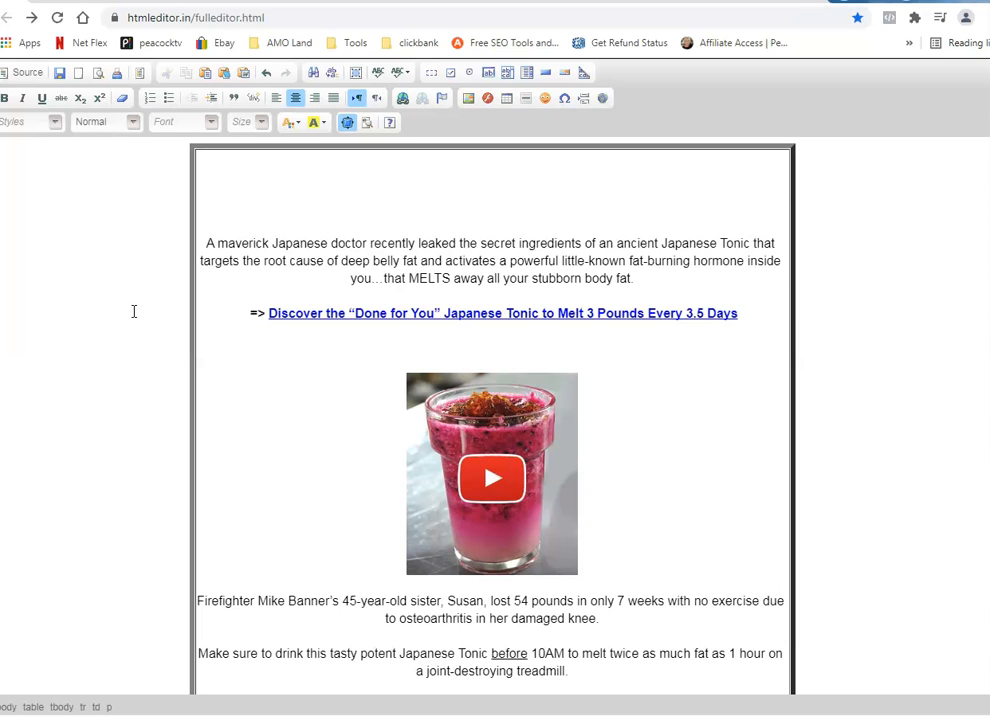
Undo the table border, table width and content centering changes.
click(266, 74)
click(266, 76)
click(266, 76)
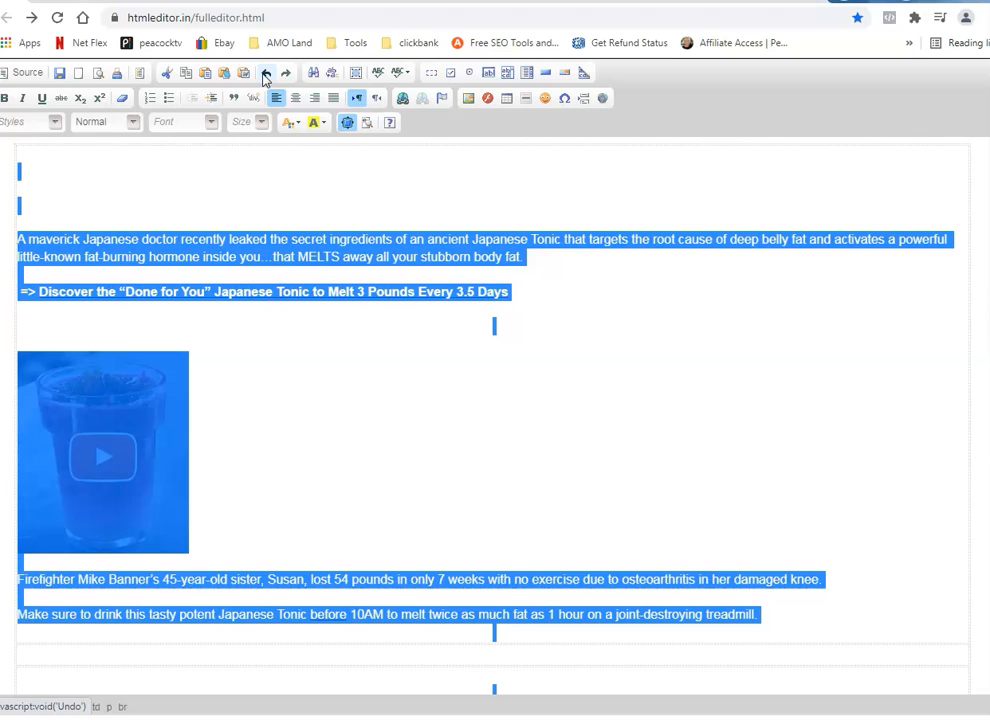
Undo the remaining template edits until the original Okinawa Flat Belly Tonic heading, text and product image are restored, and check the page through its footer.
click(266, 76)
click(266, 76)
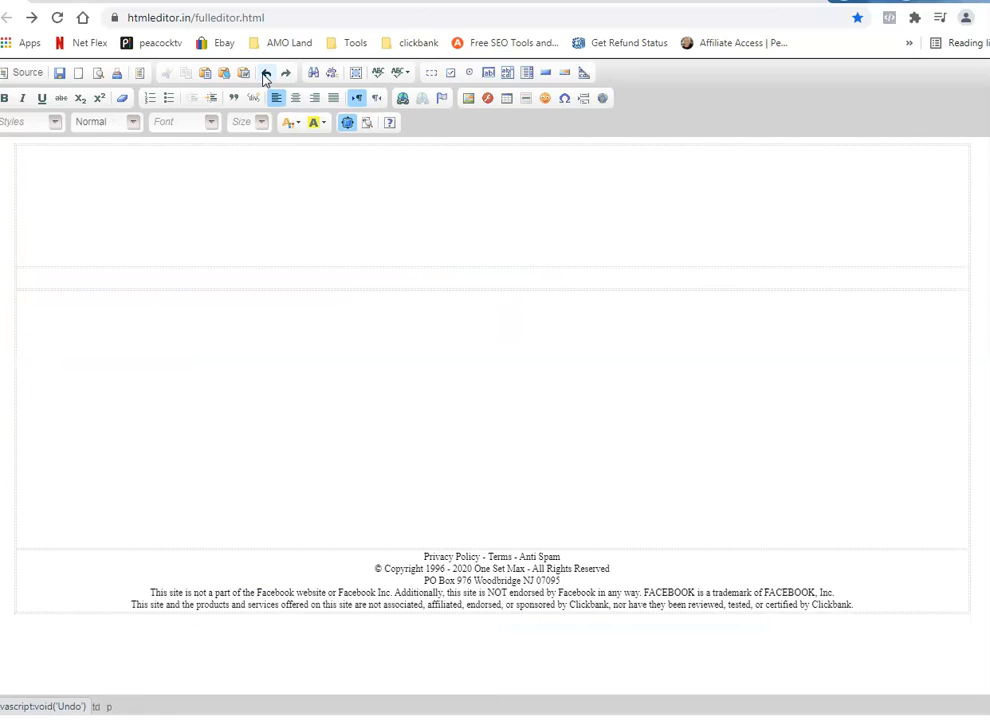
click(266, 76)
click(256, 183)
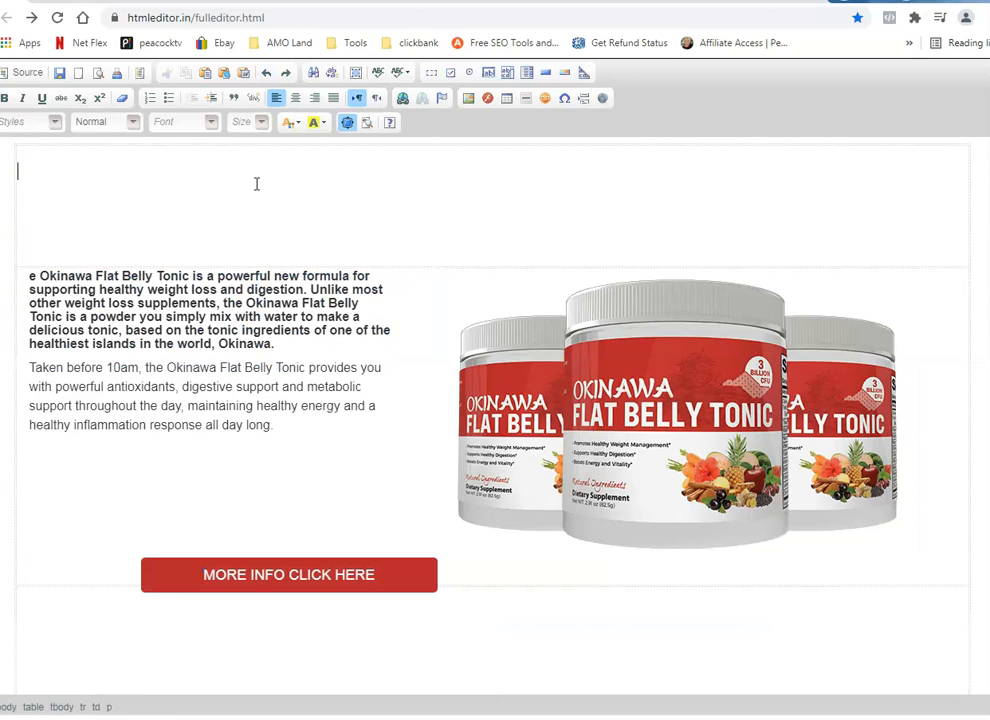
scroll(181, 266, down, 3)
scroll(182, 260, up, 3)
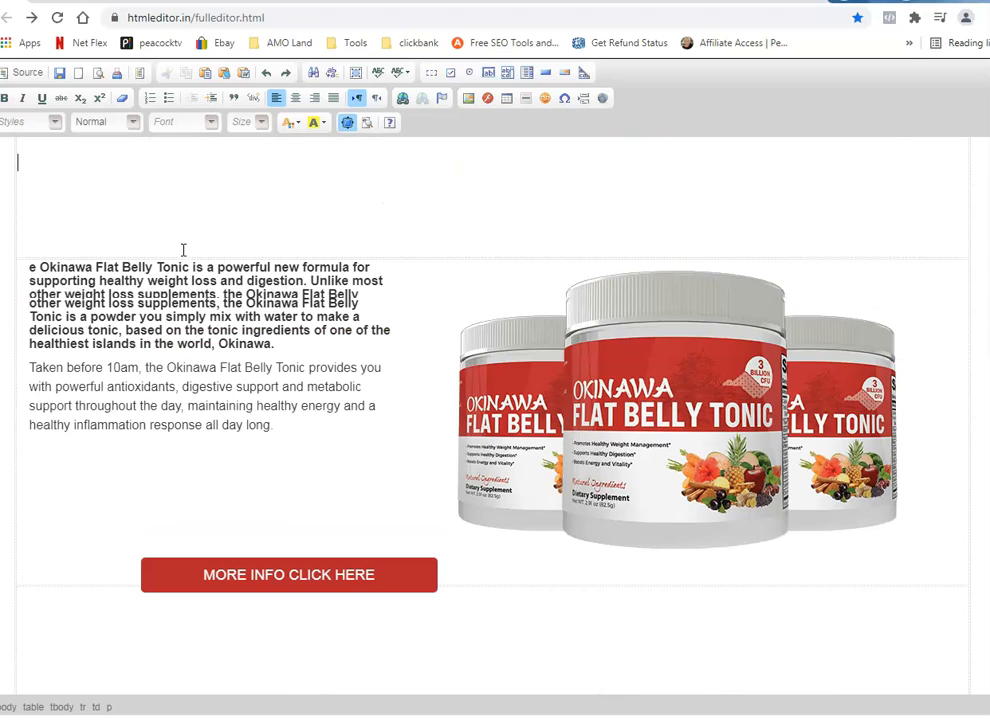
click(267, 75)
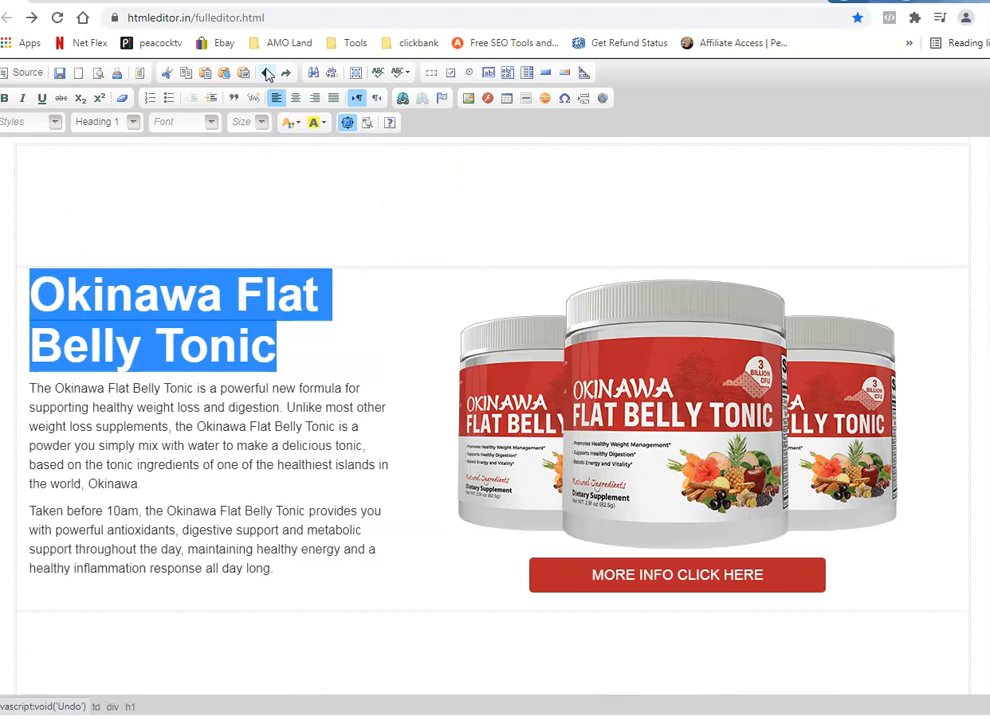
click(281, 222)
scroll(210, 330, down, 3)
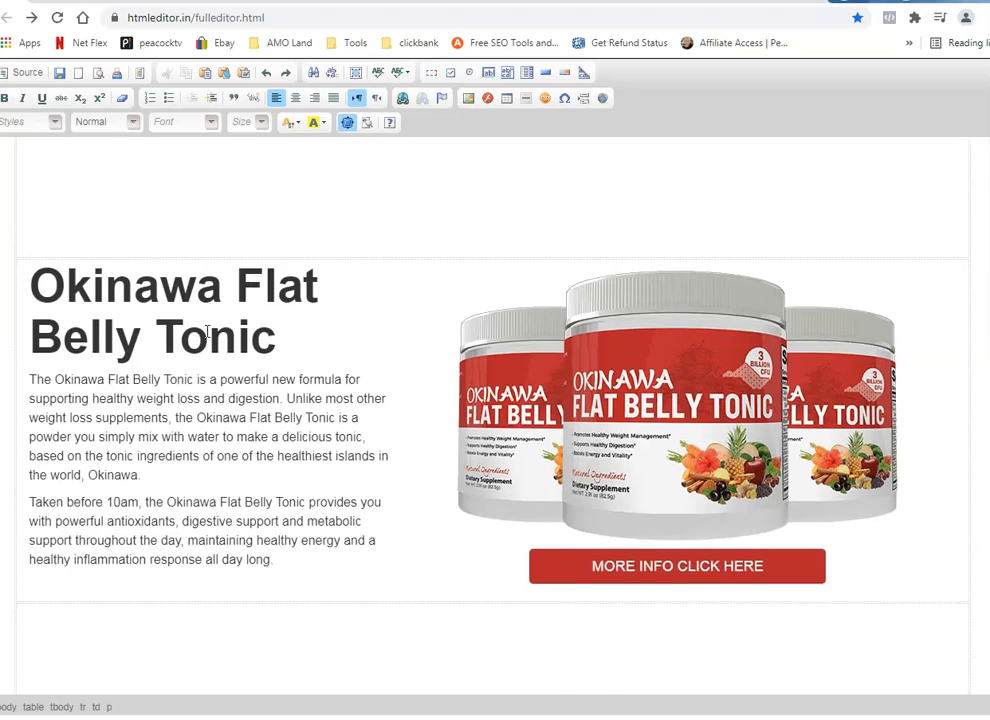
scroll(230, 327, down, 2)
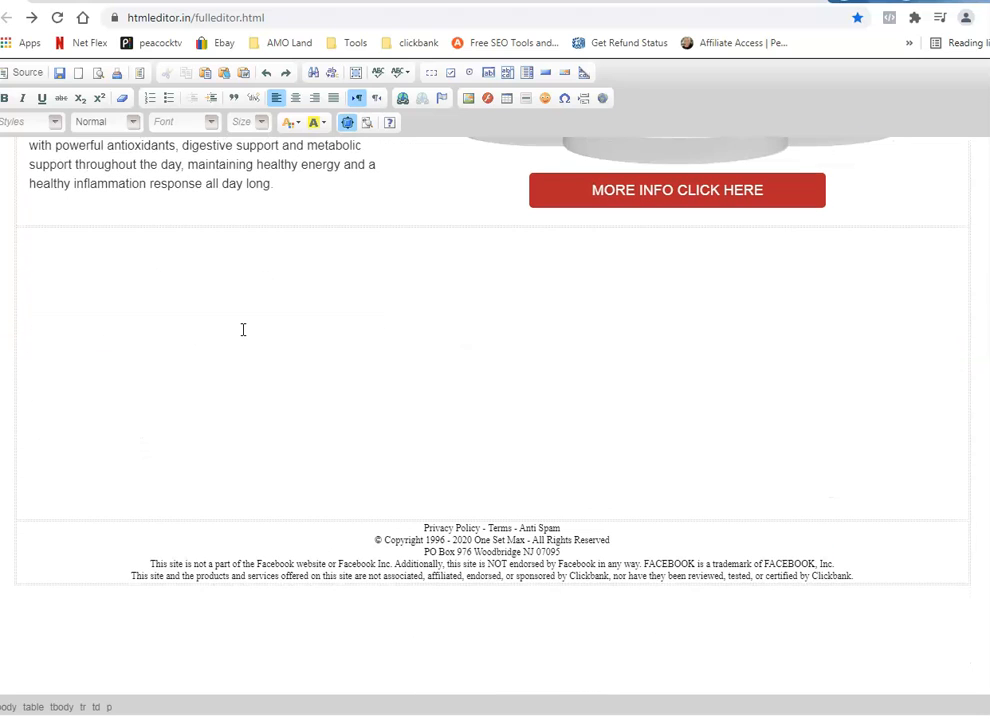
scroll(242, 329, up, 5)
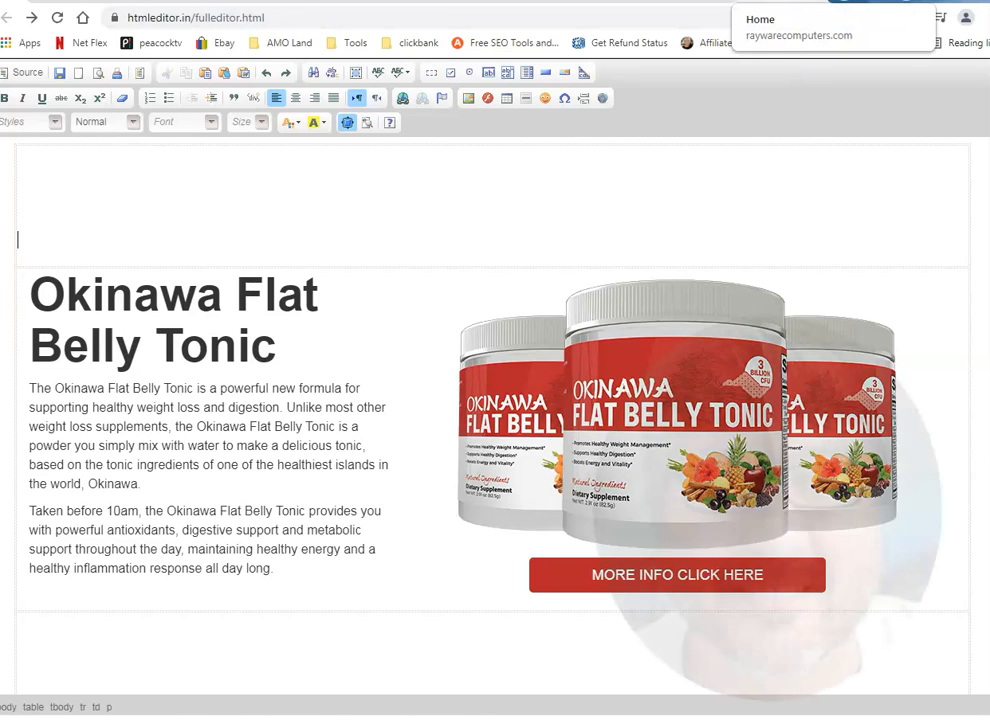
View the RayWare Computers website and switch to the channel content list in YouTube Studio.
click(790, 3)
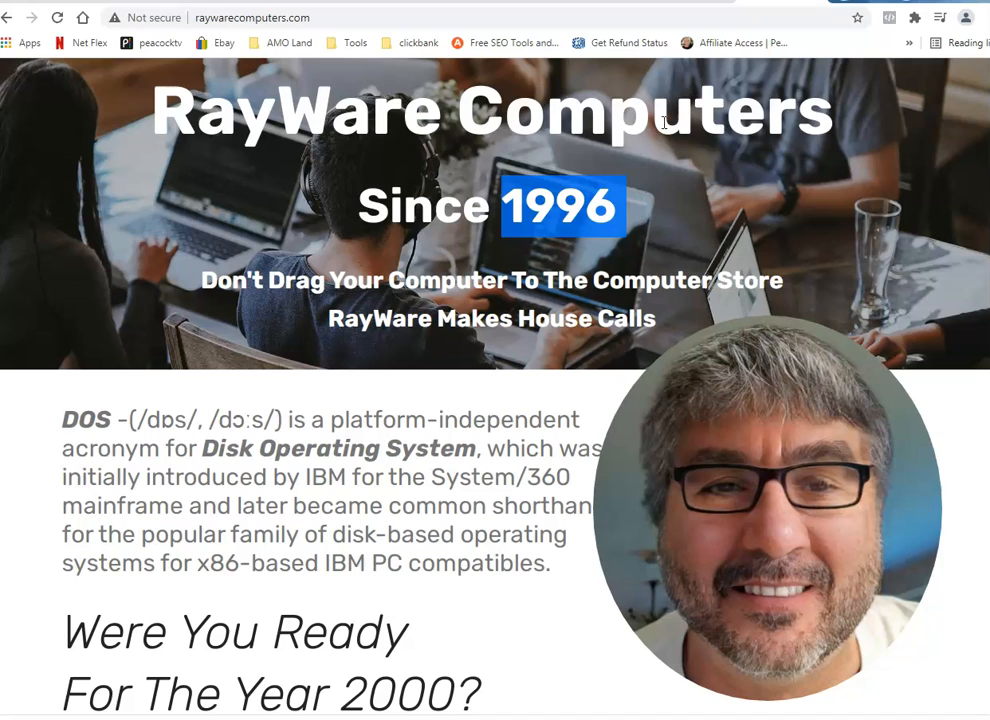
click(690, 4)
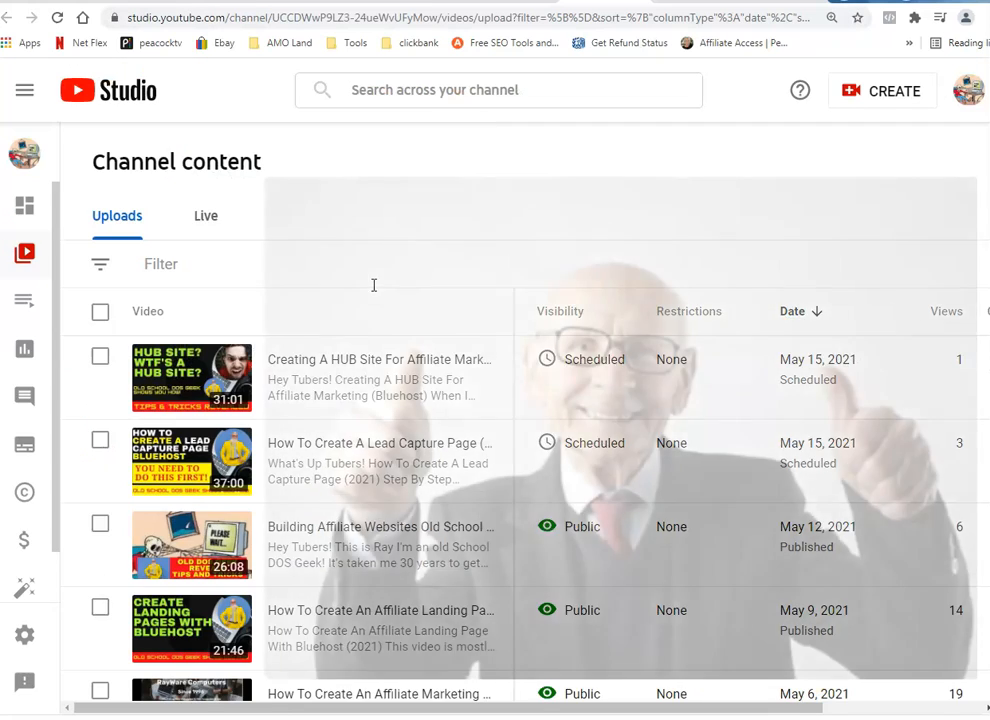